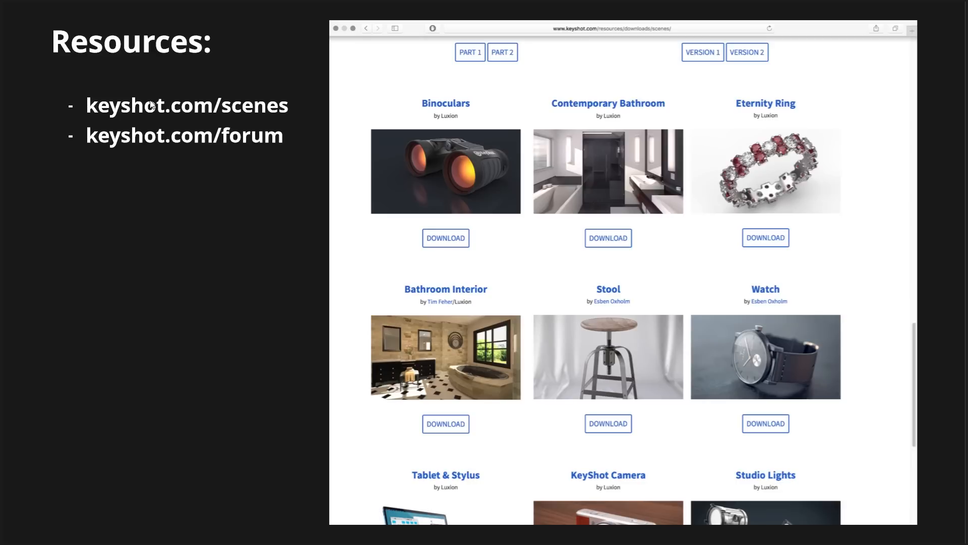
Step: Switch to SketchUp and examine the exterior of the kitchen building from several sides
key(alt+Tab)
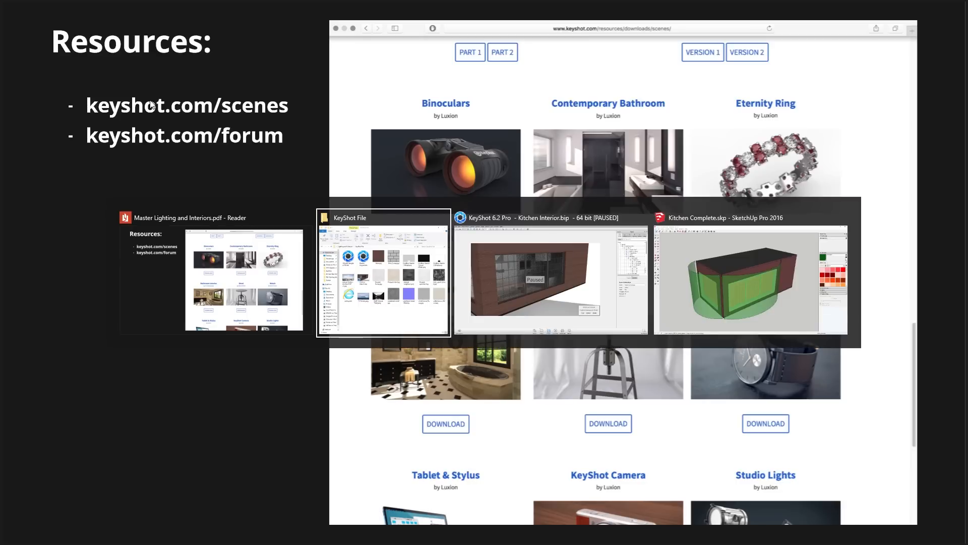
key(alt+Tab)
key(alt+Tab)
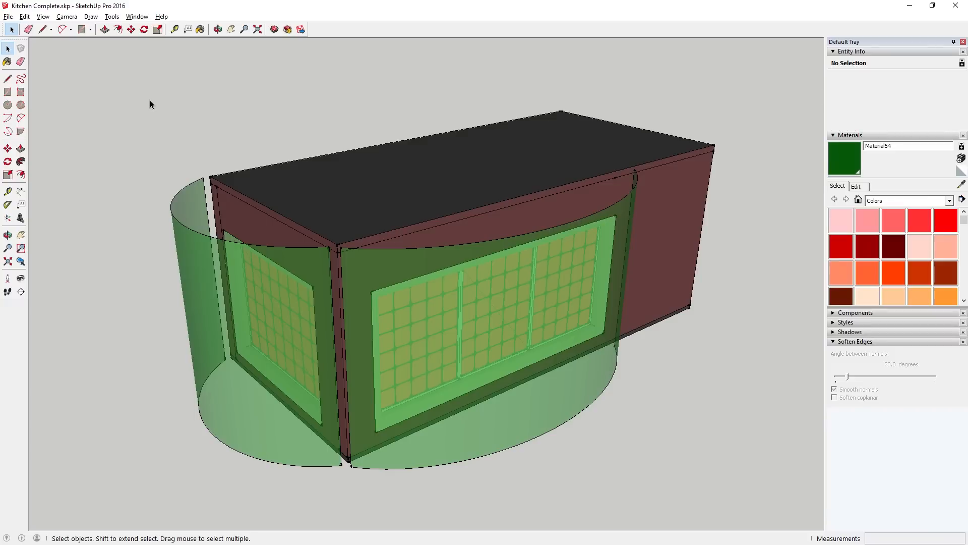
middle_drag(442, 209, 546, 343)
middle_drag(395, 191, 670, 238)
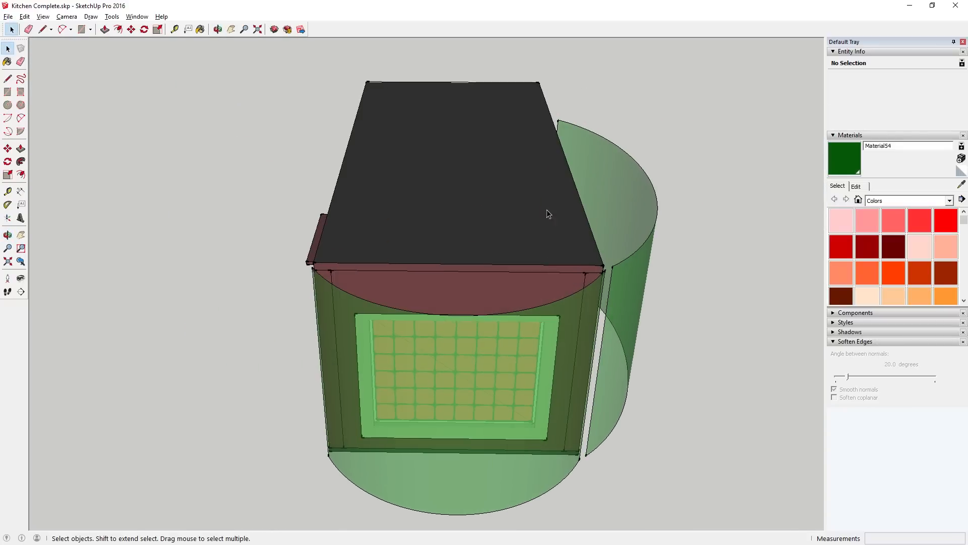
middle_drag(546, 212, 459, 249)
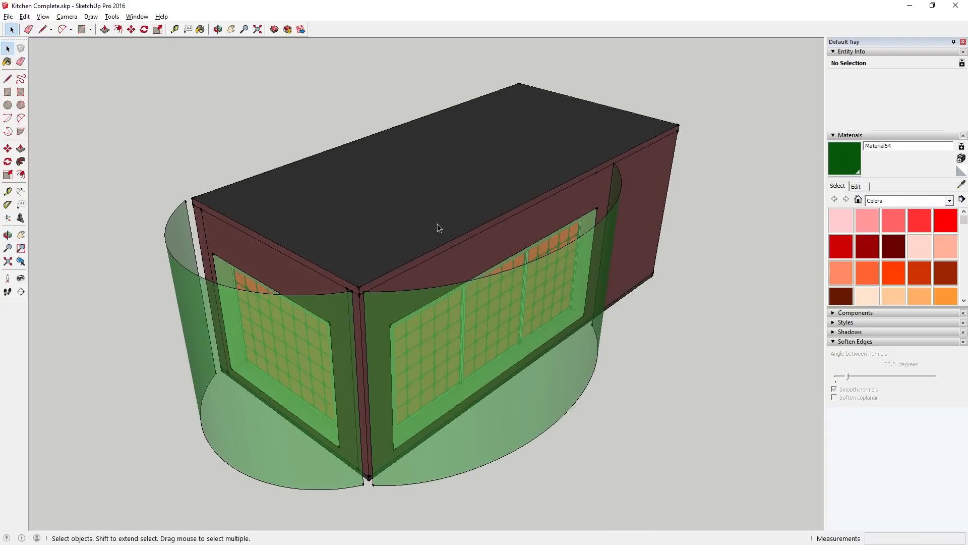
Step: Delete the Structure group to inspect the interior furniture and window planes, and restore the group
click(439, 225)
key(Delete)
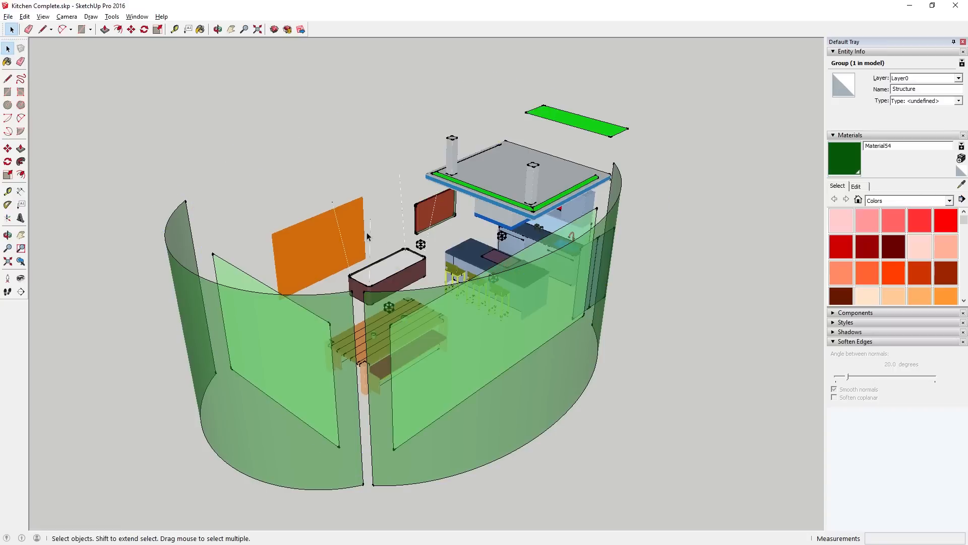
middle_drag(367, 232, 528, 328)
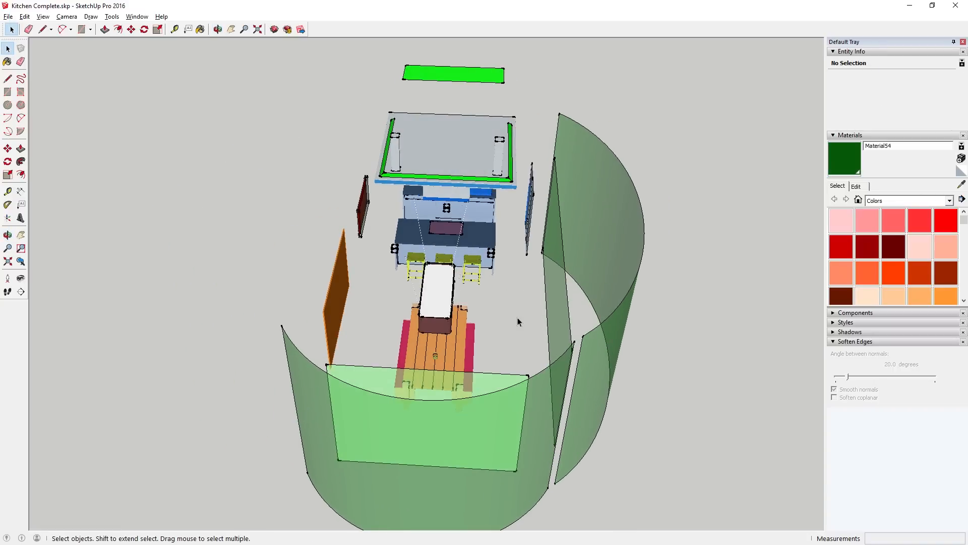
scroll(474, 318, up, 5)
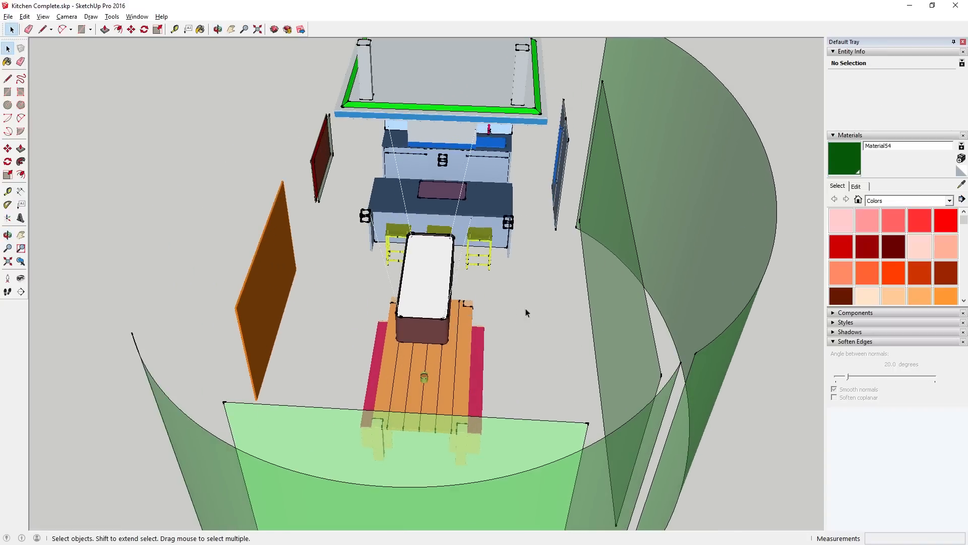
middle_drag(525, 309, 757, 365)
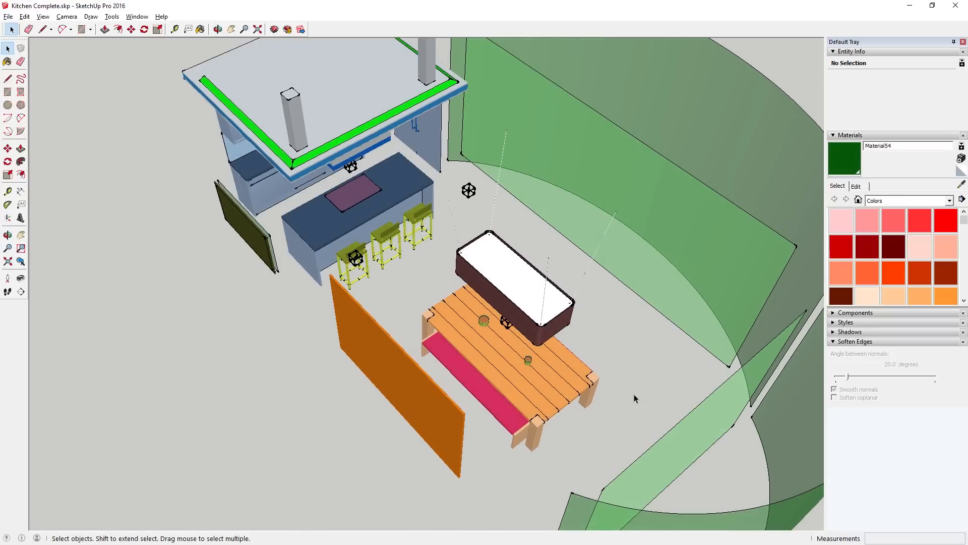
middle_drag(634, 395, 631, 313)
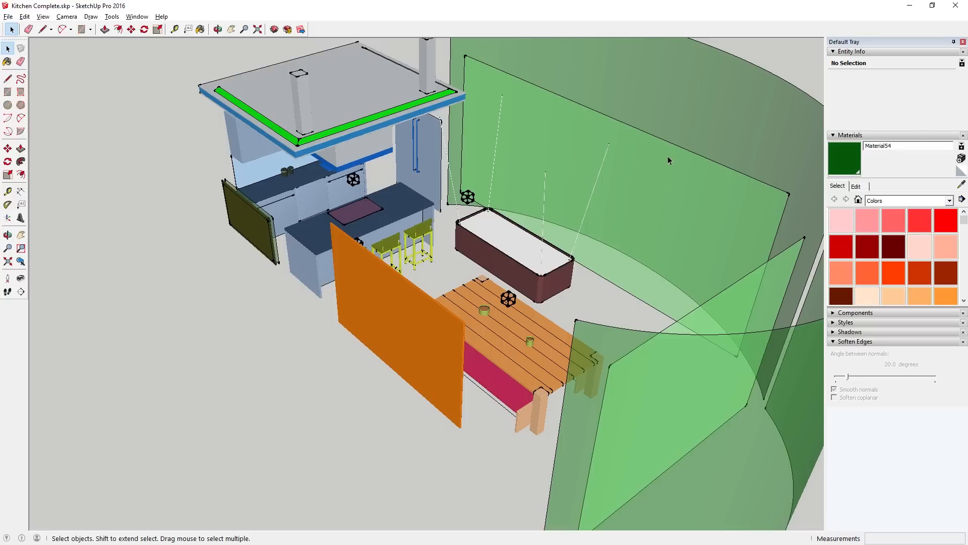
middle_drag(356, 256, 383, 248)
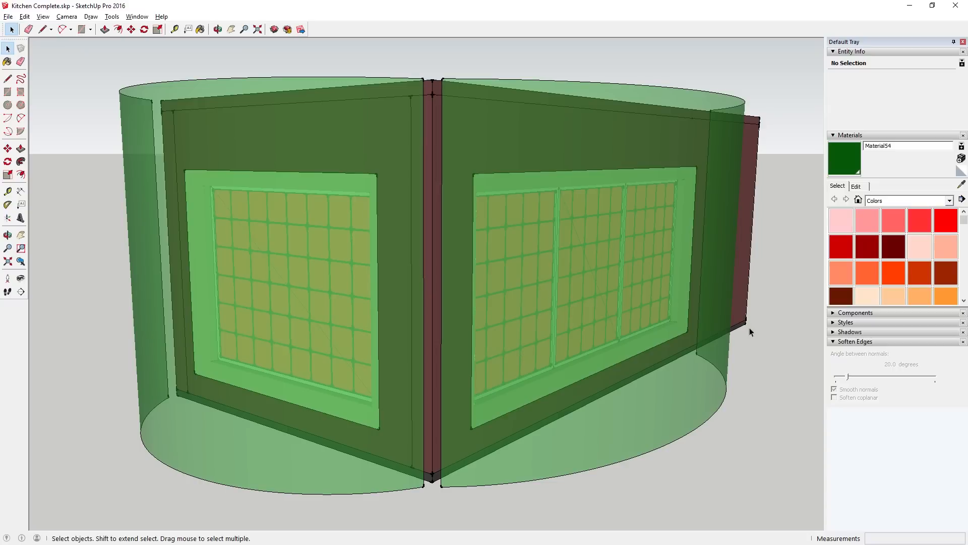
Step: Delete the Views group, the curved green planes surrounding the two window walls
middle_drag(749, 327, 750, 387)
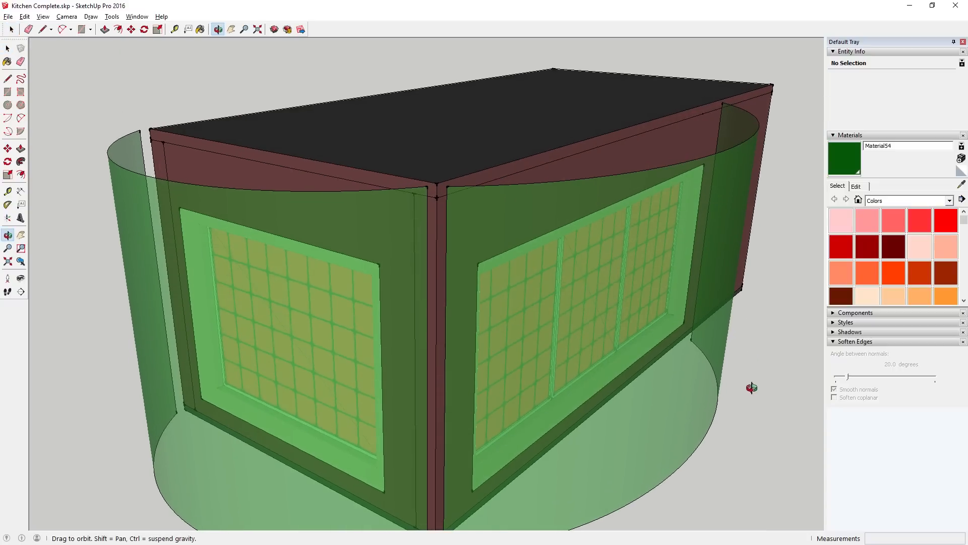
click(701, 284)
middle_drag(516, 340, 549, 306)
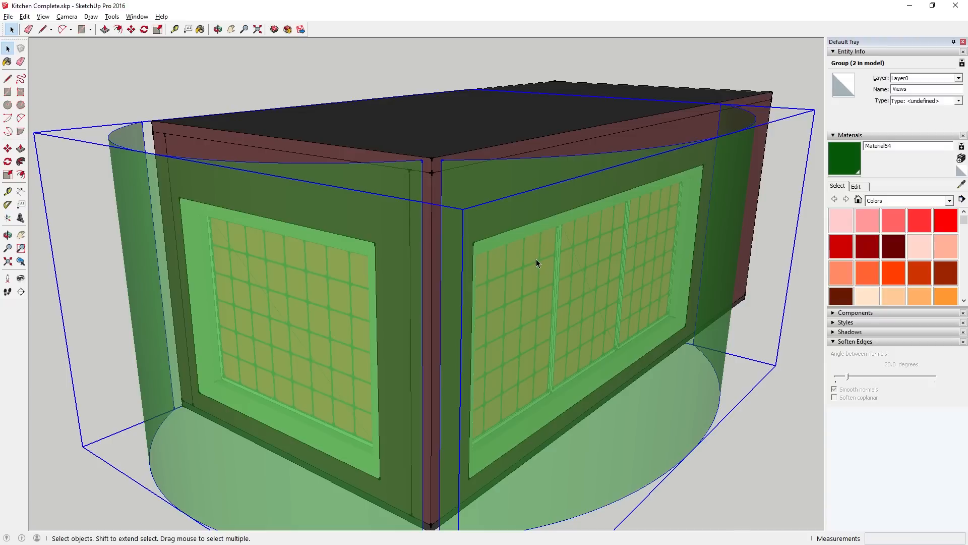
middle_drag(540, 252, 551, 321)
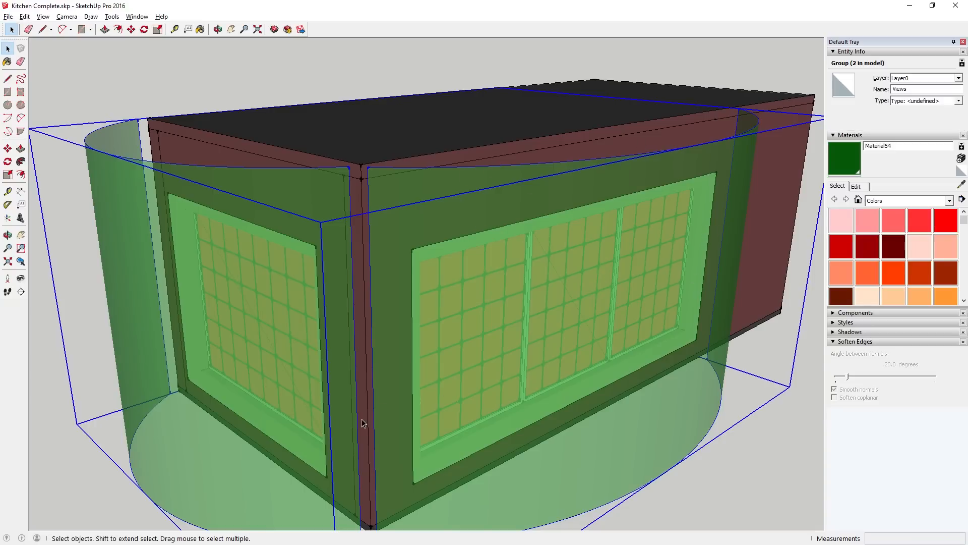
key(Delete)
Step: Open the Lights group with the green planes over the window openings for editing
key(o)
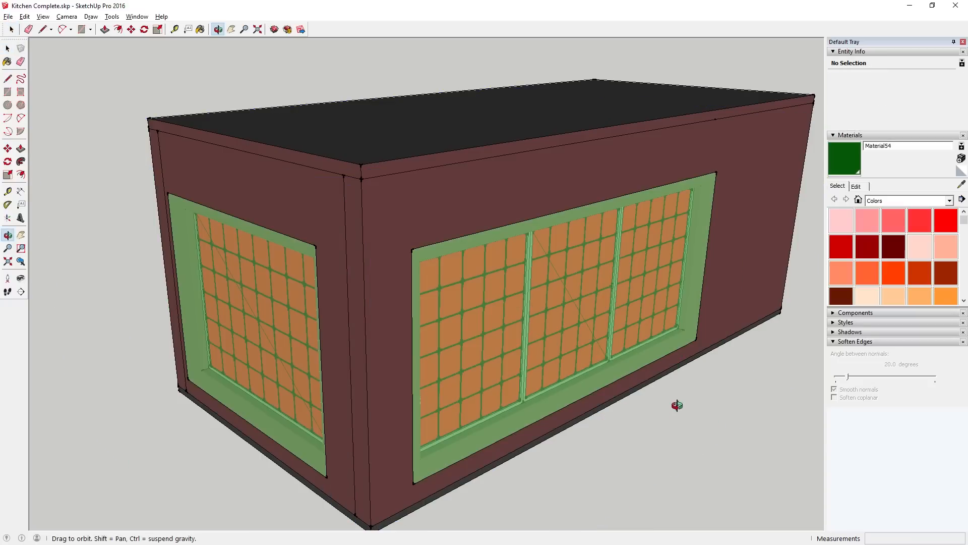
middle_drag(676, 406, 572, 347)
scroll(572, 347, down, 2)
scroll(572, 347, up, 3)
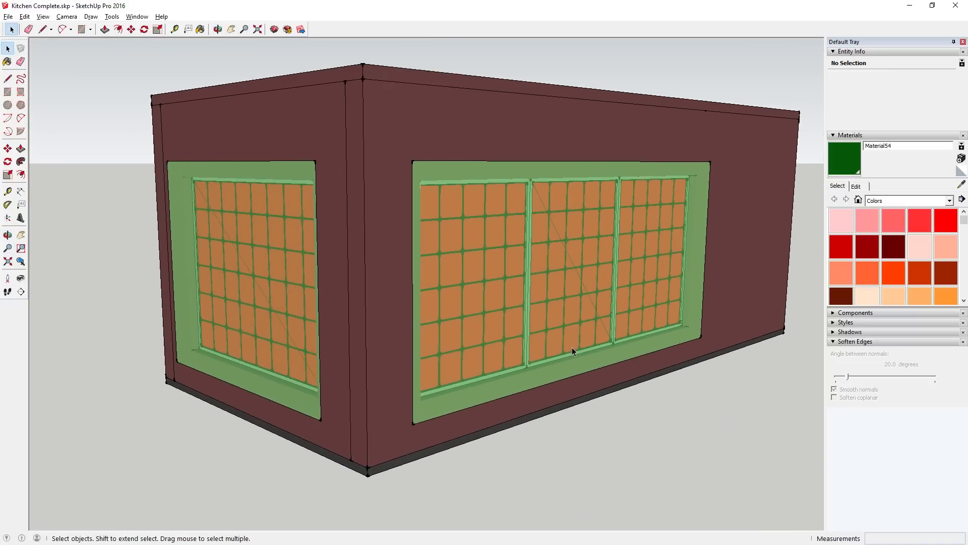
scroll(572, 347, up, 2)
scroll(572, 347, down, 1)
middle_drag(591, 359, 547, 173)
click(214, 202)
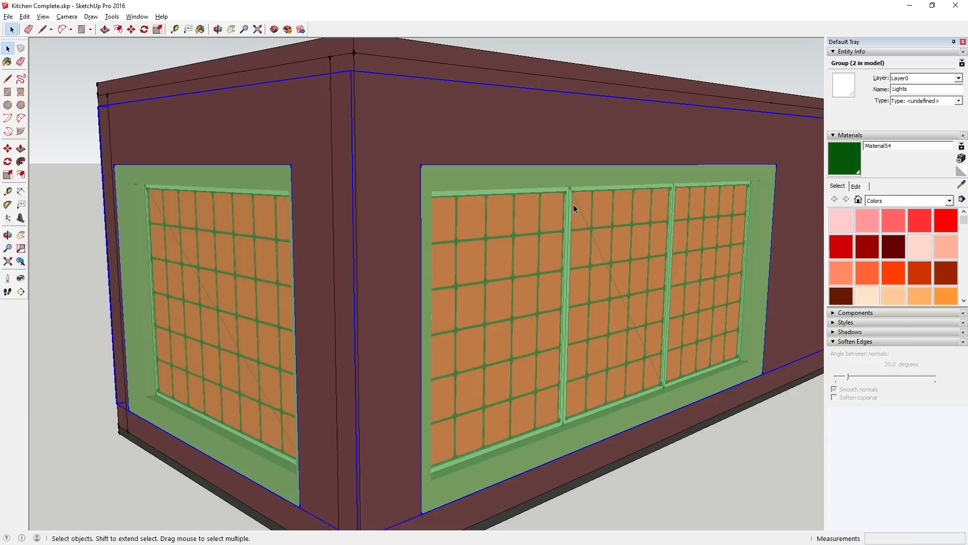
double_click(570, 216)
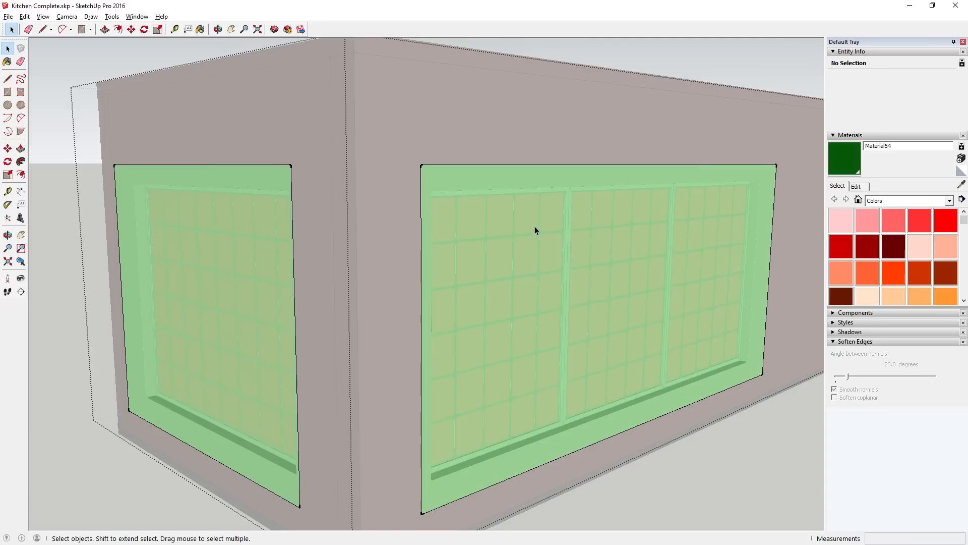
Step: Examine the light surfaces at the windows, ceiling, range hood and shelves with the rest of the model hidden
scroll(517, 216, down, 5)
scroll(516, 216, up, 4)
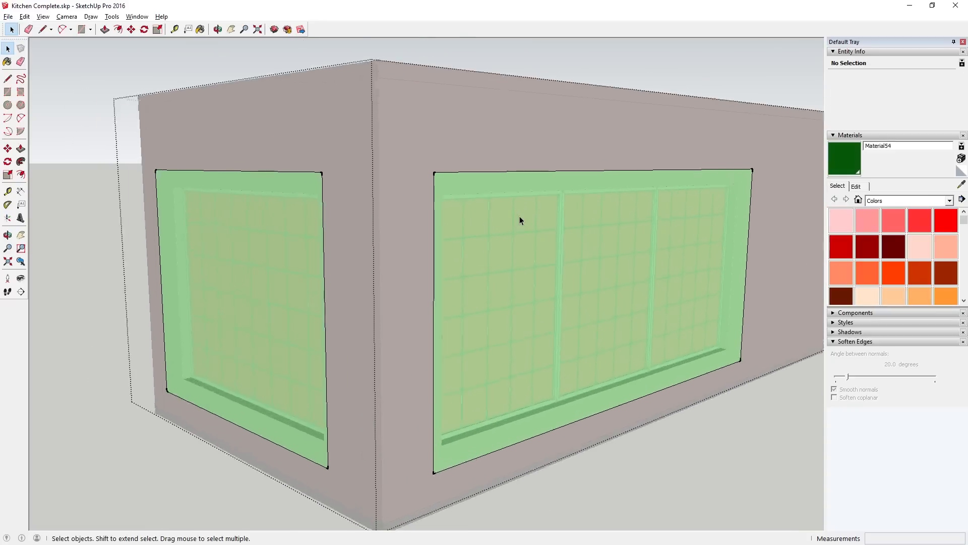
scroll(520, 216, up, 5)
middle_drag(648, 242, 313, 339)
scroll(313, 339, up, 3)
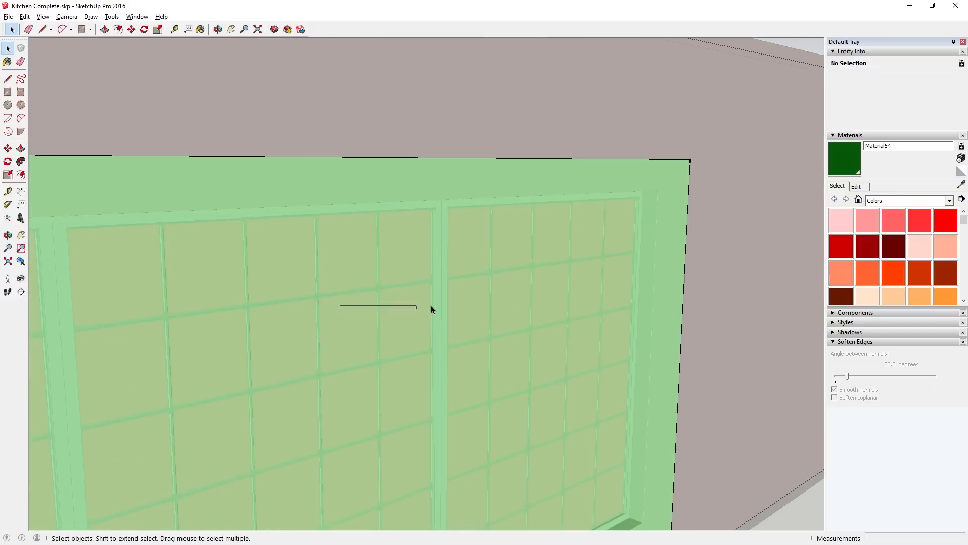
drag(430, 309, 574, 311)
middle_drag(573, 311, 266, 315)
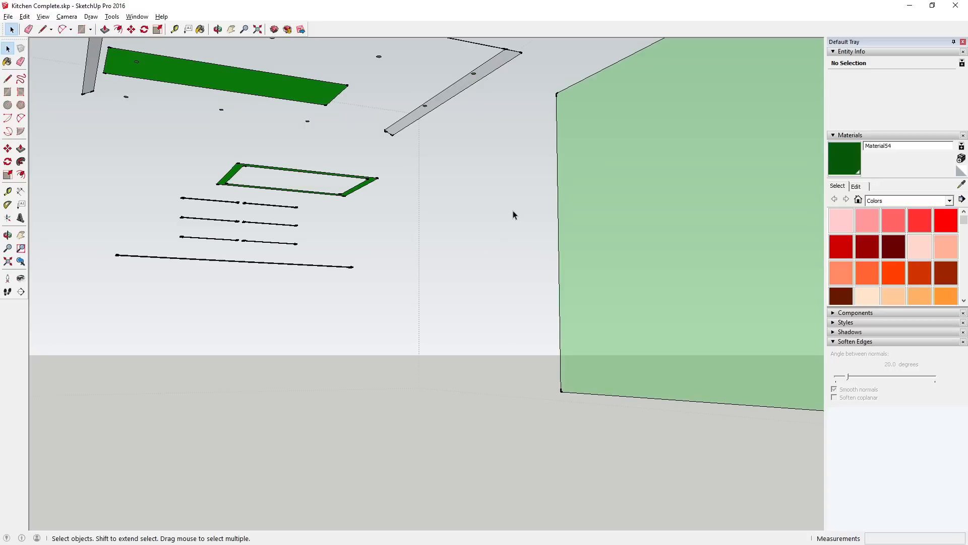
middle_drag(519, 195, 510, 227)
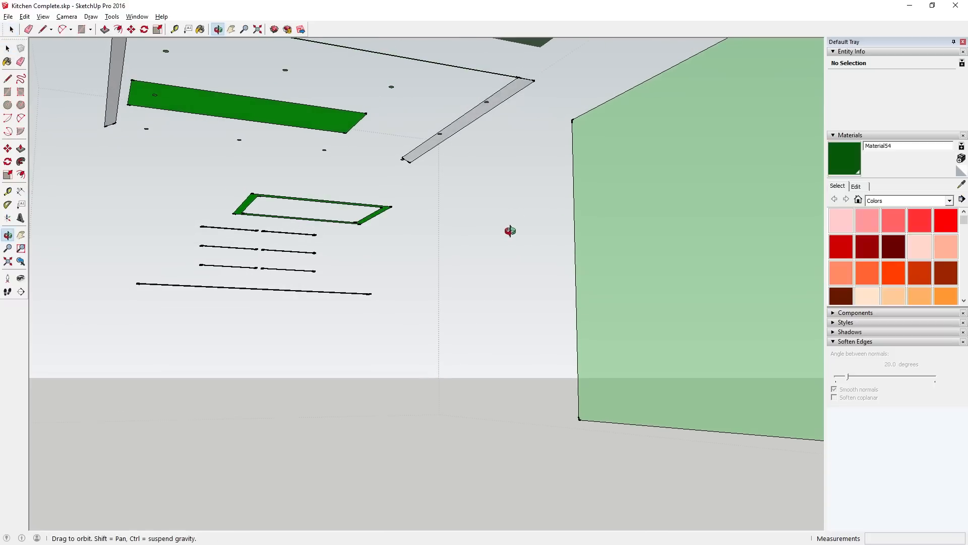
middle_drag(224, 241, 285, 101)
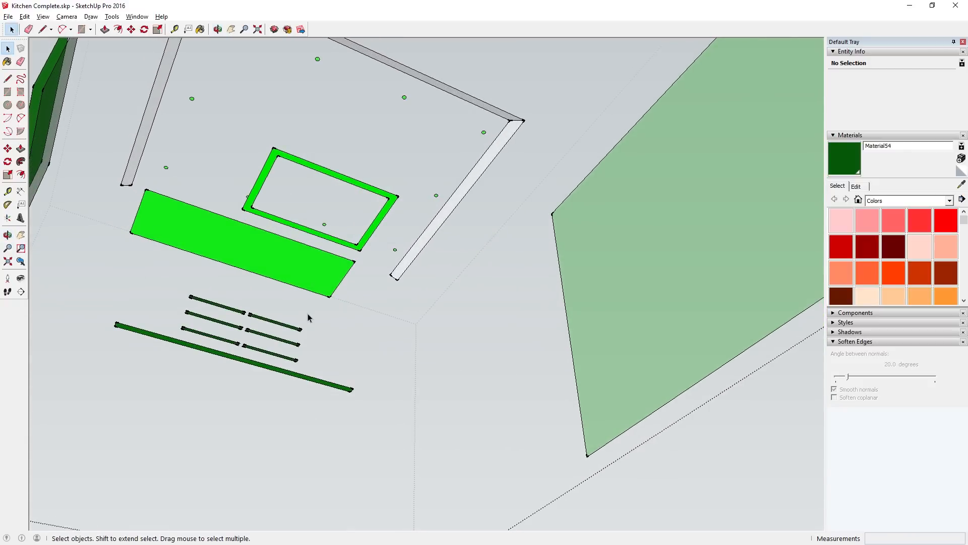
middle_drag(308, 318, 410, 428)
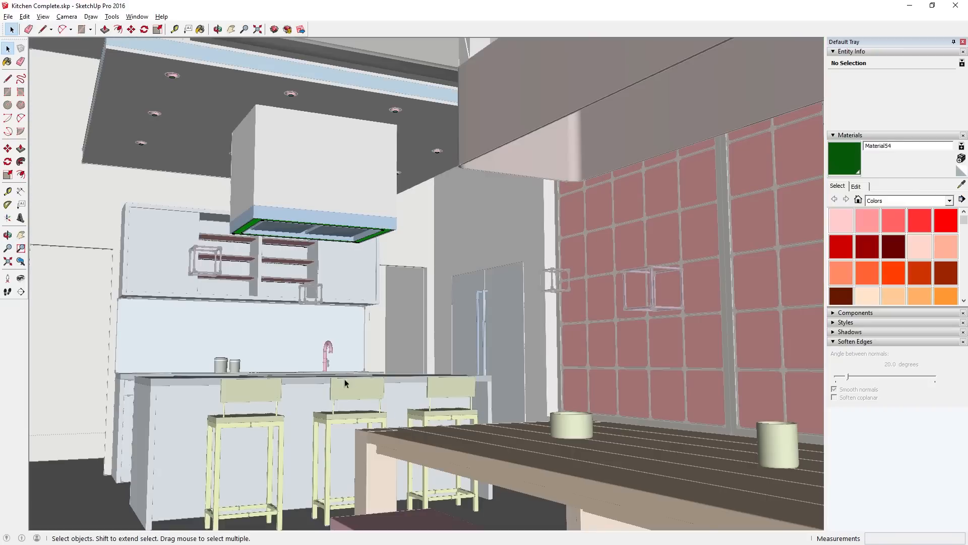
Step: Show the rest of the model and examine the light surfaces under the ceiling spots, range hood, shelves and hanging lamp
middle_drag(392, 286, 383, 143)
middle_drag(388, 104, 545, 260)
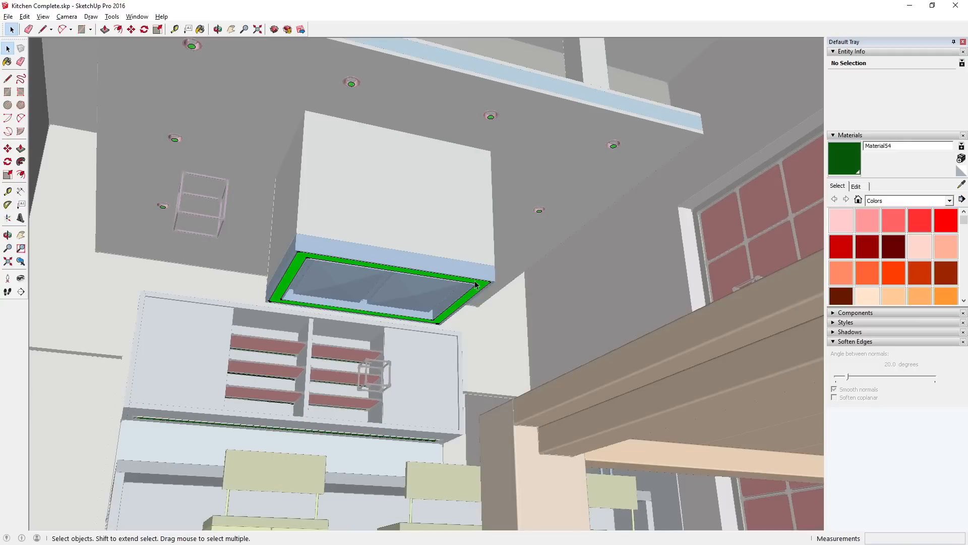
middle_drag(477, 284, 320, 379)
middle_drag(529, 318, 411, 335)
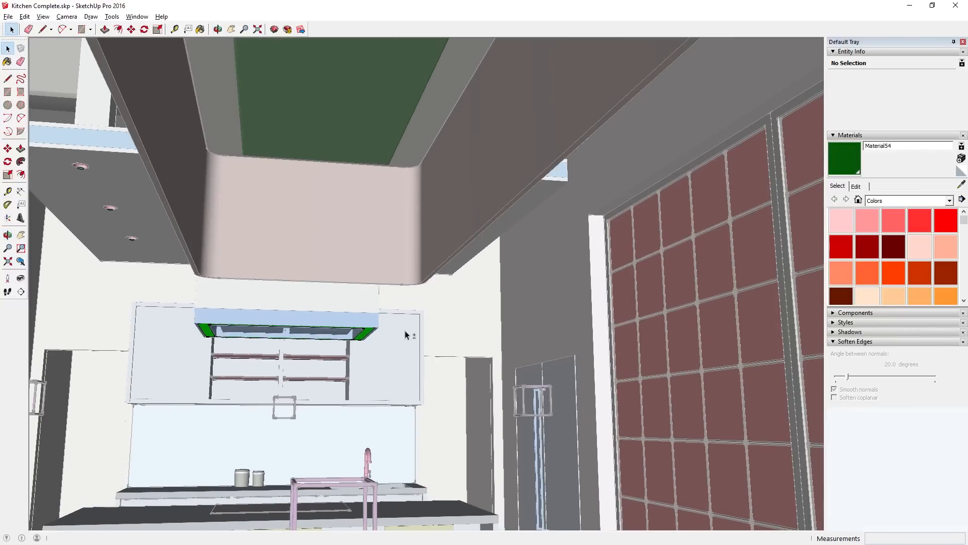
middle_drag(383, 266, 447, 145)
middle_drag(397, 174, 521, 174)
middle_drag(574, 387, 359, 202)
scroll(359, 202, down, 3)
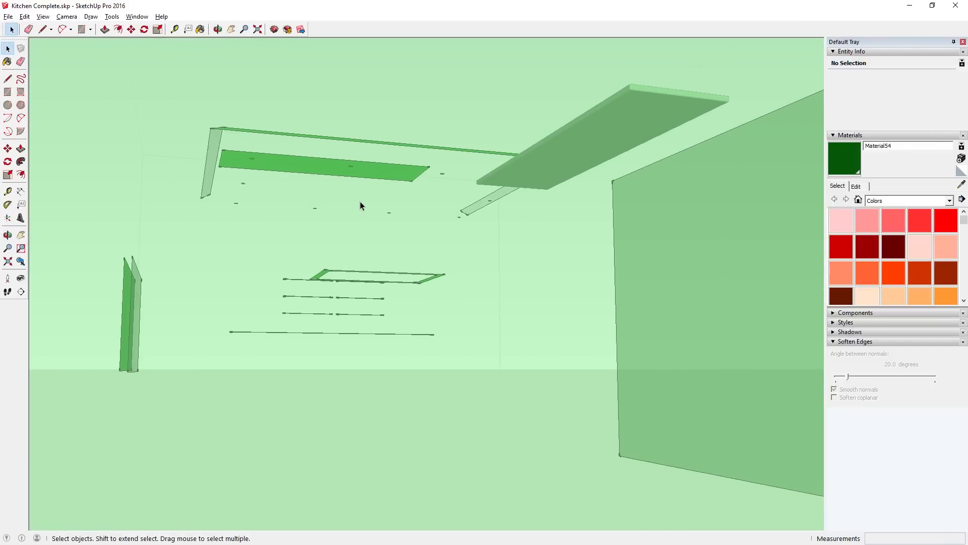
Step: Close the Lights group and select the Camera Positions group of wireframe cubes to inspect them around the kitchen
scroll(656, 131, down, 5)
middle_drag(662, 129, 426, 291)
scroll(577, 265, down, 3)
scroll(577, 264, up, 6)
middle_drag(653, 370, 453, 296)
scroll(426, 305, up, 3)
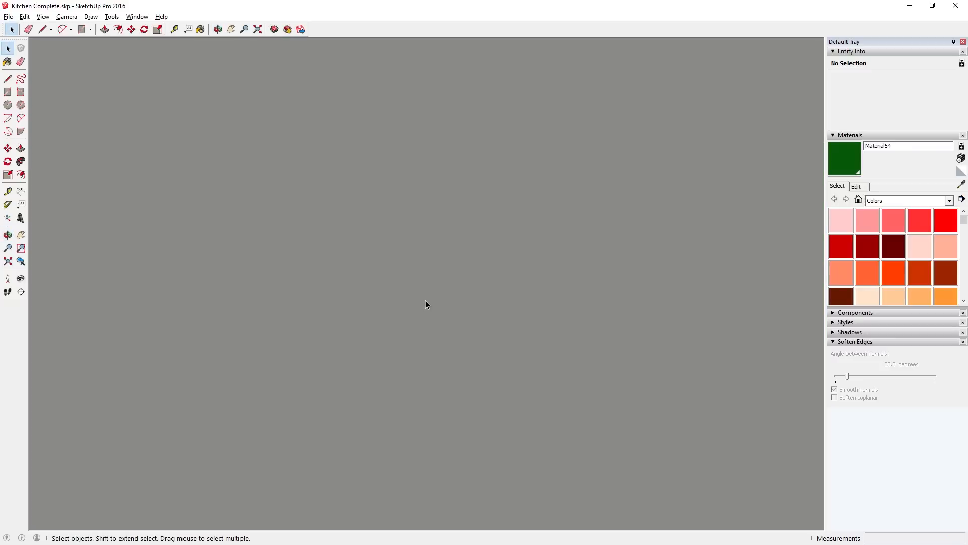
scroll(426, 301, down, 3)
scroll(425, 301, up, 2)
middle_drag(425, 301, 670, 302)
scroll(426, 210, down, 5)
shift+middle_drag(425, 210, 485, 224)
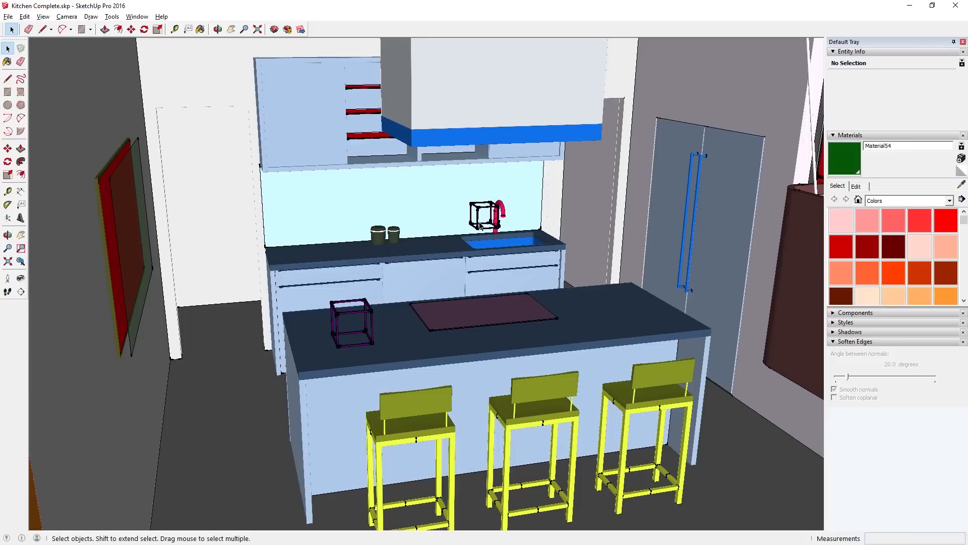
click(367, 317)
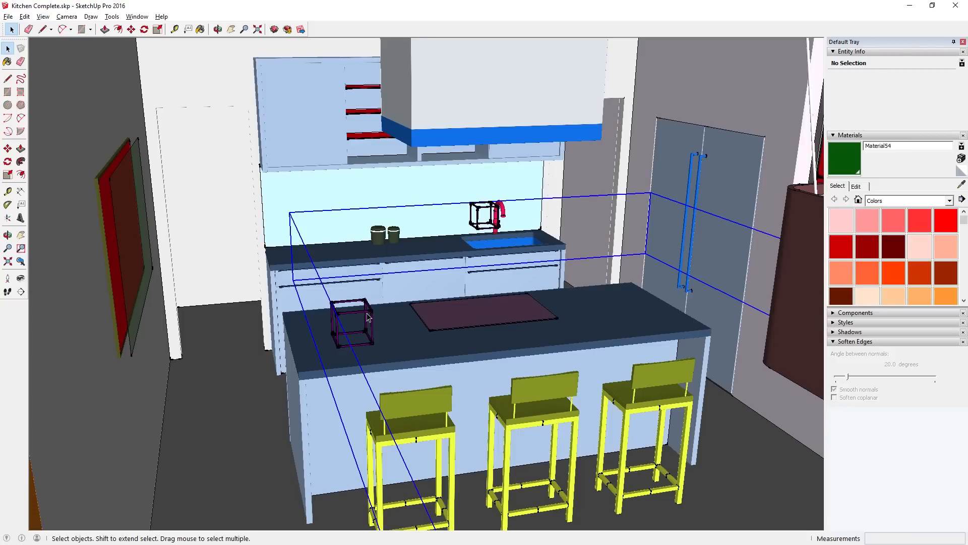
middle_drag(676, 309, 635, 229)
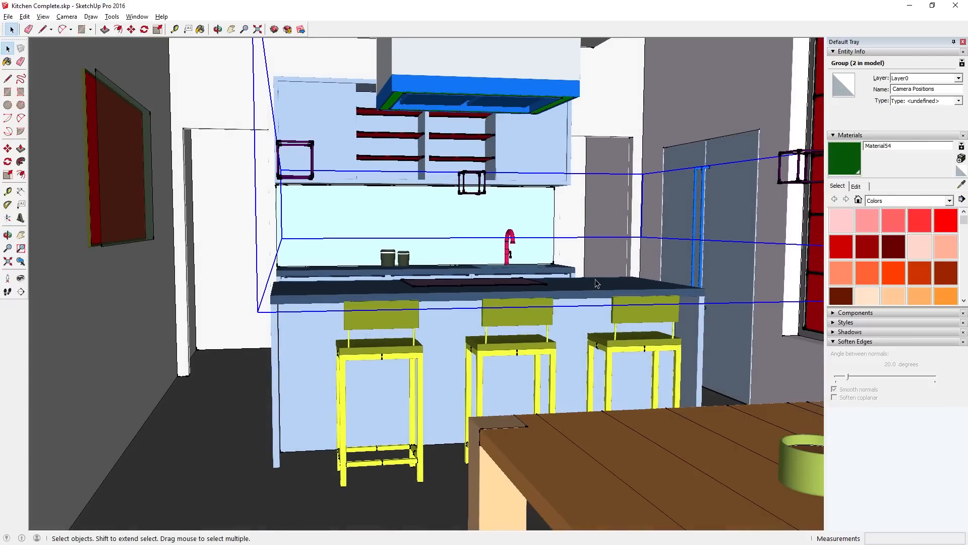
scroll(307, 204, down, 2)
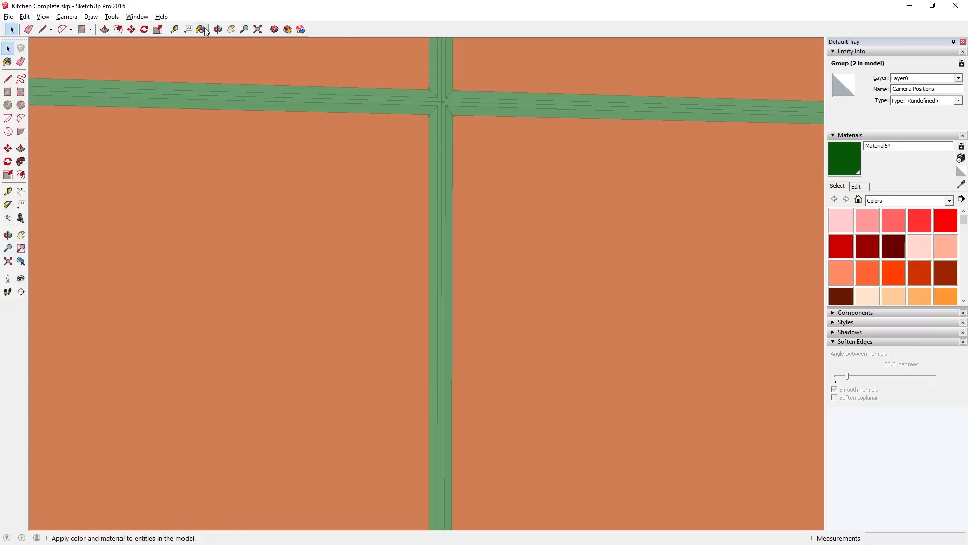
scroll(391, 221, up, 4)
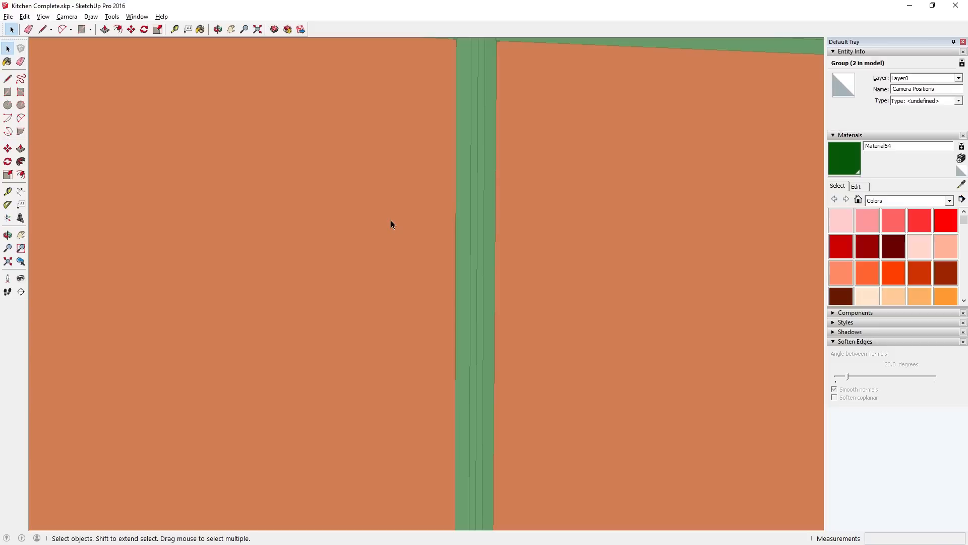
Step: Switch to KeyShot, dismiss the save reminder, and deselect the brick wall with the whole building in view
key(alt+Tab)
key(alt+Tab)
key(alt+Tab)
click(909, 6)
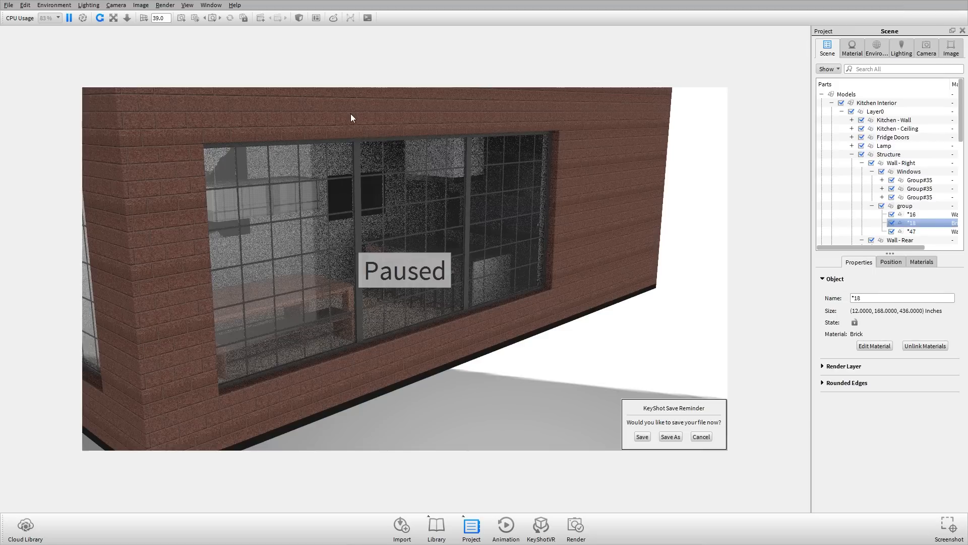
click(701, 436)
scroll(413, 271, down, 10)
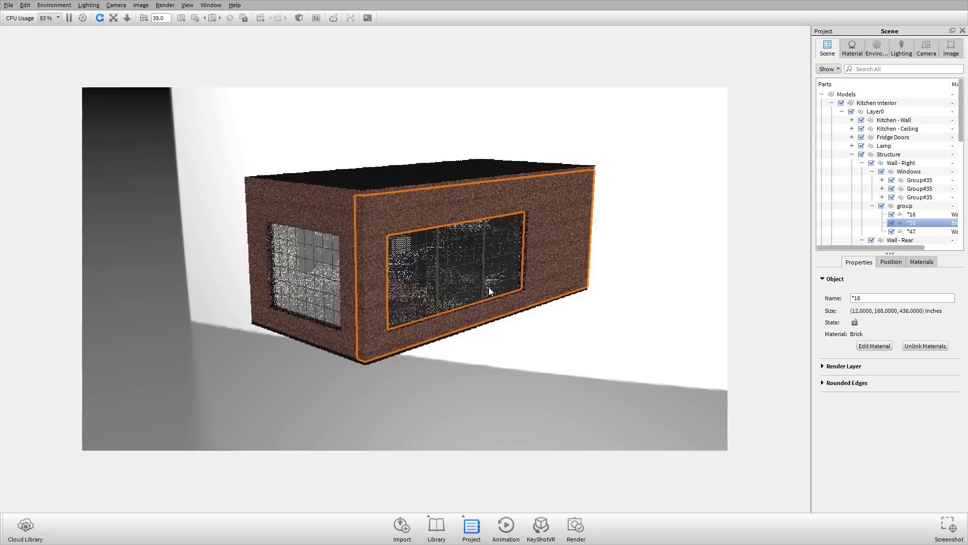
click(510, 392)
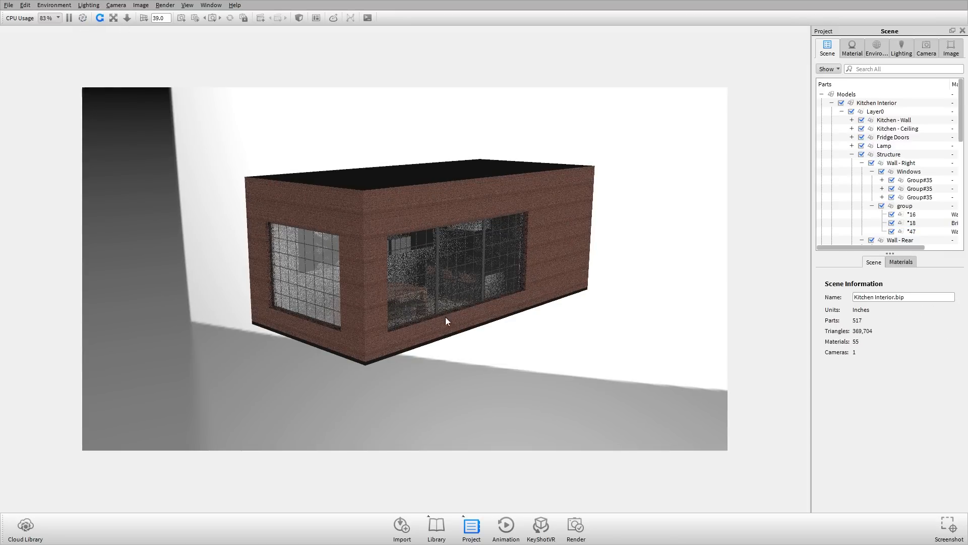
Step: Apply the Basic lighting preset to the scene and check the brick building from several angles
drag(212, 317, 596, 263)
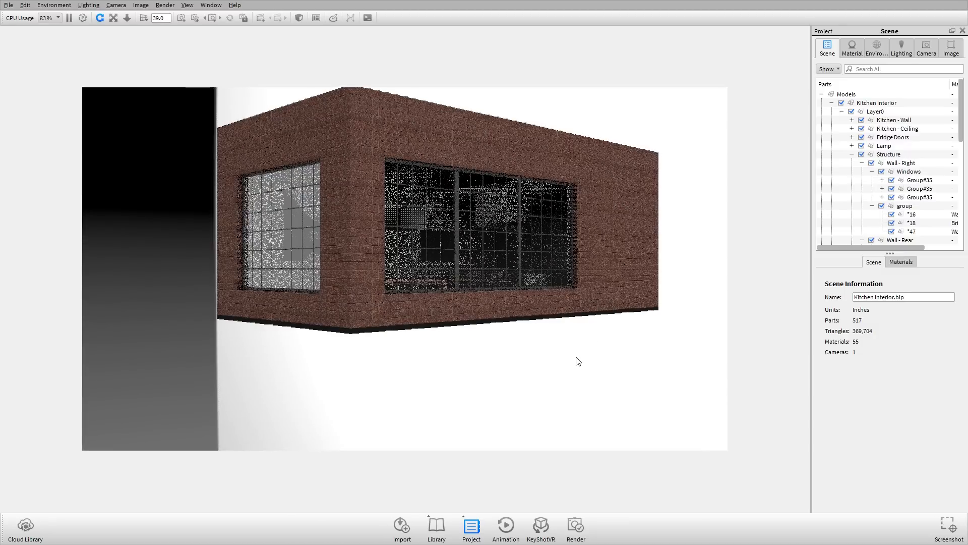
click(898, 46)
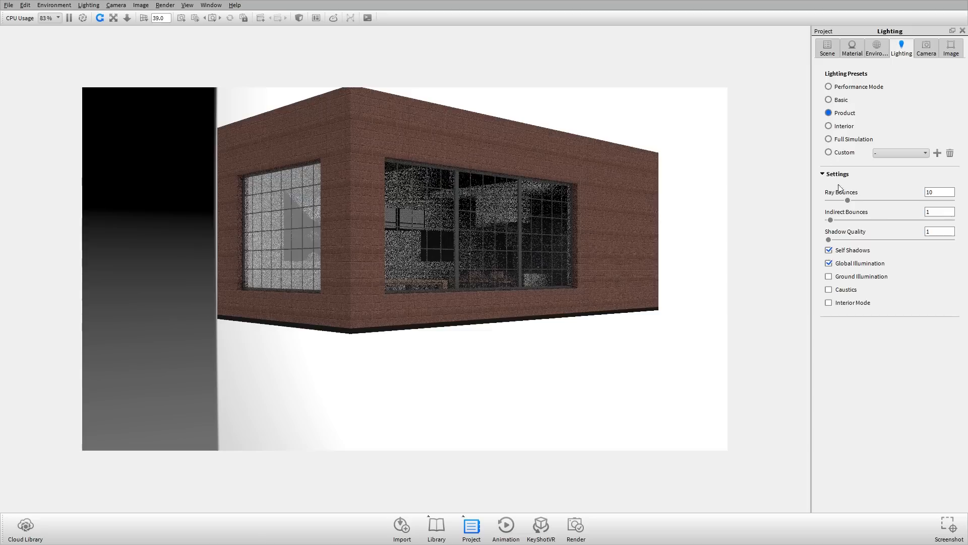
click(841, 100)
drag(417, 178, 414, 338)
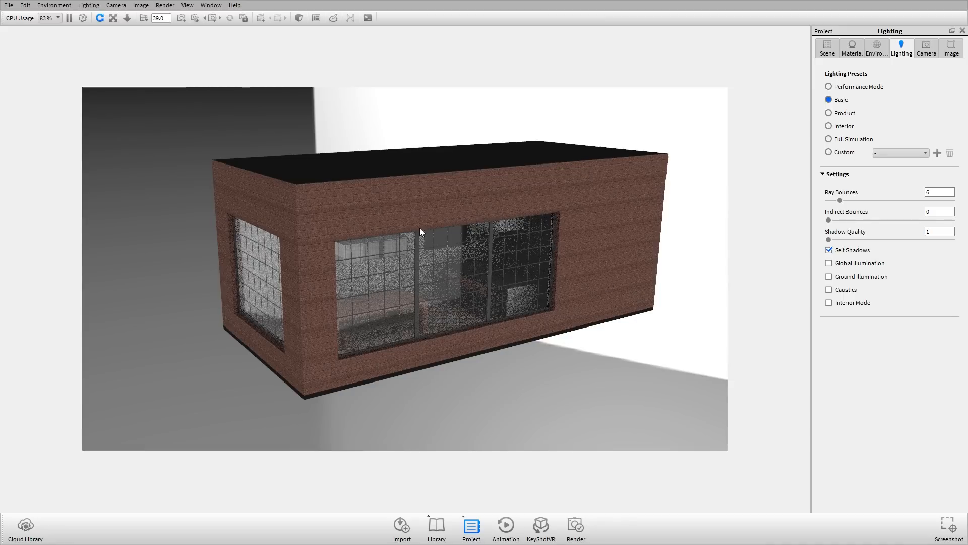
drag(370, 277, 464, 284)
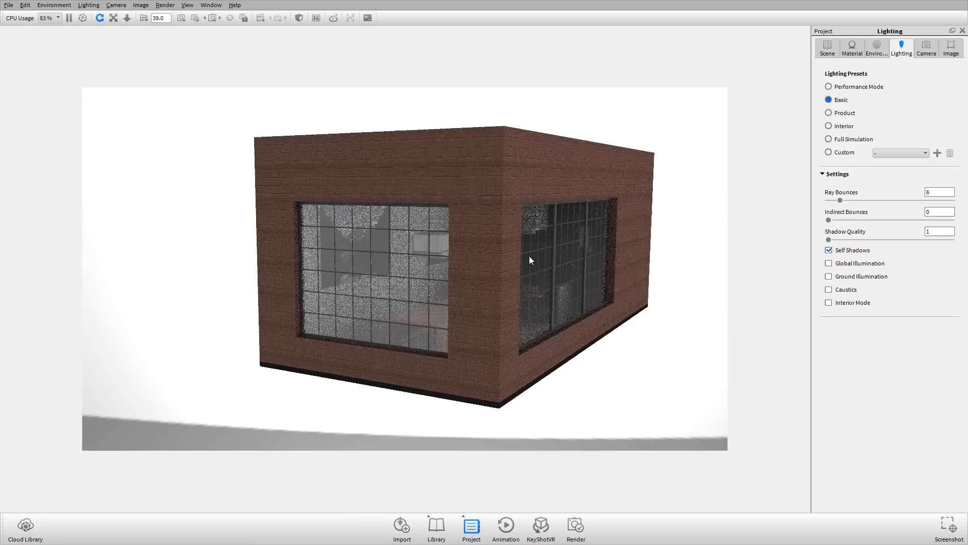
drag(528, 263, 474, 280)
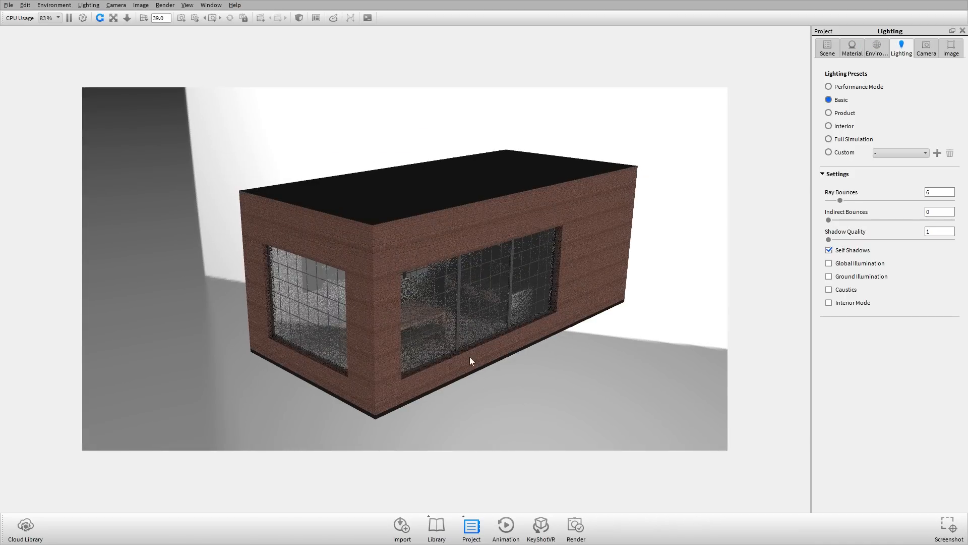
Step: Set the camera's perspective value to 24
click(146, 18)
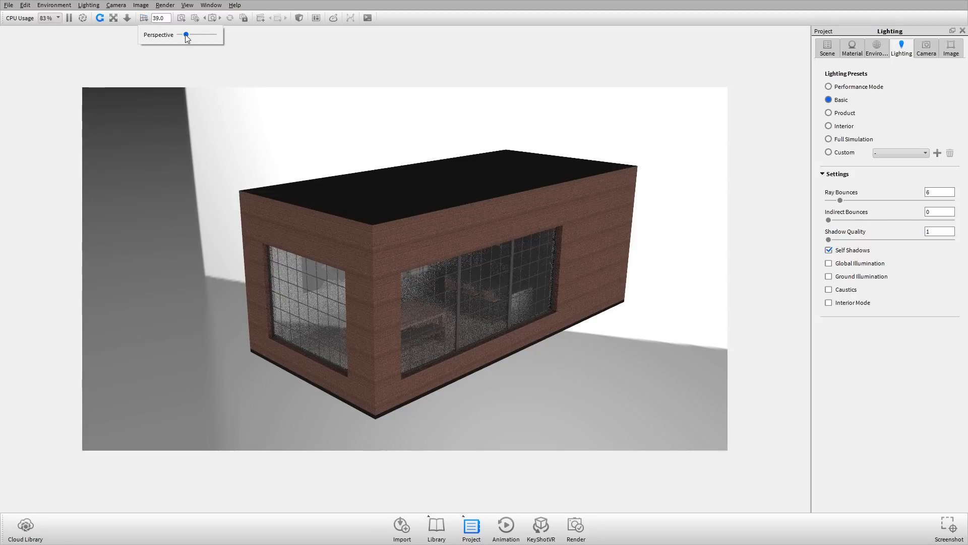
double_click(160, 18)
text(24)
key(Return)
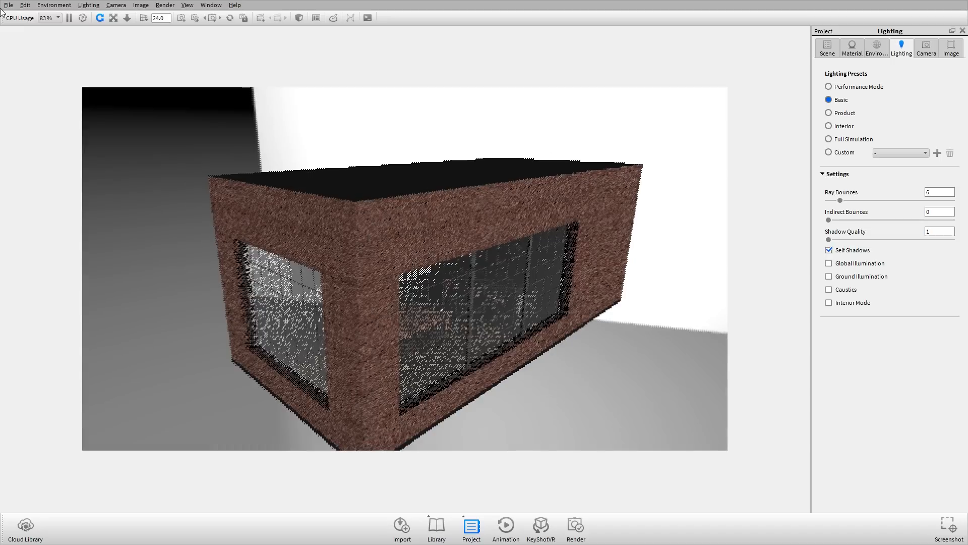
drag(416, 288, 344, 261)
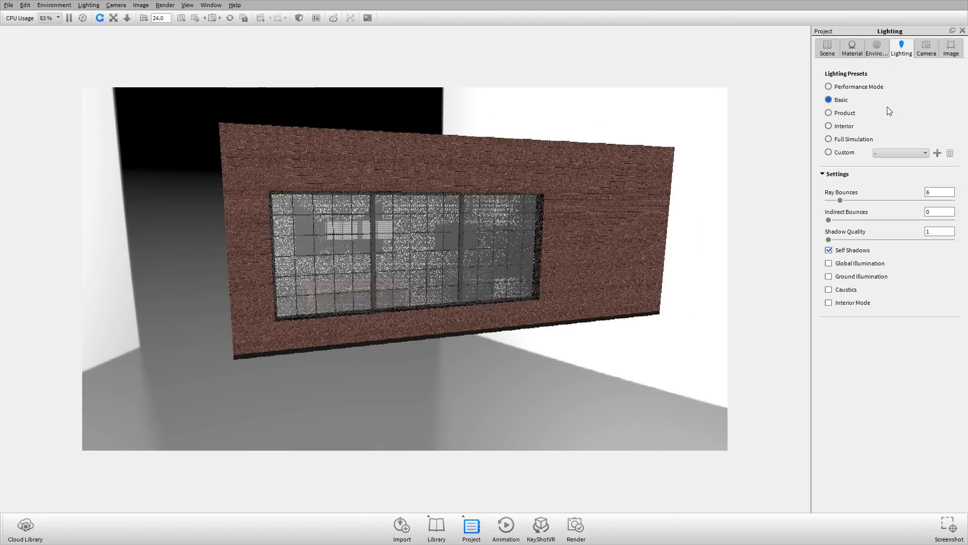
Step: Collapse the Kitchen Interior model in the scene tree and expand Kitchen views to locate its camera position cubes in the building
click(827, 48)
drag(352, 212, 395, 232)
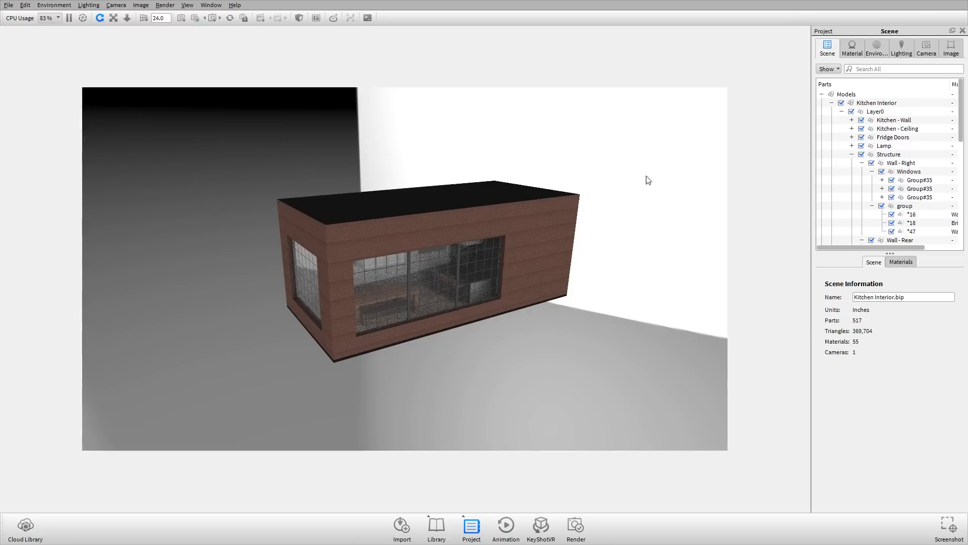
click(832, 103)
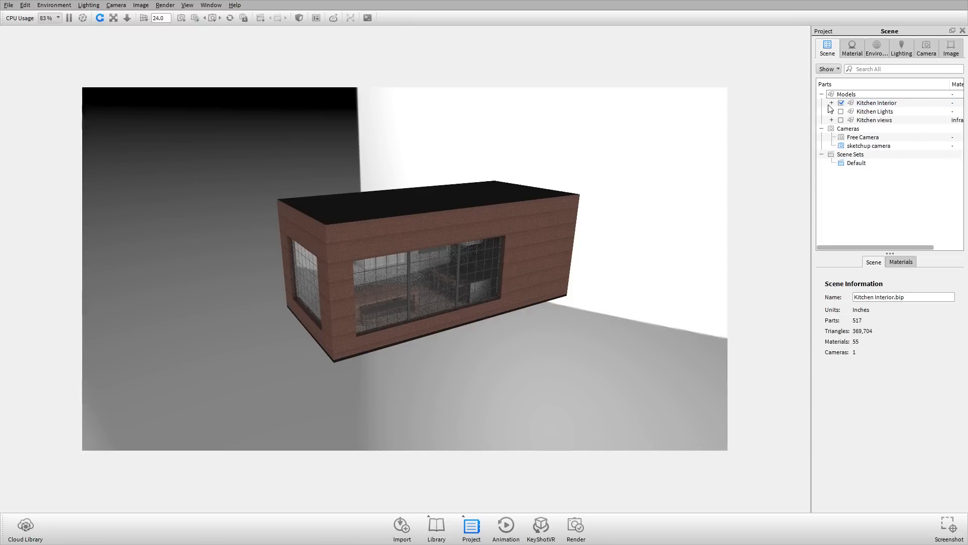
click(869, 121)
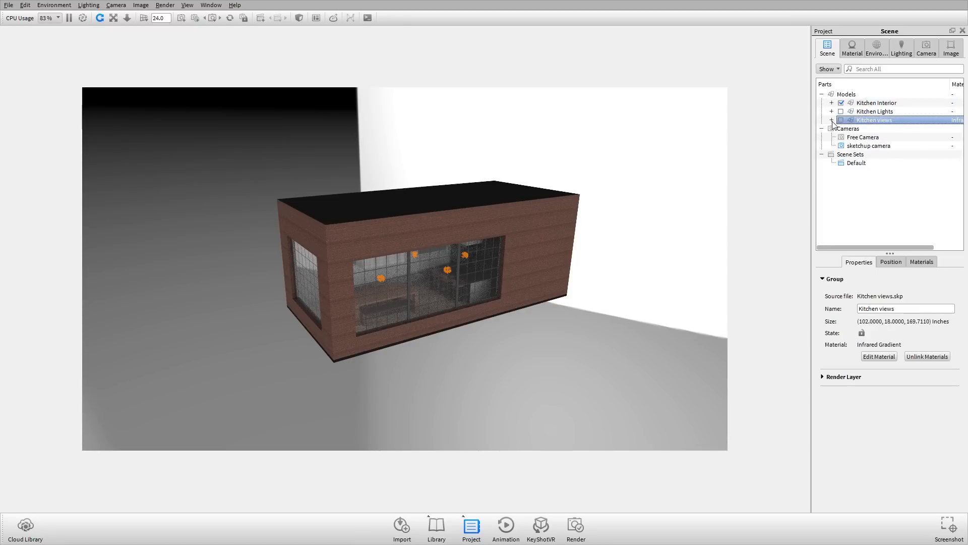
click(832, 120)
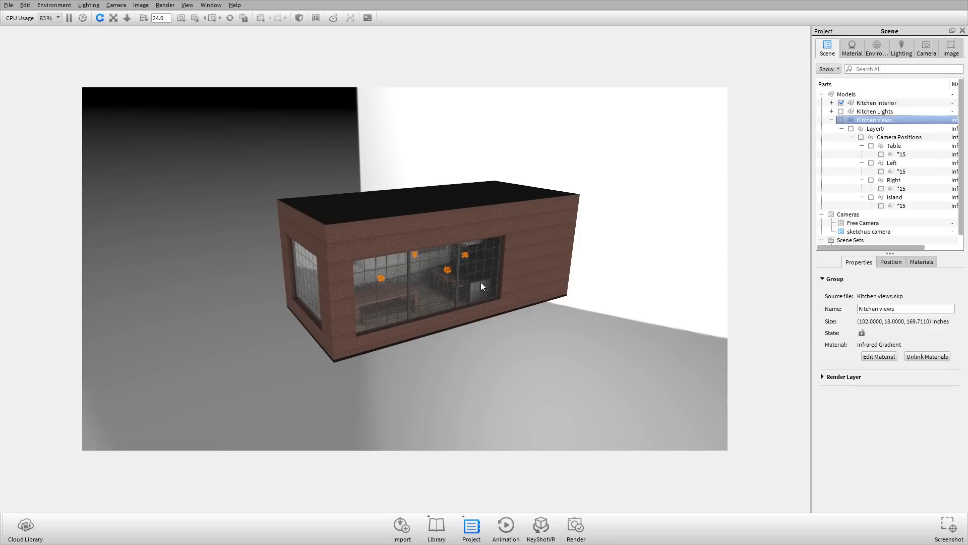
drag(481, 287, 573, 352)
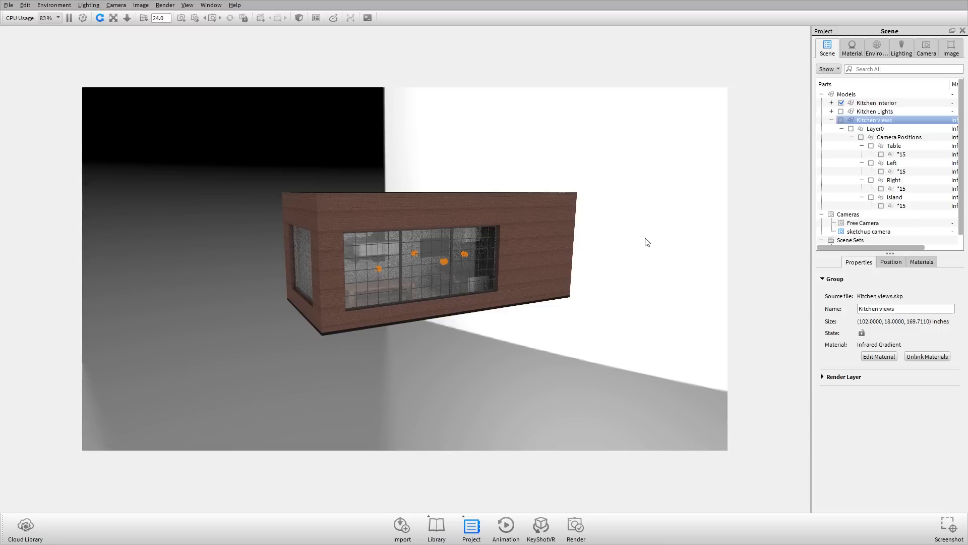
Step: Aim the camera at the Island group of the camera positions with Look At
click(893, 198)
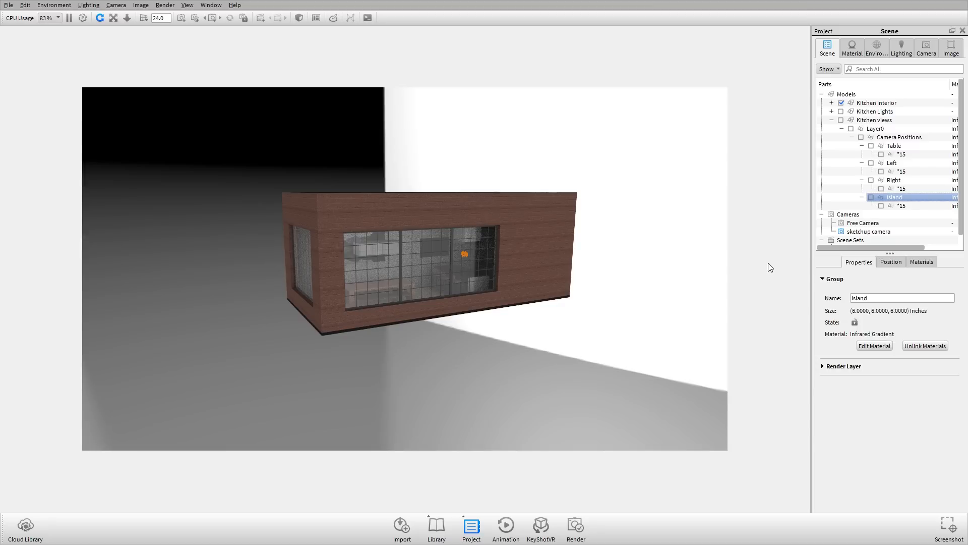
right_click(891, 198)
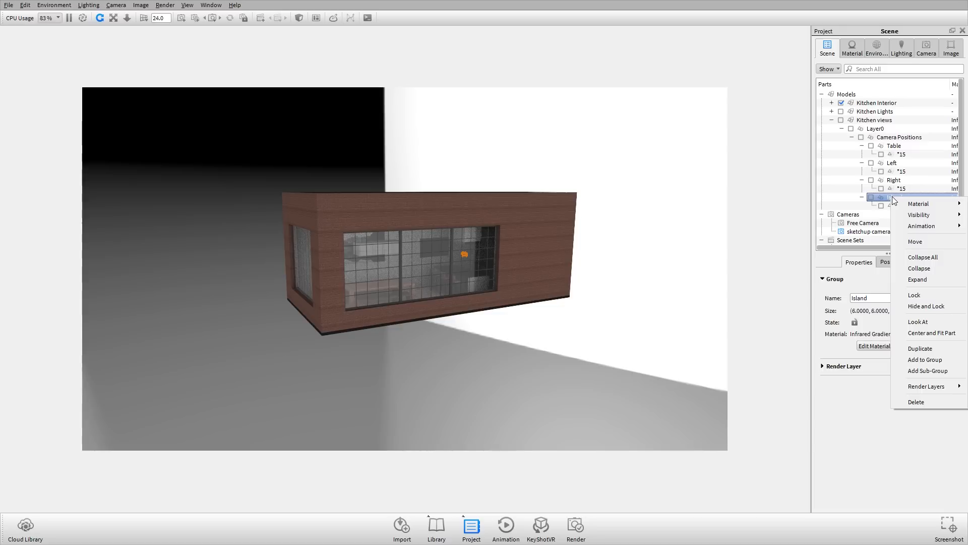
click(934, 320)
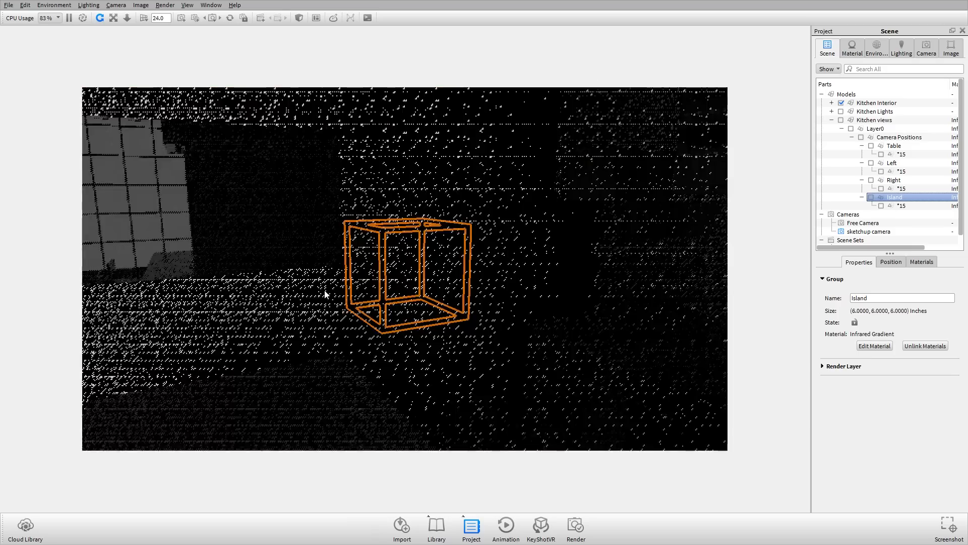
drag(325, 294, 580, 276)
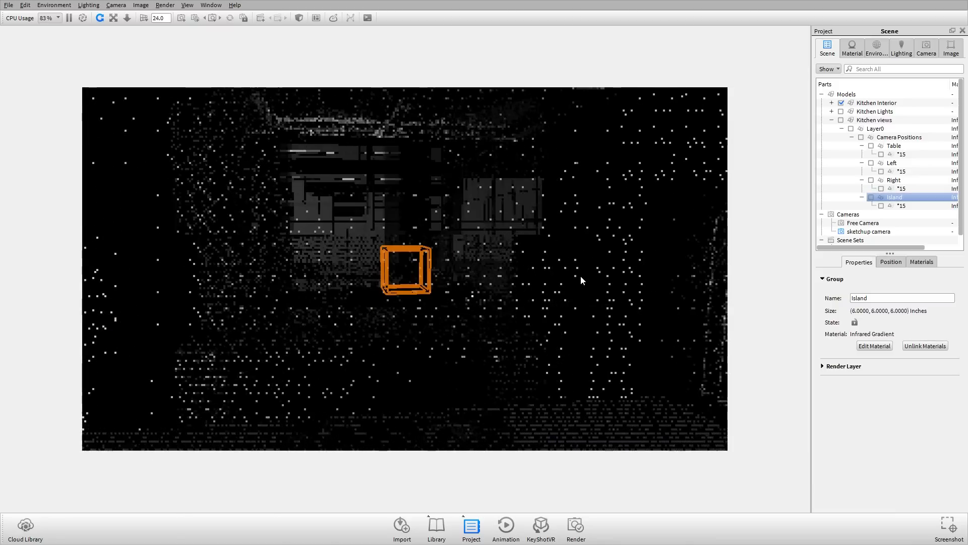
Step: Turn on performance mode for the real-time view and look around the kitchen from the Island position
click(83, 19)
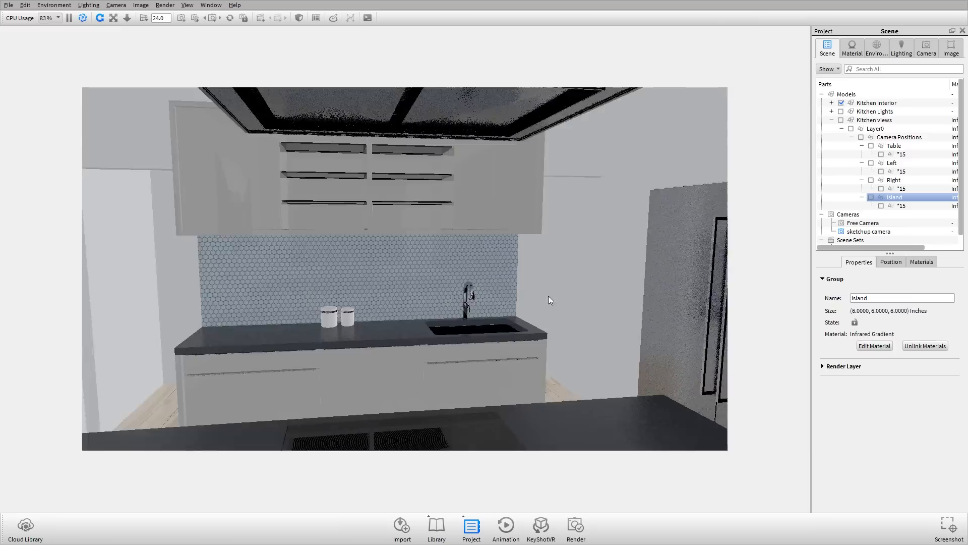
drag(548, 296, 592, 293)
scroll(544, 281, up, 3)
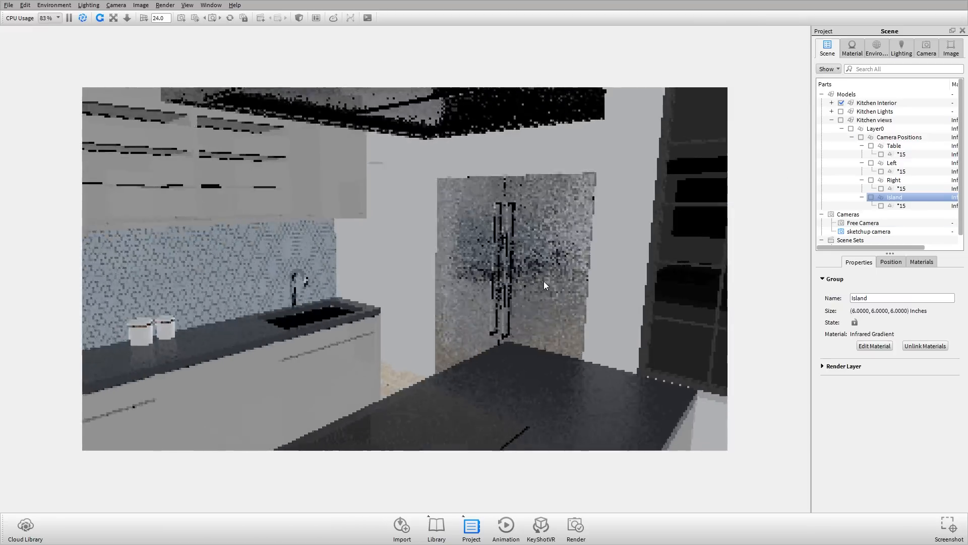
scroll(544, 286, down, 3)
drag(561, 326, 763, 318)
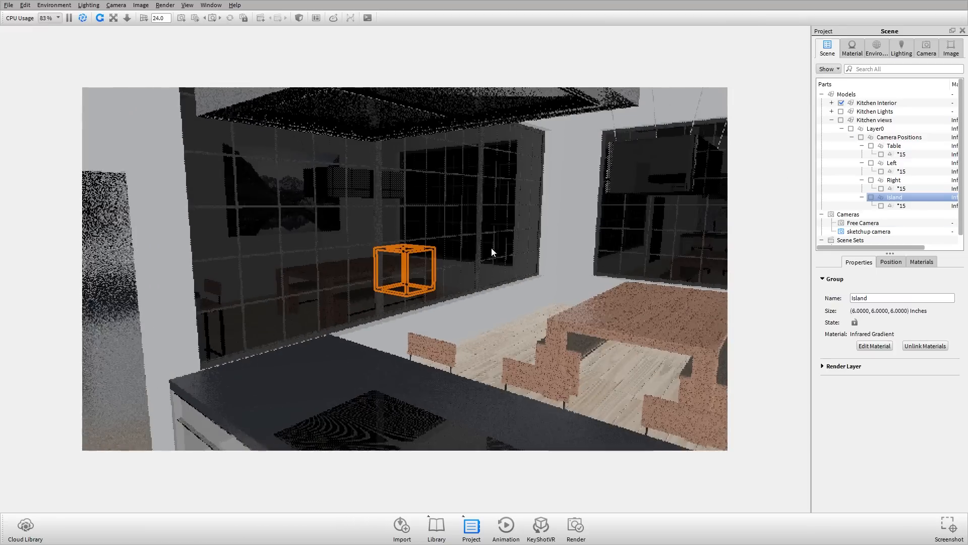
drag(493, 251, 548, 187)
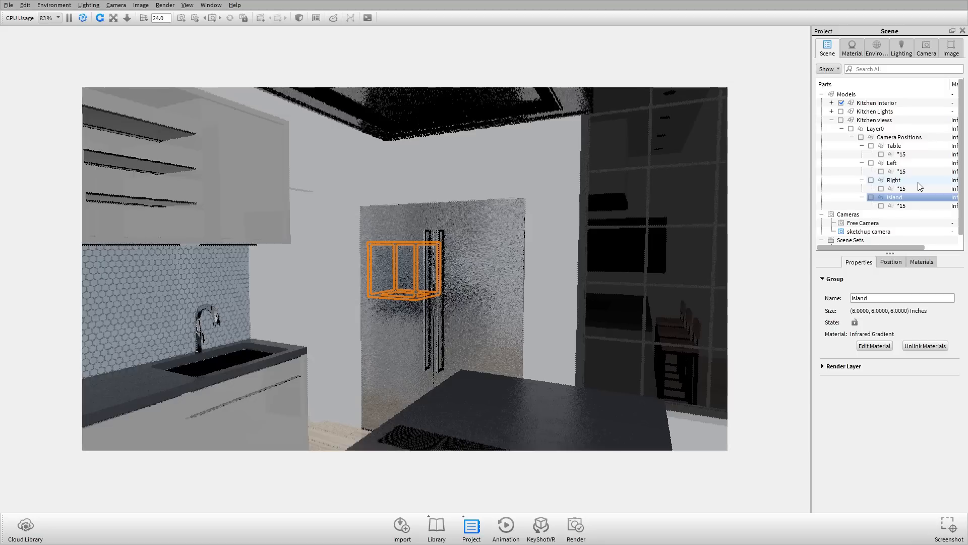
Step: Hide and lock the Kitchen views model, collapse it in the scene tree and clear the selection
right_click(880, 120)
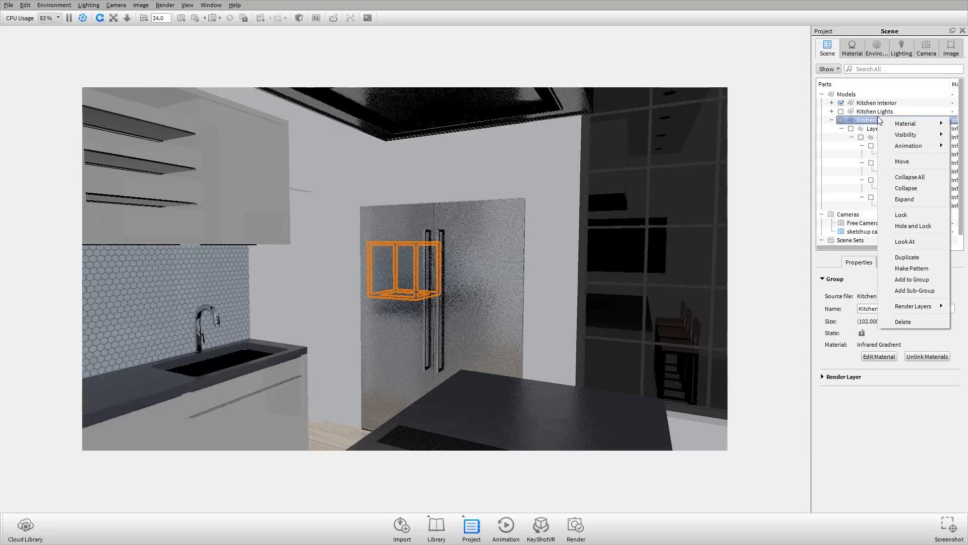
click(931, 226)
click(901, 154)
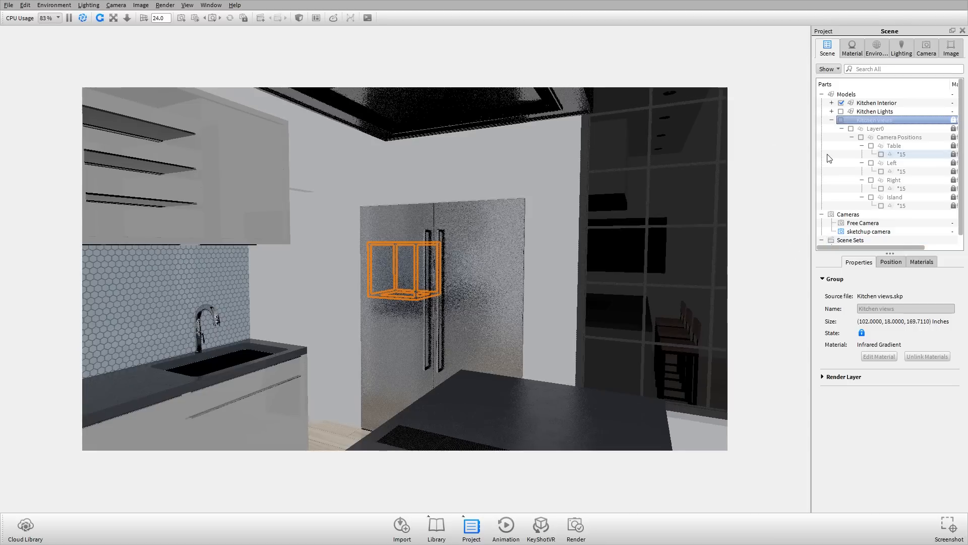
drag(360, 284, 765, 121)
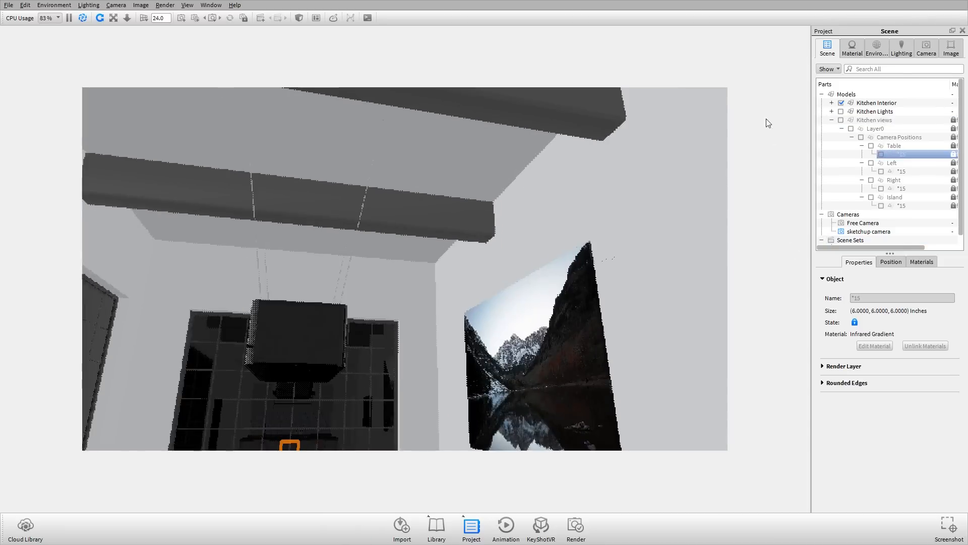
click(832, 120)
click(856, 209)
drag(315, 285, 716, 282)
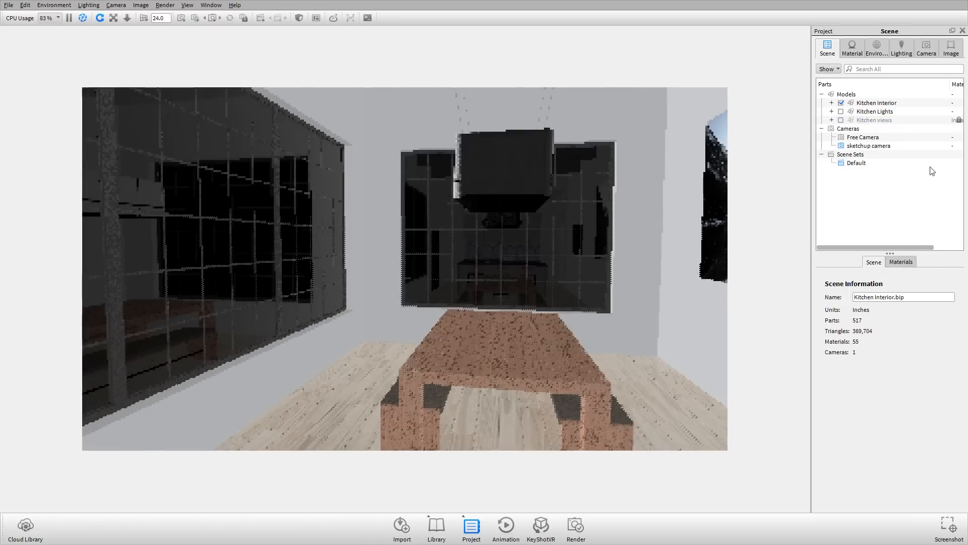
Step: Aim the camera at the Right camera position in Kitchen views, then deselect it and collapse the model
click(831, 119)
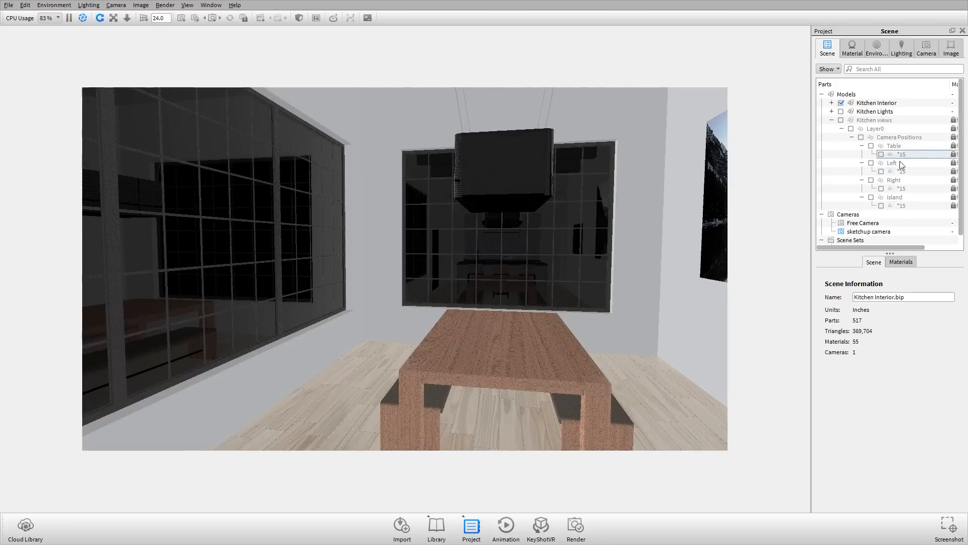
click(897, 180)
right_click(897, 184)
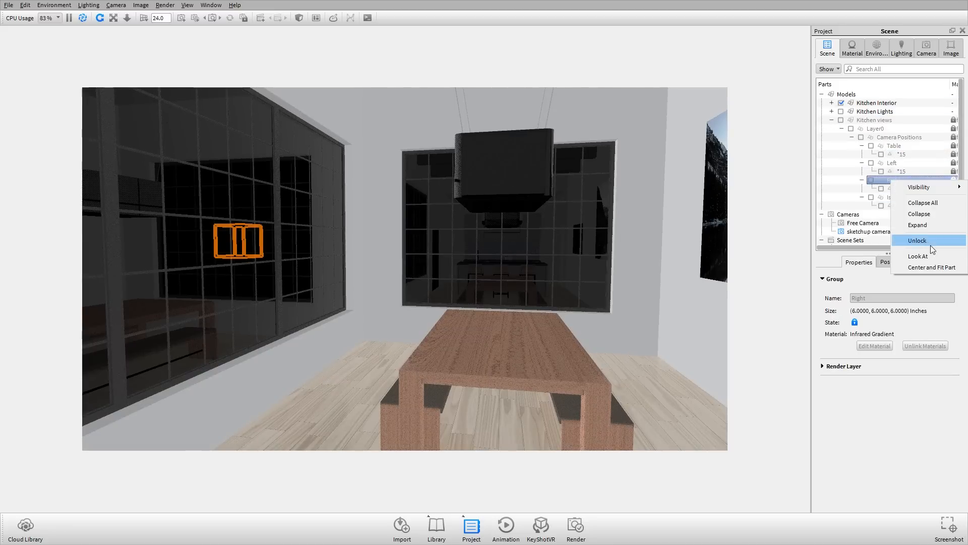
click(933, 256)
drag(564, 233, 824, 225)
ctrl+click(901, 182)
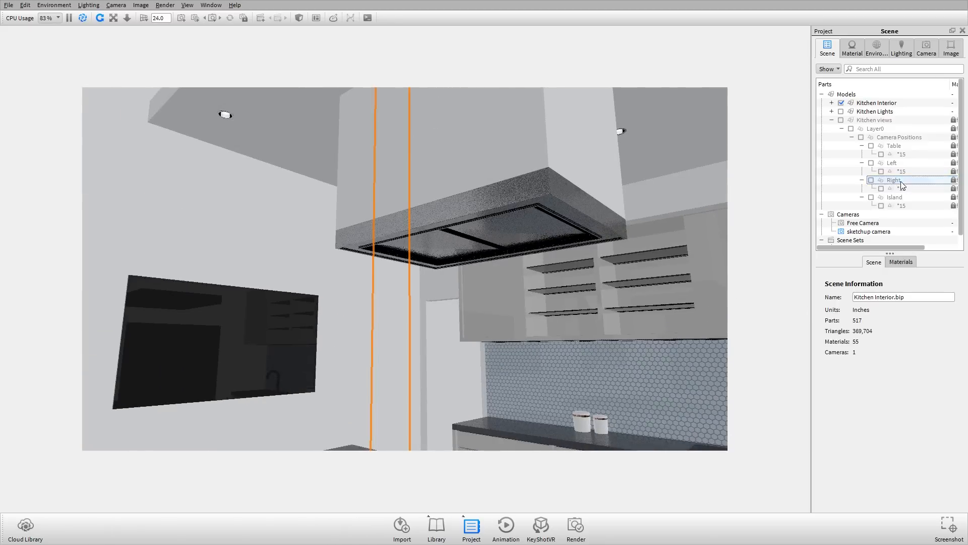
click(832, 120)
drag(661, 184, 537, 240)
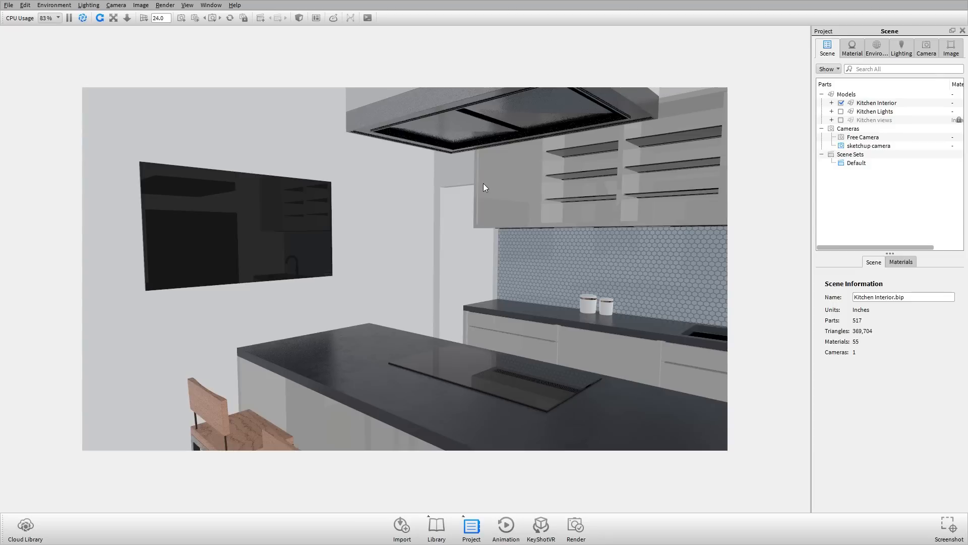
Step: Show the Kitchen Lights model and examine its curved light surfaces outside the building's windows
drag(483, 183, 516, 267)
scroll(402, 274, down, 10)
scroll(407, 283, up, 6)
click(840, 111)
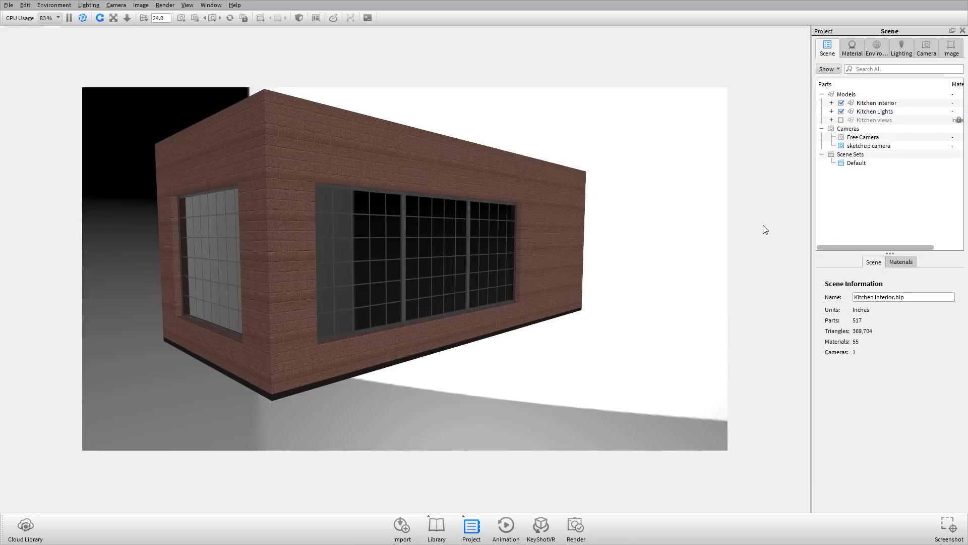
drag(483, 226, 491, 374)
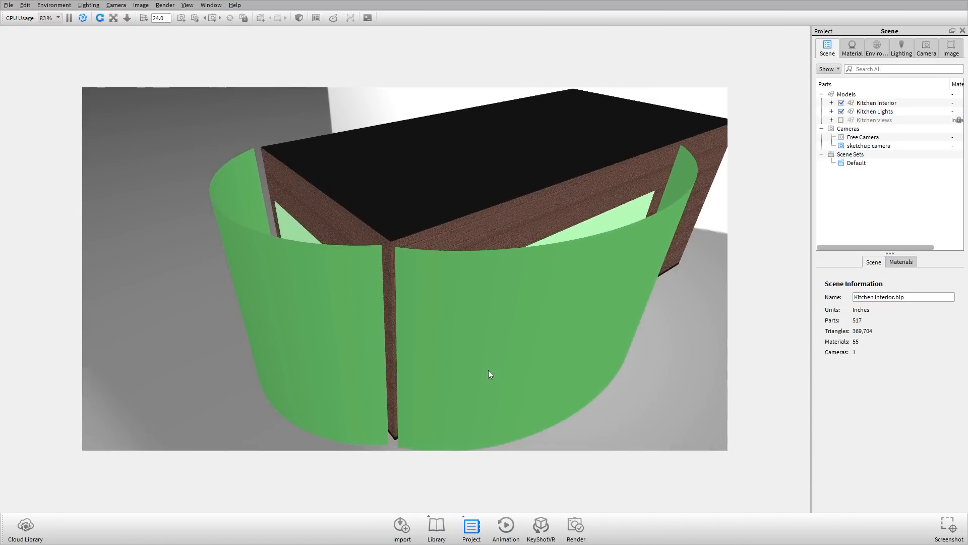
drag(609, 298, 500, 302)
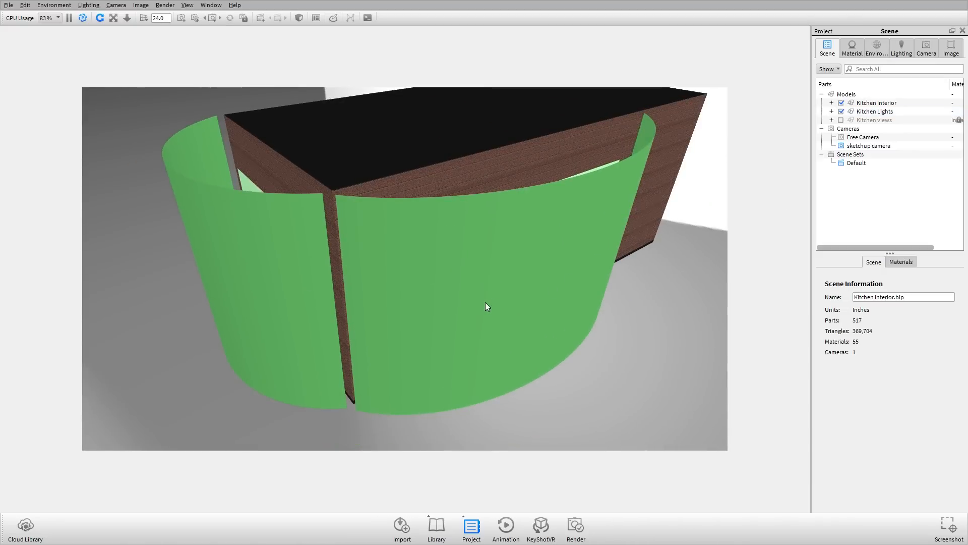
drag(374, 292, 537, 285)
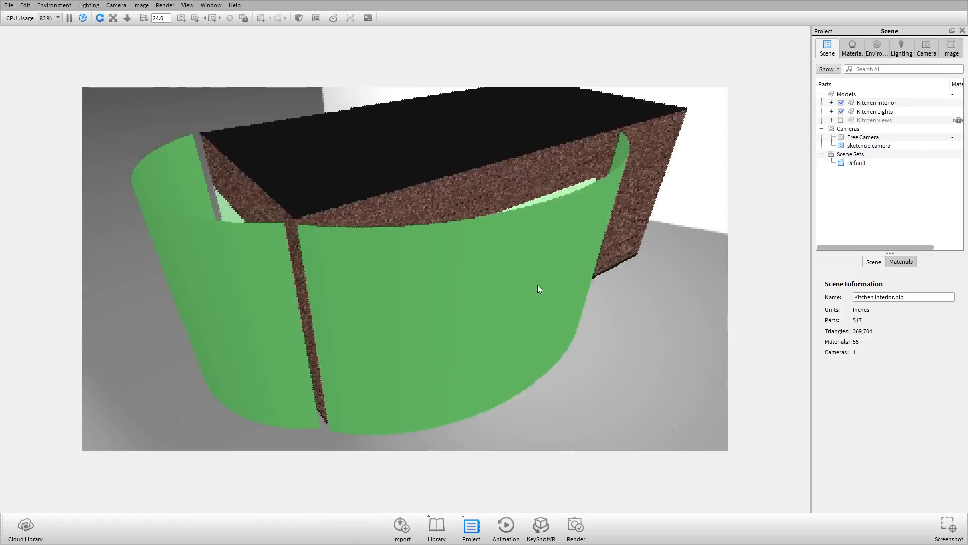
Step: Hide the Kitchen Interior model to examine the two stacked TV light surfaces, and show the interior again
click(841, 103)
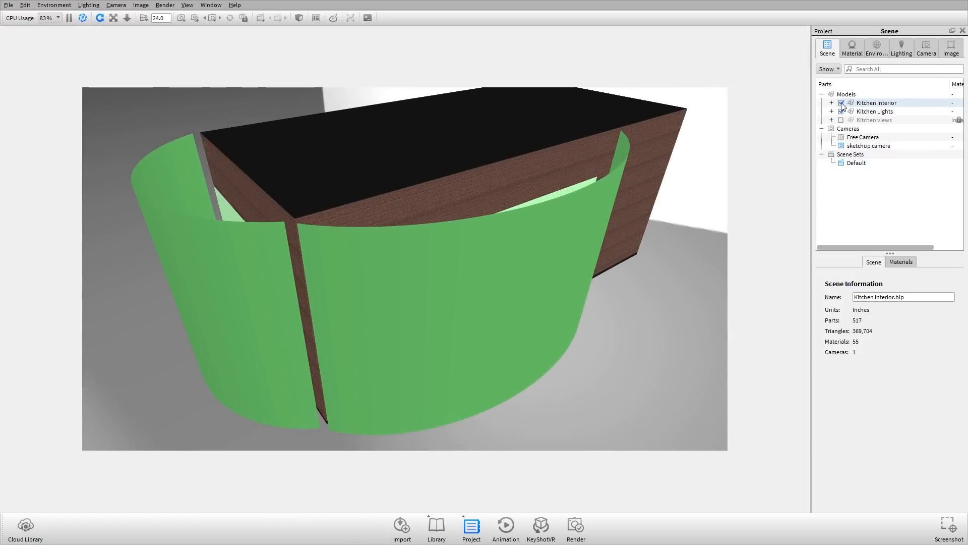
drag(470, 260, 419, 201)
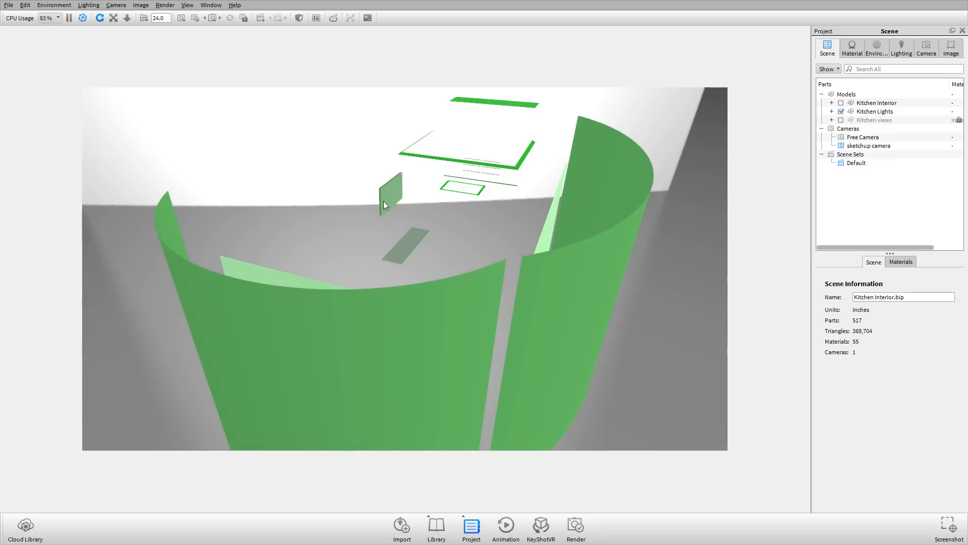
ctrl+alt+right_click(389, 189)
scroll(421, 259, up, 5)
scroll(395, 265, down, 5)
scroll(395, 265, up, 5)
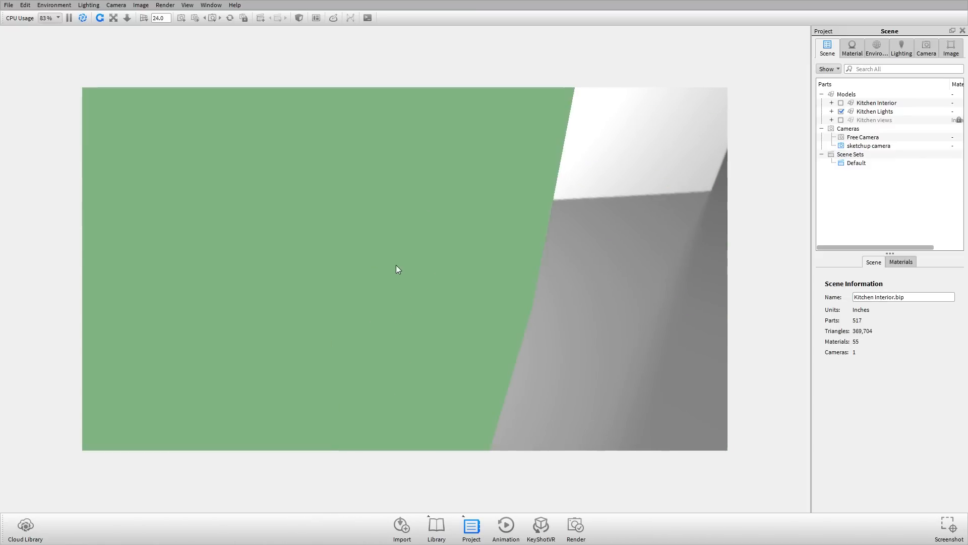
scroll(396, 265, down, 8)
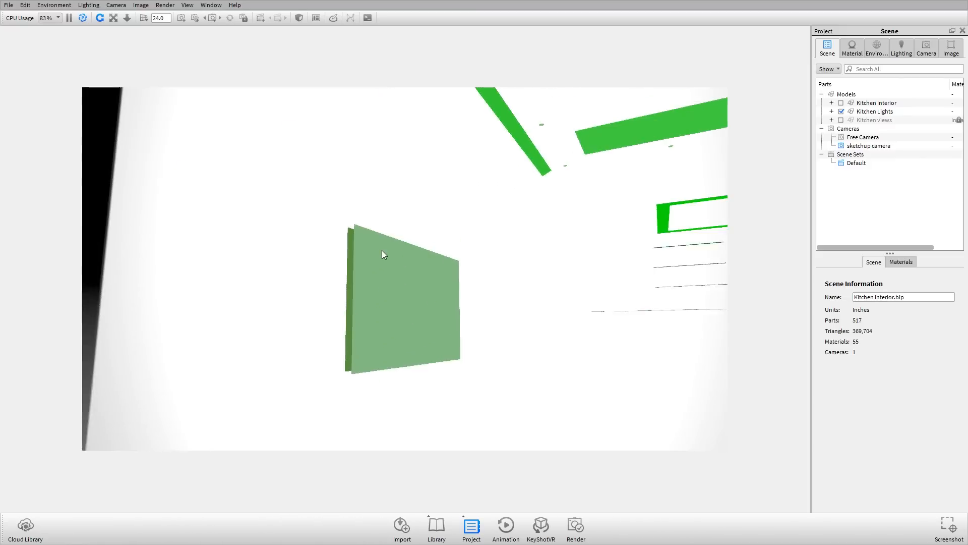
scroll(396, 268, up, 3)
drag(399, 273, 361, 308)
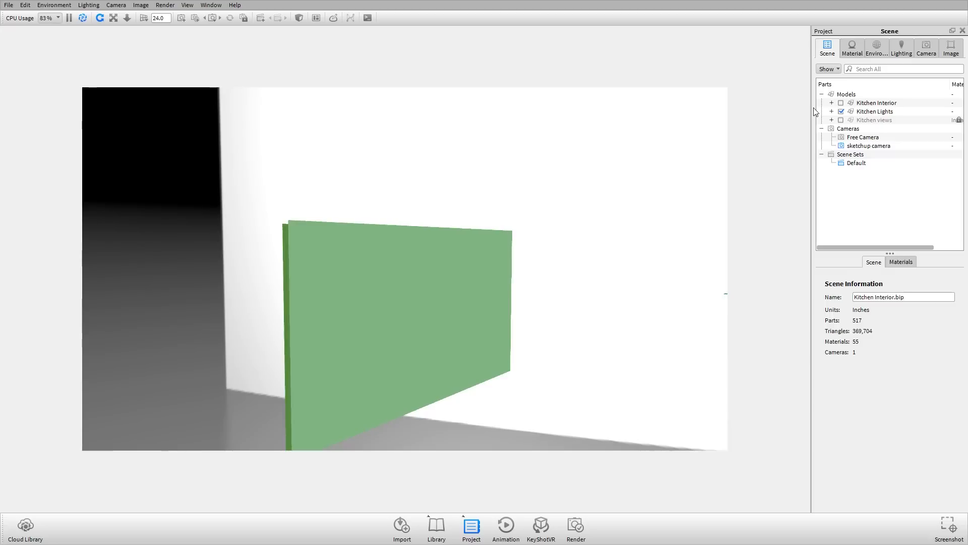
click(842, 103)
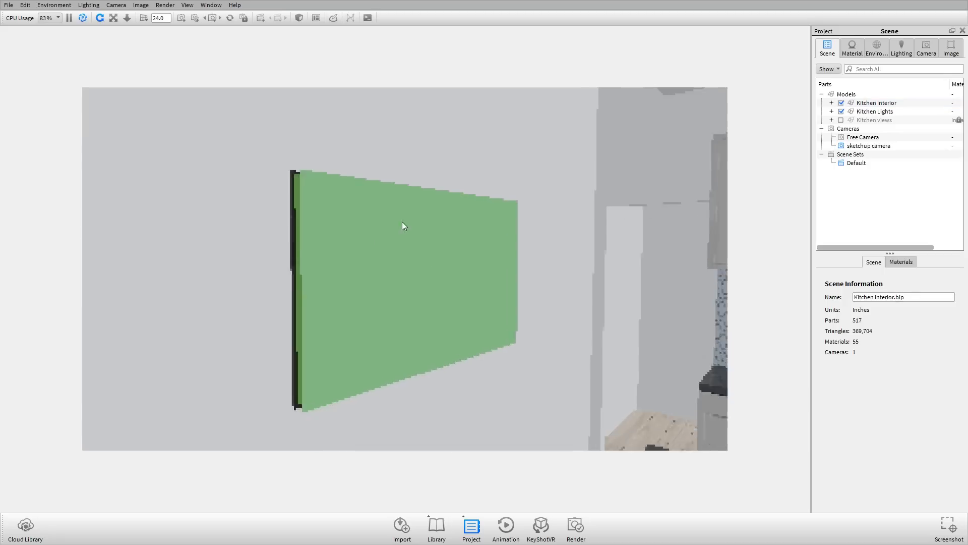
Step: Select the outermost light surface in front of the TV and hide its TV Glow group in Kitchen Lights
drag(402, 225, 322, 227)
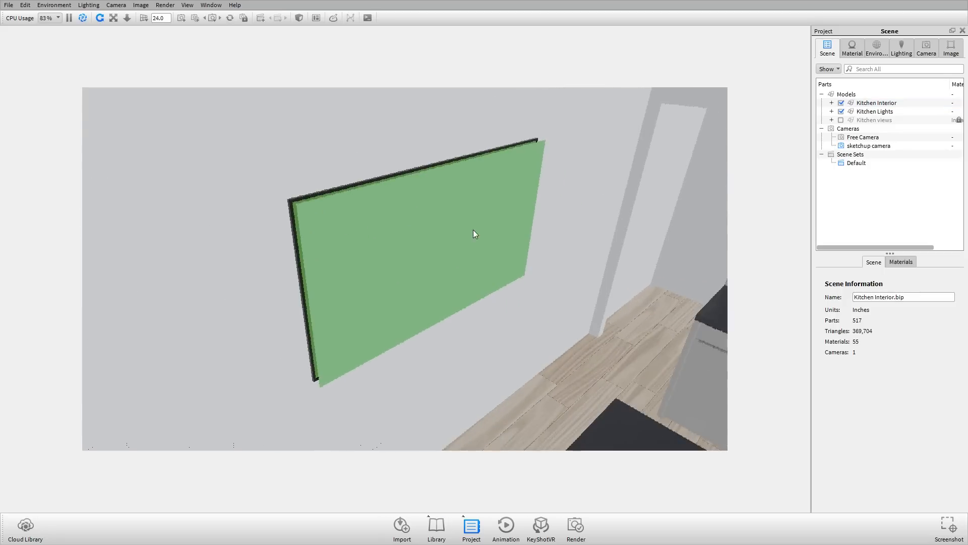
drag(473, 230, 462, 212)
click(462, 212)
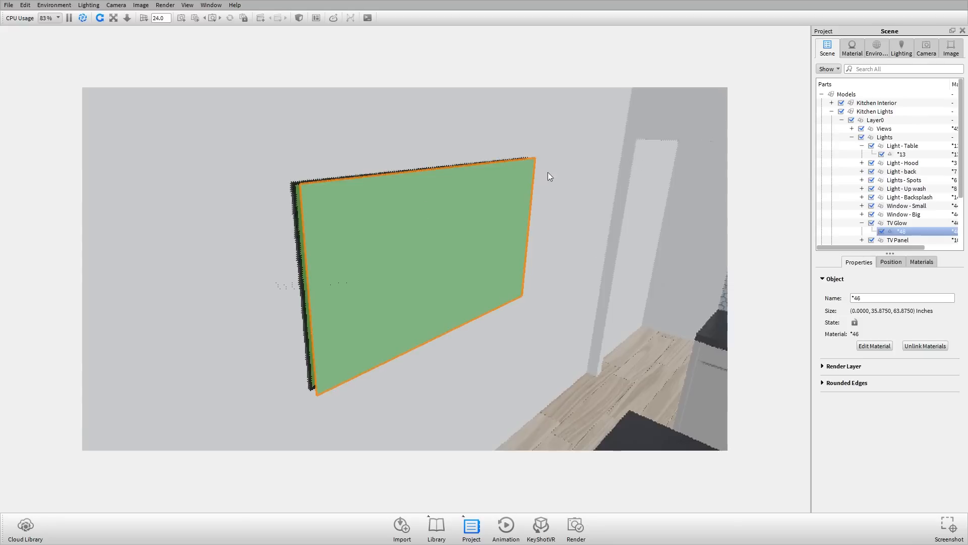
click(872, 222)
drag(553, 259, 346, 228)
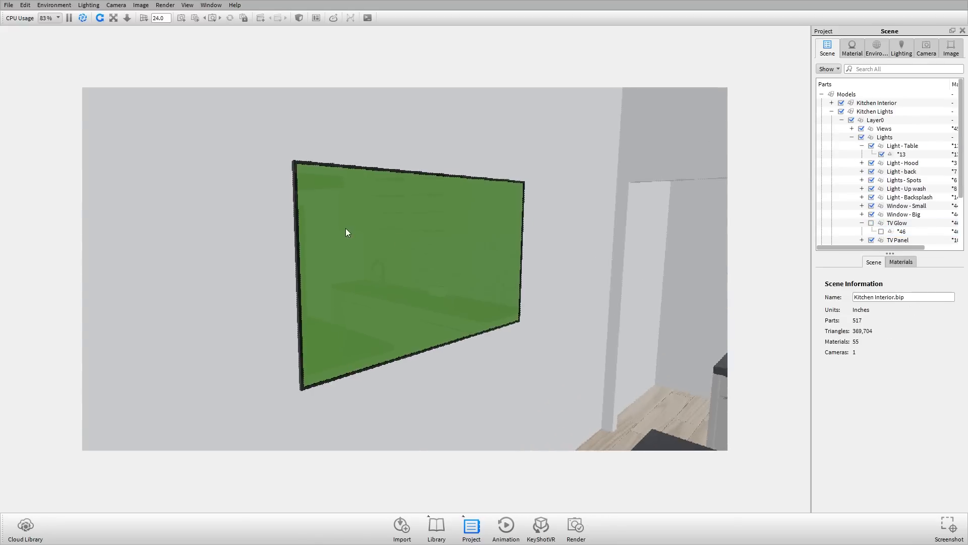
Step: Select the TV's glass pane and hide the Glass group to expose the panel surface behind it
scroll(346, 228, up, 5)
scroll(378, 244, down, 4)
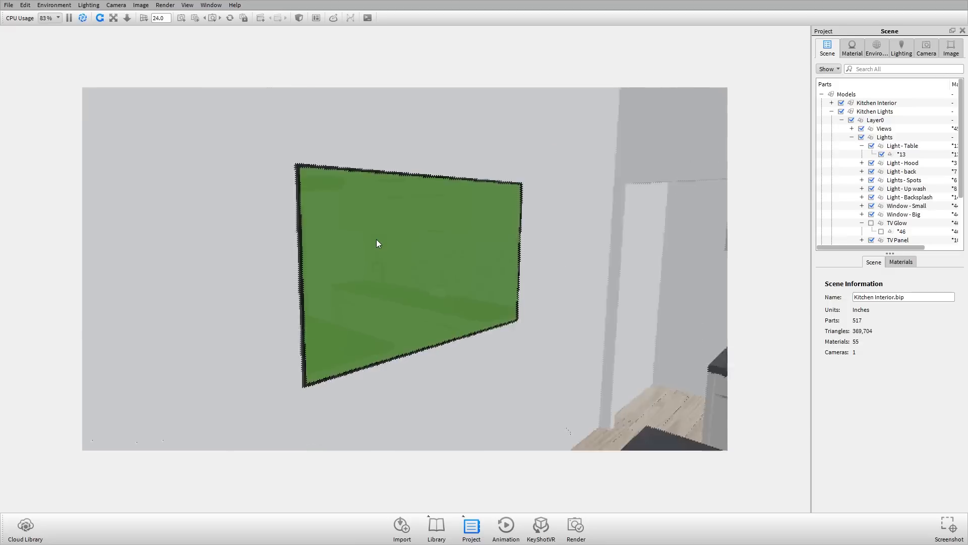
scroll(378, 244, up, 4)
click(377, 239)
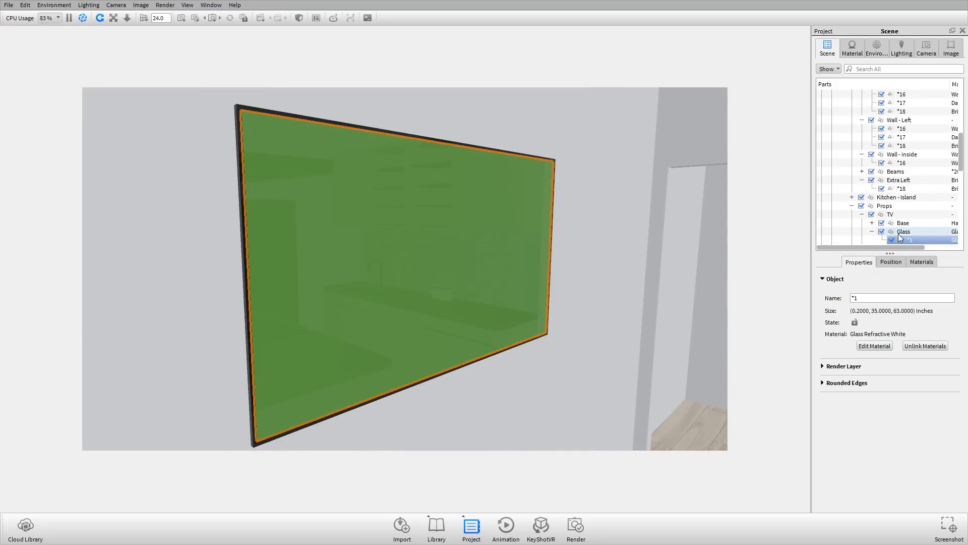
click(881, 231)
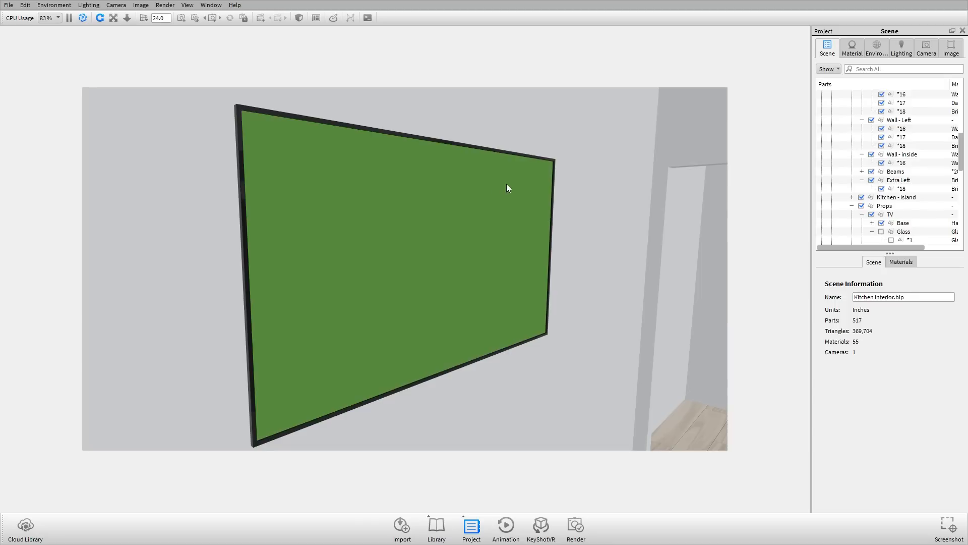
Step: Edit the TV Panel's material and load TV Screen.jpeg from Lighting and Interiors > KeyShot File as its diffuse texture
click(483, 190)
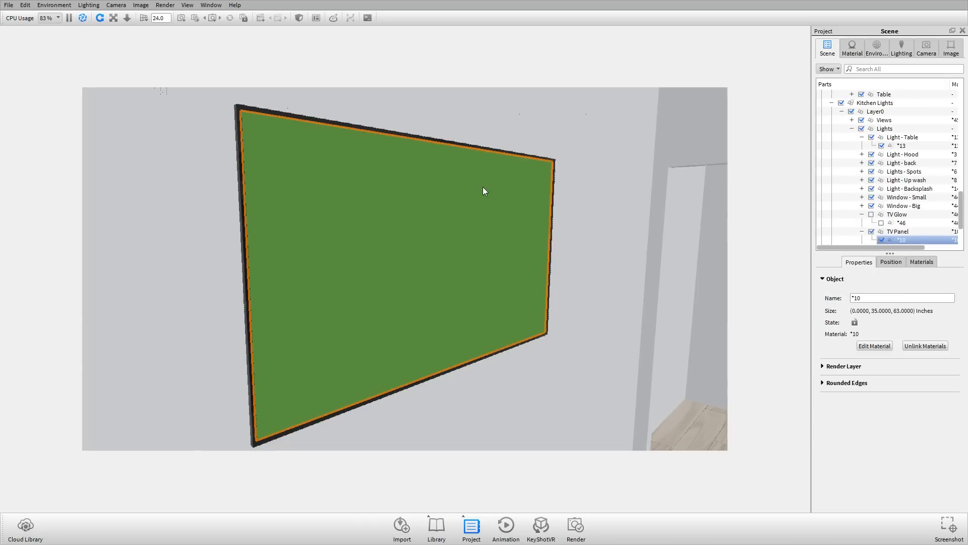
double_click(388, 217)
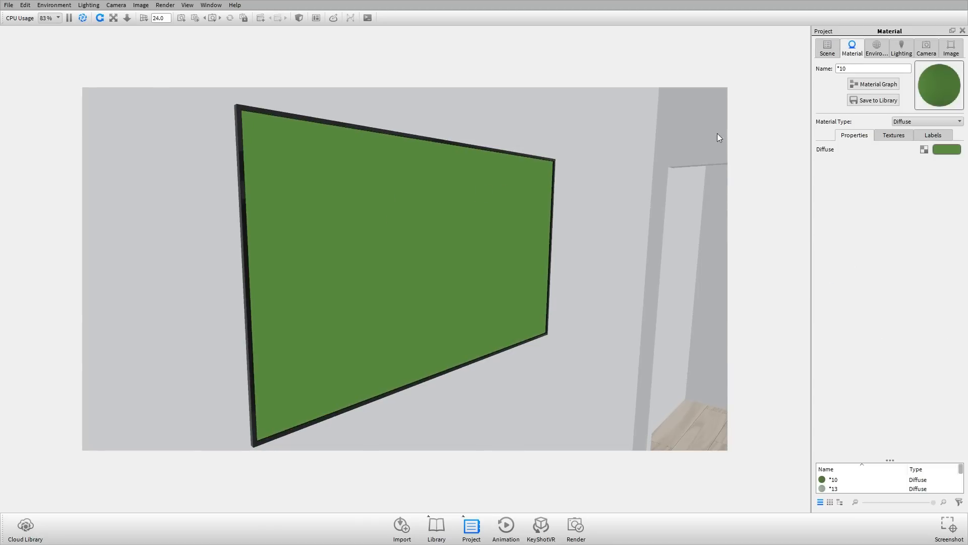
click(901, 136)
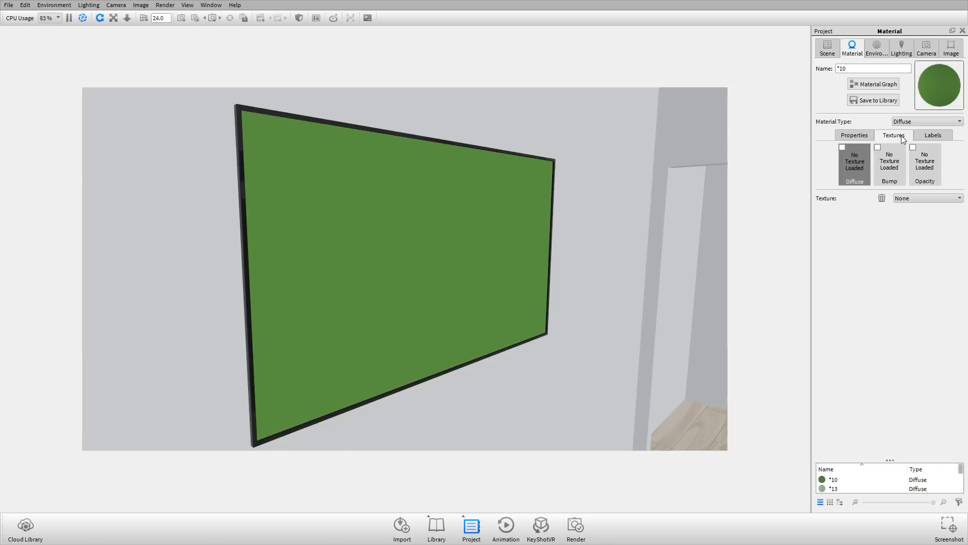
double_click(856, 167)
click(46, 91)
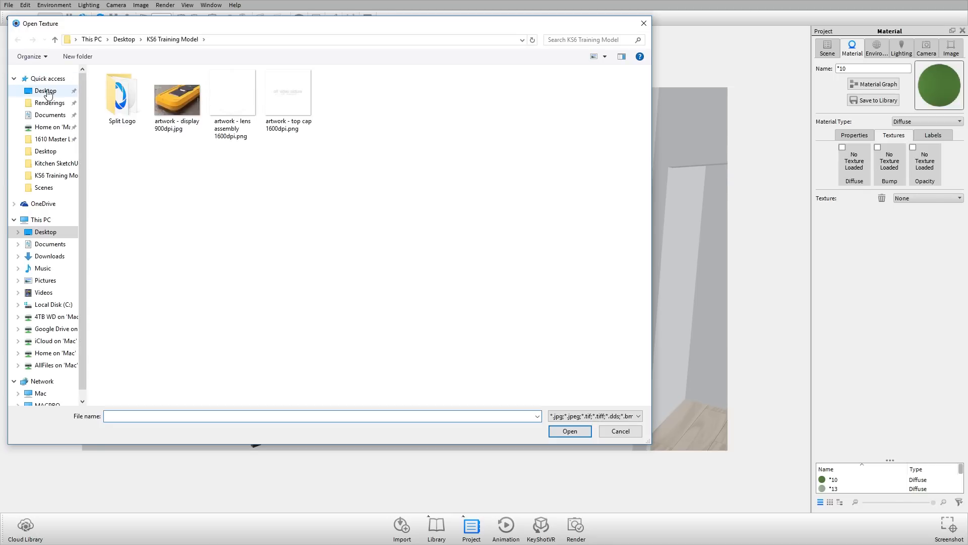
double_click(135, 107)
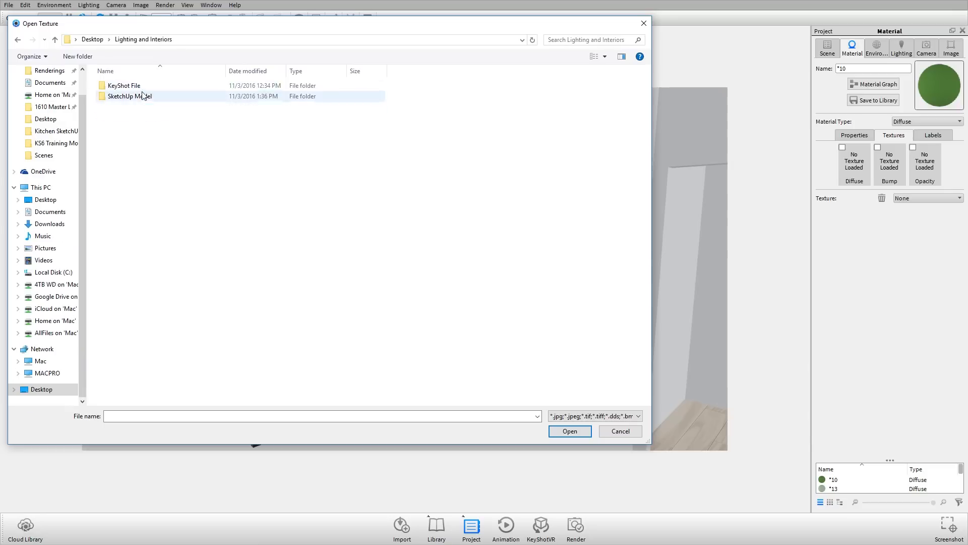
double_click(136, 89)
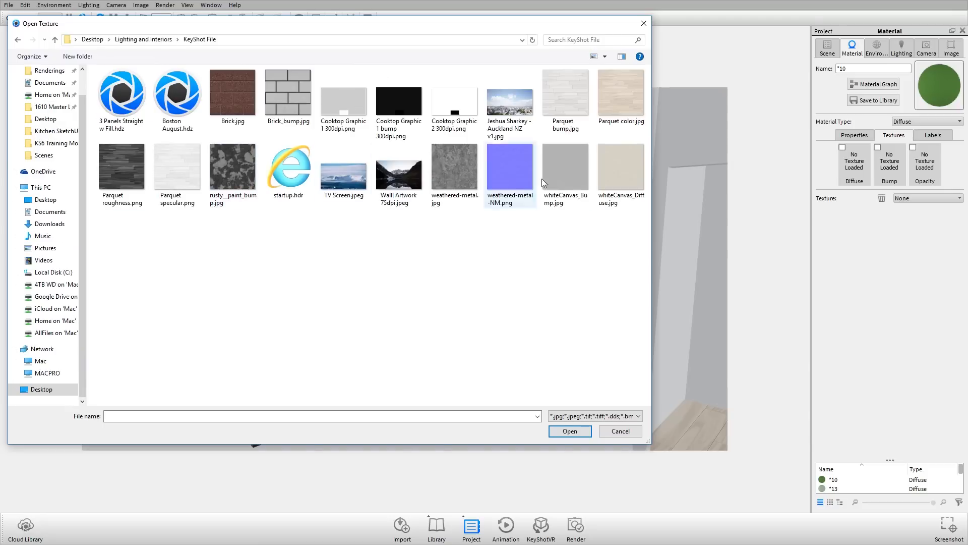
double_click(349, 182)
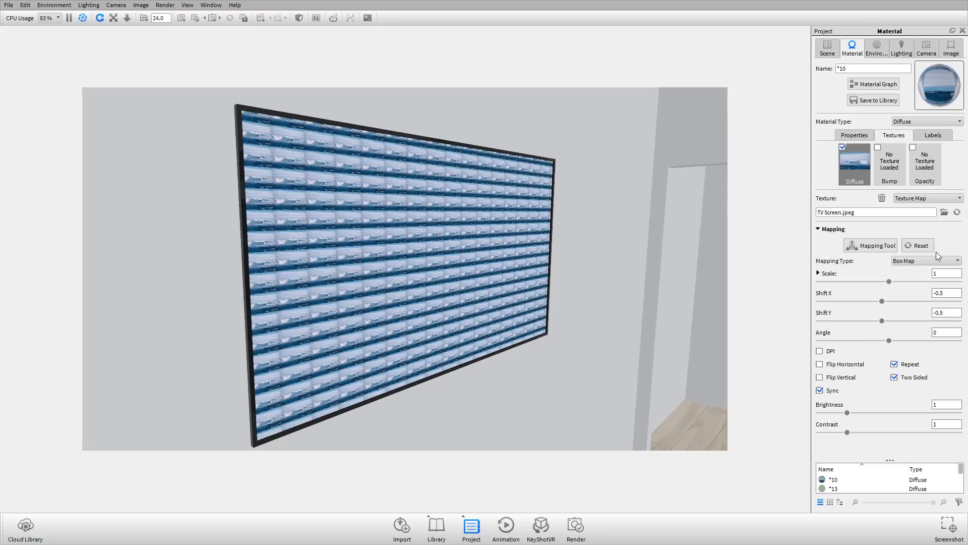
Step: Map the TV texture as Planar X, with angle 90 and scale 16.002, so that one image fills the screen
click(909, 262)
click(917, 270)
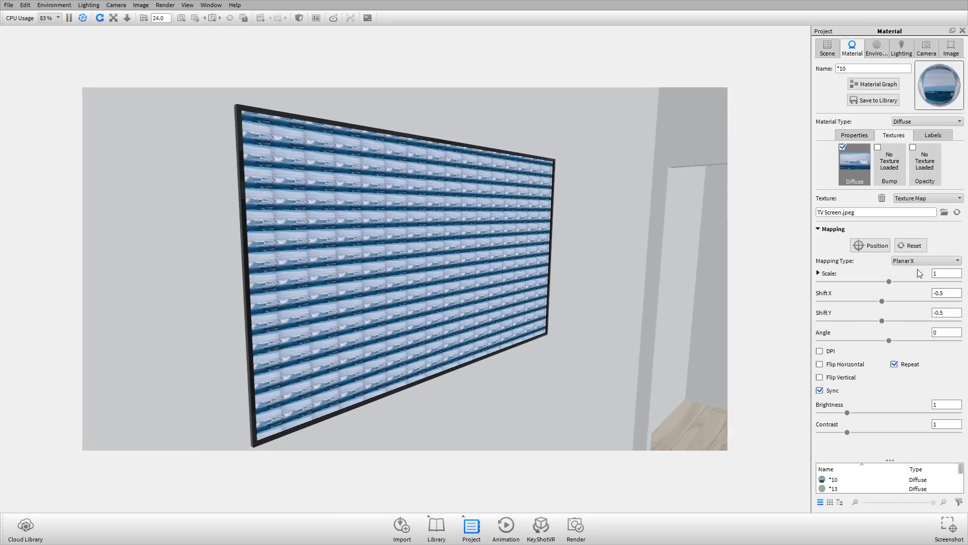
click(919, 261)
click(941, 243)
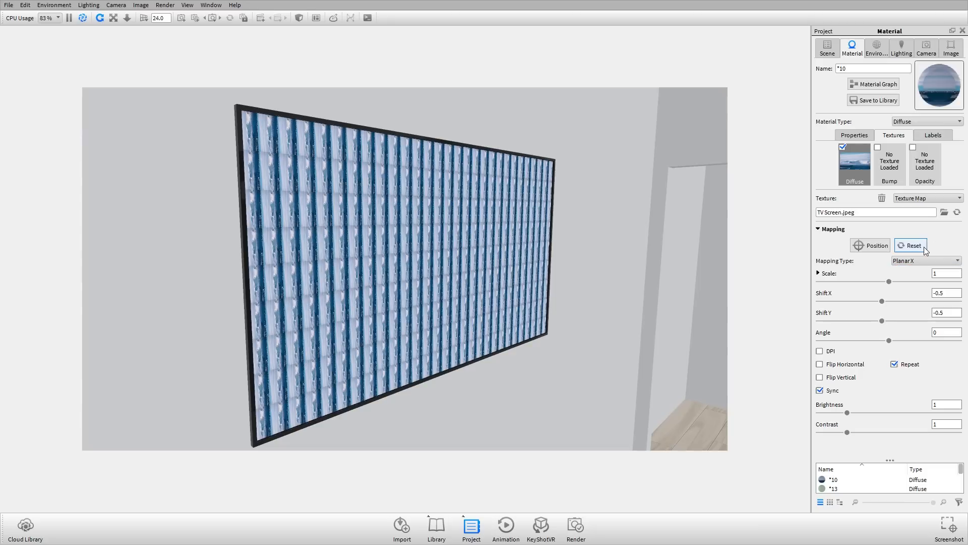
click(947, 332)
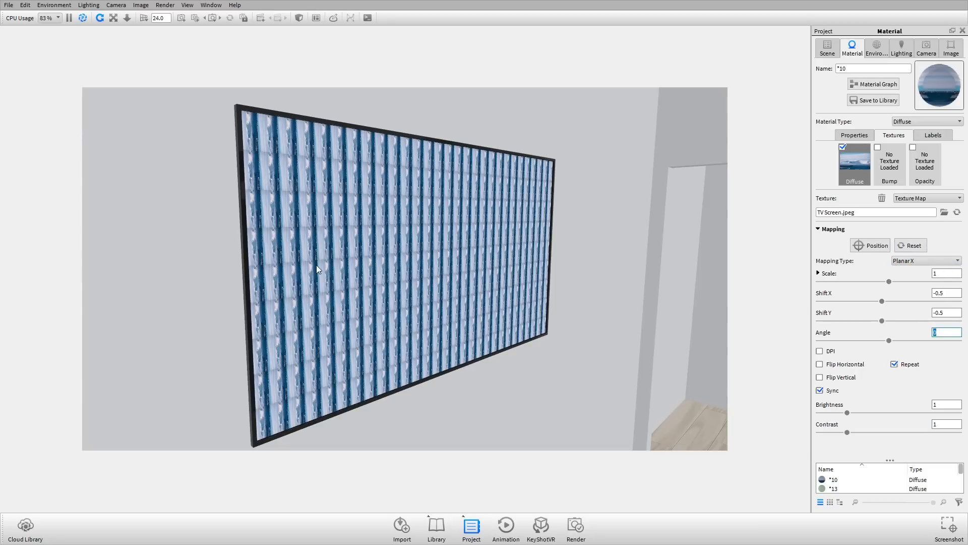
click(909, 245)
drag(776, 307, 502, 336)
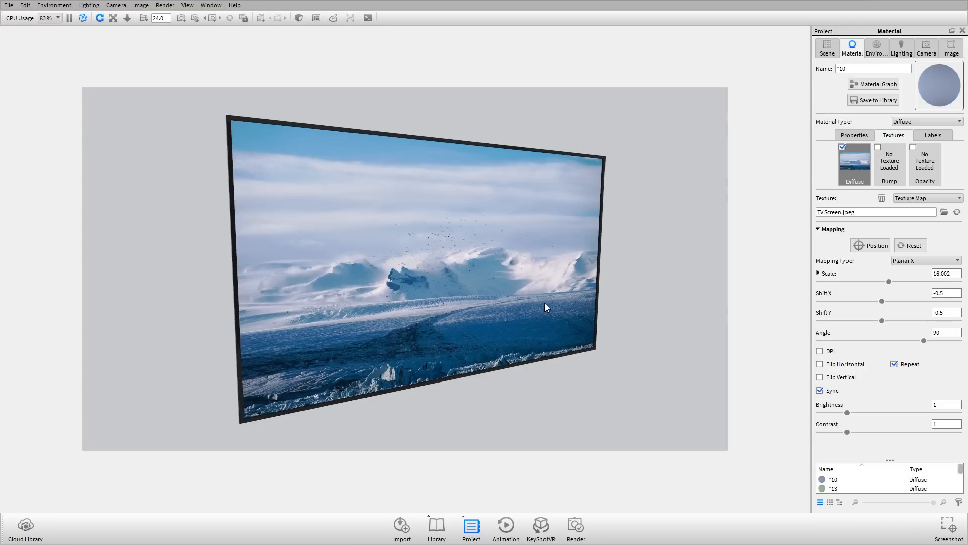
drag(547, 310, 521, 305)
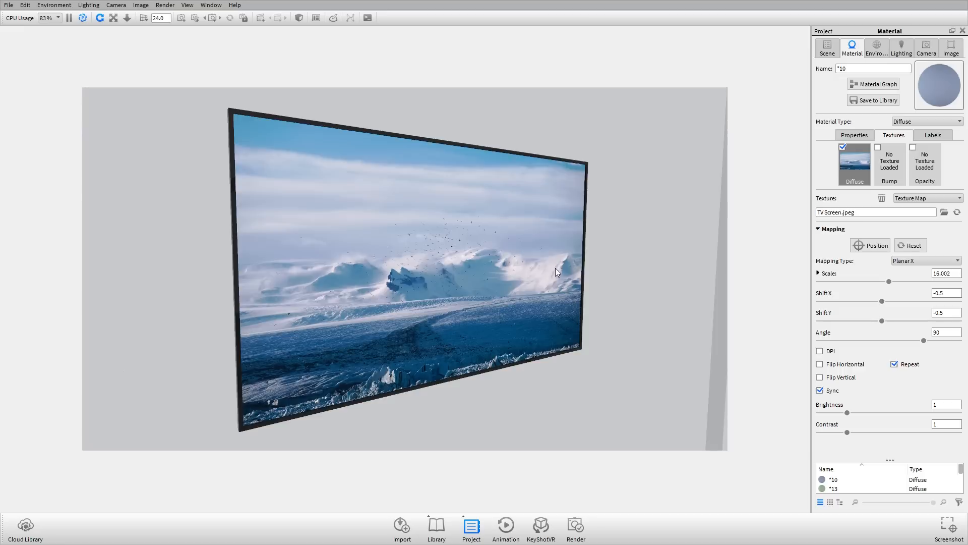
drag(555, 271, 580, 276)
click(832, 229)
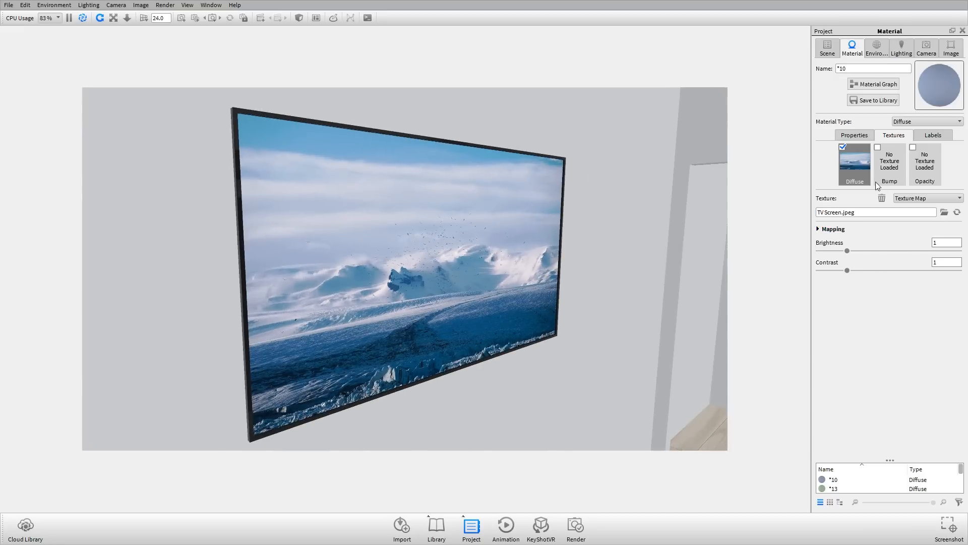
Step: Change the TV panel's material type to Emissive and turn off performance mode to view the screen's glow
click(860, 136)
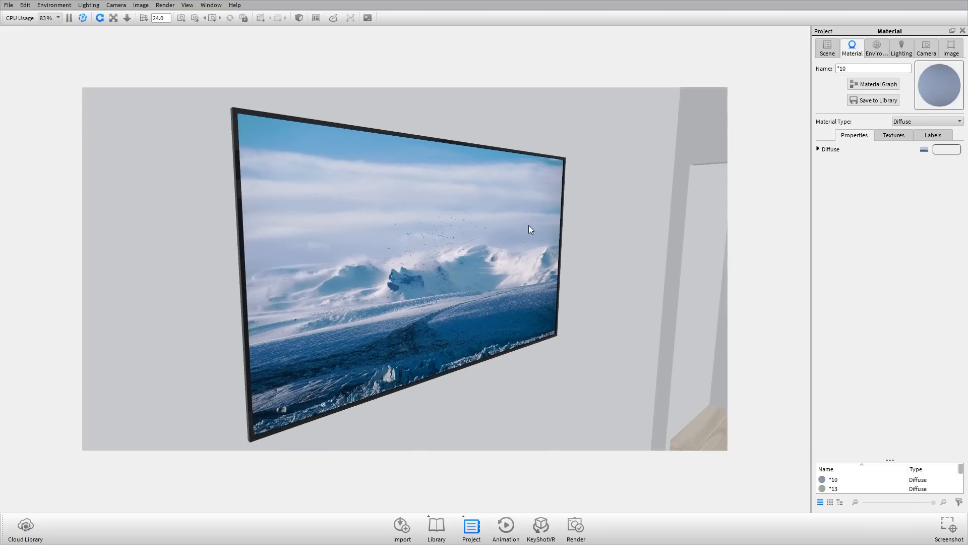
drag(606, 222, 554, 250)
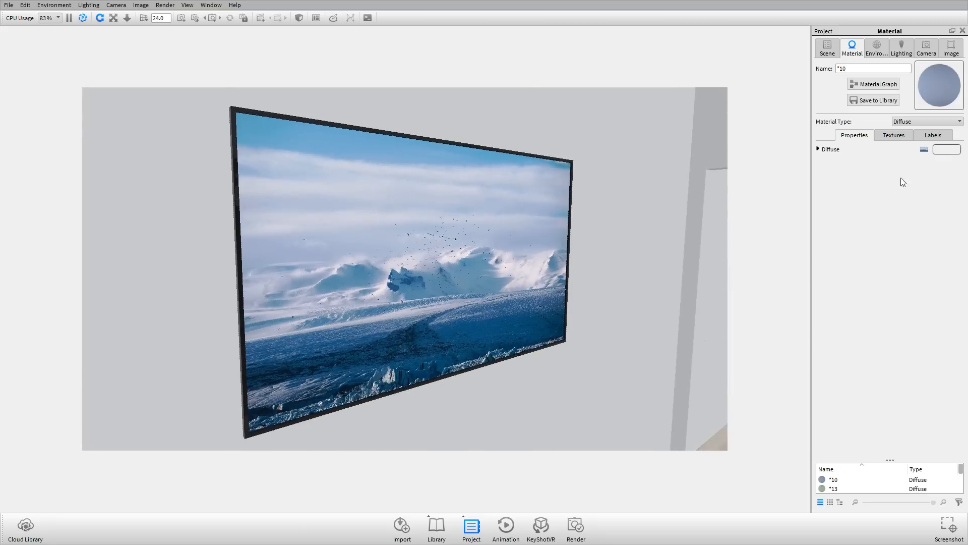
click(915, 121)
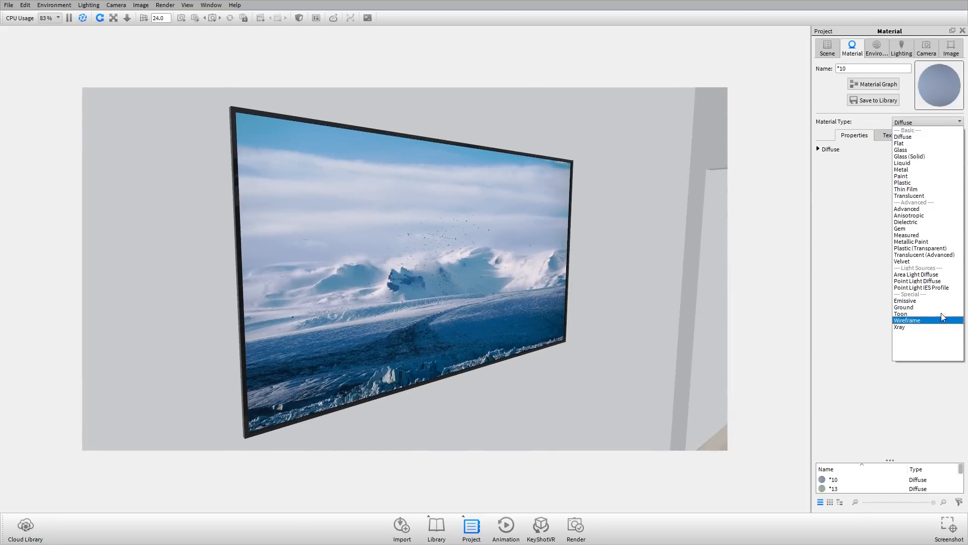
click(936, 300)
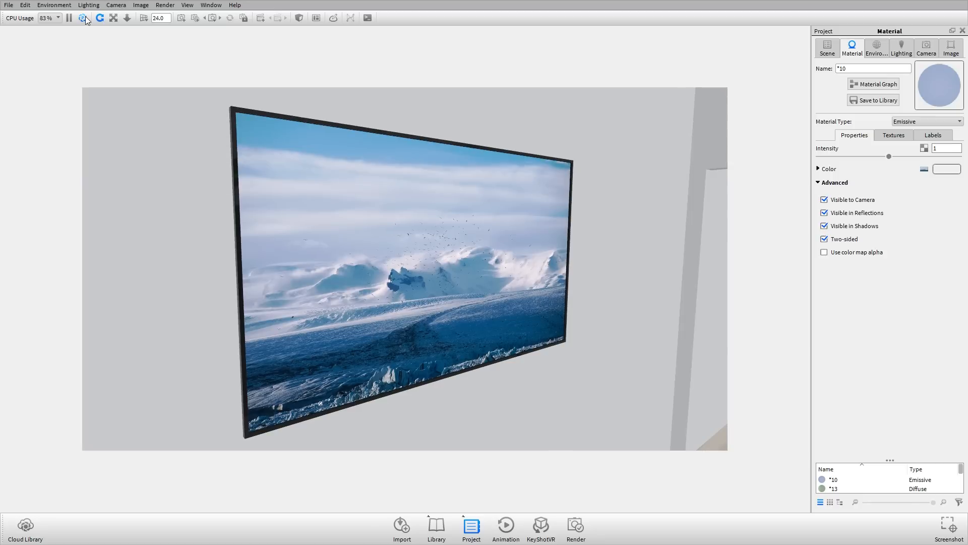
drag(540, 261, 460, 256)
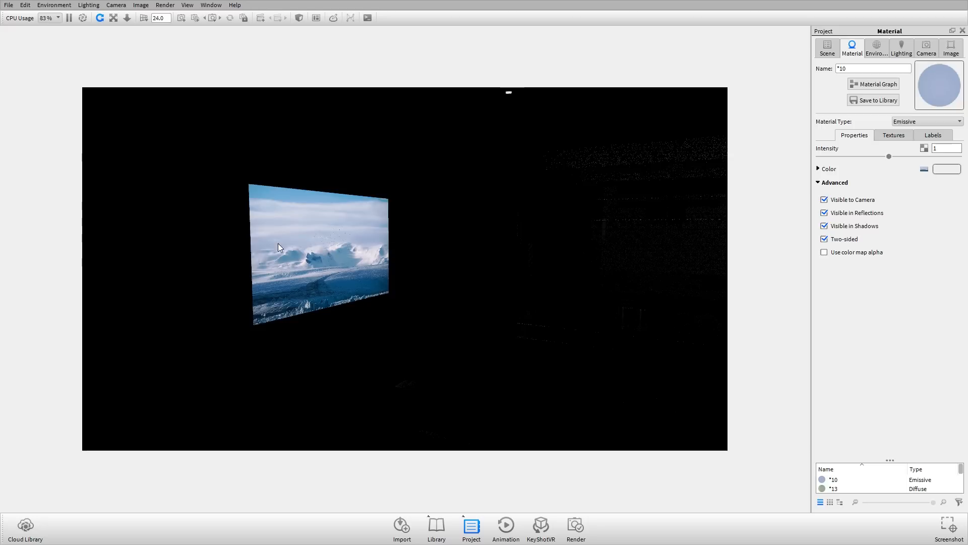
Step: Show the TV's Glass group again under Props and reopen the TV panel's emissive material properties
click(836, 44)
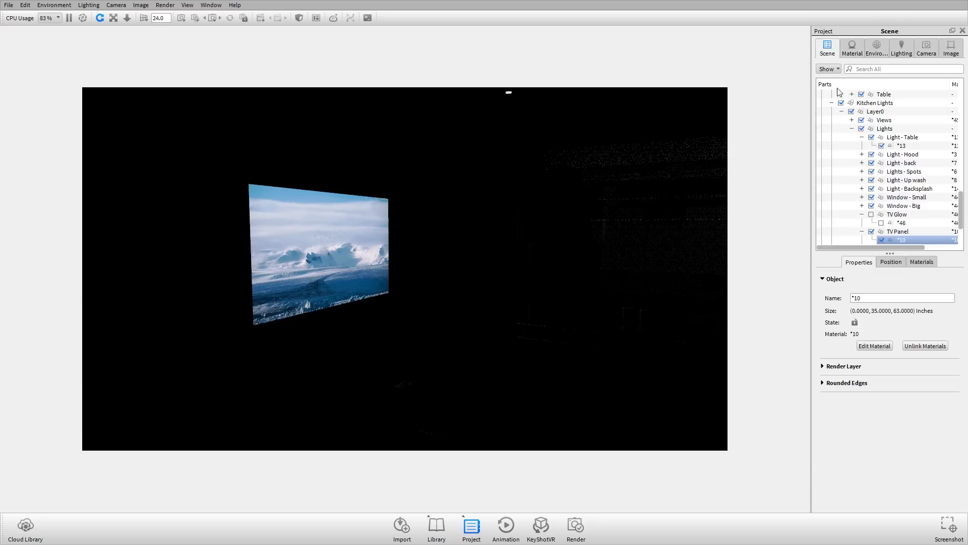
scroll(868, 125, down, 7)
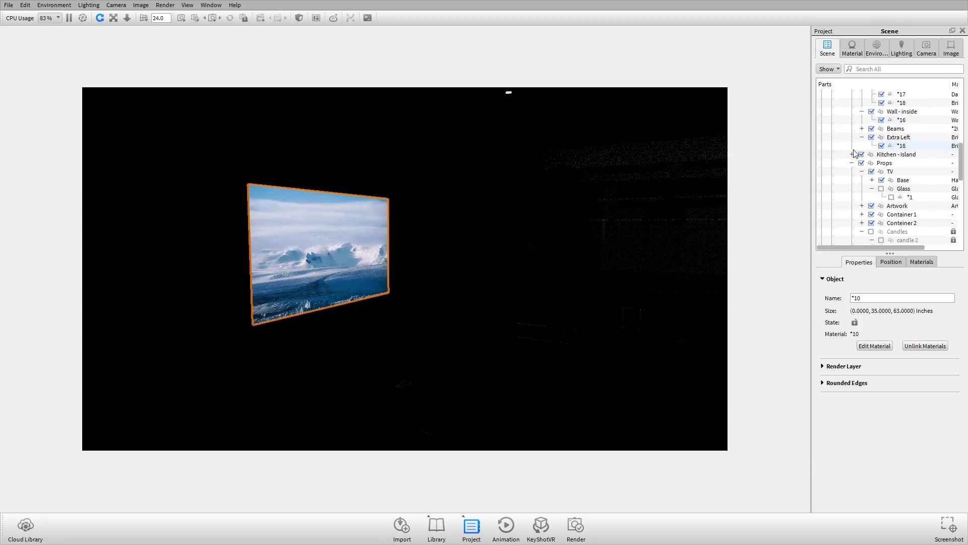
scroll(873, 123, up, 4)
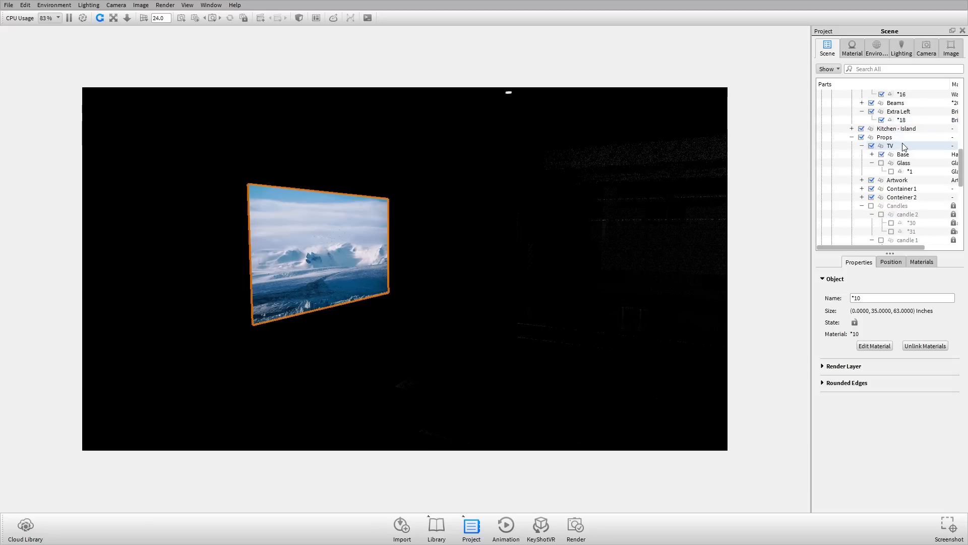
click(882, 163)
drag(222, 319, 351, 209)
drag(334, 275, 395, 277)
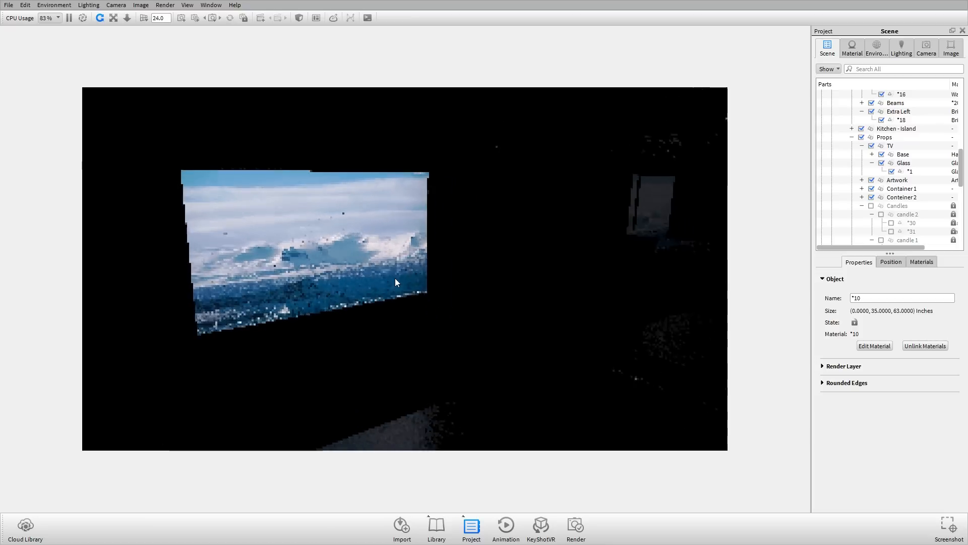
click(852, 48)
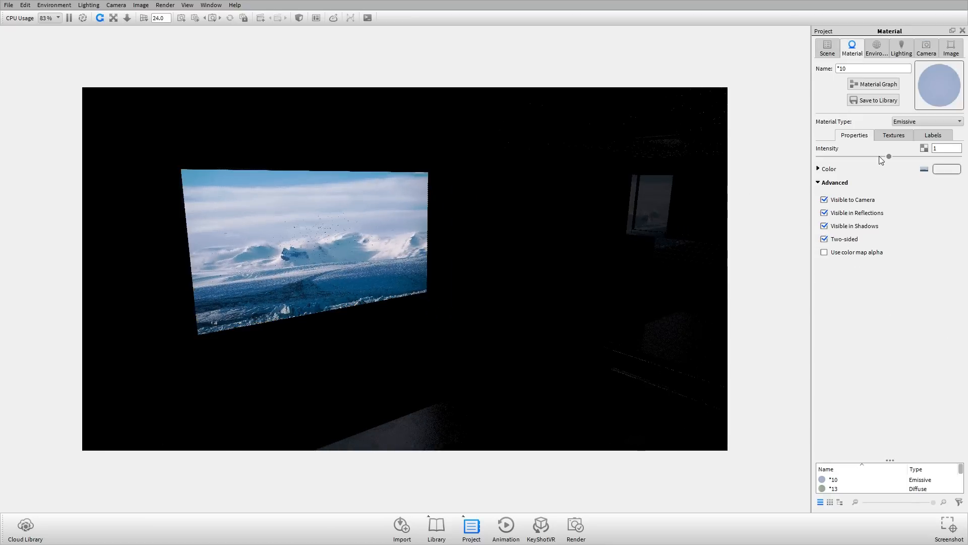
Step: Open the material of the large curved green view surface that stands outside the kitchen's brick wall
drag(281, 228, 451, 272)
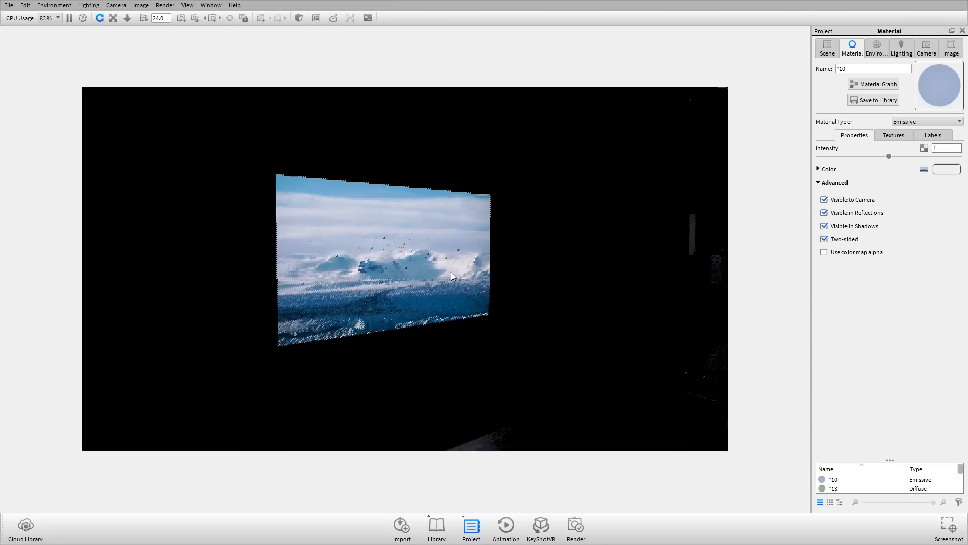
drag(480, 349, 415, 280)
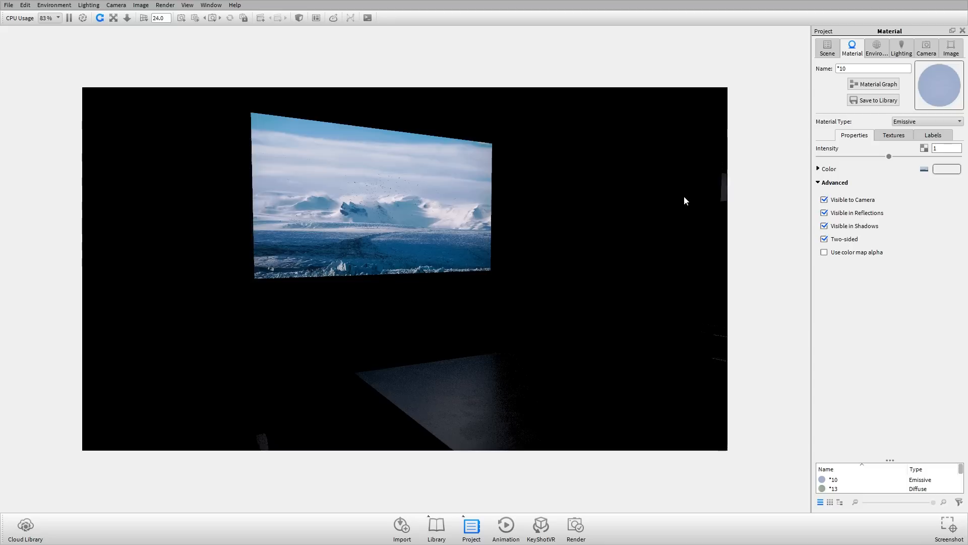
drag(549, 236, 591, 243)
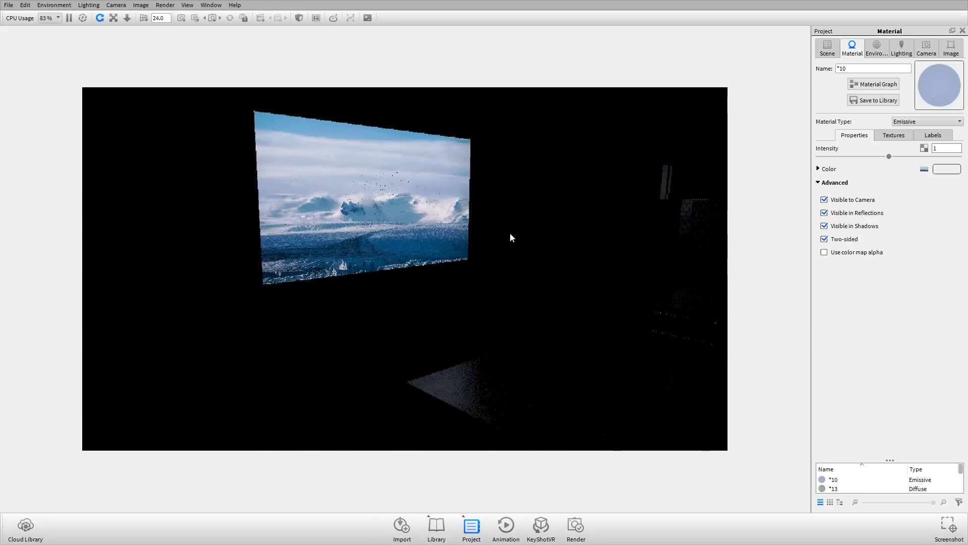
click(829, 50)
click(401, 252)
scroll(406, 263, down, 10)
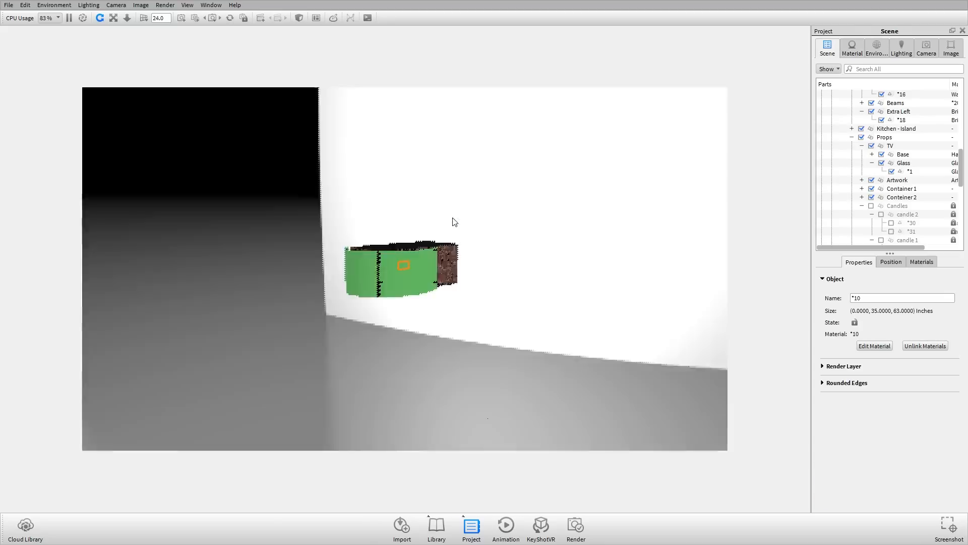
scroll(409, 270, up, 10)
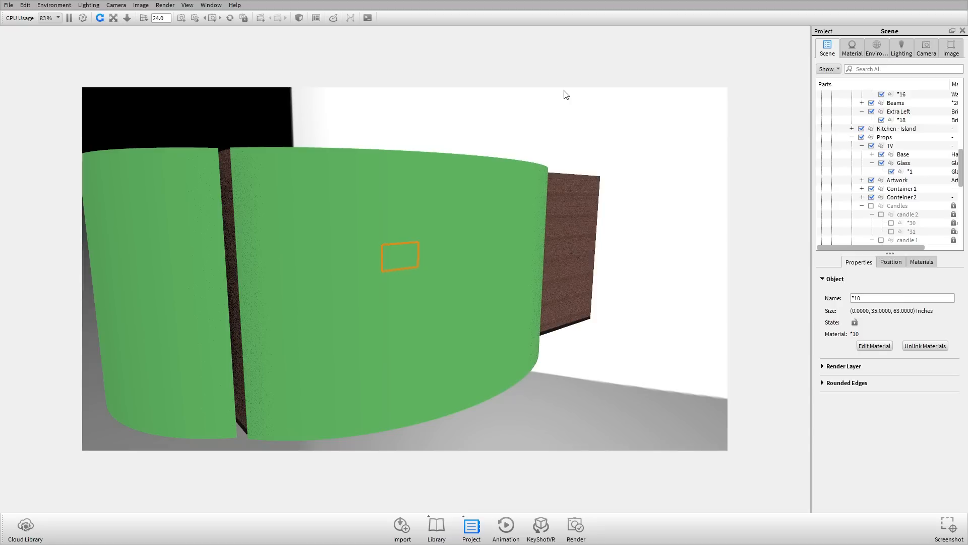
drag(565, 93, 519, 181)
double_click(519, 181)
drag(503, 237, 567, 215)
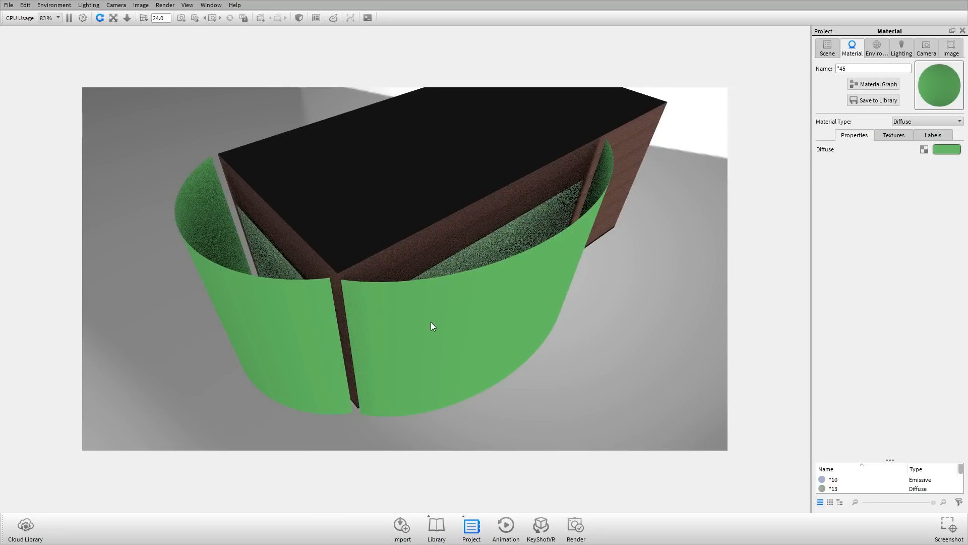
drag(525, 305, 553, 210)
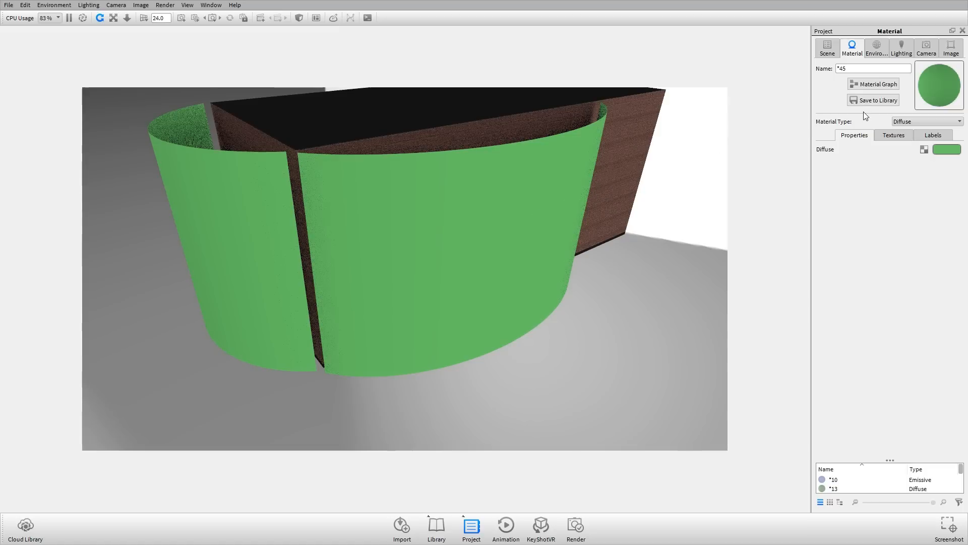
Step: Load the Auckland NZ v1 city photo as the diffuse texture of the curved view surface
click(903, 135)
double_click(852, 172)
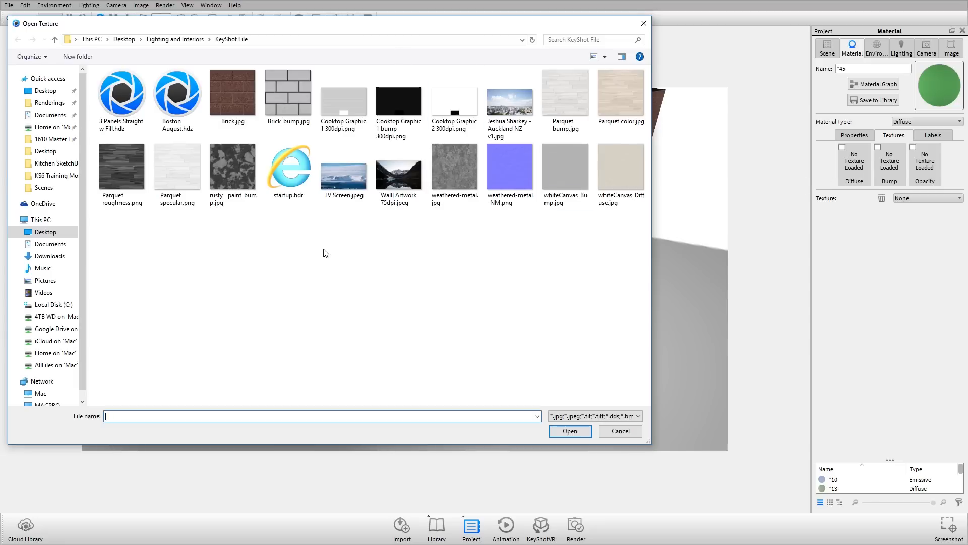
click(504, 108)
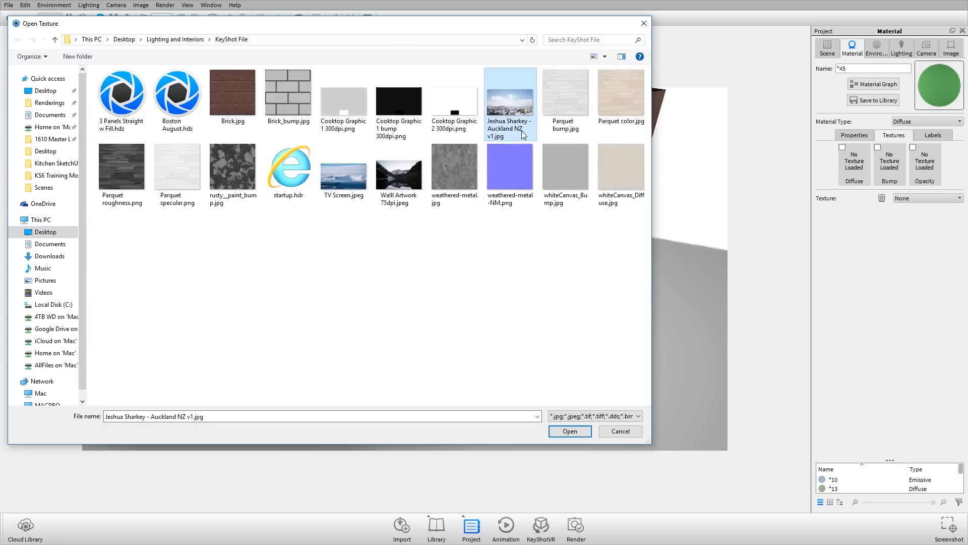
click(576, 432)
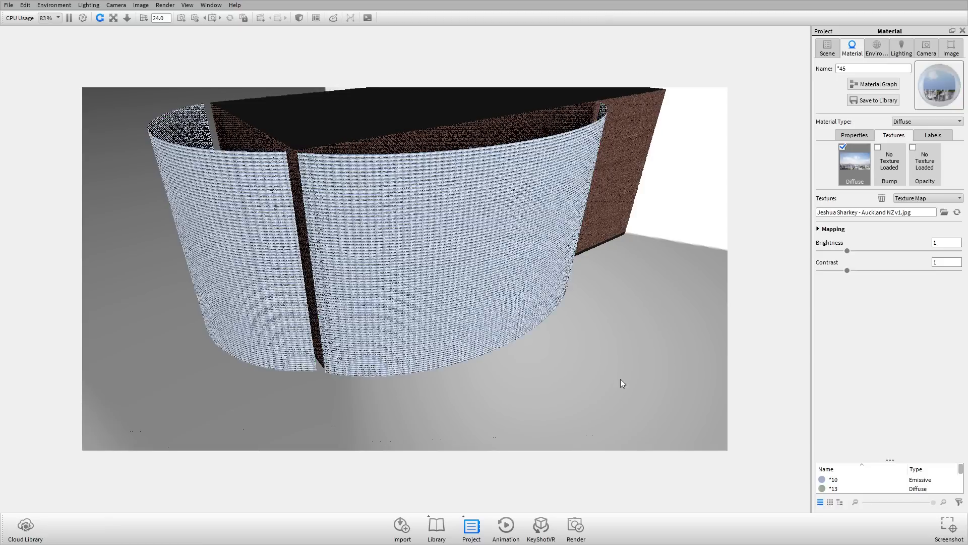
Step: Set the city texture's scale to 100 in its box mapping settings
click(819, 229)
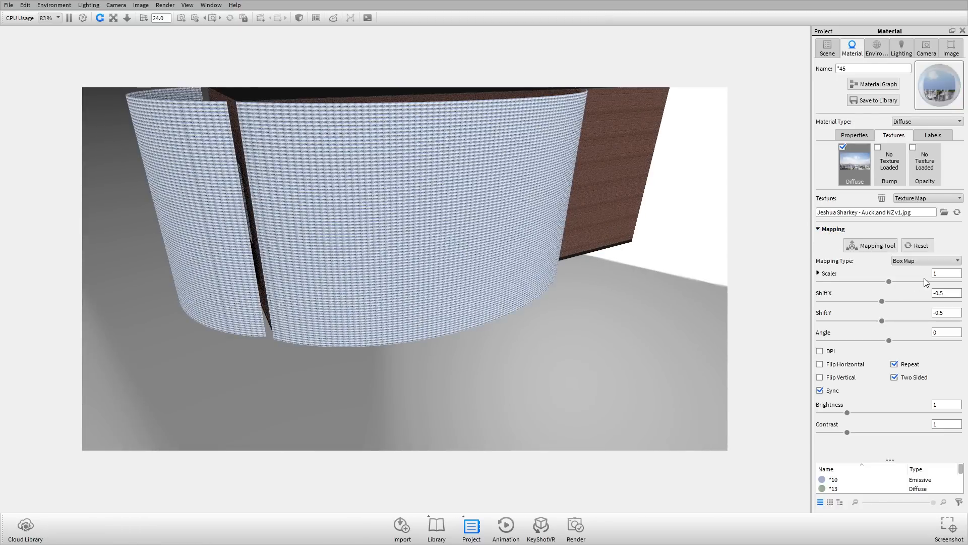
click(941, 274)
text(00)
key(Tab)
drag(695, 248, 731, 302)
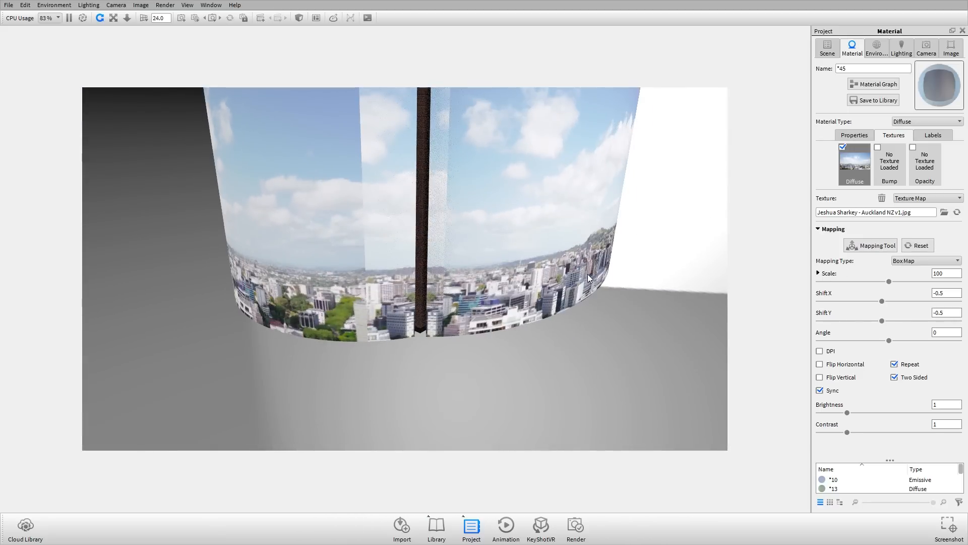
scroll(590, 278, down, 5)
Step: Enlarge the city texture on the curved view surfaces by setting its scale to 120
click(939, 273)
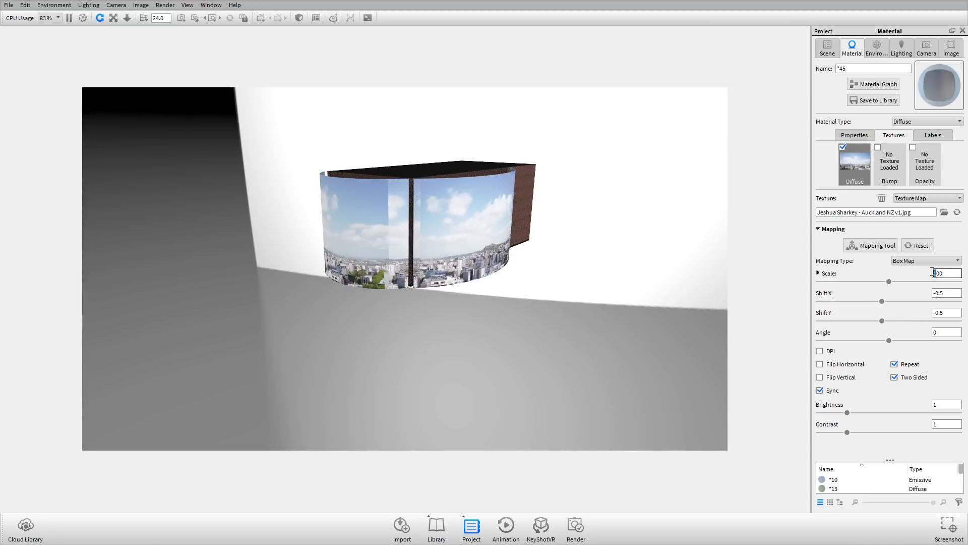
double_click(943, 271)
text(120)
key(Return)
scroll(373, 172, up, 3)
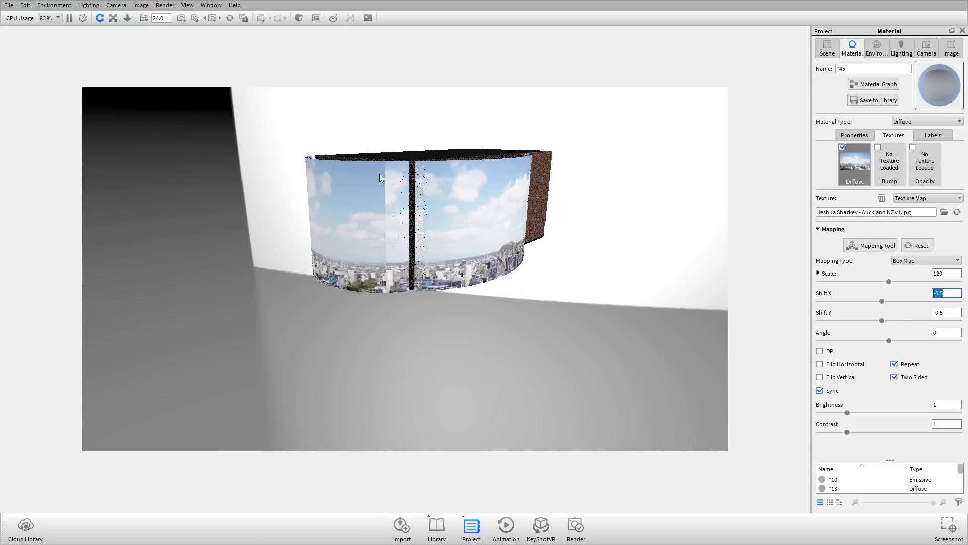
scroll(445, 209, up, 5)
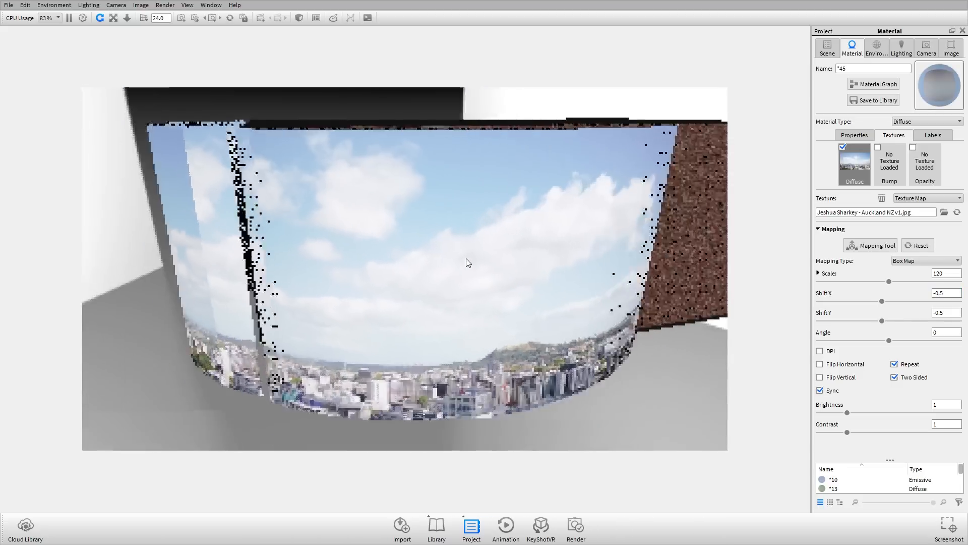
Step: Change the curved view surface's material type from Diffuse to Emissive
drag(466, 258, 431, 241)
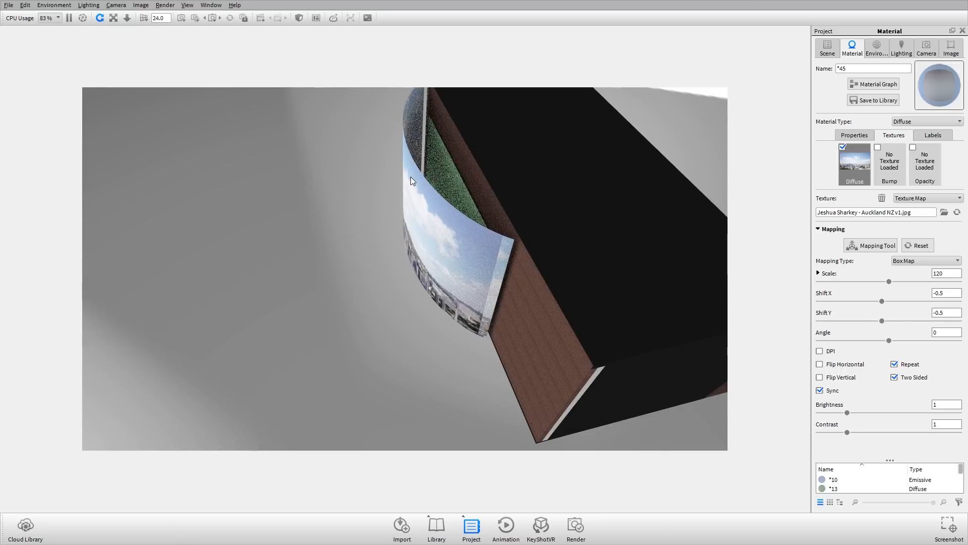
drag(410, 176, 491, 301)
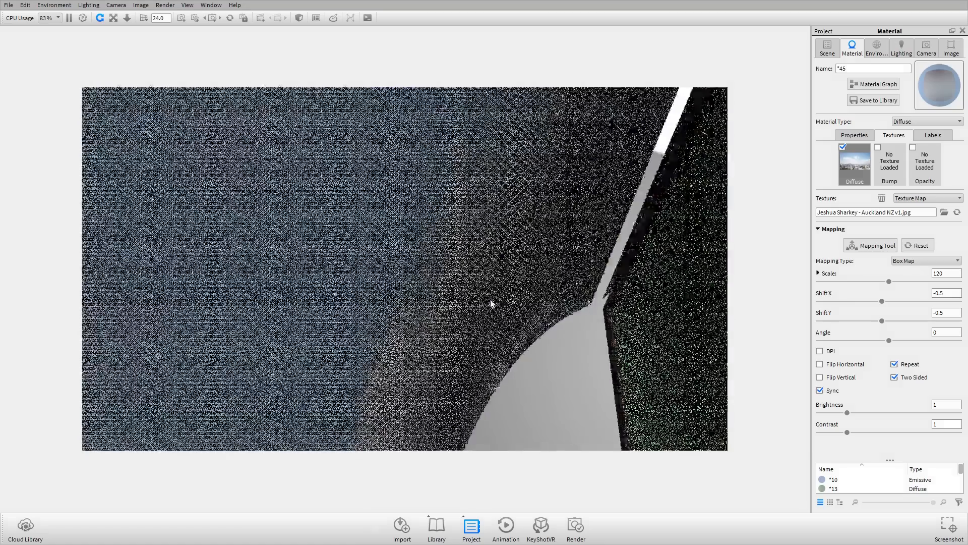
click(833, 229)
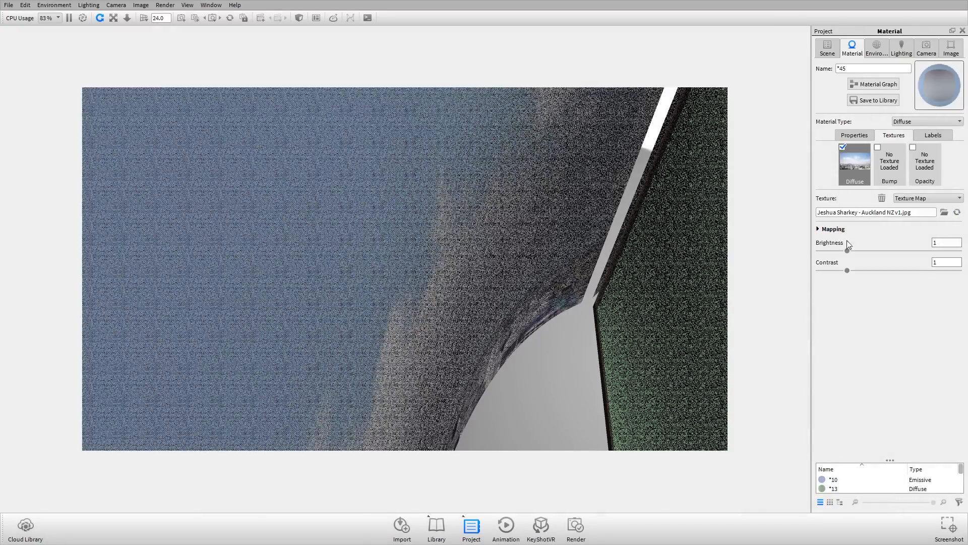
click(866, 133)
click(918, 122)
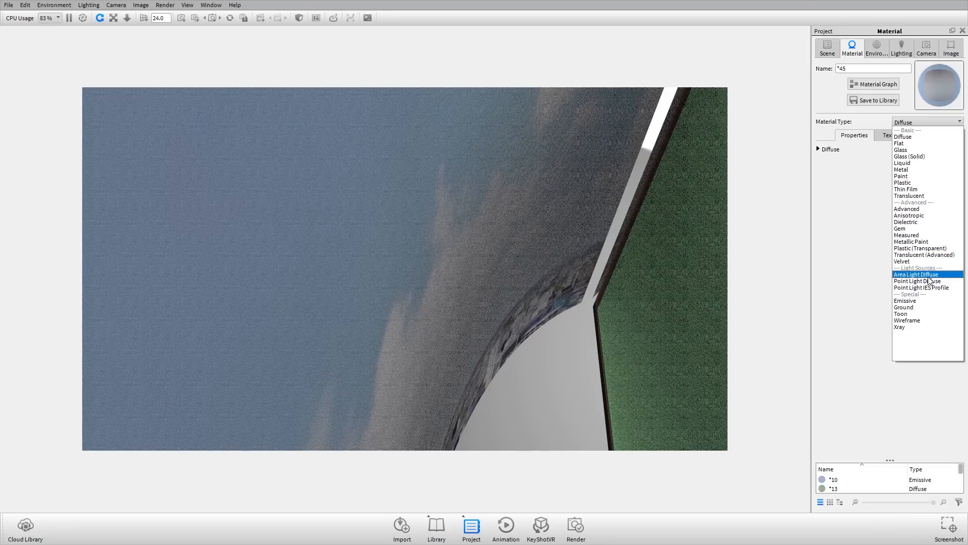
click(922, 303)
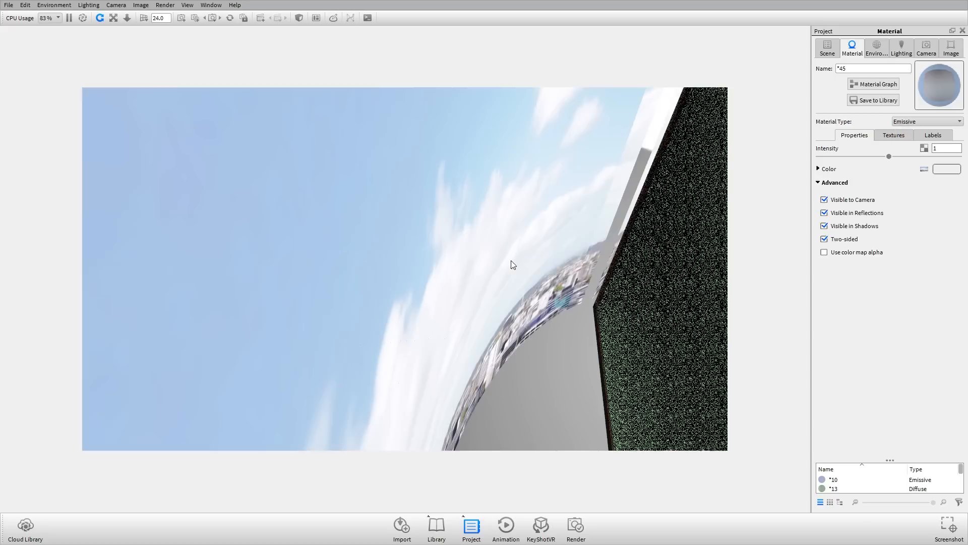
Step: Try the view material without Visible in Shadows to compare the lighting on the green surfaces behind it
scroll(457, 201, down, 5)
scroll(457, 201, down, 8)
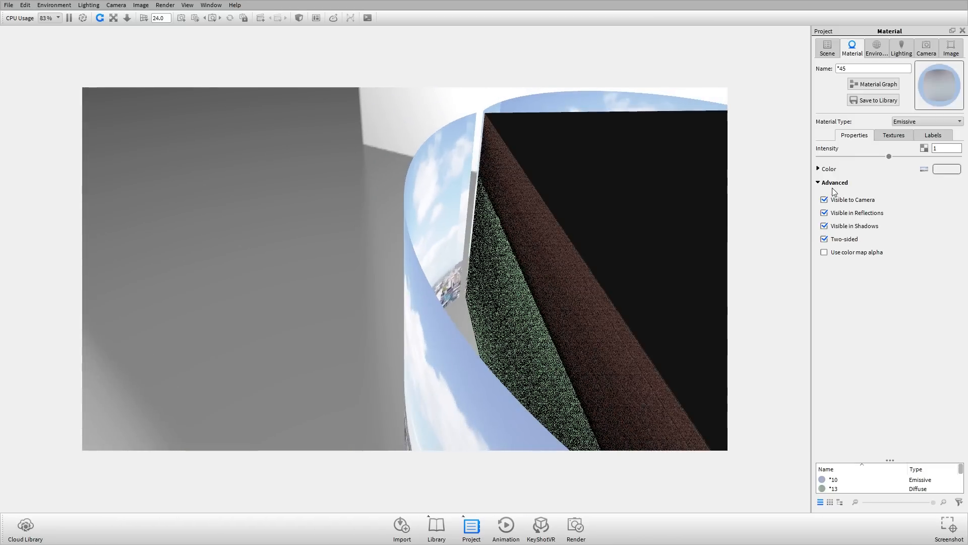
click(833, 183)
click(834, 184)
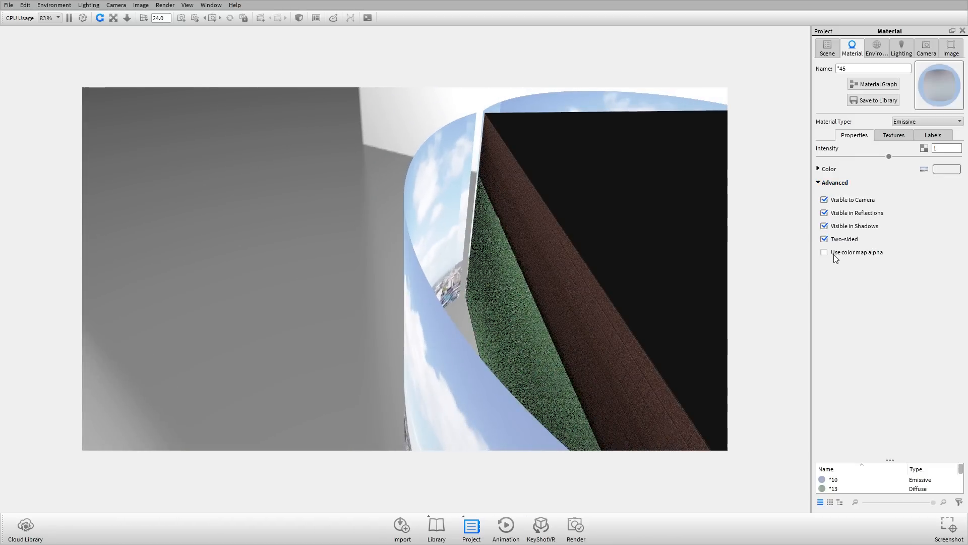
click(856, 228)
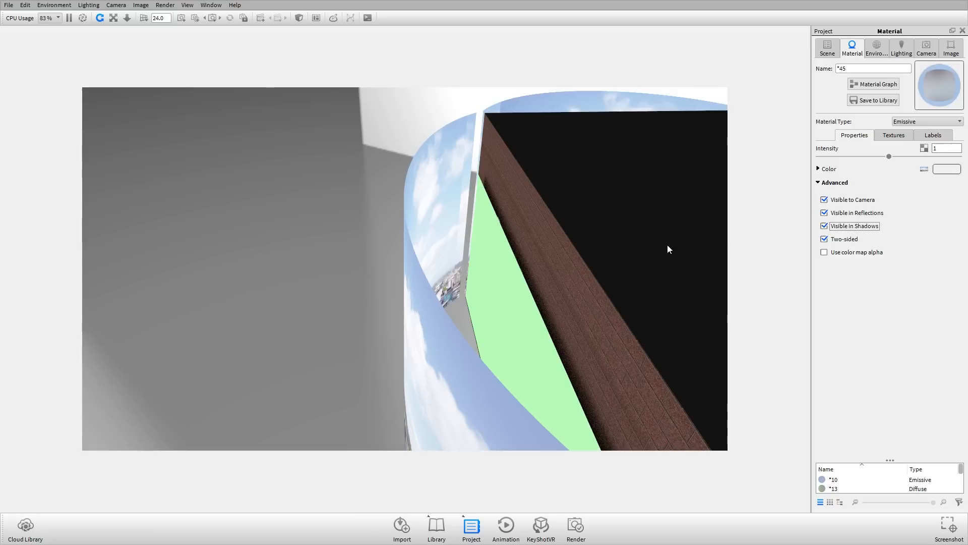
drag(655, 250, 470, 286)
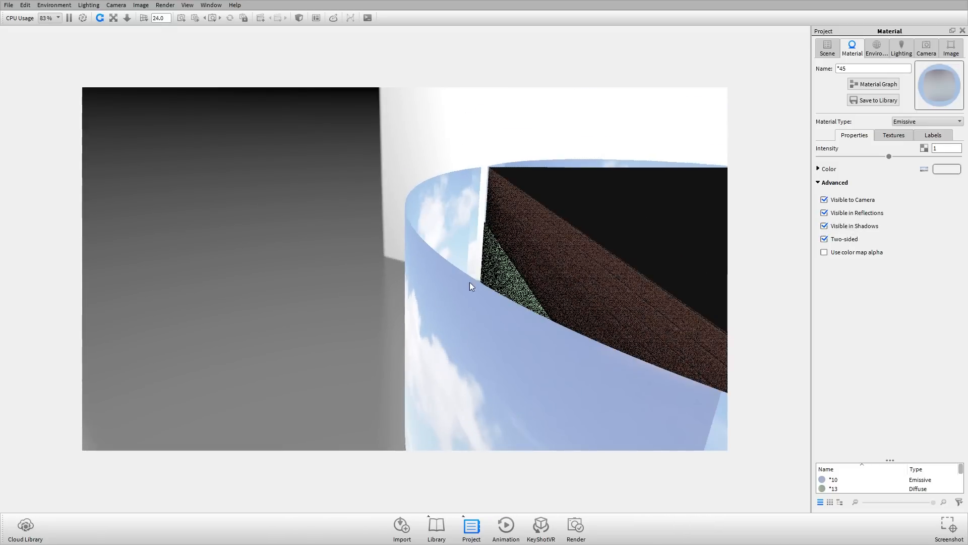
drag(401, 244, 425, 281)
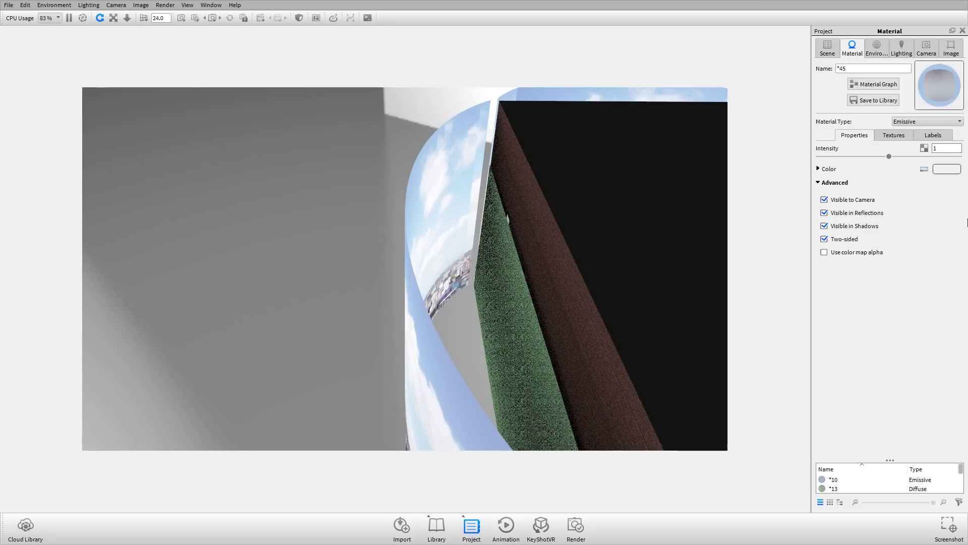
Step: Turn off Visible in Shadows for the emissive view material and check the gap between backdrop and building
click(849, 228)
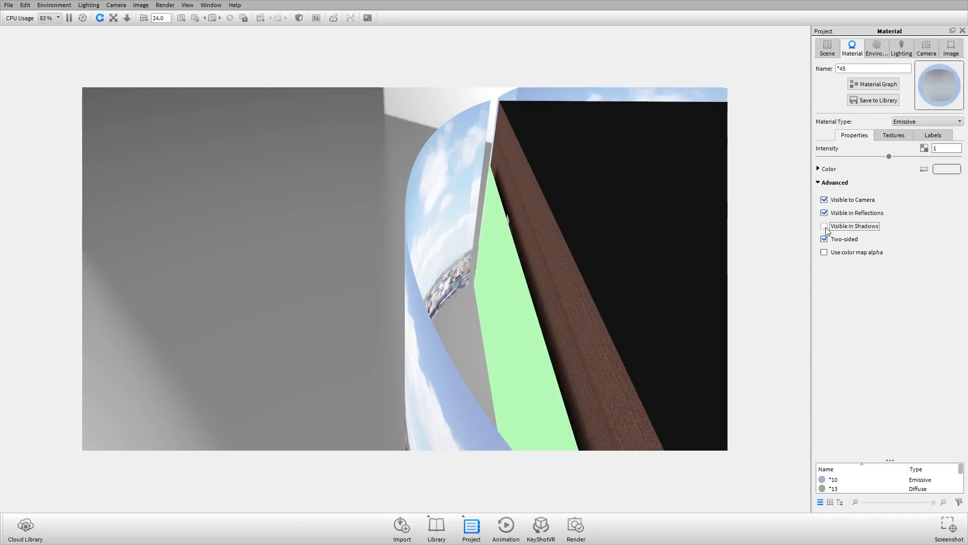
drag(655, 255, 507, 276)
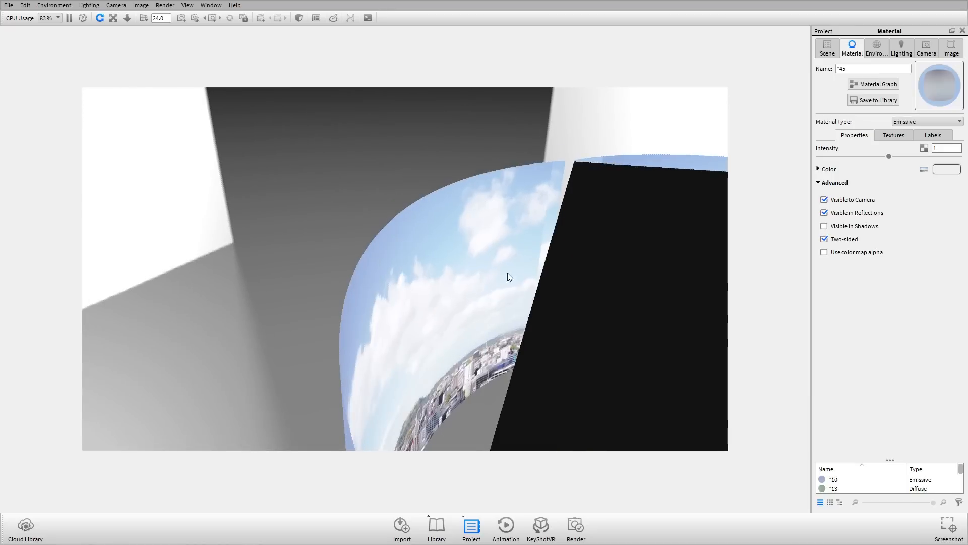
drag(560, 348, 484, 348)
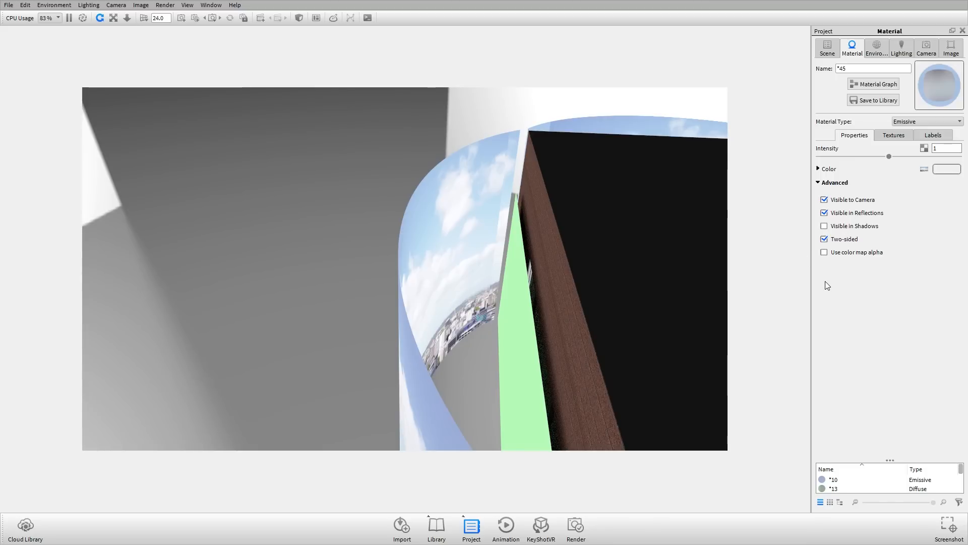
Step: Hide Big View and Small View under Kitchen Lights > Views to expose the green window light planes
drag(497, 310, 520, 212)
click(286, 283)
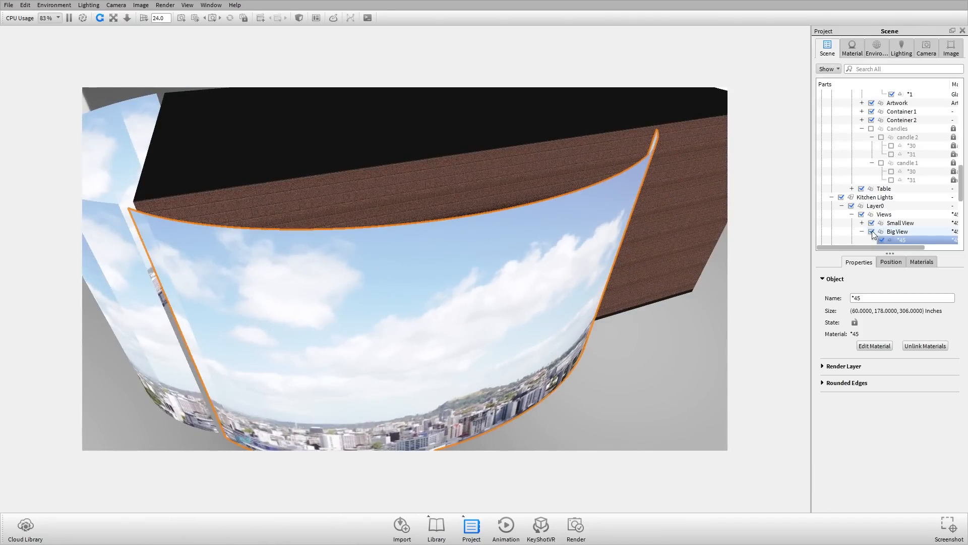
click(872, 231)
drag(331, 366, 286, 214)
click(286, 214)
click(871, 223)
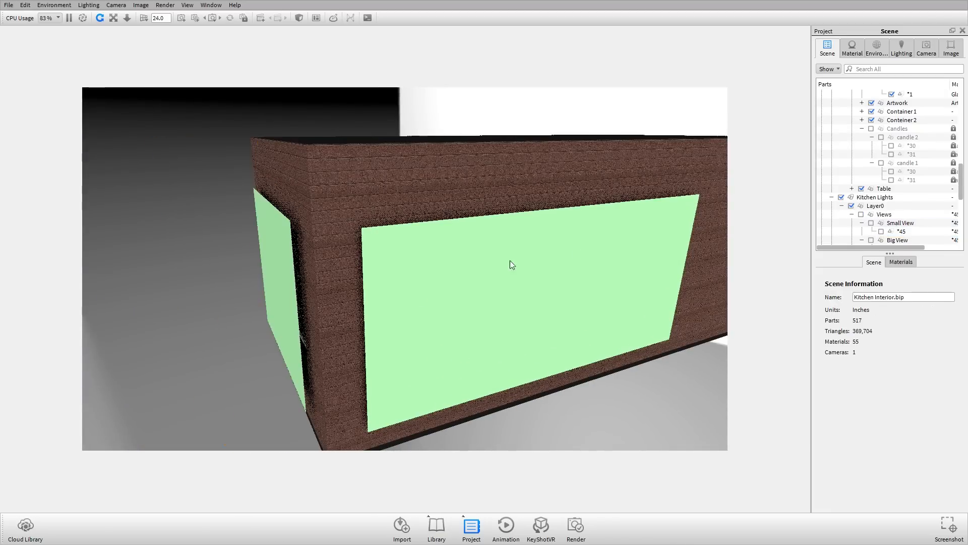
drag(510, 261, 465, 226)
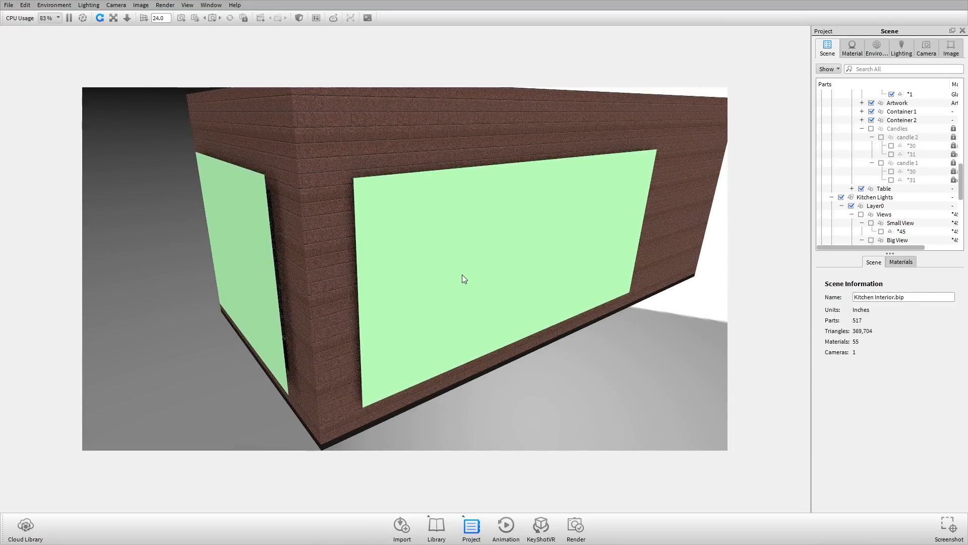
drag(455, 279, 503, 251)
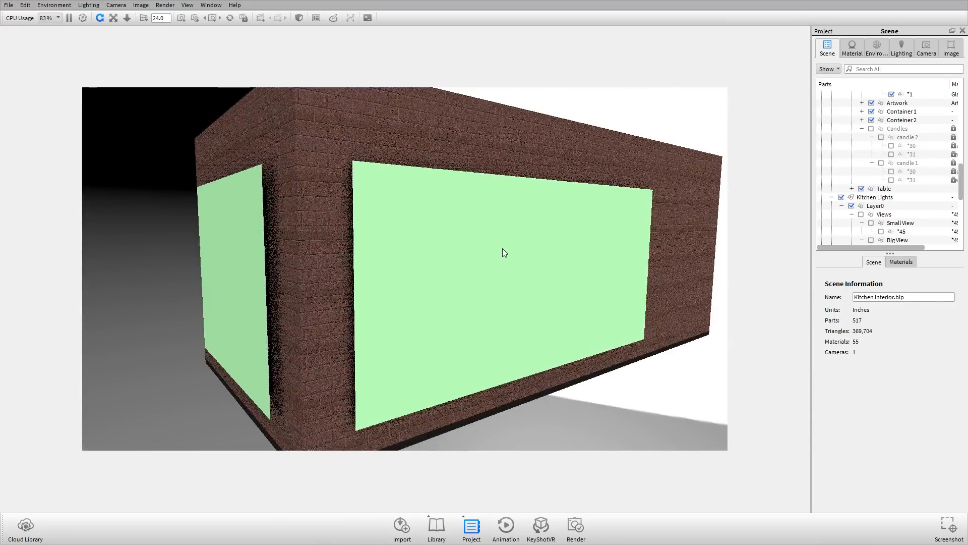
Step: Turn on performance mode and return the view to the kitchen interior, framing the TV, range hood and island
scroll(516, 229, up, 10)
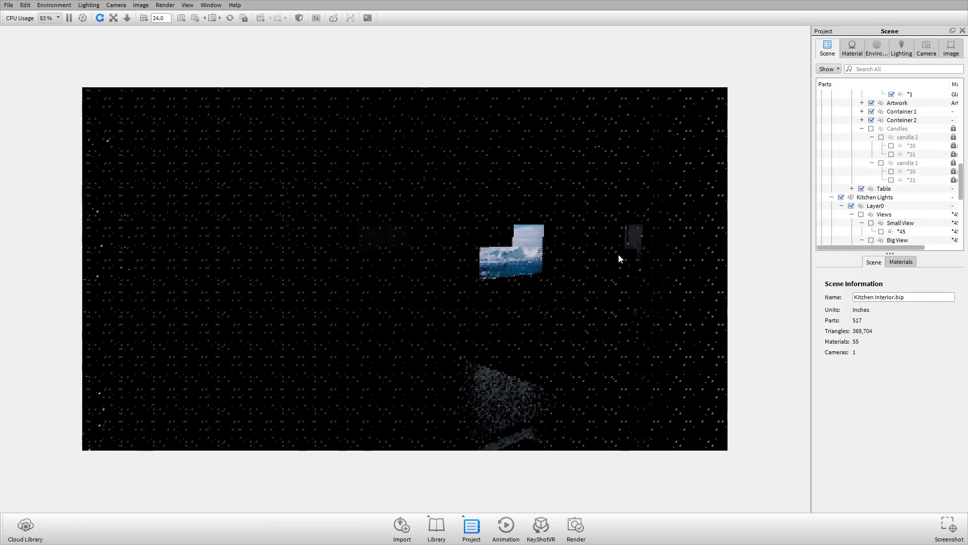
drag(618, 255, 403, 162)
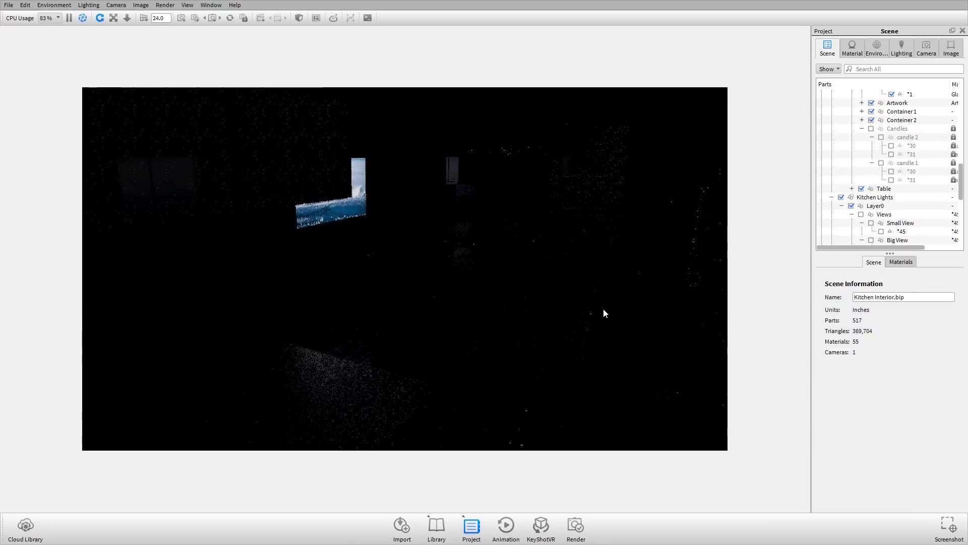
drag(535, 318, 507, 287)
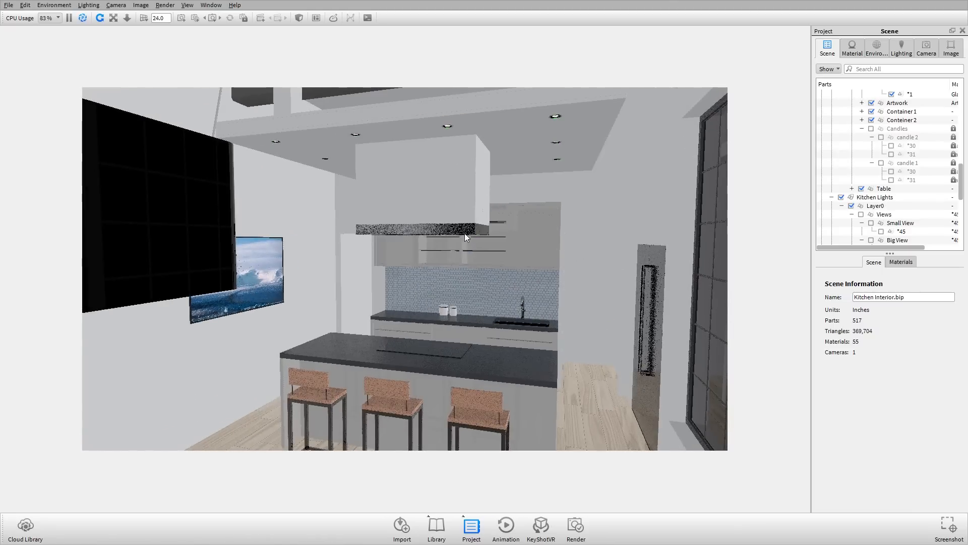
Step: Apply the Area Light 6000 Lumen Warm library material to the green surface under the range hood
drag(468, 229, 527, 213)
drag(390, 184, 532, 232)
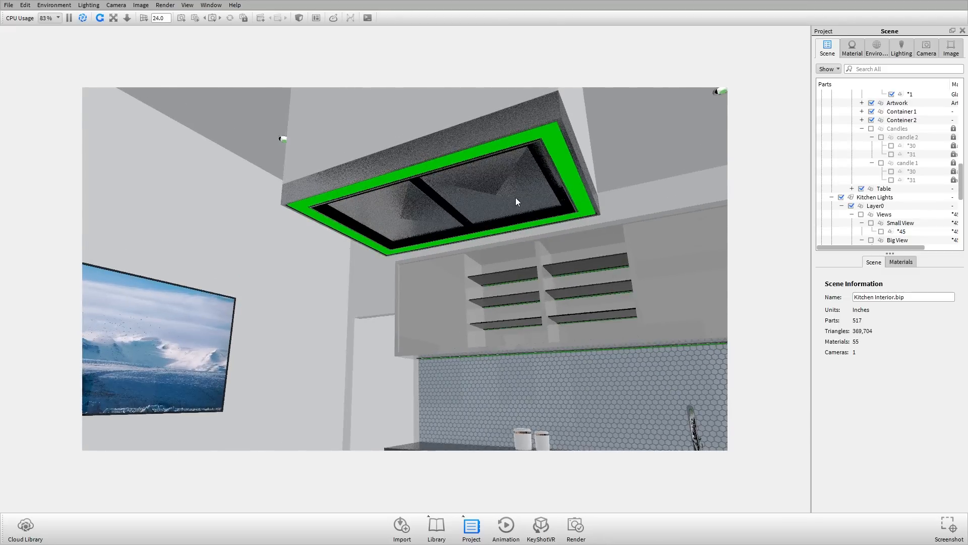
click(437, 526)
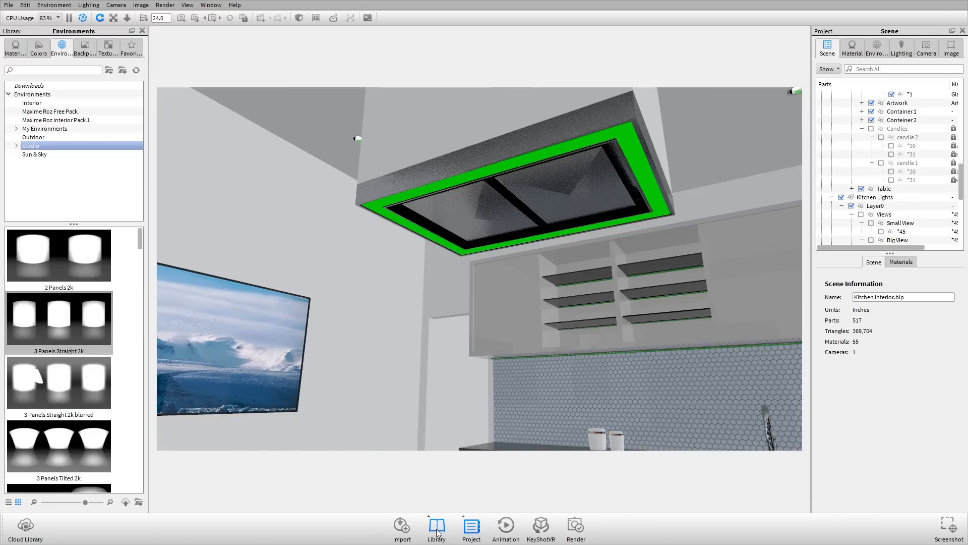
click(12, 50)
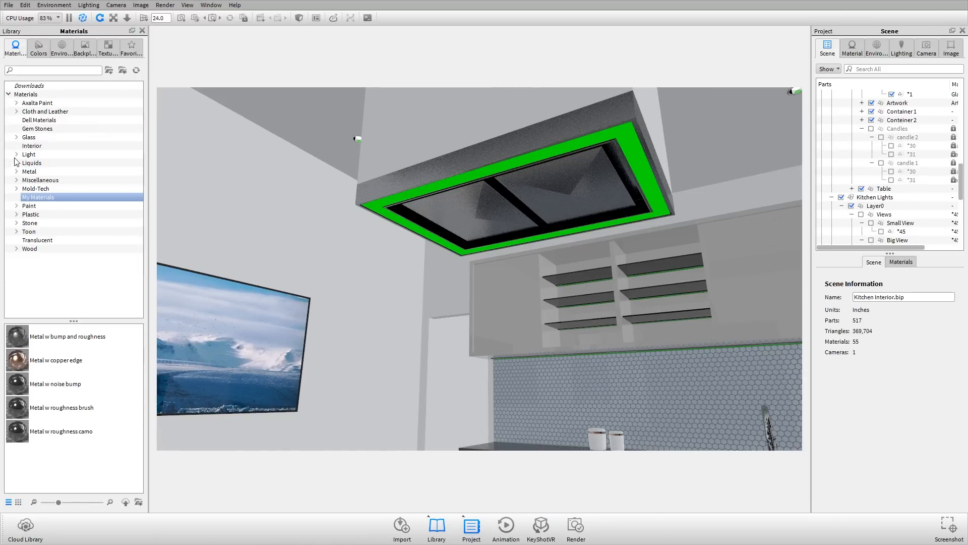
click(17, 154)
click(42, 163)
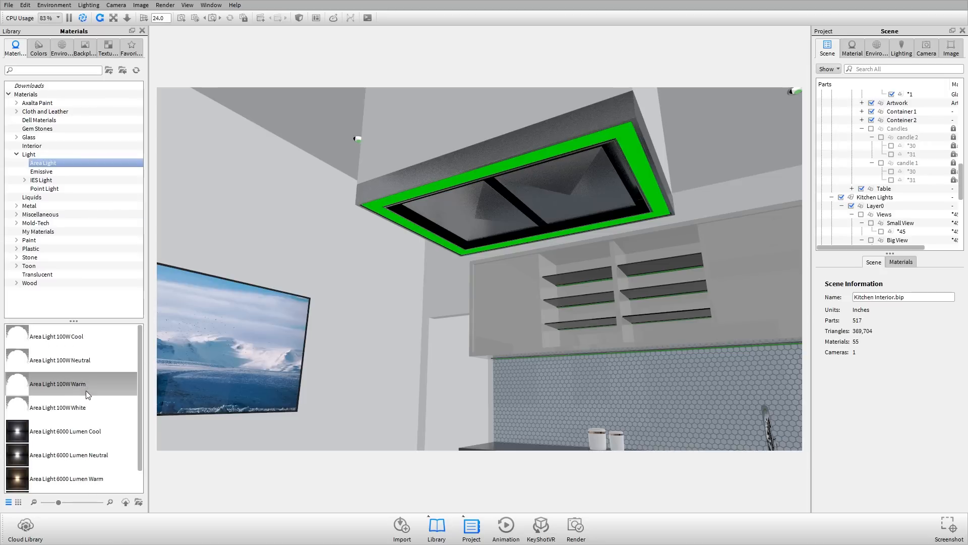
drag(138, 397, 140, 422)
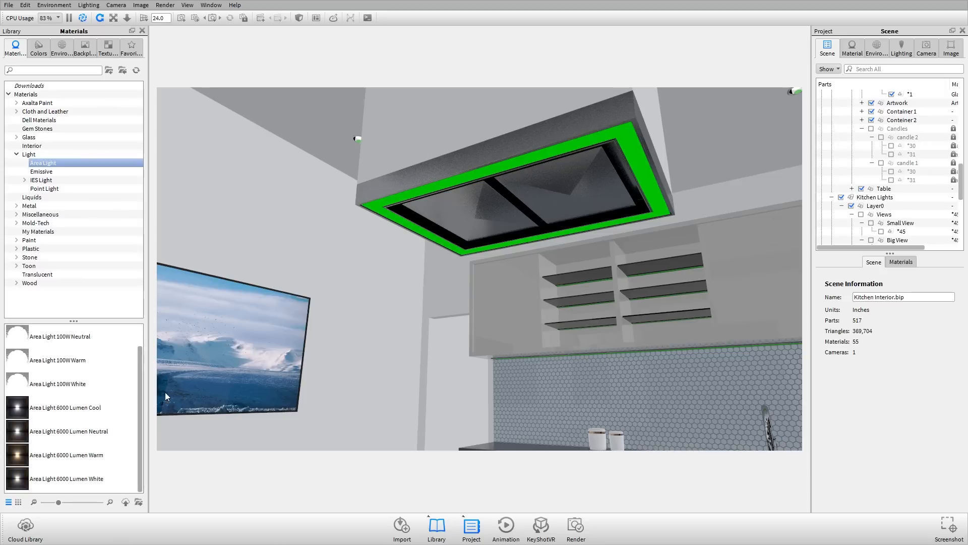
drag(594, 307, 580, 275)
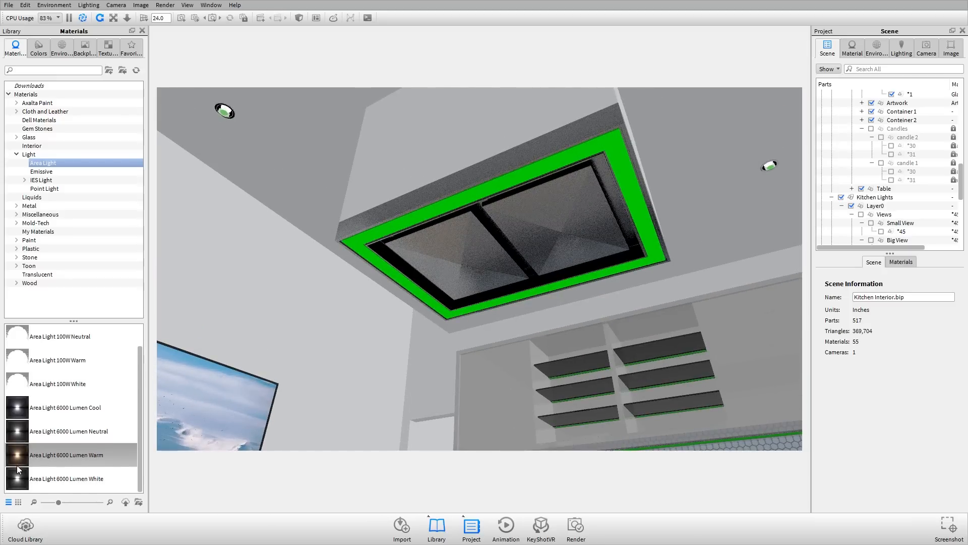
mouse_move(10, 467)
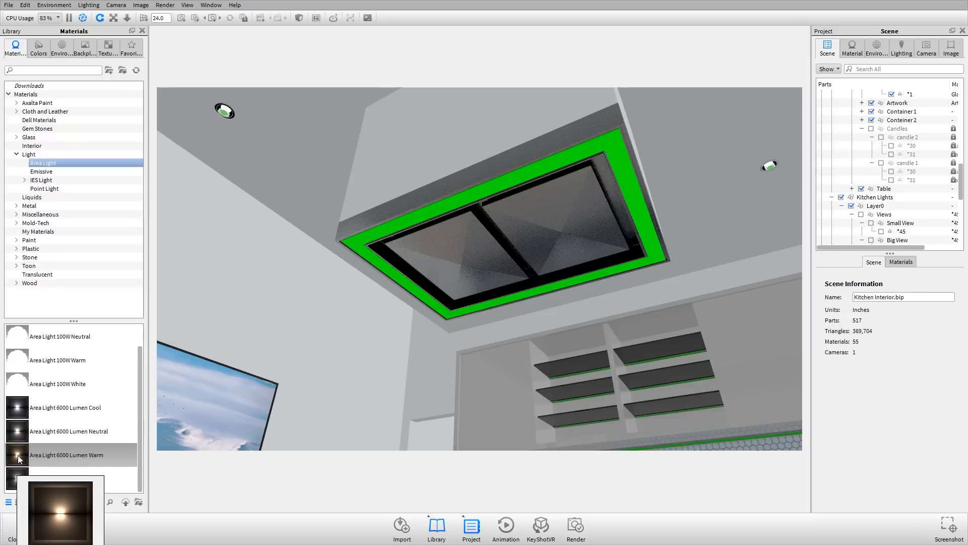
drag(17, 455, 619, 217)
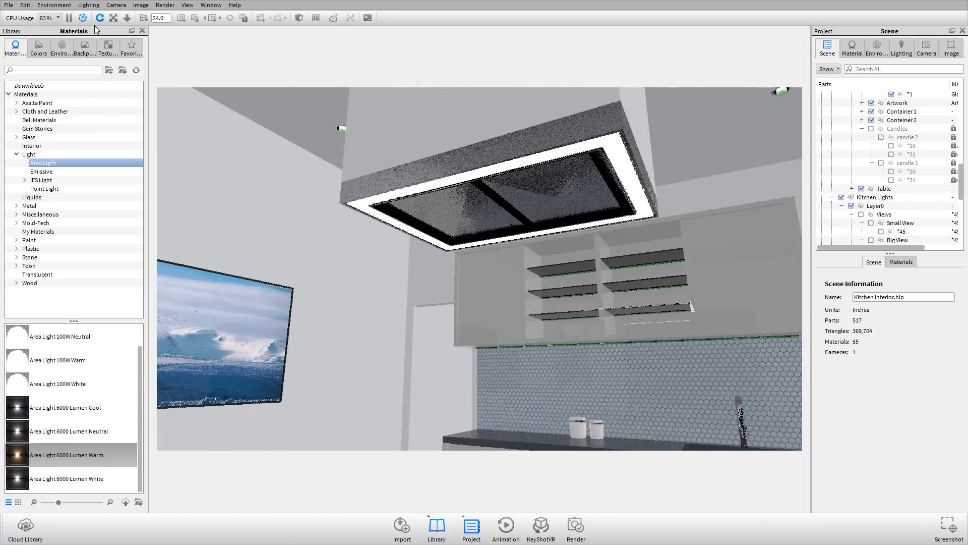
Step: Turn off performance mode, frame the island and counters, and open the hood light's material for editing
click(82, 20)
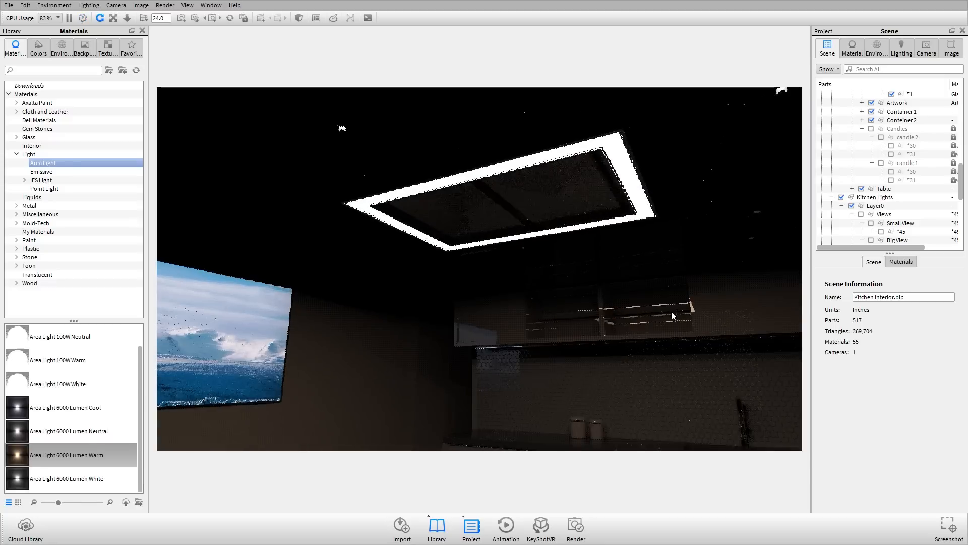
mouse_move(673, 320)
mouse_down()
mouse_move(682, 297)
mouse_move(580, 224)
mouse_move(658, 262)
mouse_move(658, 311)
mouse_up()
click(579, 224)
double_click(579, 224)
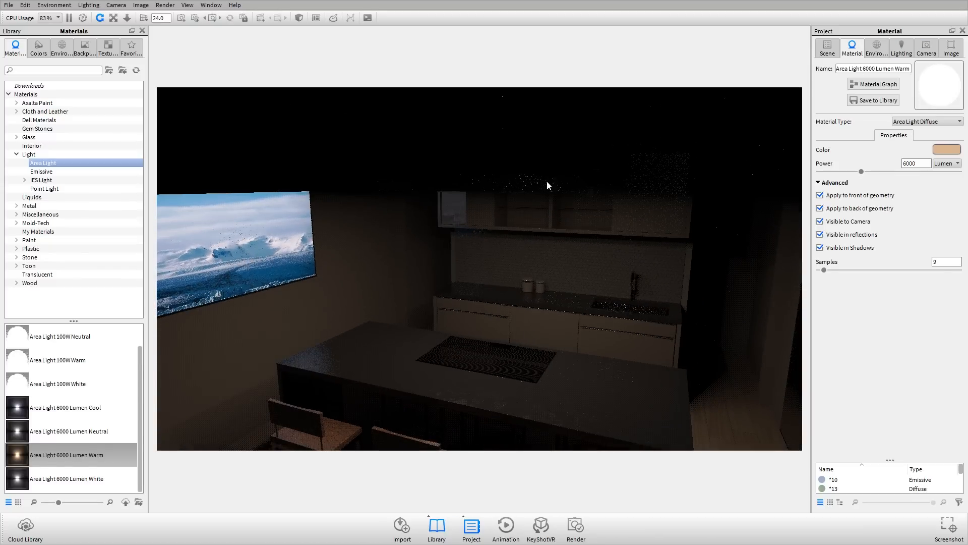
Step: Compare the kitchen under the Product lighting preset, and set the lighting preset to Interior
click(901, 47)
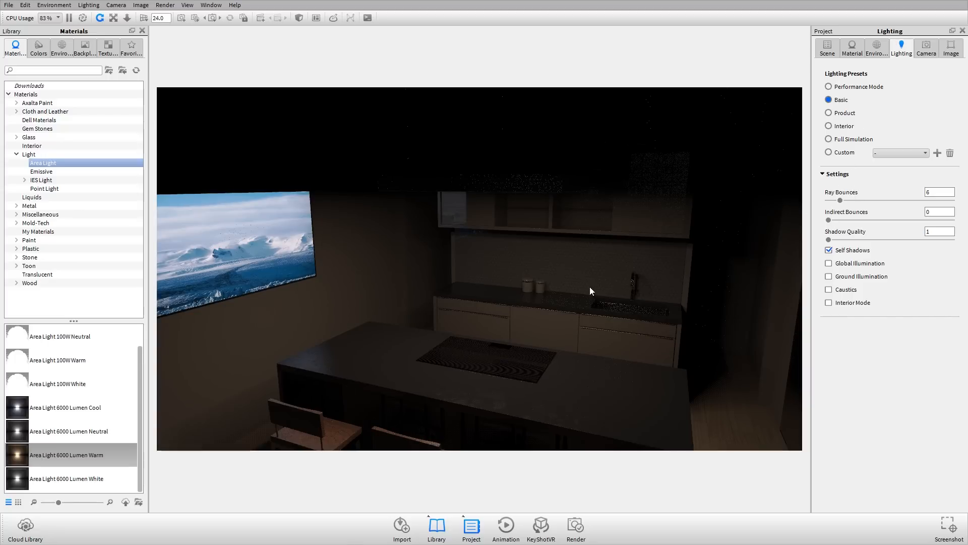
click(842, 114)
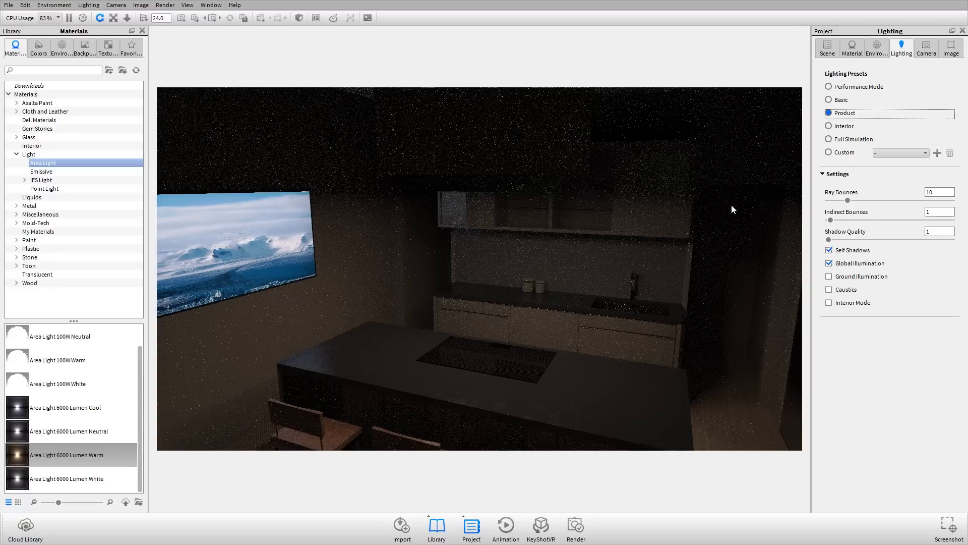
click(848, 126)
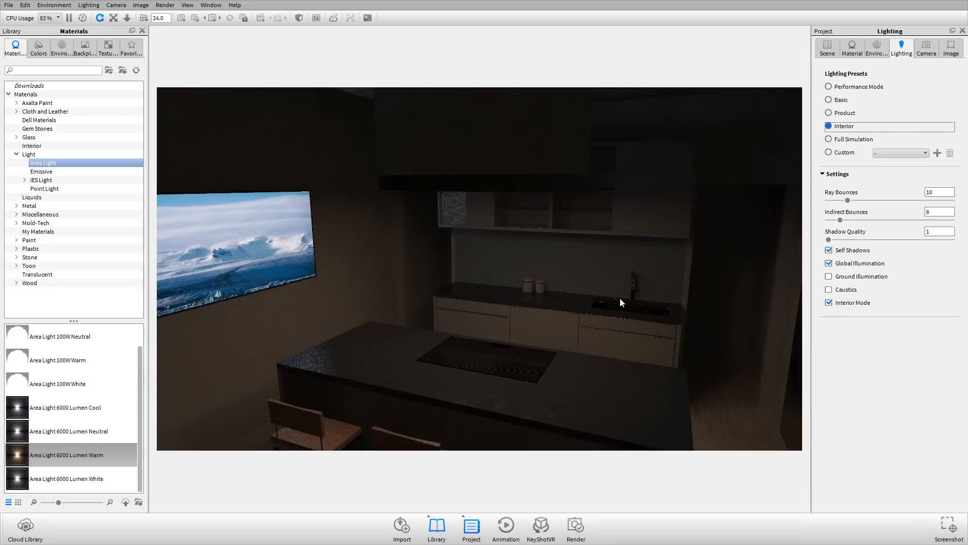
Step: Set the range hood area light's power to 3000 lumens
click(592, 326)
drag(590, 286, 558, 294)
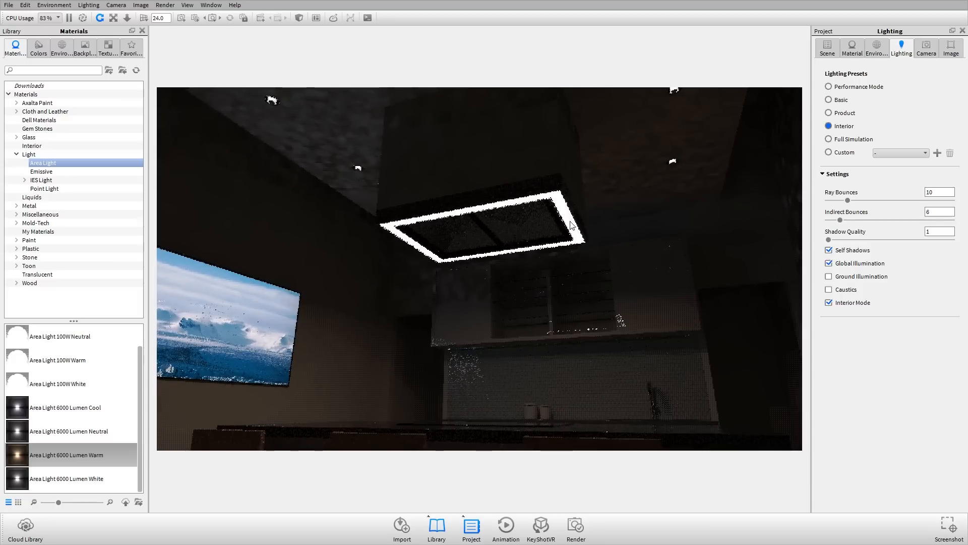
click(857, 50)
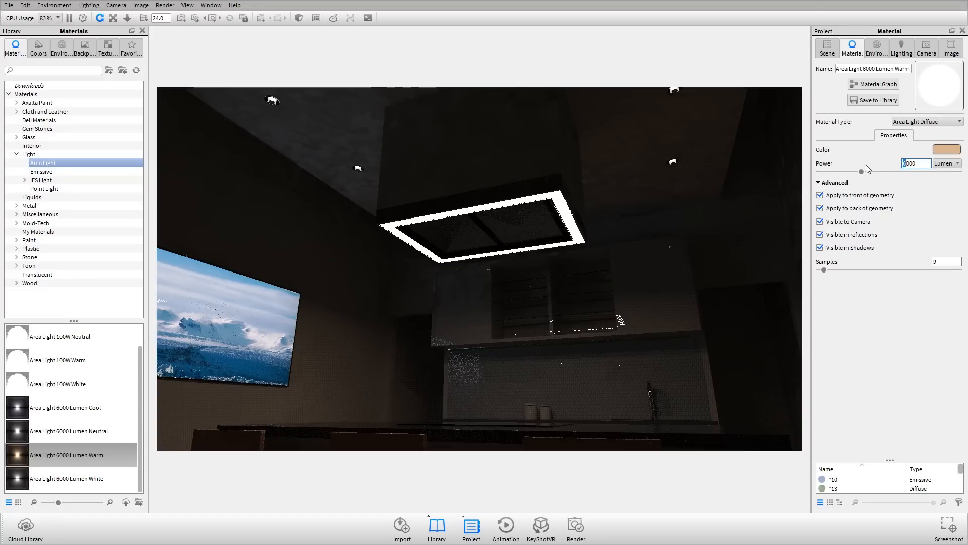
text(3)
key(Return)
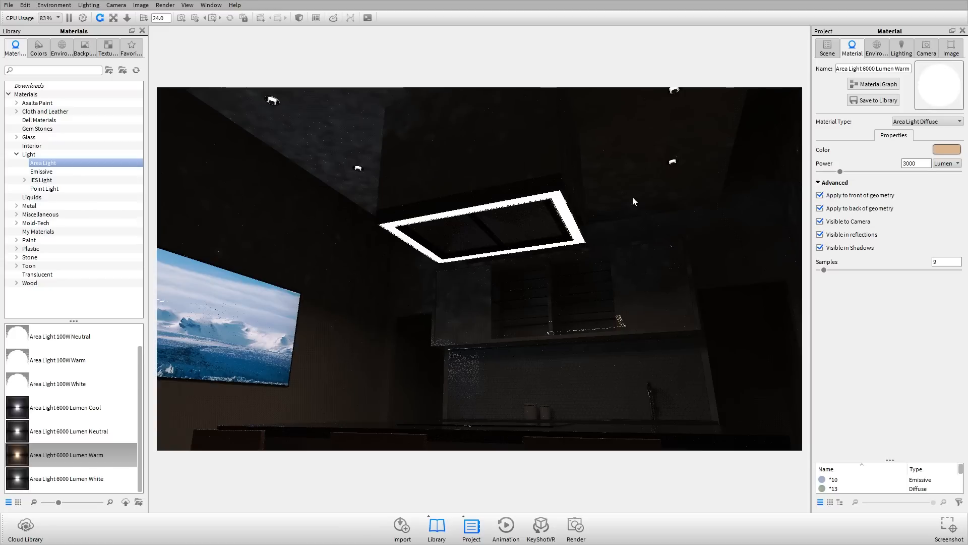
Step: Turn off Apply to back of geometry for the hood light, testing it briefly without Apply to front of geometry
click(842, 208)
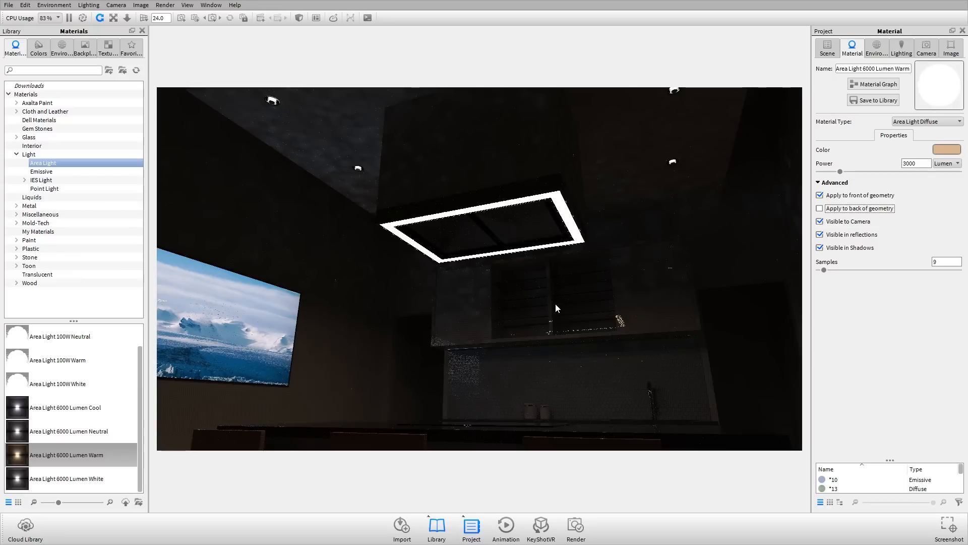
click(839, 196)
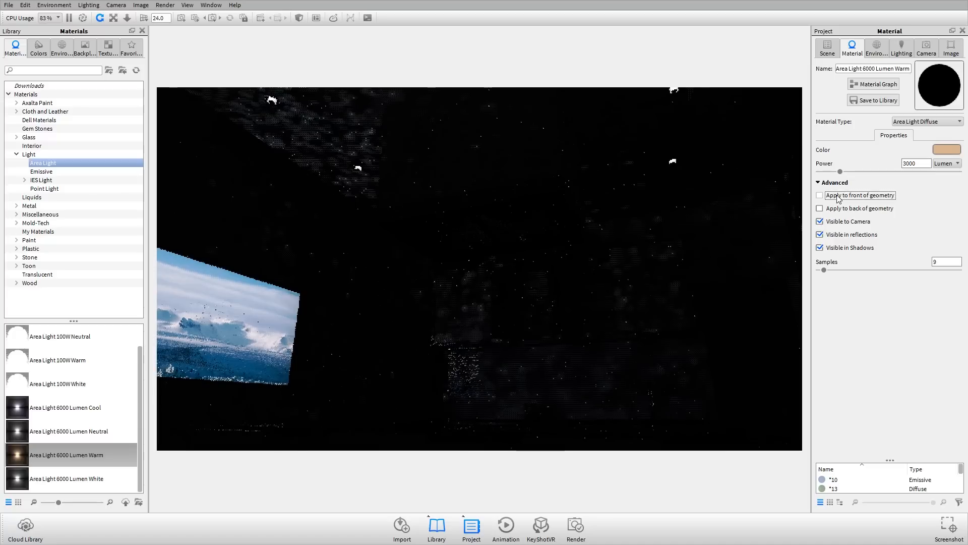
click(838, 197)
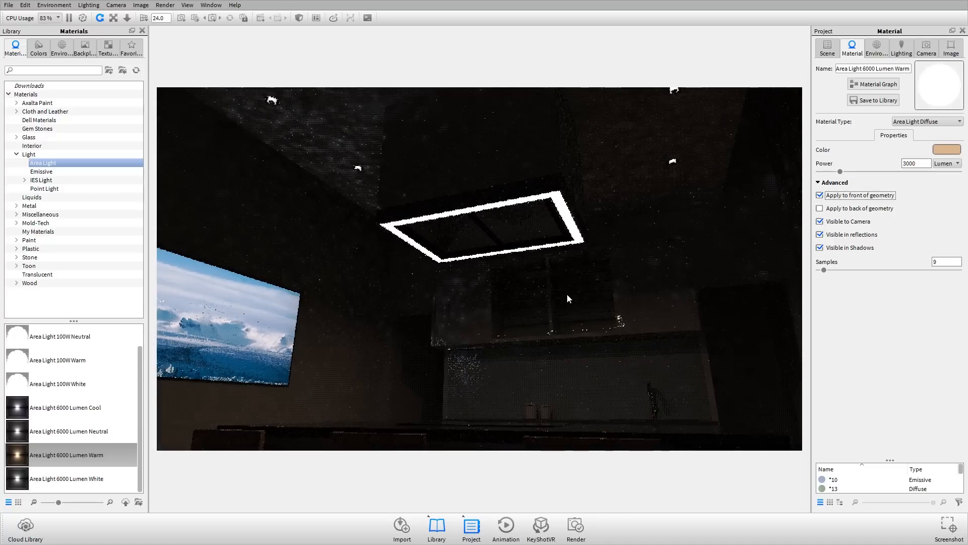
drag(567, 297, 575, 234)
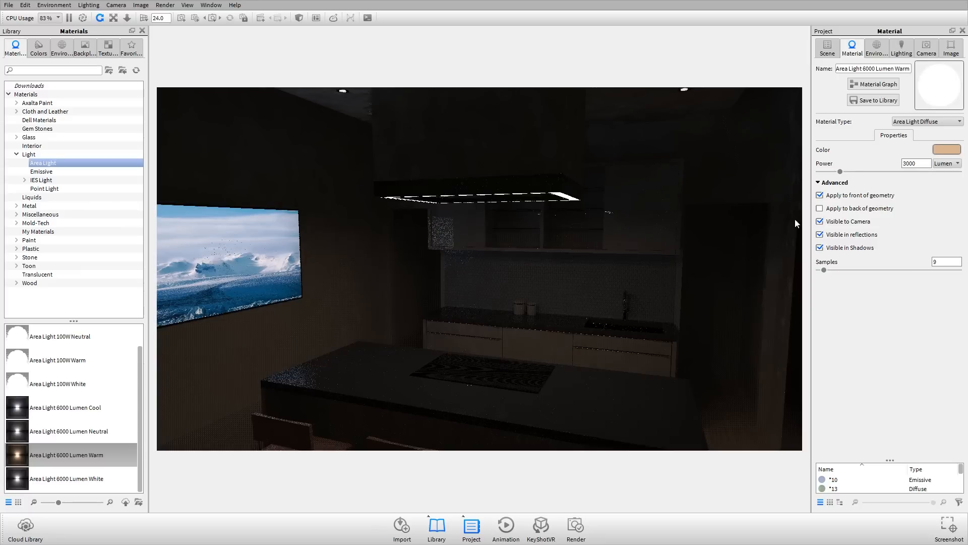
Step: Rename the hood light material as Light - Hood and collapse its advanced settings
triple_click(870, 68)
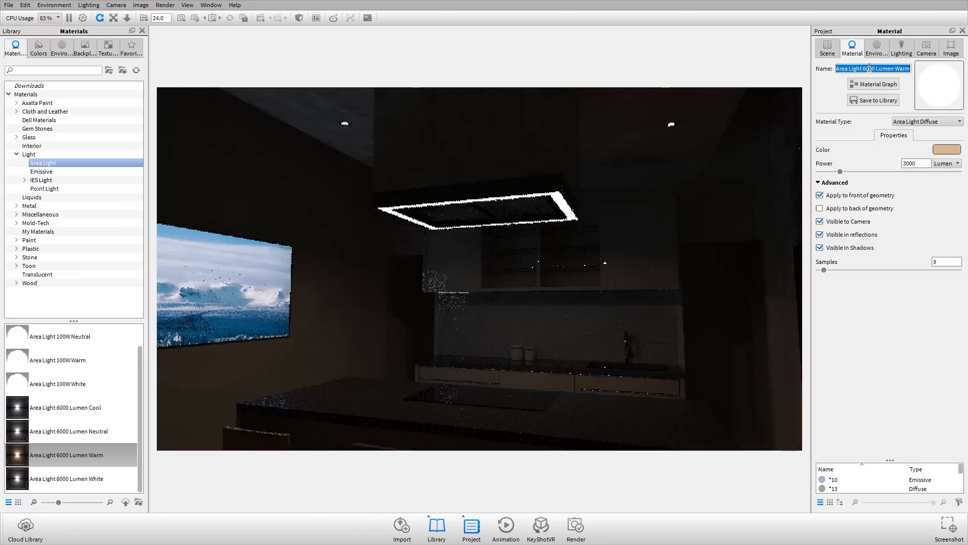
text(Light - Hood)
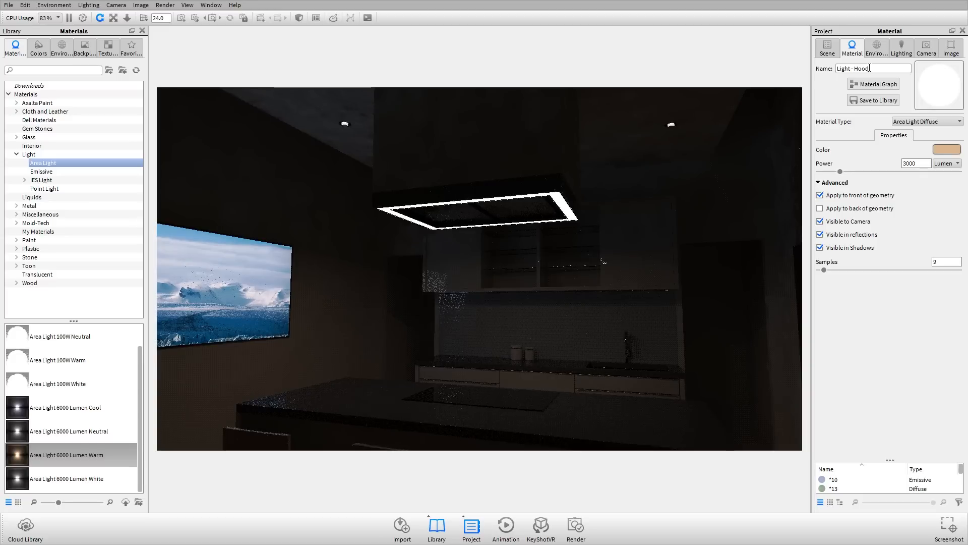
key(Tab)
click(835, 183)
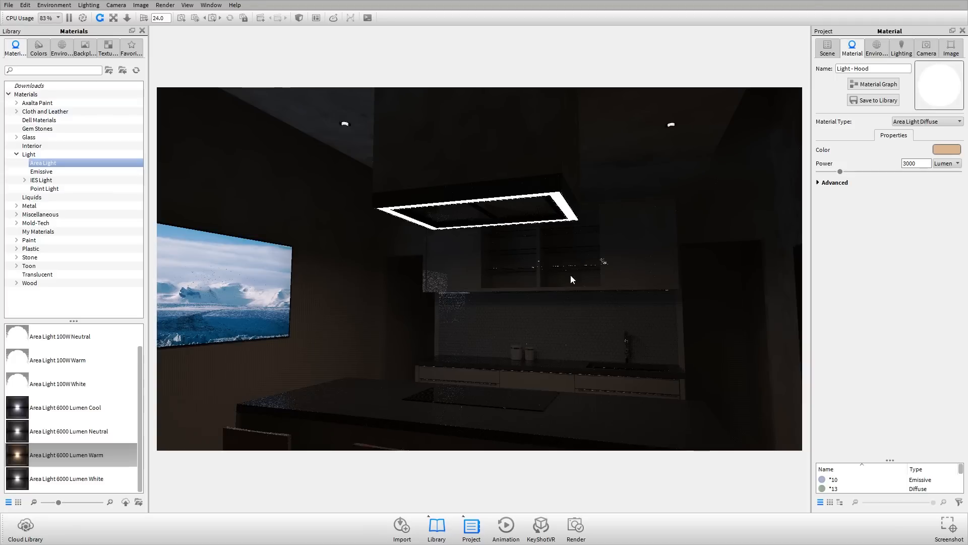
Step: Turn on performance mode and frame the green light strips on the upper cabinet shelves and above the backsplash
click(828, 49)
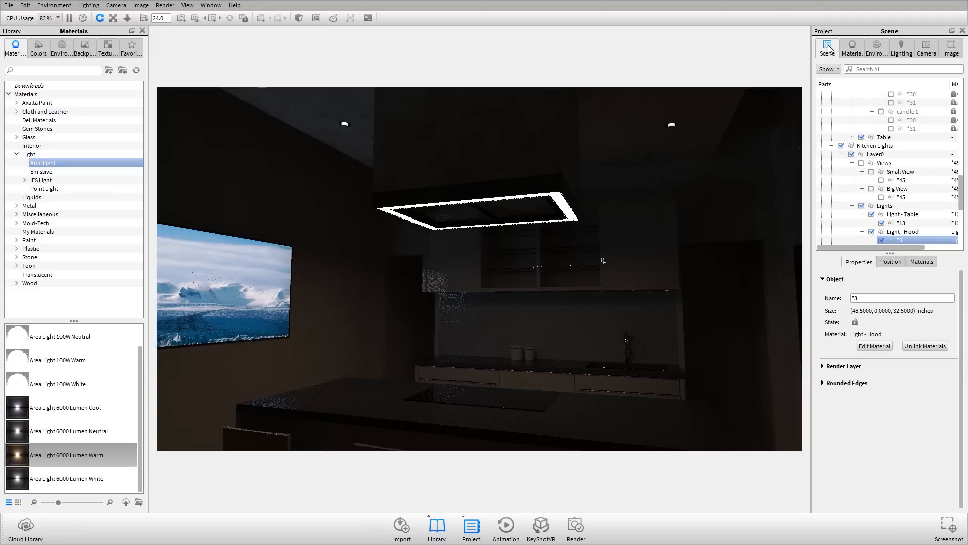
click(83, 18)
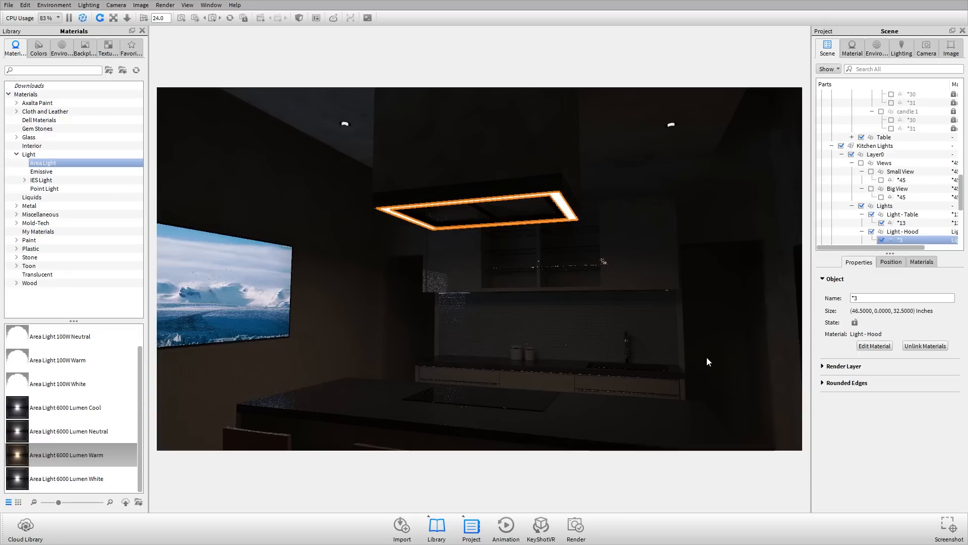
drag(621, 321, 562, 328)
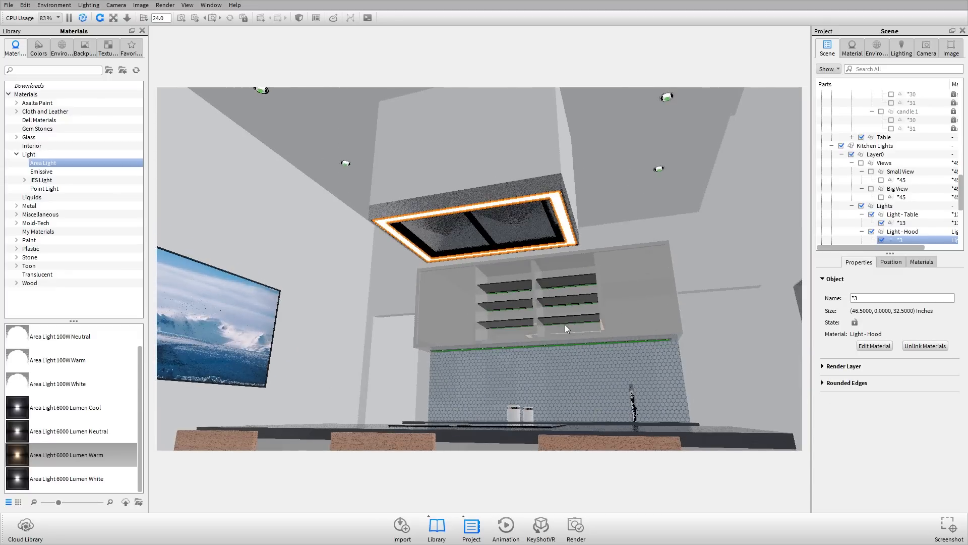
scroll(476, 338, up, 5)
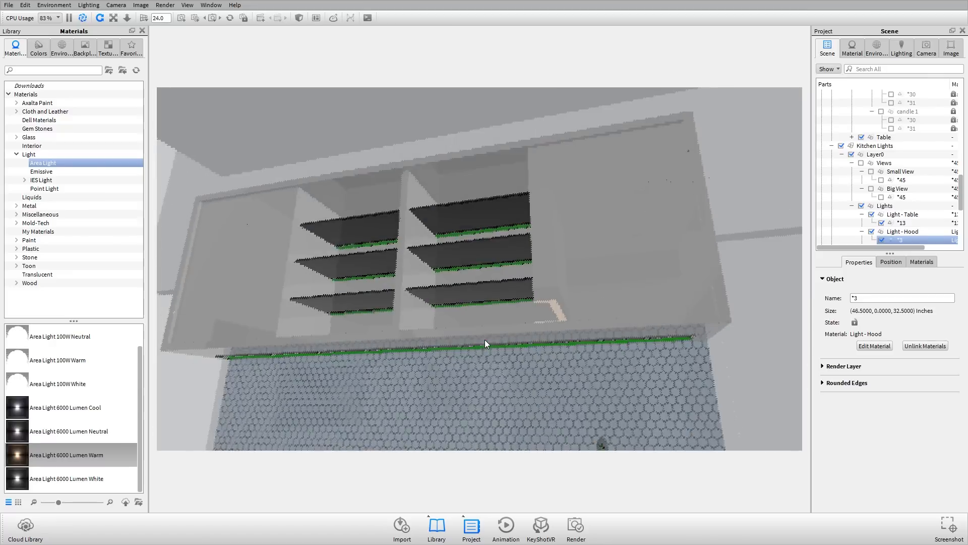
scroll(485, 335, up, 3)
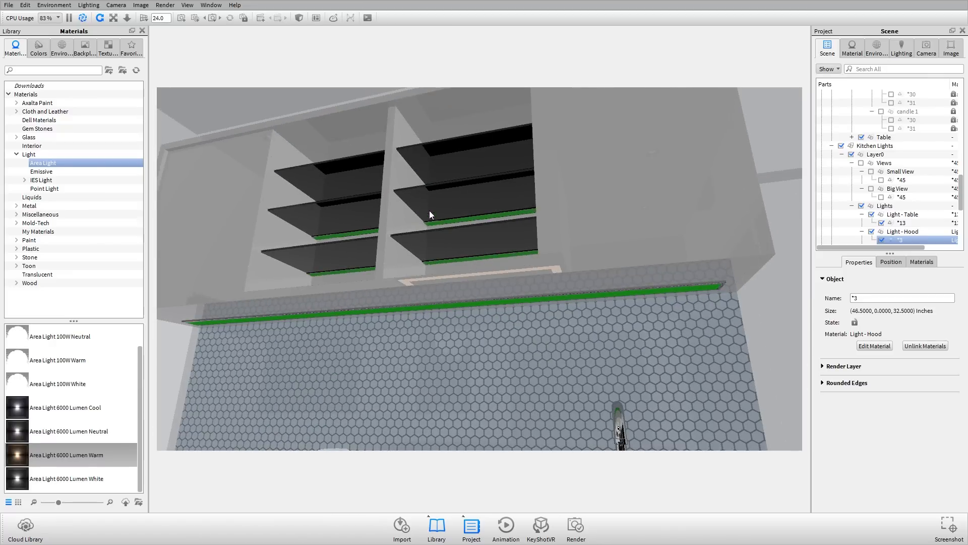
drag(468, 285, 468, 259)
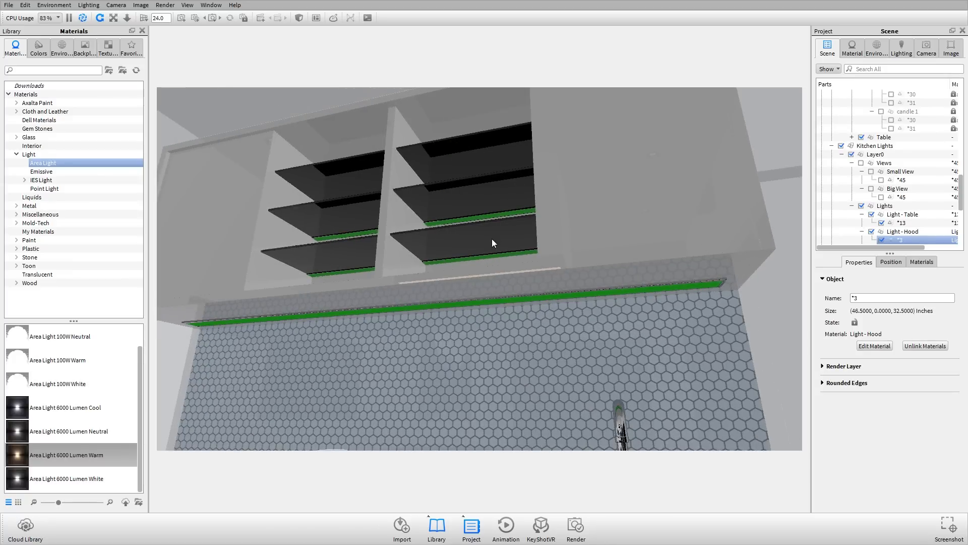
Step: Change the green cabinet shelf strips' material type to Area Light Diffuse and set its power unit to Lumen
double_click(499, 214)
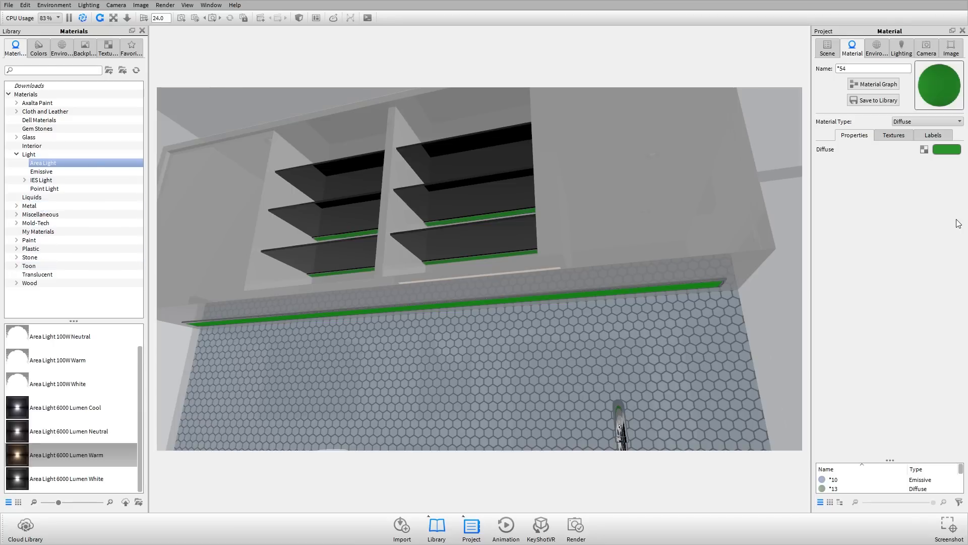
click(933, 122)
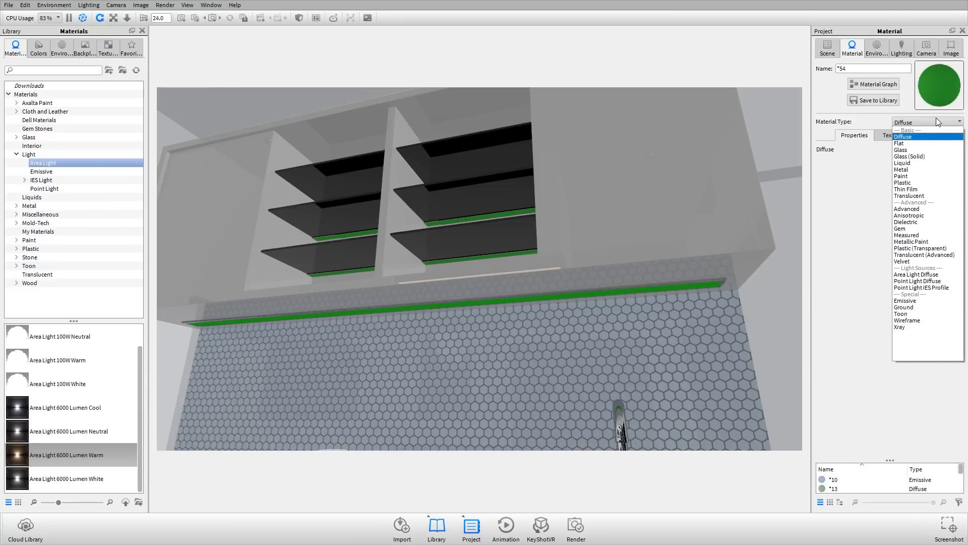
click(934, 277)
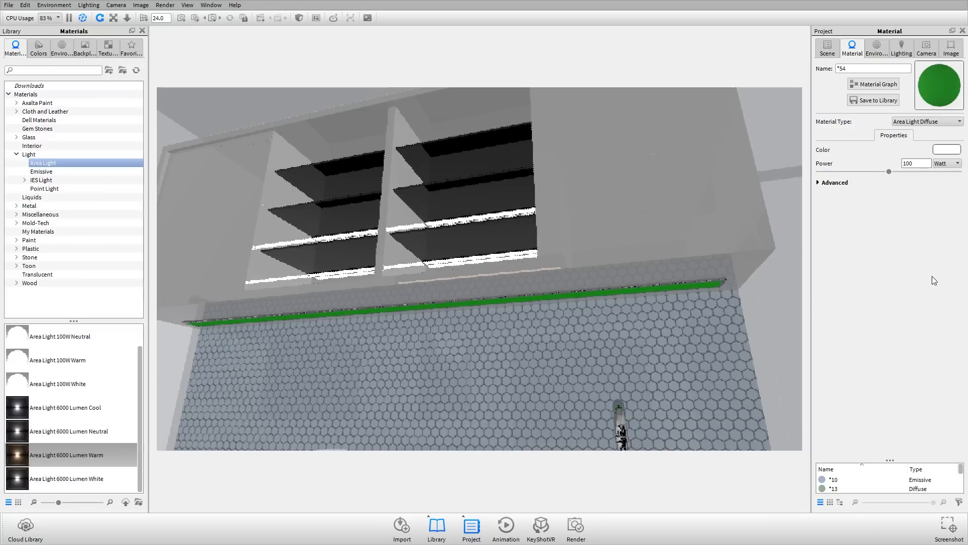
click(834, 183)
click(957, 163)
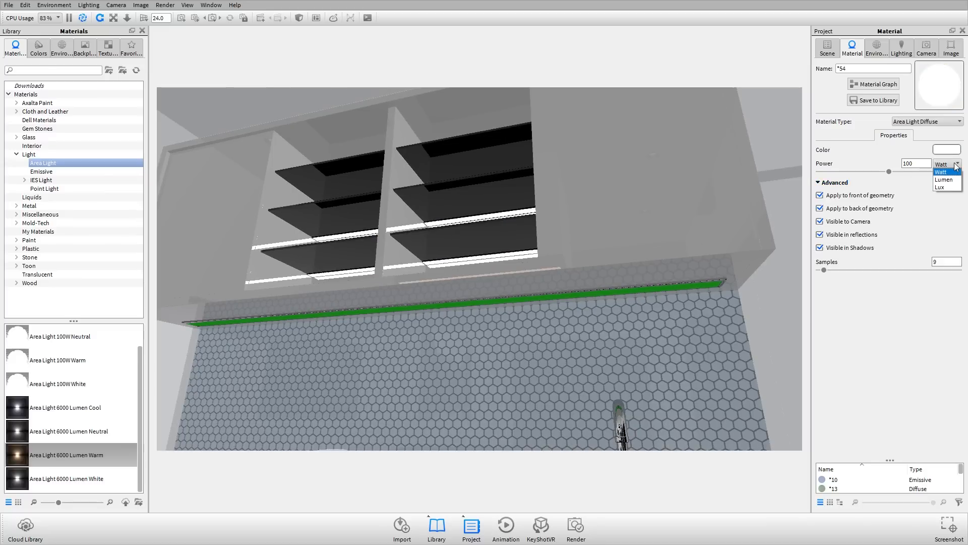
click(956, 185)
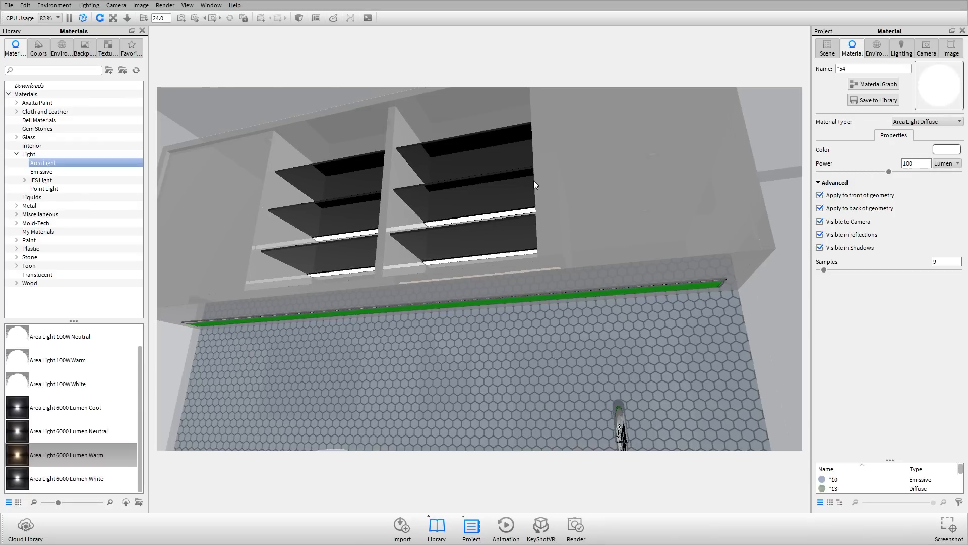
drag(534, 180, 537, 195)
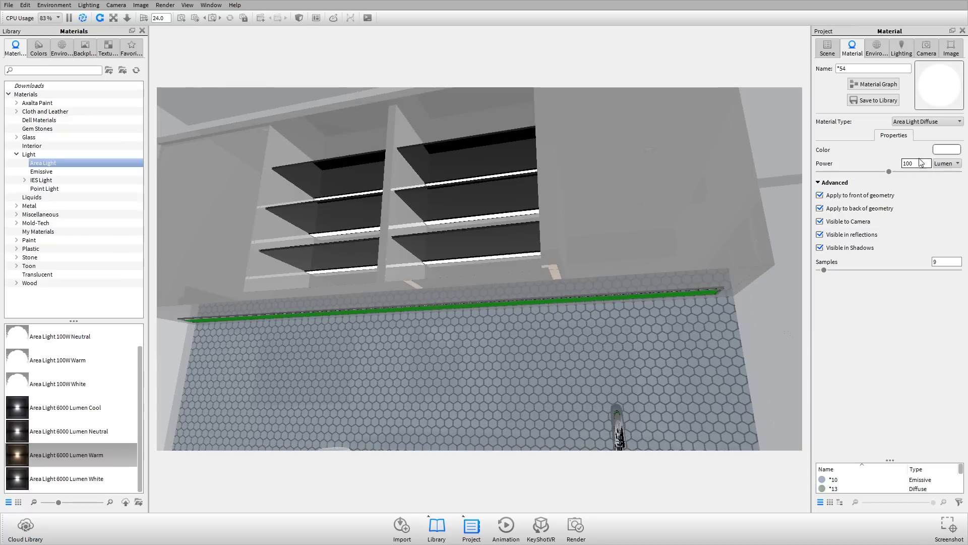
Step: Set the cabinet shelf strips' power to 500 Lumen and their light color to a Kelvin temperature of 4834
drag(468, 223, 500, 258)
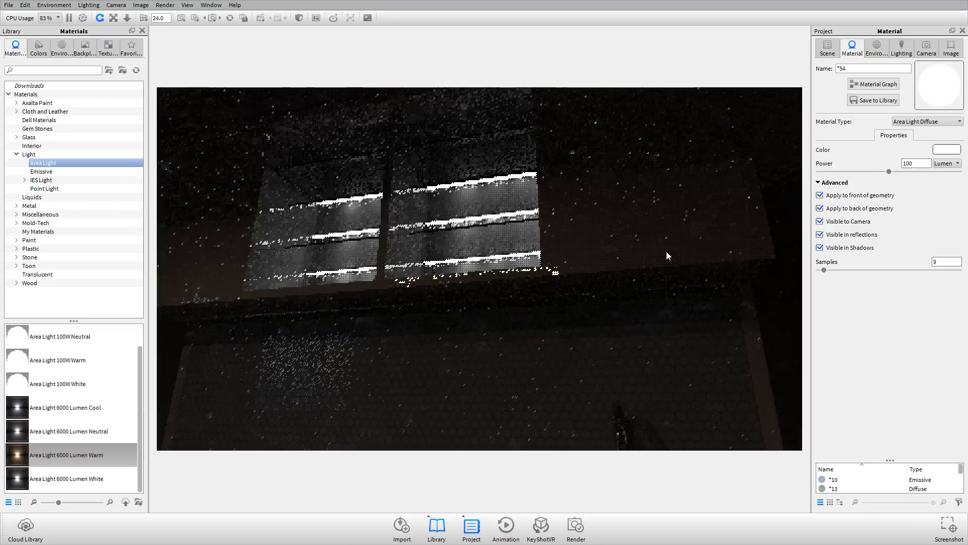
double_click(911, 162)
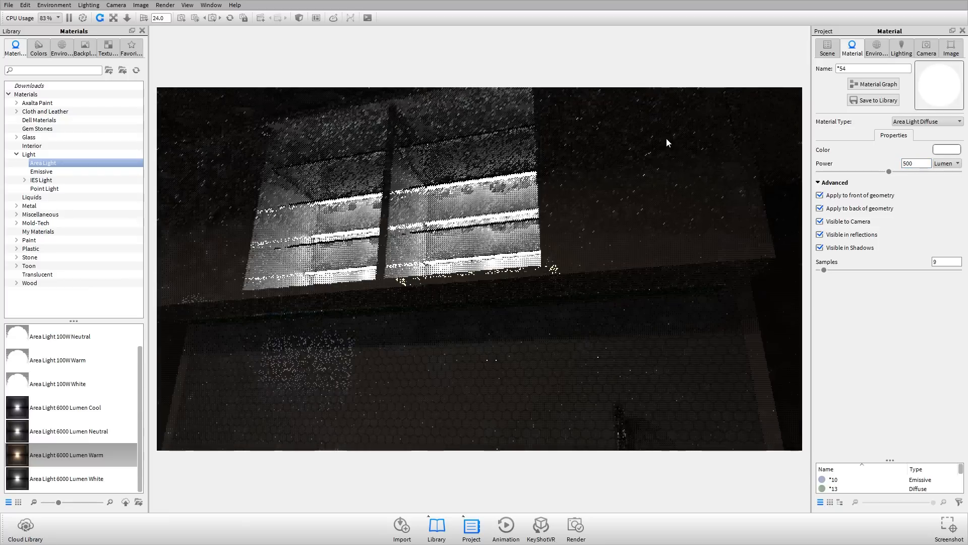
click(953, 149)
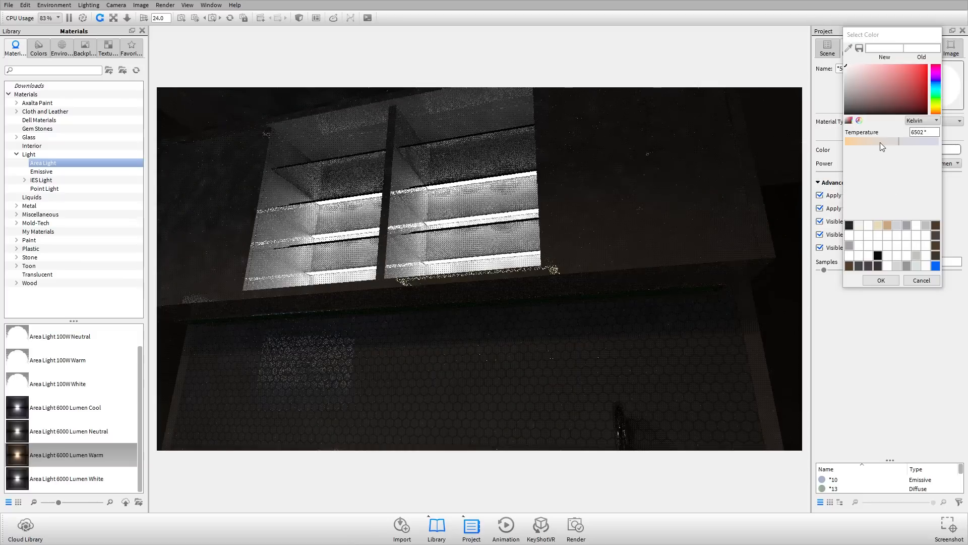
click(877, 143)
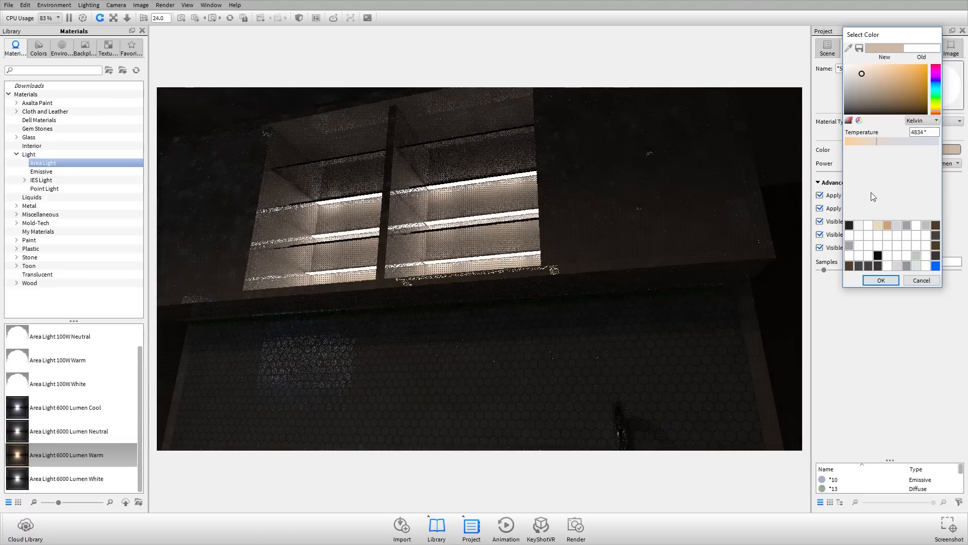
click(882, 281)
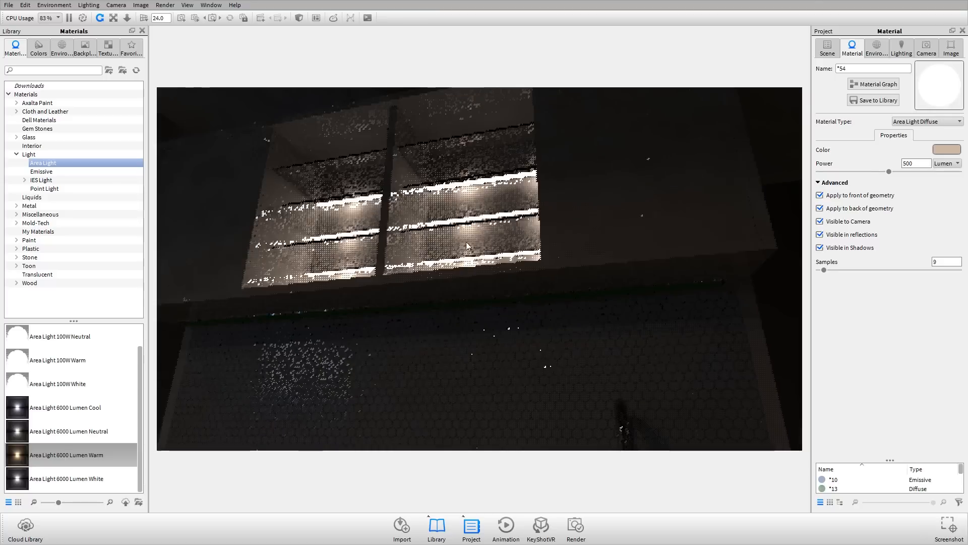
Step: Copy the shelf strips' material and paste it as a linked material onto the green strip above the backsplash
right_click(499, 213)
click(579, 243)
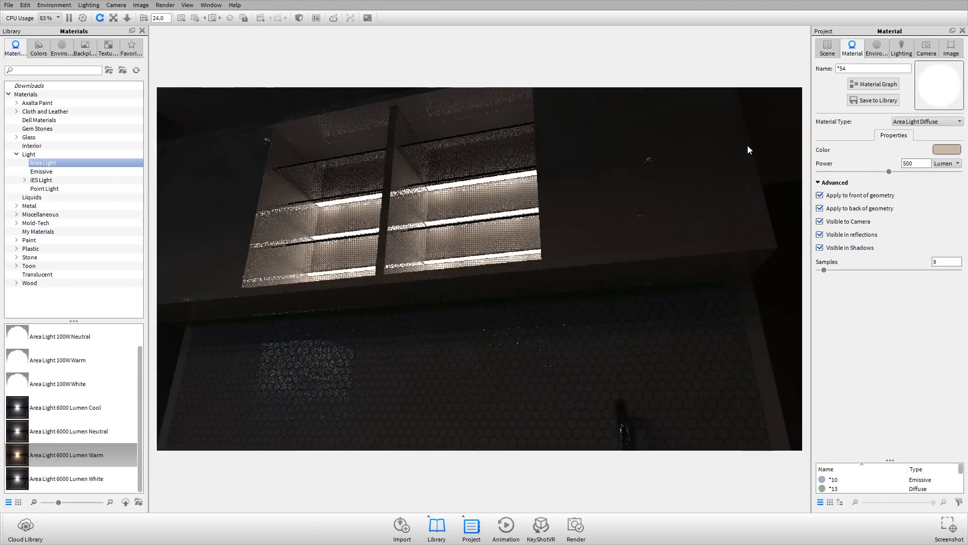
right_click(586, 294)
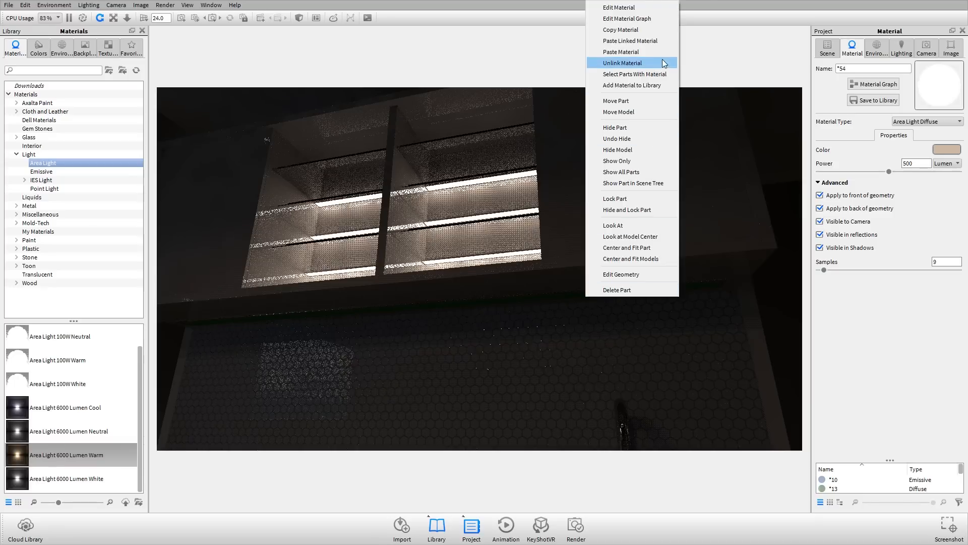
click(665, 41)
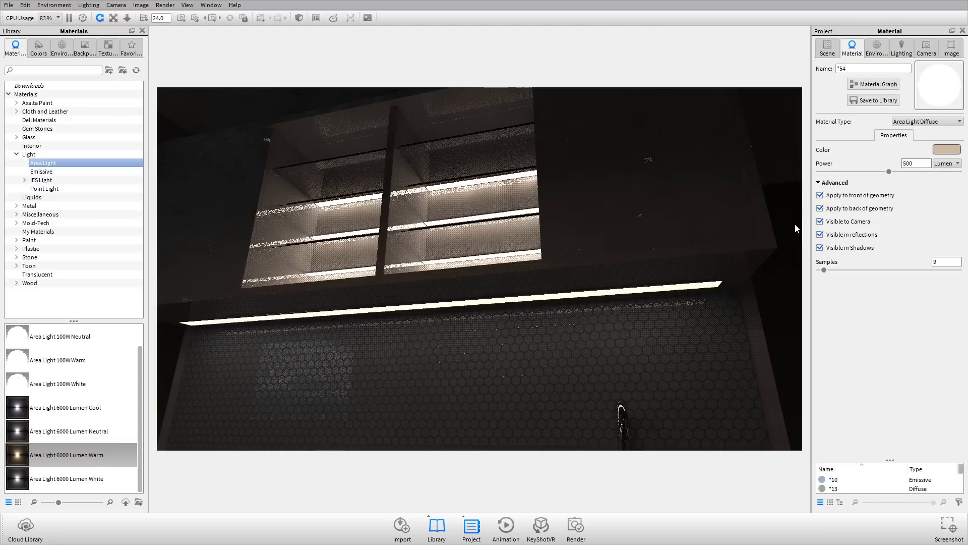
Step: Turn off Apply to back of geometry for the shelf and backsplash light material and set its power to 5000 Lux
click(865, 210)
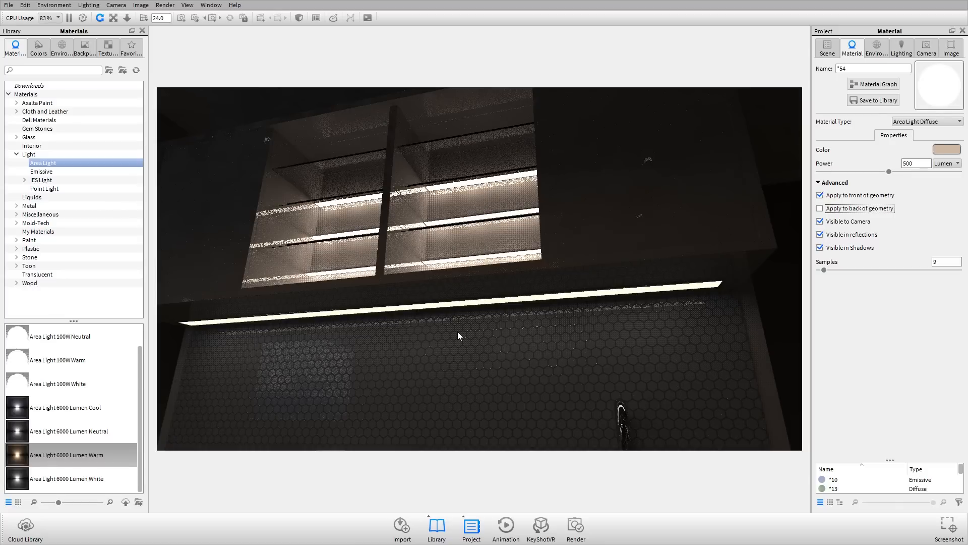
click(955, 164)
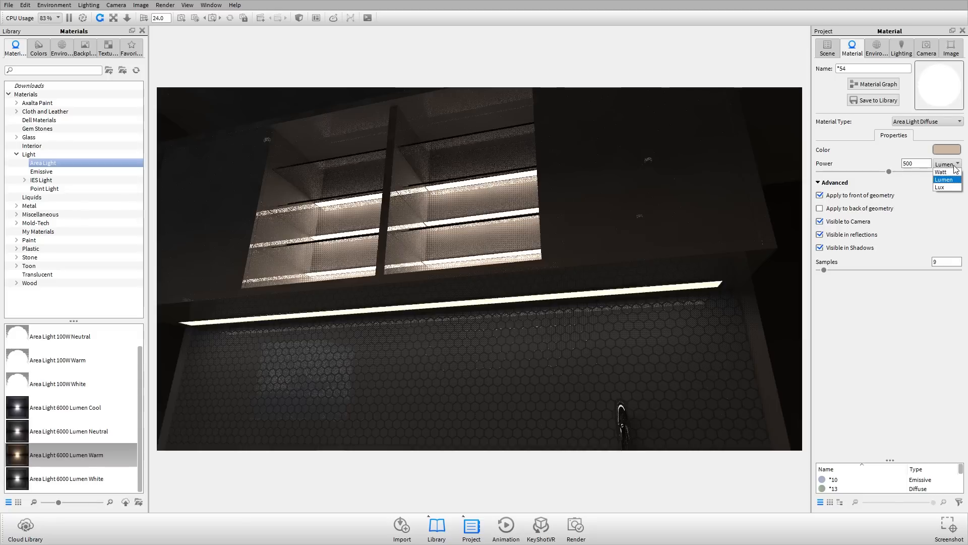
click(949, 187)
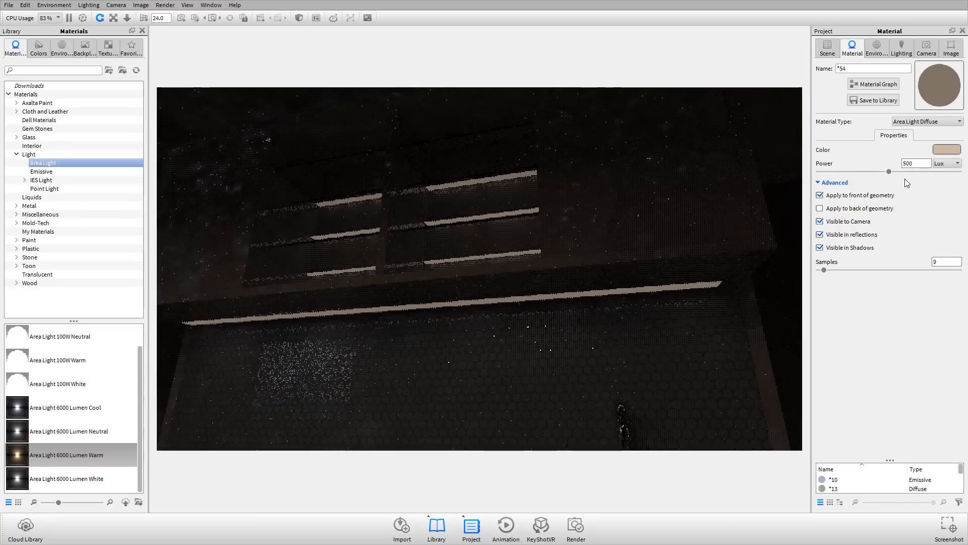
click(918, 164)
text(0)
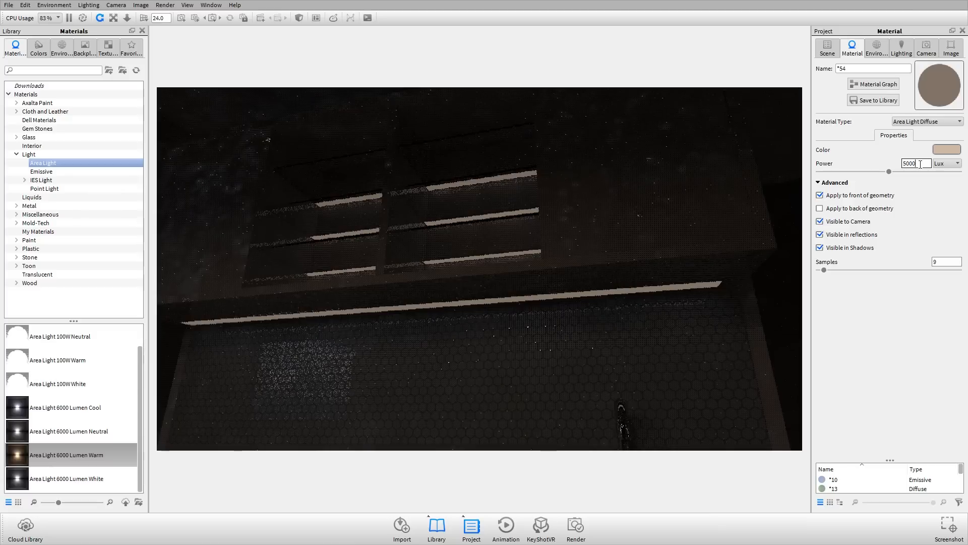
key(Return)
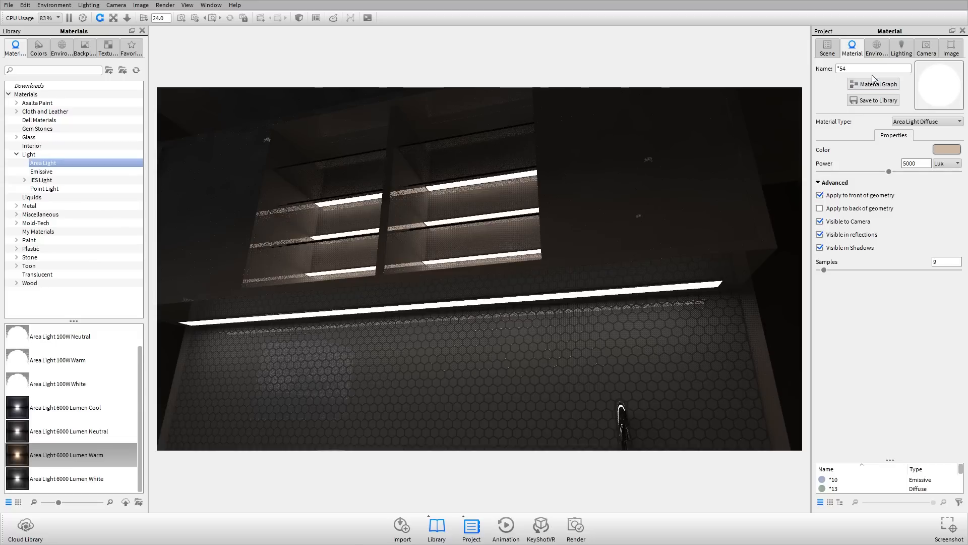
Step: Rename the shelf and backsplash light material as Light - Accent
double_click(841, 68)
text(Light - Accent)
key(Tab)
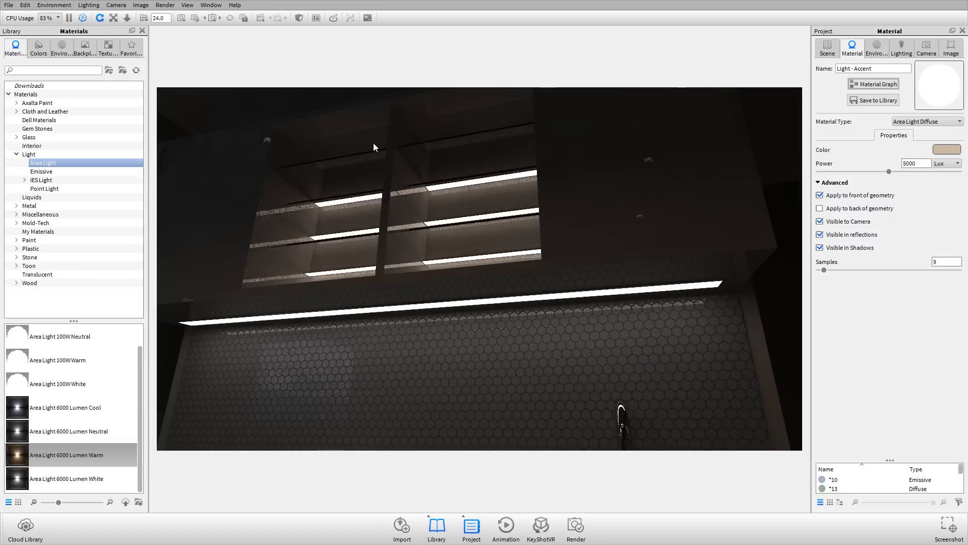
Step: Apply the Area Light 6000 Lumen Cool material to the green light strip above the dropped ceiling
drag(528, 213, 589, 274)
drag(493, 247, 538, 247)
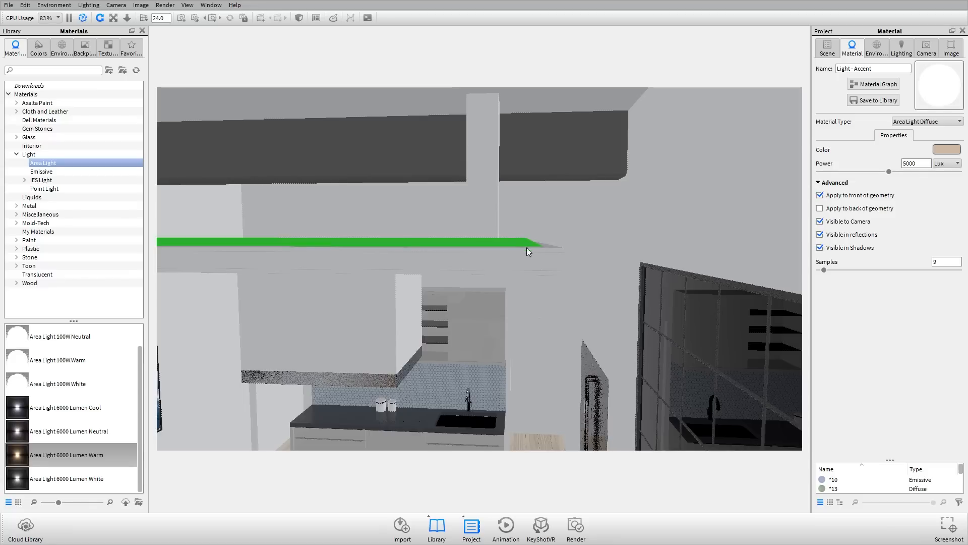
click(62, 172)
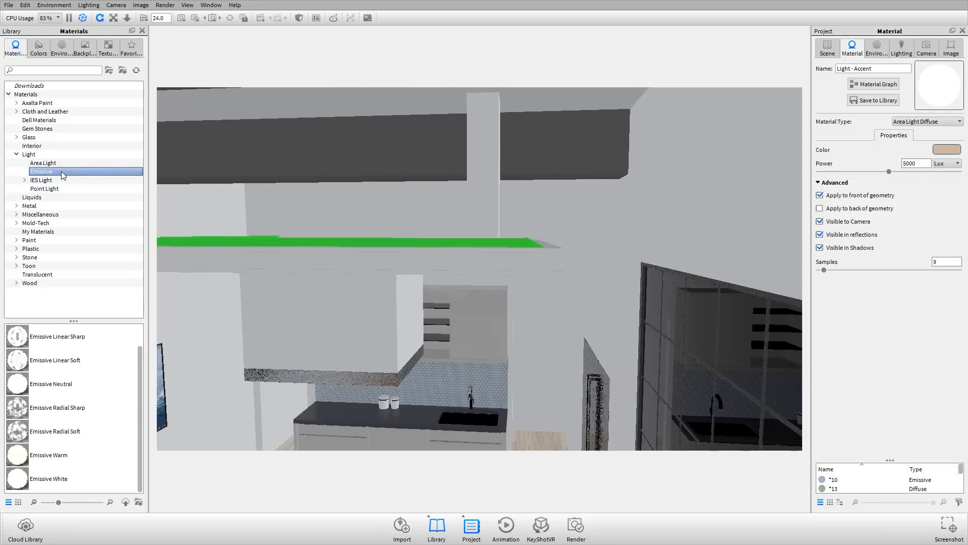
click(43, 163)
click(66, 454)
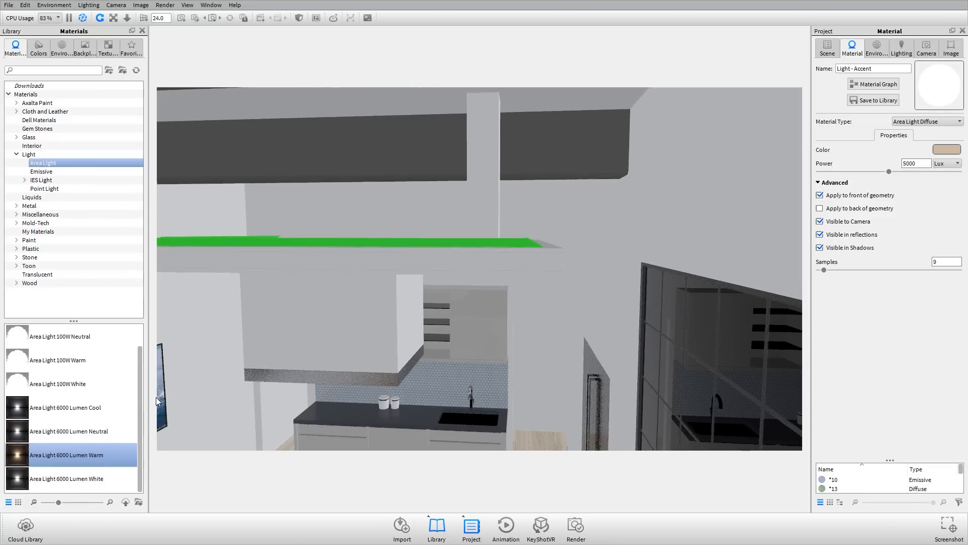
click(96, 406)
drag(24, 416, 529, 241)
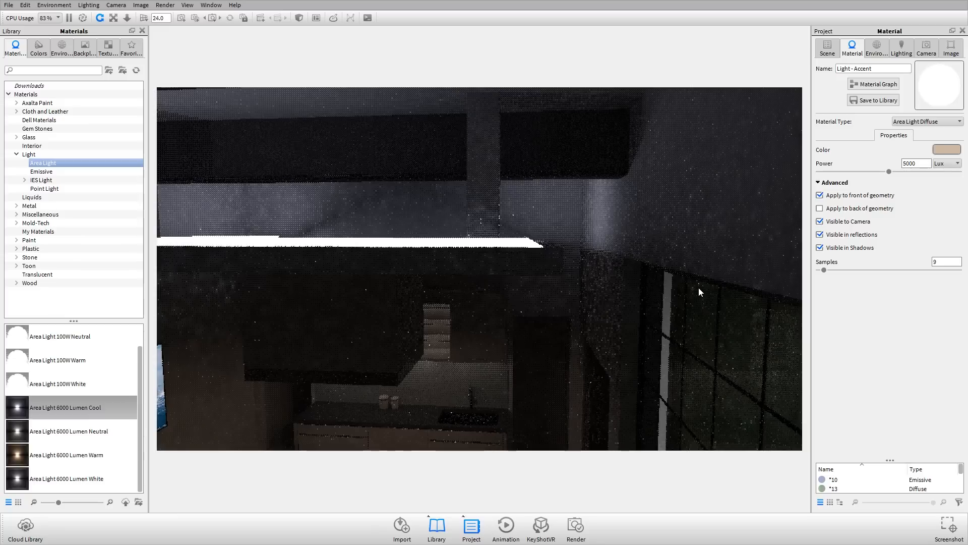
Step: Set the cool ceiling light's power to 4000 Lumen
scroll(698, 286, up, 3)
drag(565, 191, 562, 196)
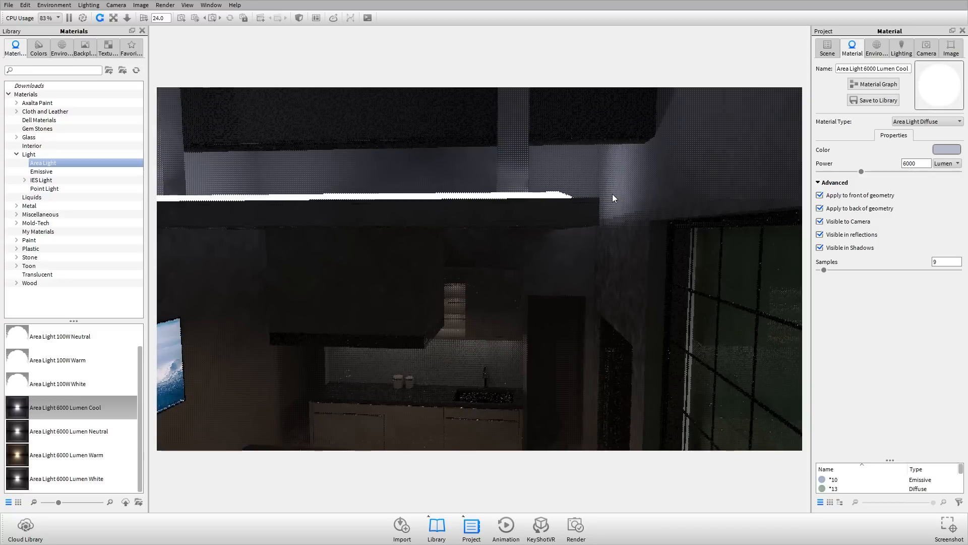
double_click(905, 163)
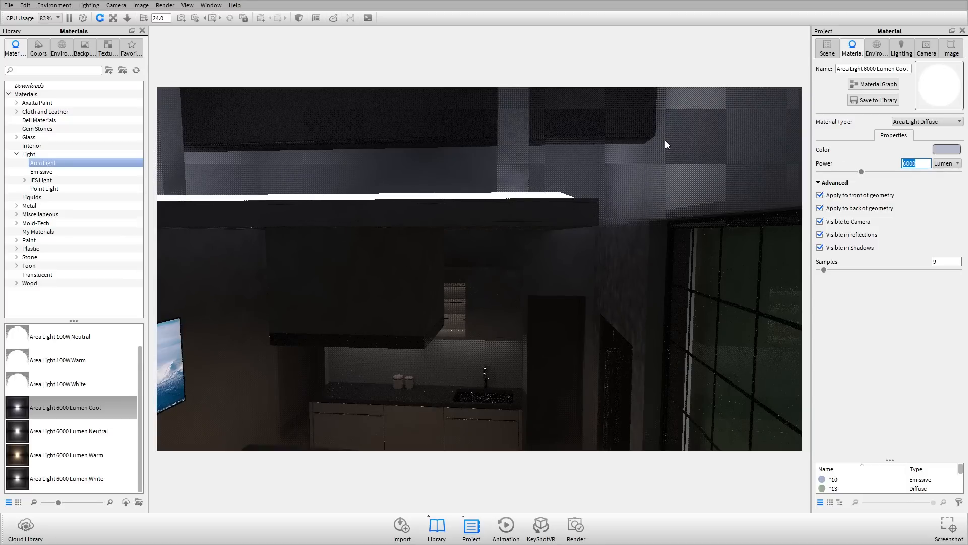
text(4000)
key(Return)
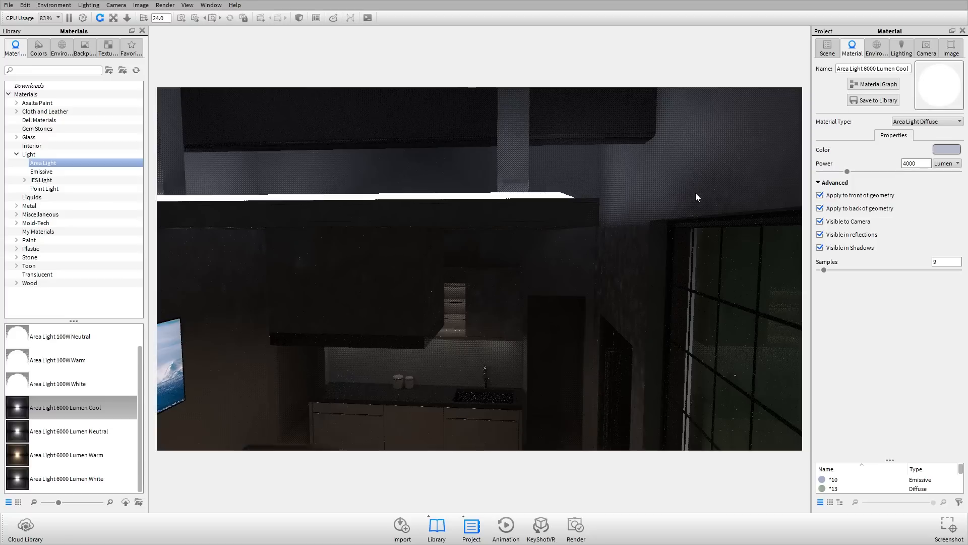
Step: Turn off Apply to back of geometry and Visible to Camera for the cool ceiling light
click(857, 208)
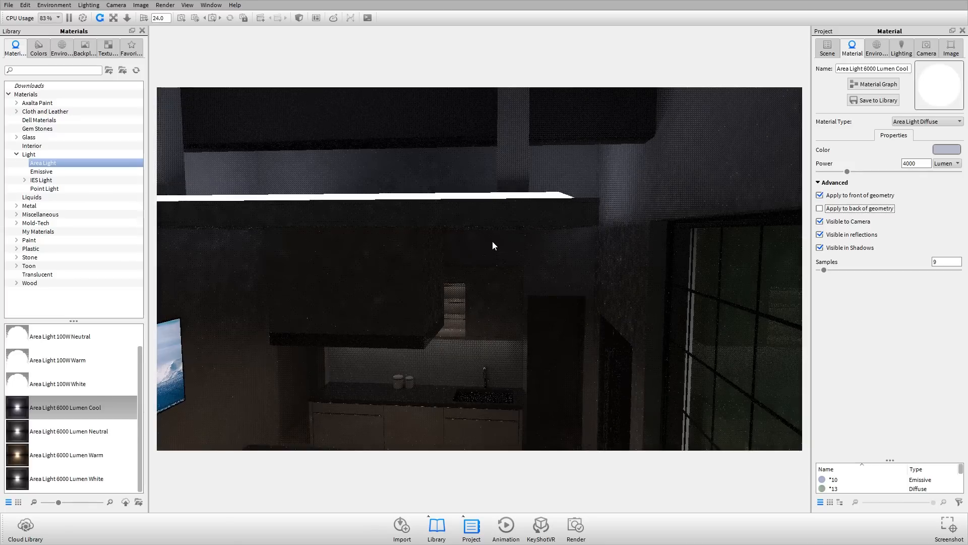
scroll(510, 244, up, 3)
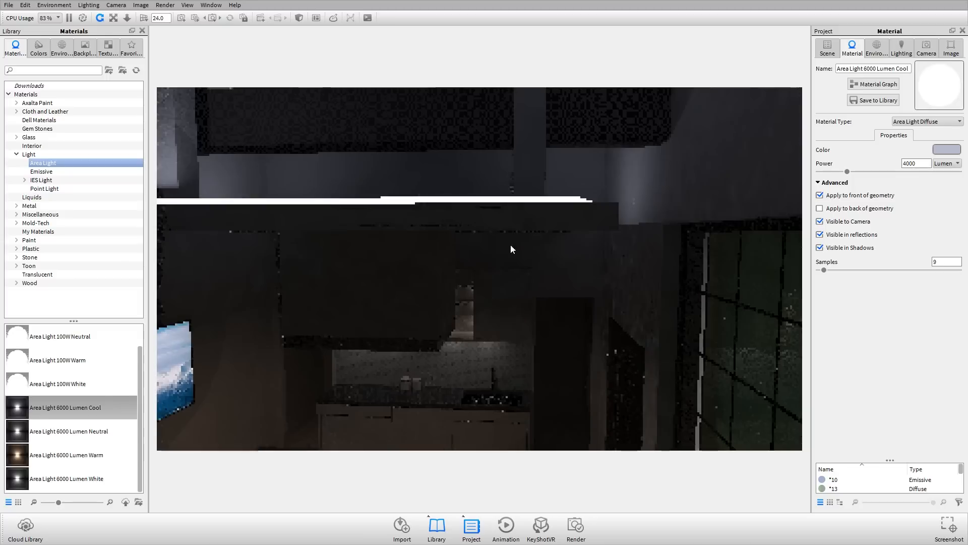
scroll(619, 234, up, 1)
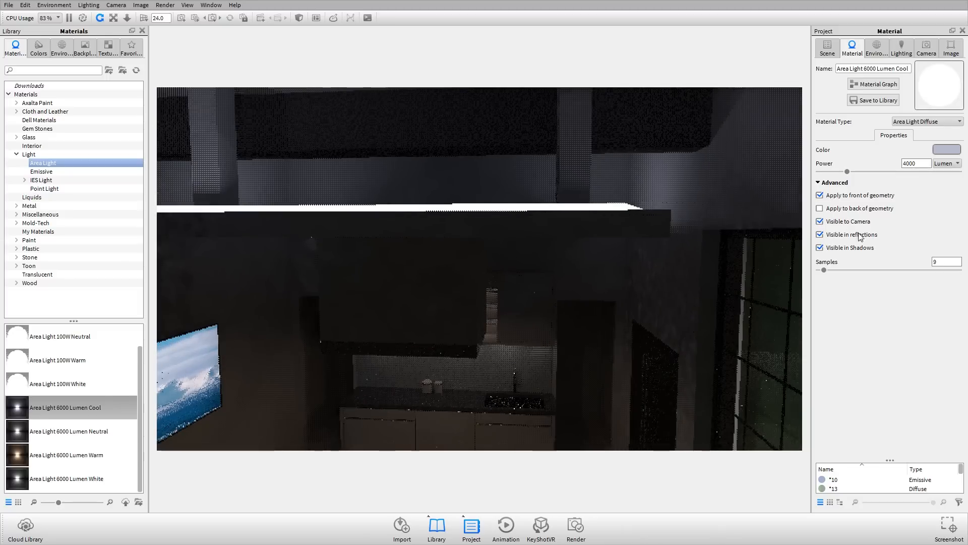
click(852, 222)
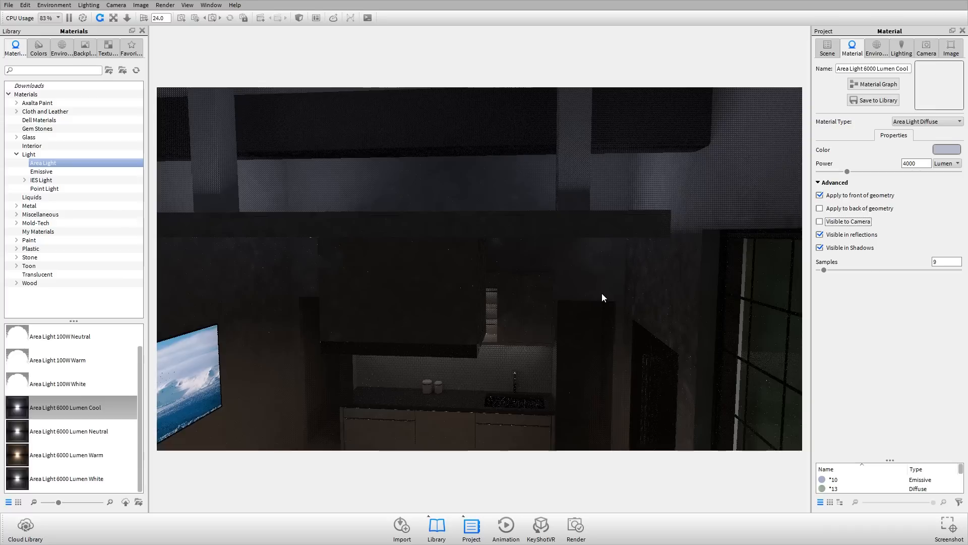
drag(613, 310, 630, 311)
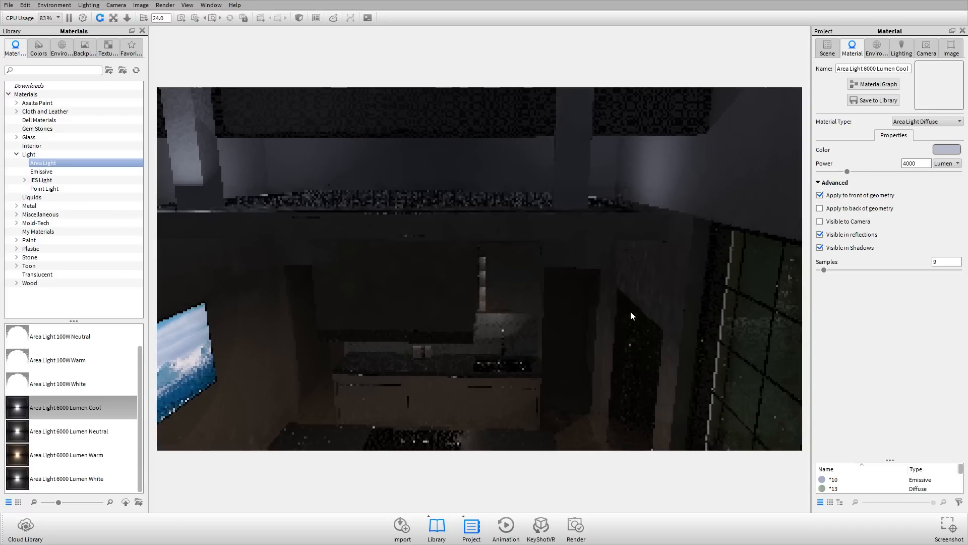
Step: Rename the cool ceiling light material as Area - Mood
triple_click(889, 68)
text(Are)
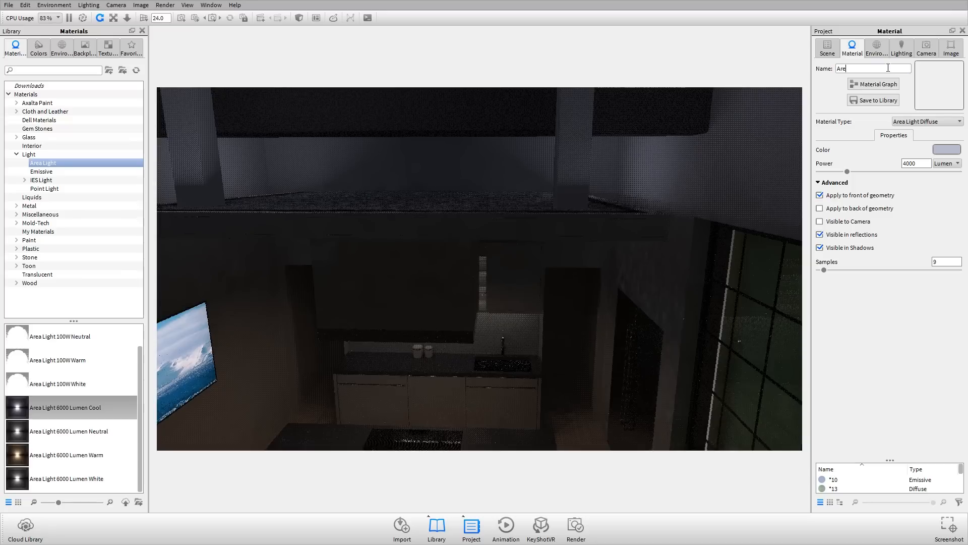
text(a -)
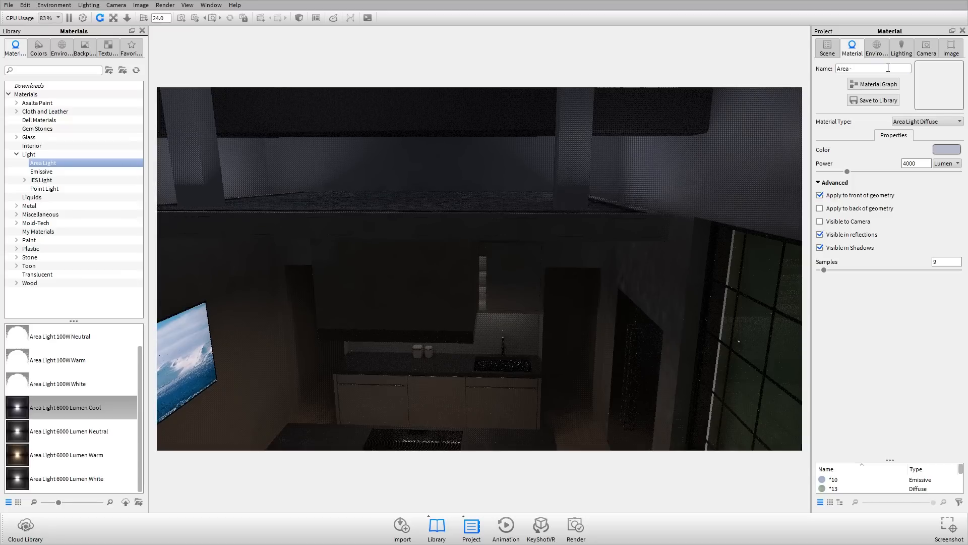
text( Mood)
key(Tab)
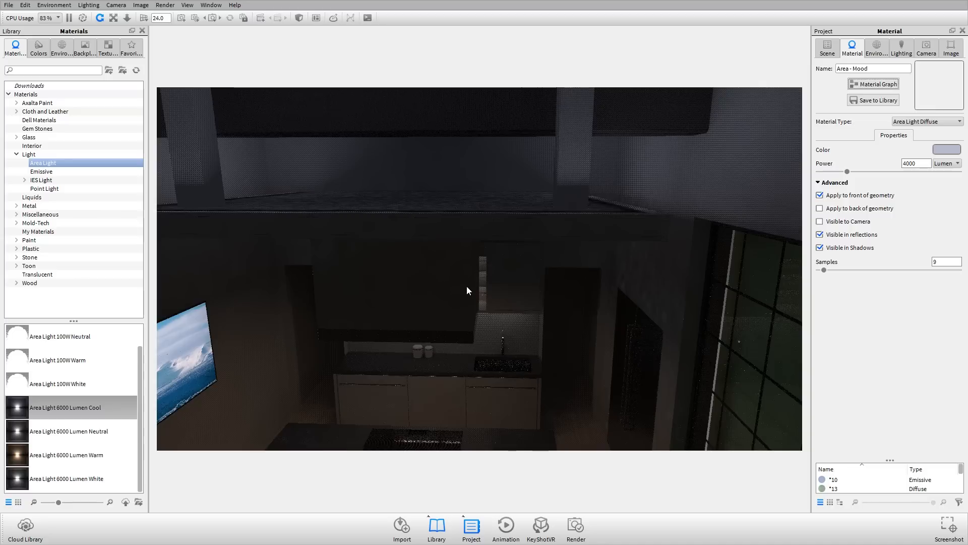
Step: Hide the Lamp group in the scene tree to clear the view of the kitchen
drag(689, 175, 568, 240)
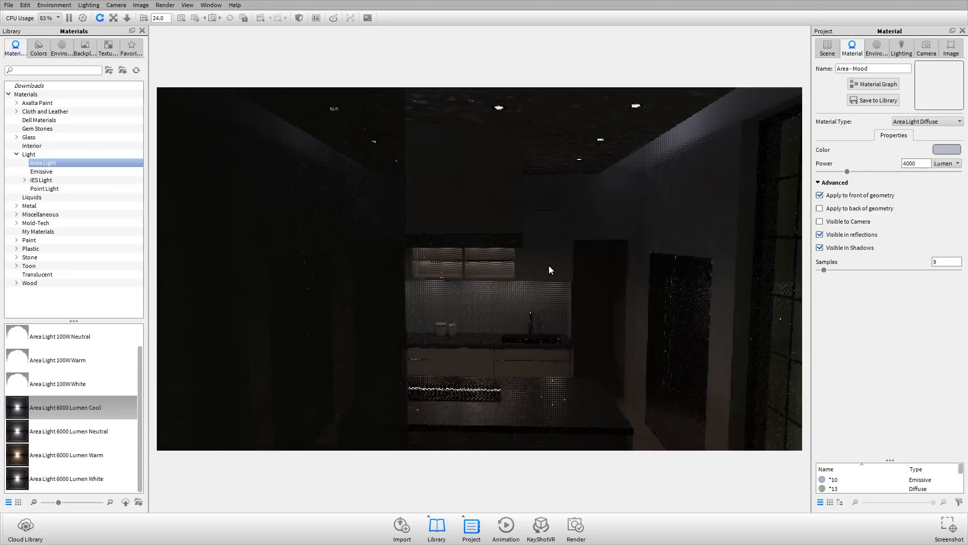
click(821, 48)
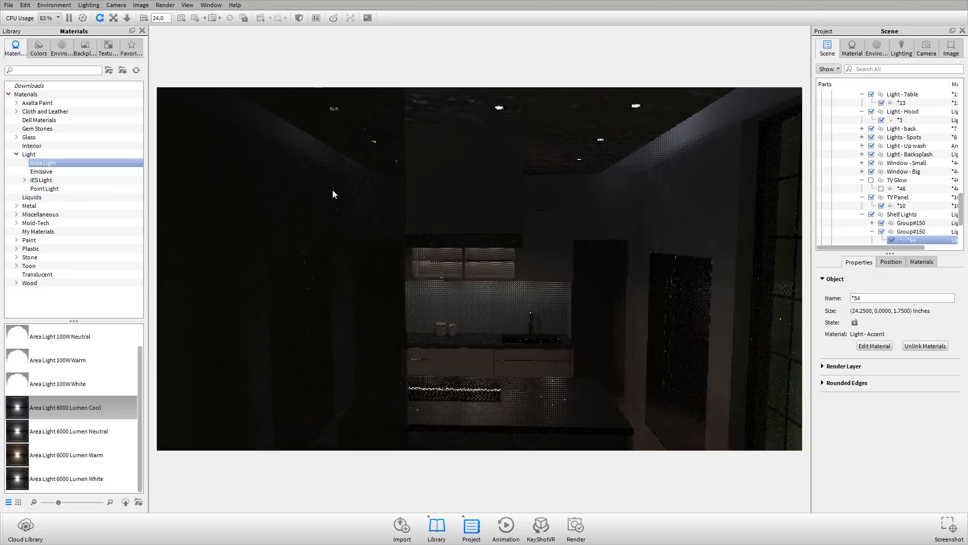
click(334, 194)
click(861, 146)
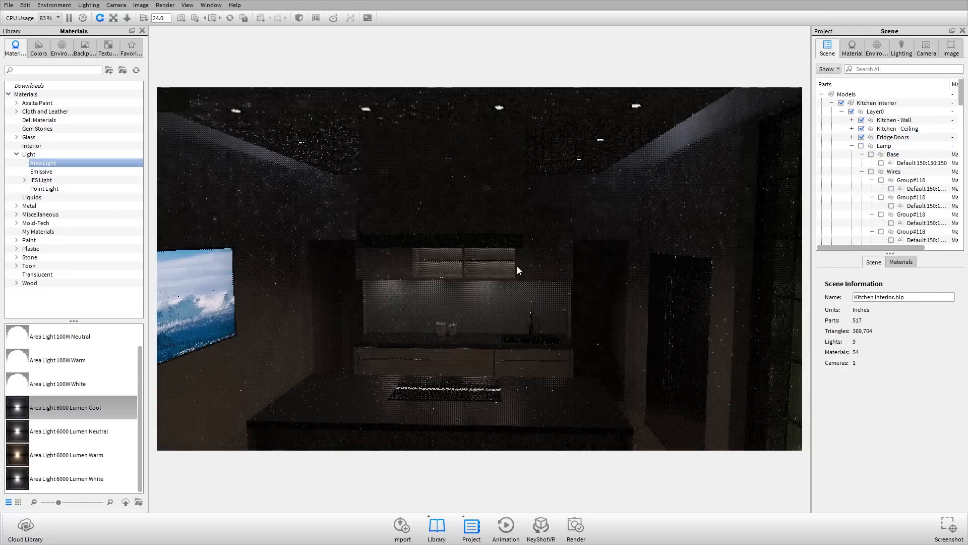
scroll(557, 221, up, 2)
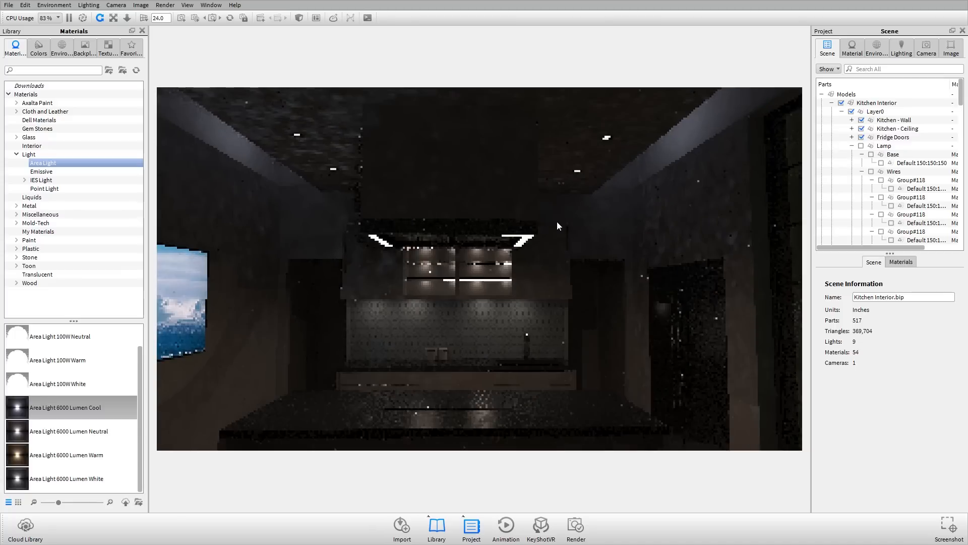
scroll(568, 218, up, 2)
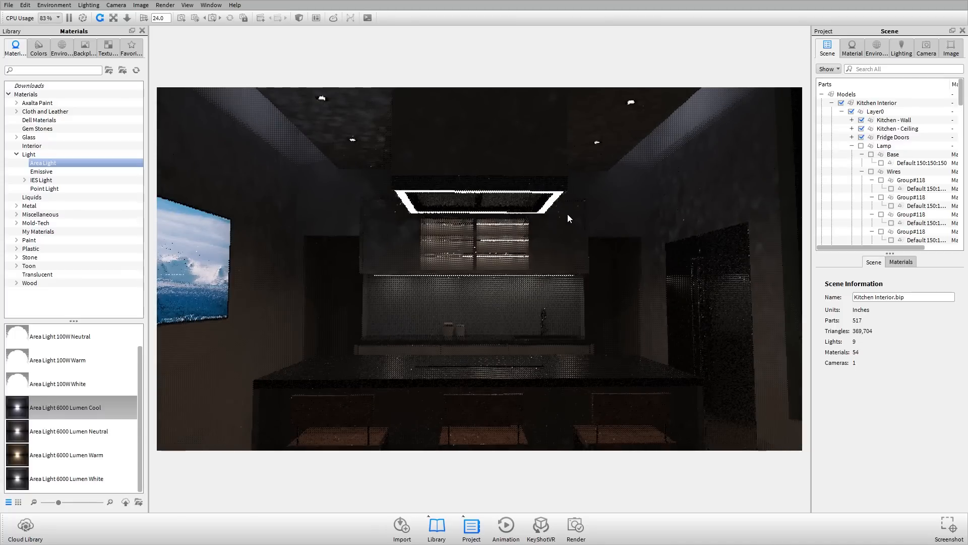
click(66, 408)
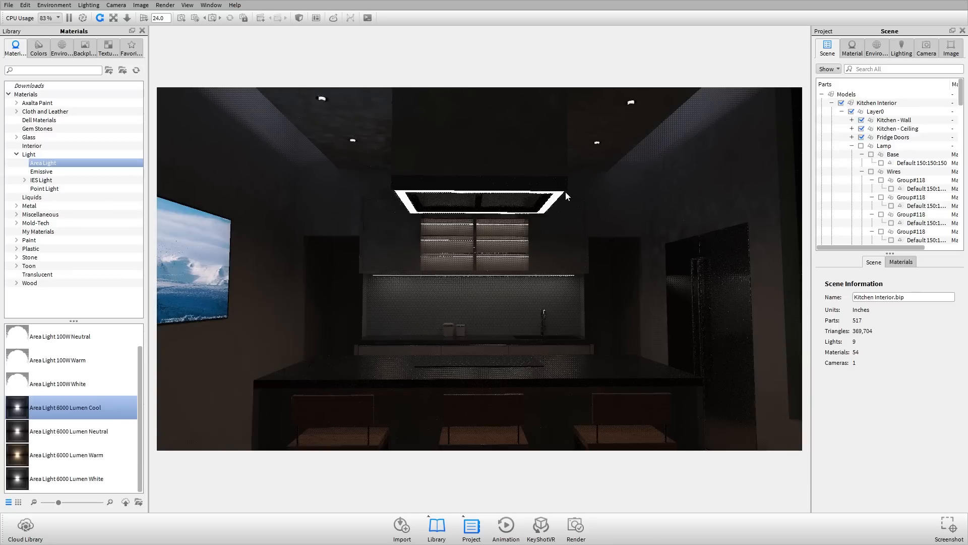
Step: Collapse the Kitchen Interior model, expand Kitchen Lights in the scene tree, and select and expand the Lights - Spots group
click(832, 103)
click(832, 112)
click(833, 112)
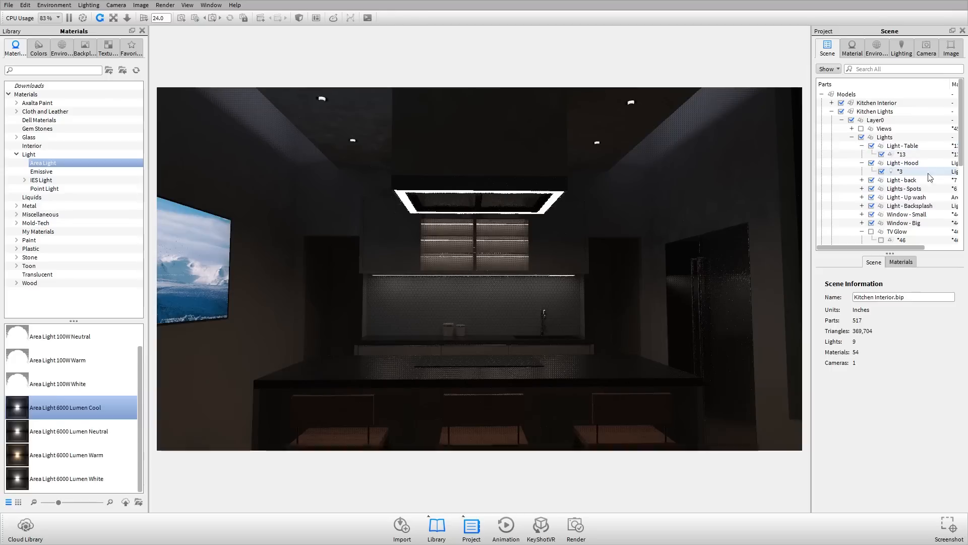
click(903, 189)
click(863, 189)
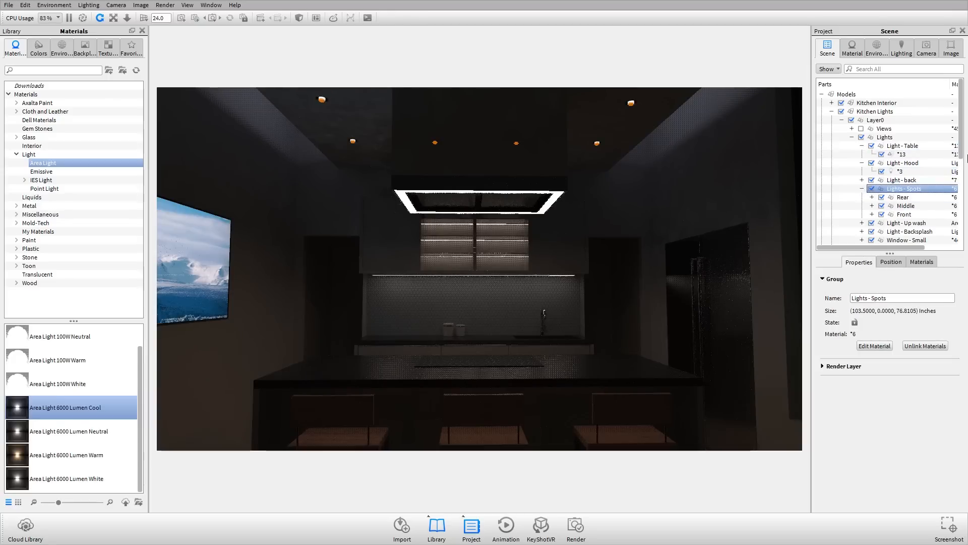
scroll(966, 146, down, 2)
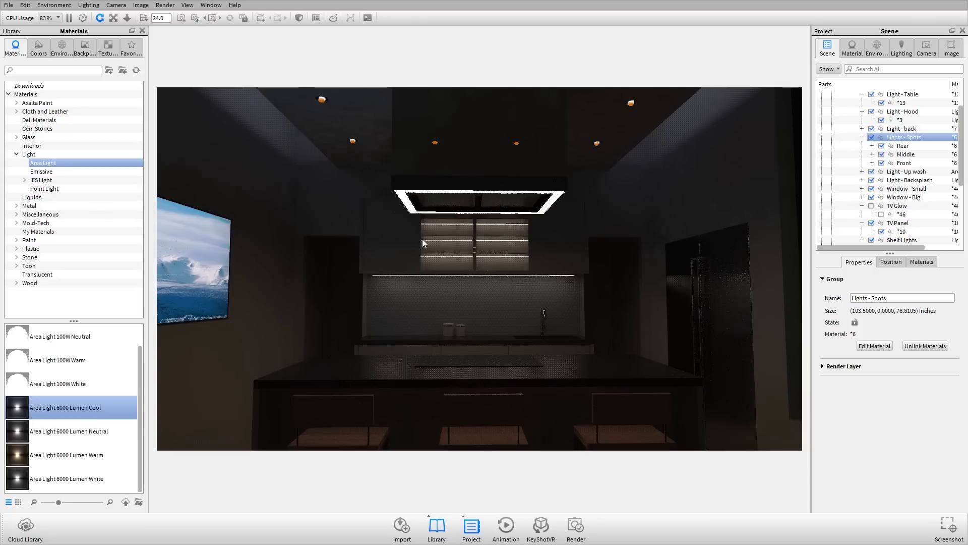
Step: Examine the bulb inside a recessed ceiling spot and its Flat White material, comparing performance mode with the full render
click(83, 18)
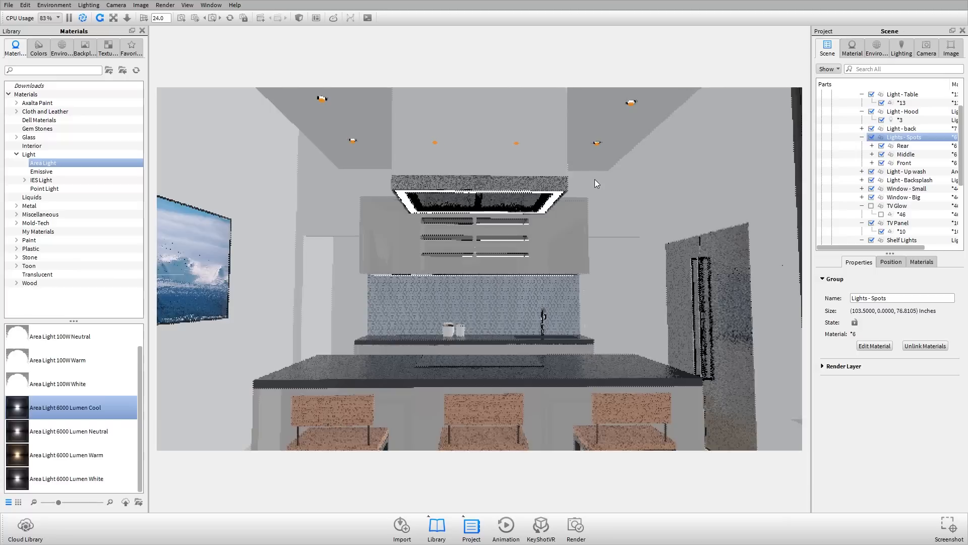
drag(595, 180, 523, 204)
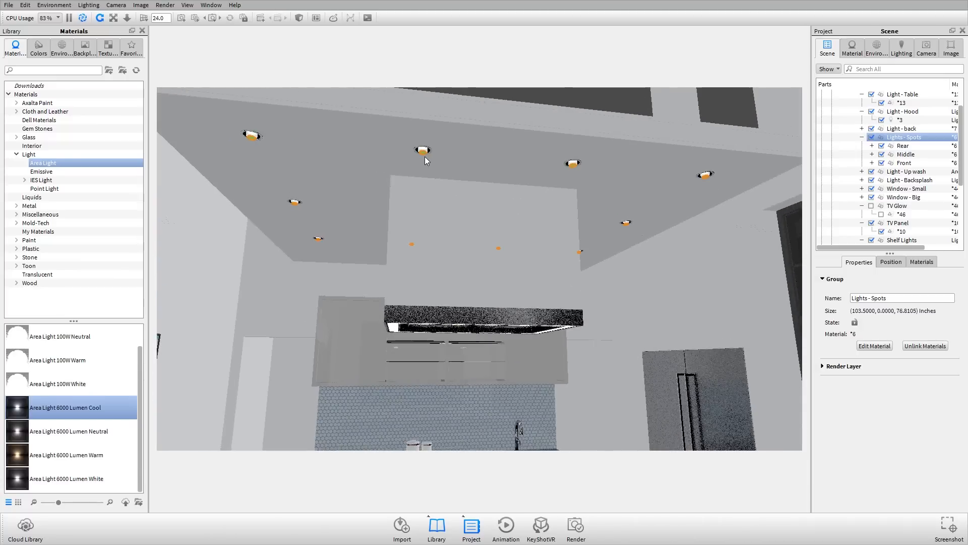
scroll(425, 153, down, 5)
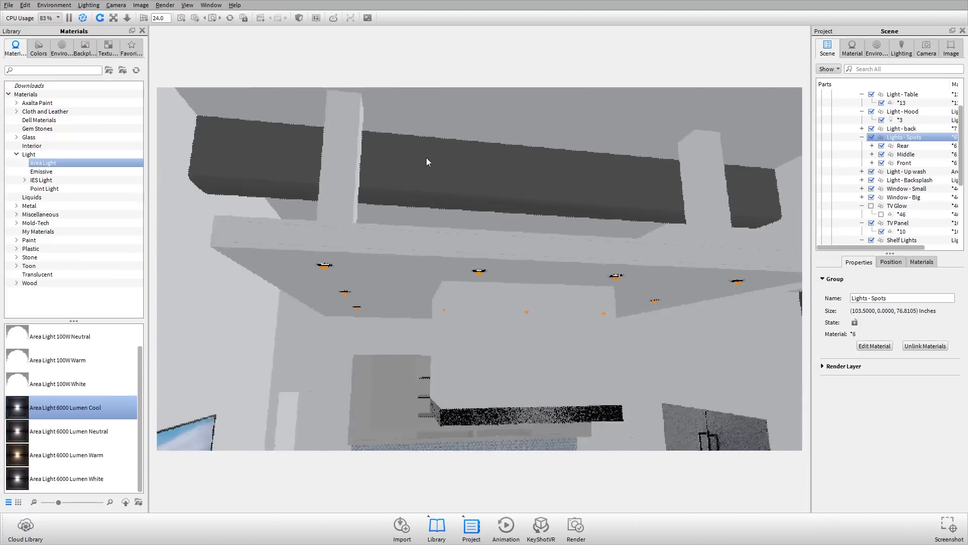
scroll(472, 275, up, 10)
drag(474, 280, 488, 223)
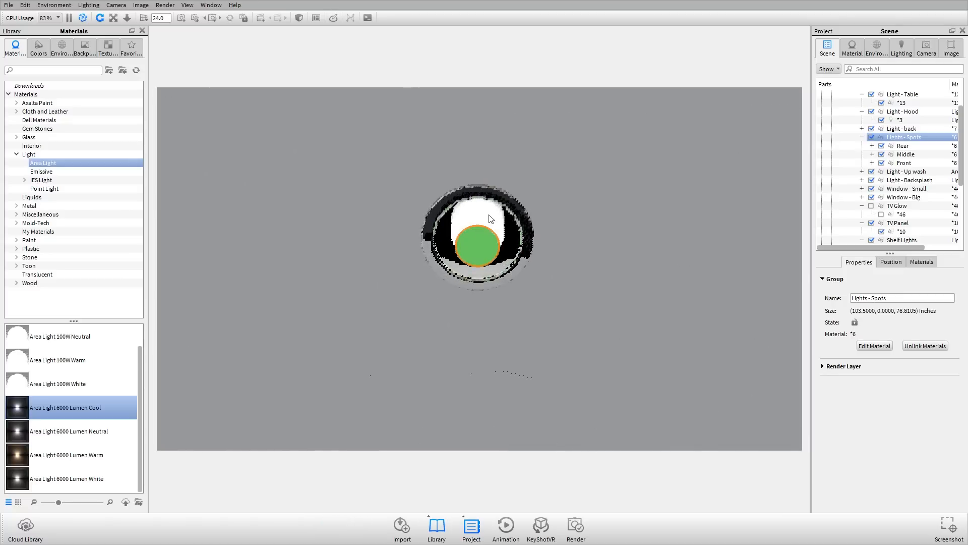
click(488, 213)
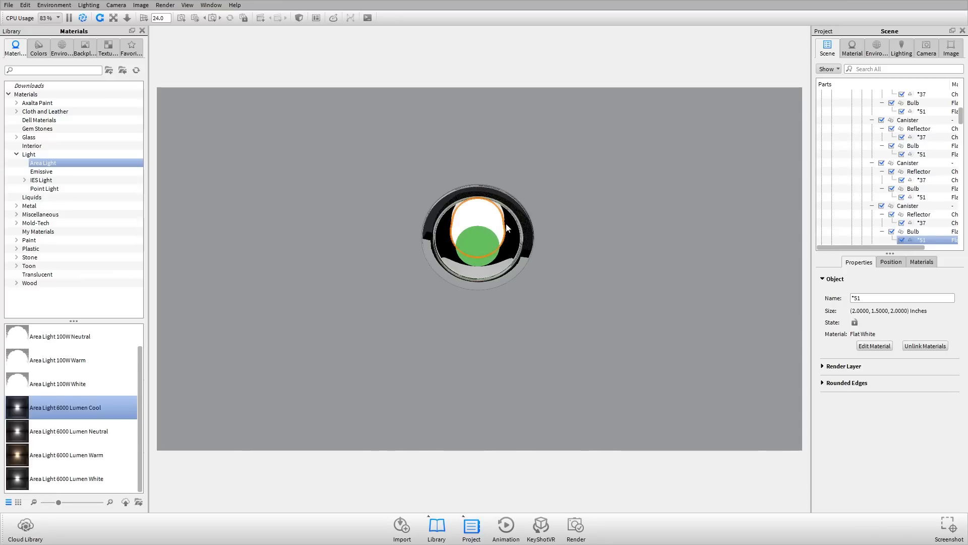
double_click(479, 217)
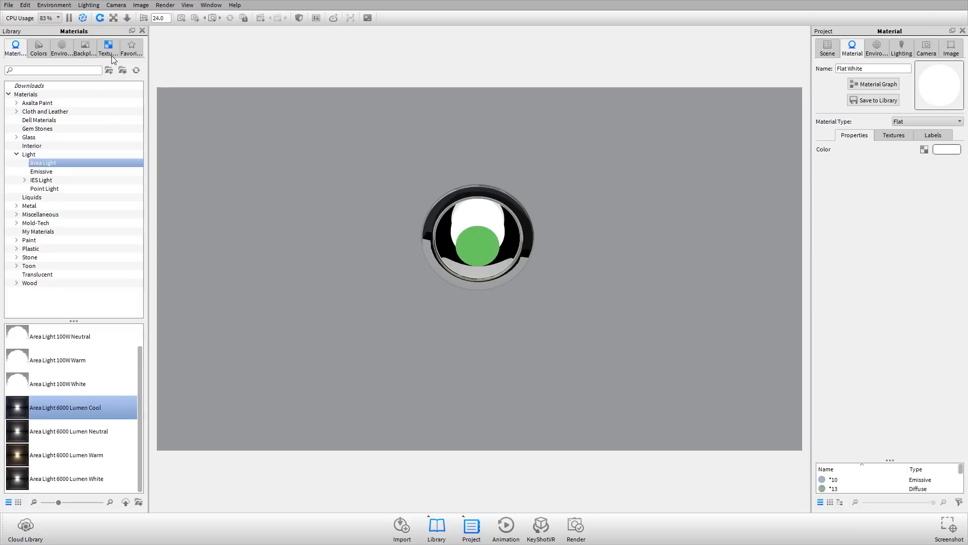
click(83, 18)
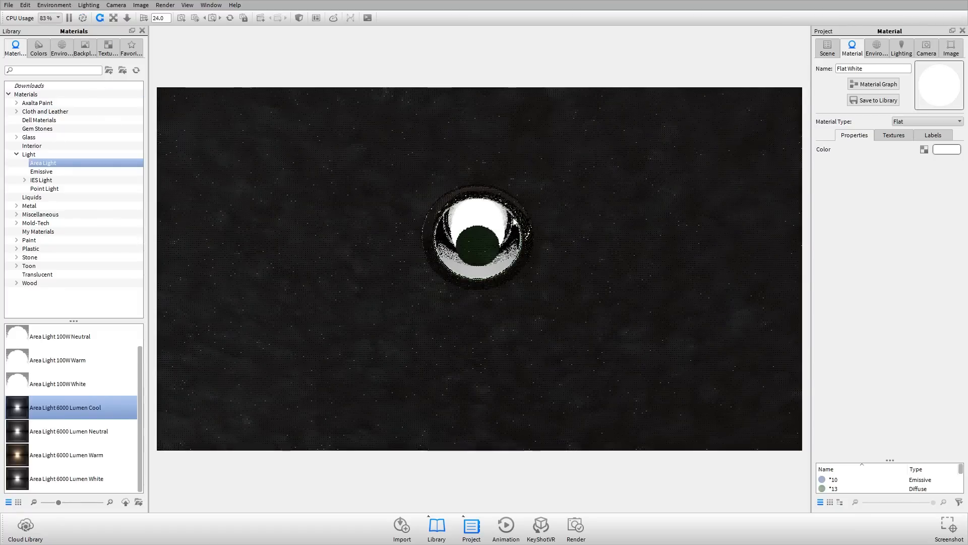
click(945, 122)
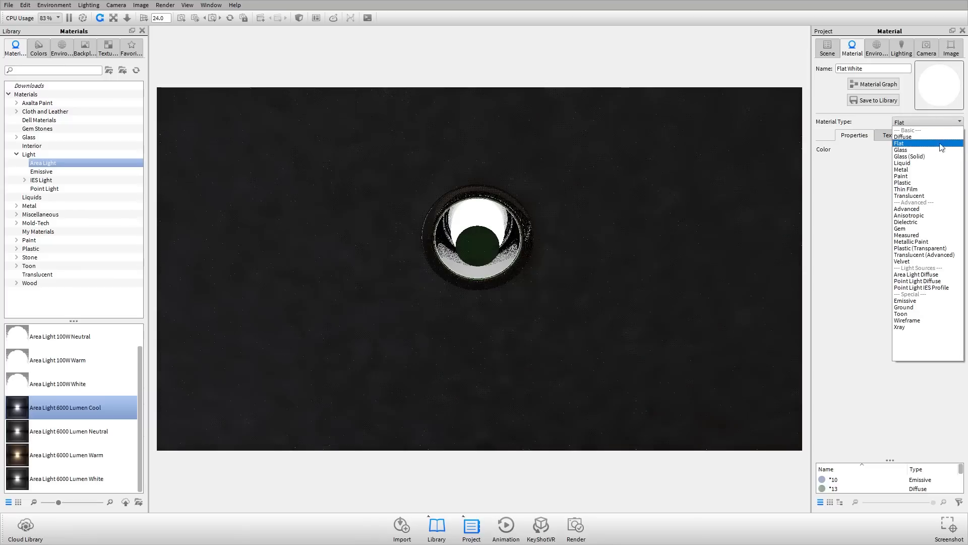
click(941, 143)
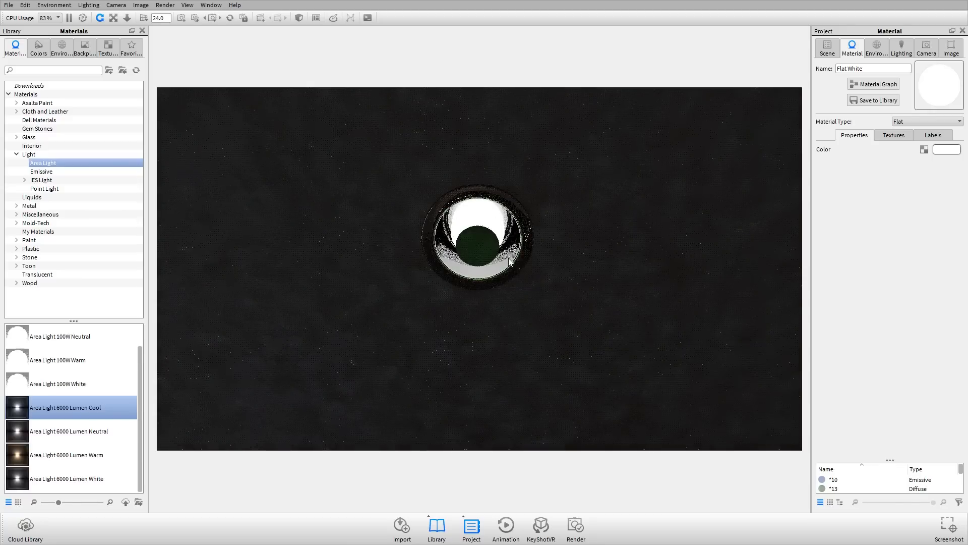
Step: Turn on performance mode and open the material of the green disc below the bulb in a front ceiling spot
click(827, 50)
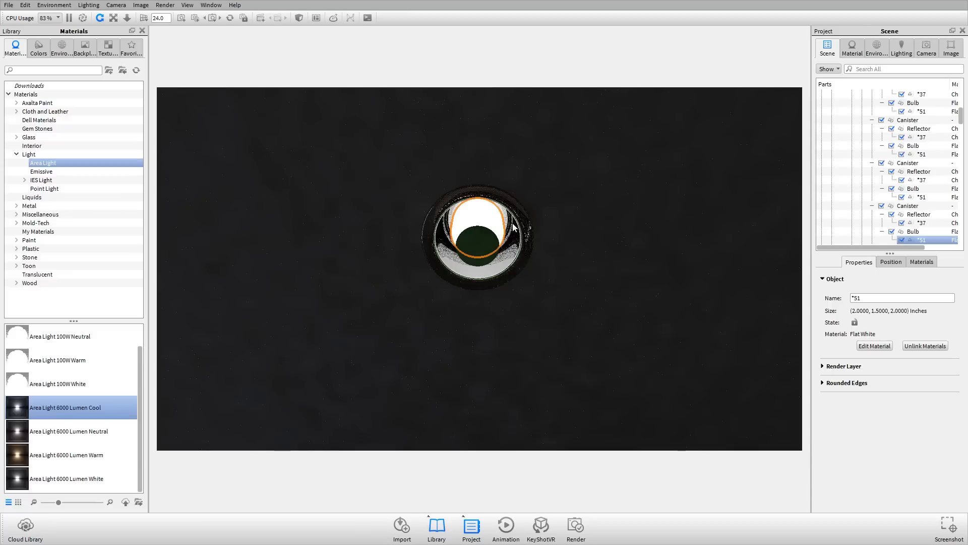
click(83, 18)
drag(537, 331, 482, 223)
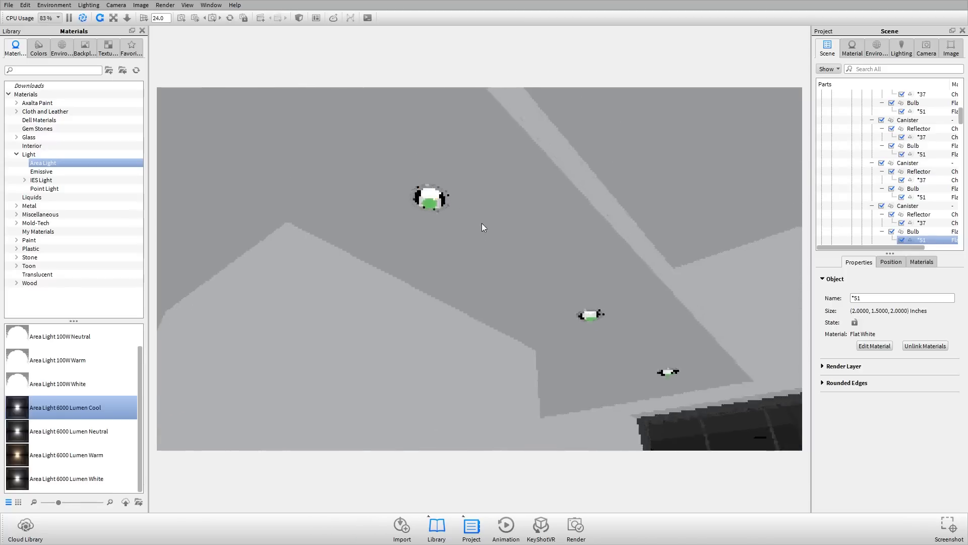
click(432, 209)
drag(461, 208, 549, 221)
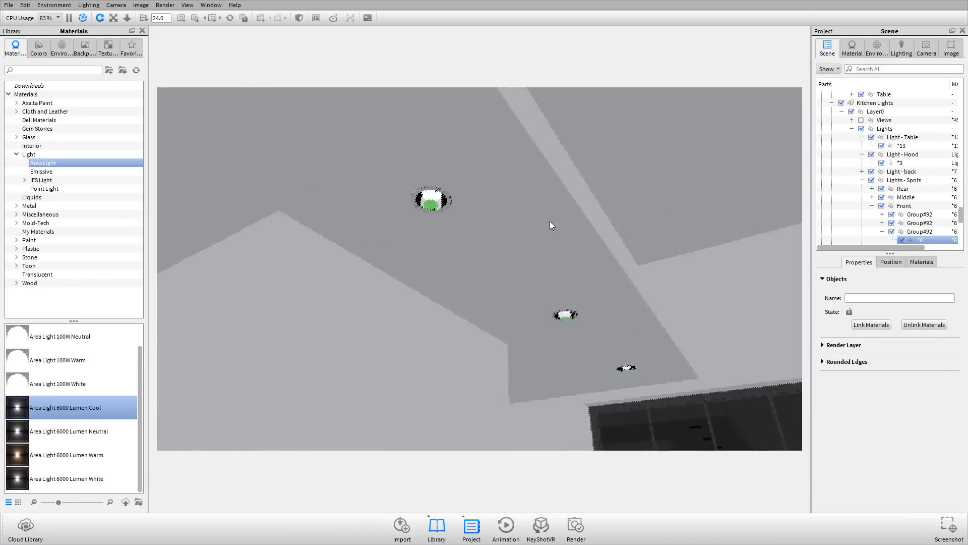
middle_drag(430, 202, 477, 267)
scroll(510, 259, up, 5)
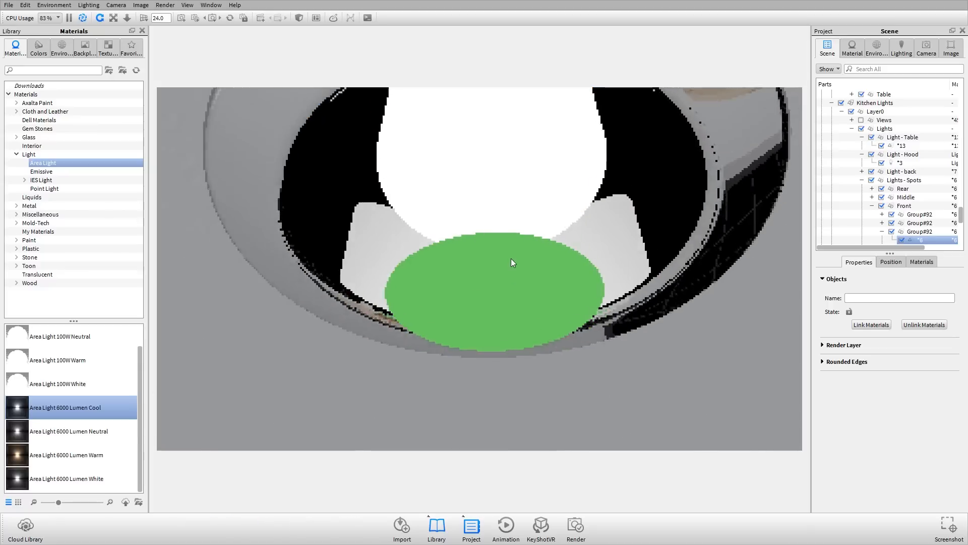
scroll(485, 268, down, 4)
click(482, 271)
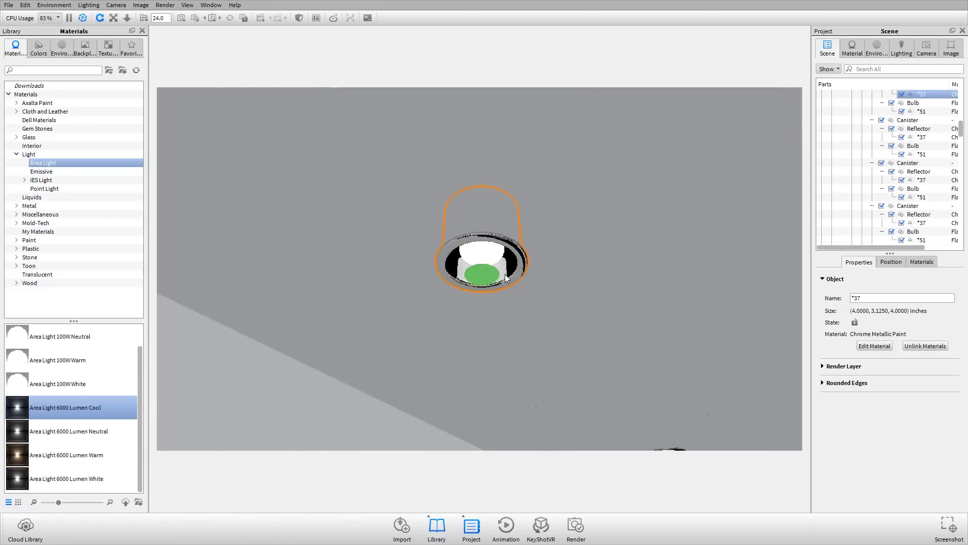
double_click(487, 275)
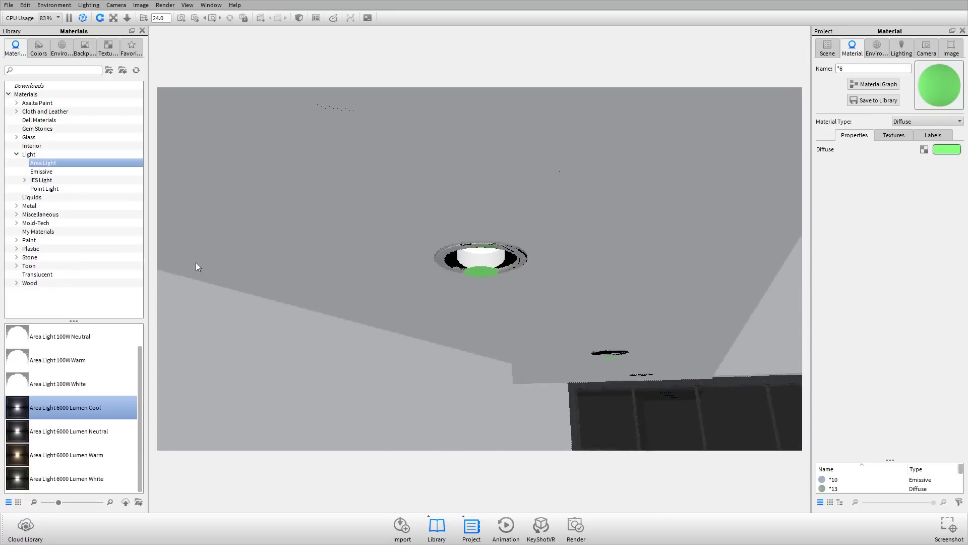
Step: Browse the Modular Lighting Instruments materials under IES Light as large thumbnails down to the Single square LED lights
click(45, 180)
click(25, 180)
click(79, 198)
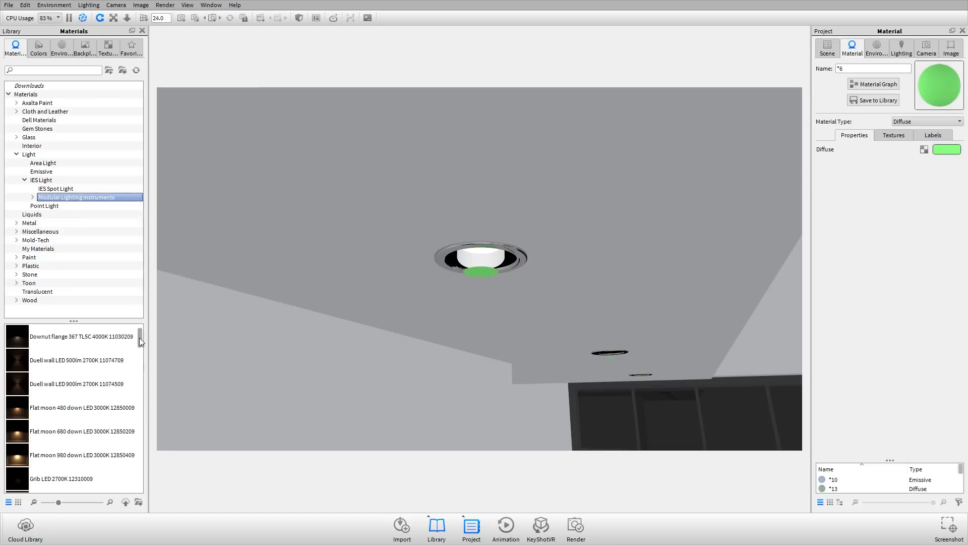
drag(139, 338, 90, 212)
click(18, 503)
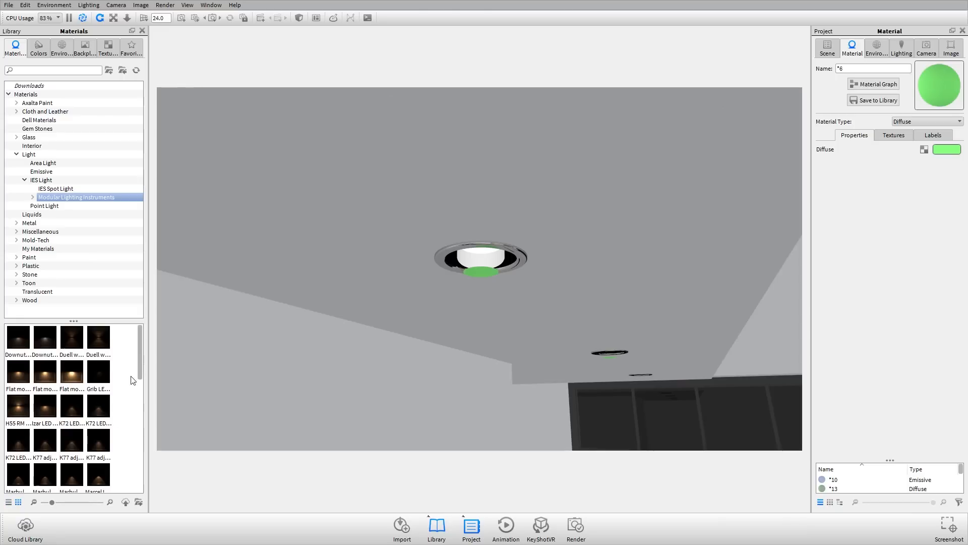
drag(58, 502, 94, 503)
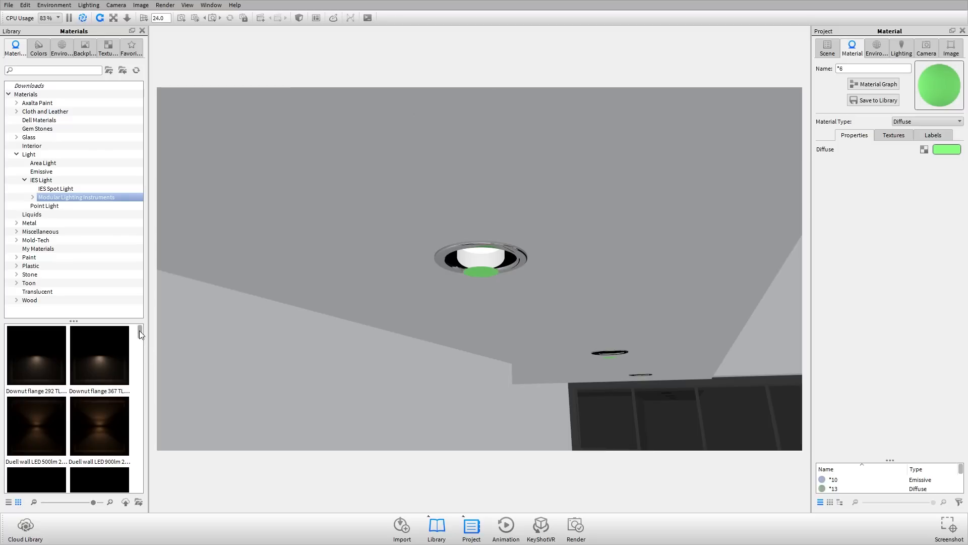
drag(140, 330, 151, 417)
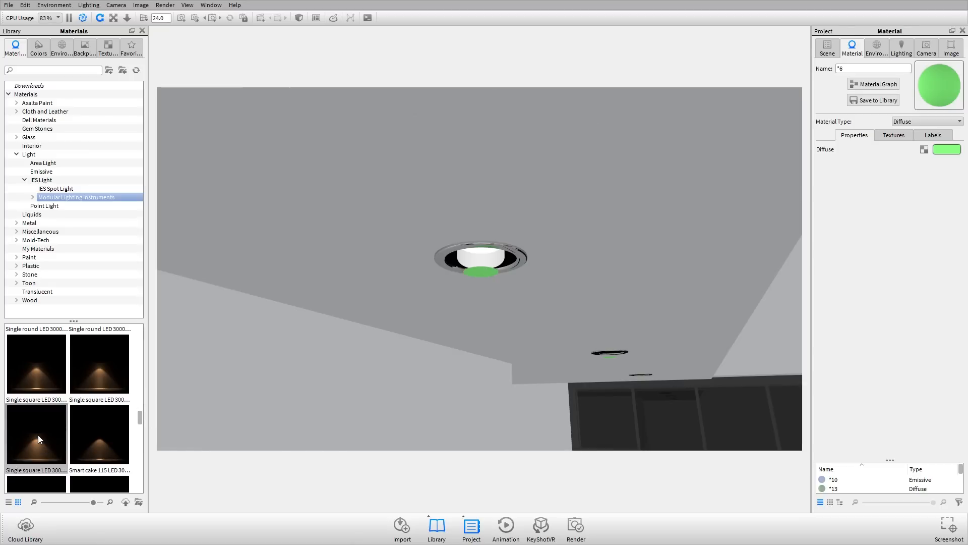
Step: Dismiss the save reminder and apply a Single square LED IES light material to the selected disc in the Front spots group
click(827, 49)
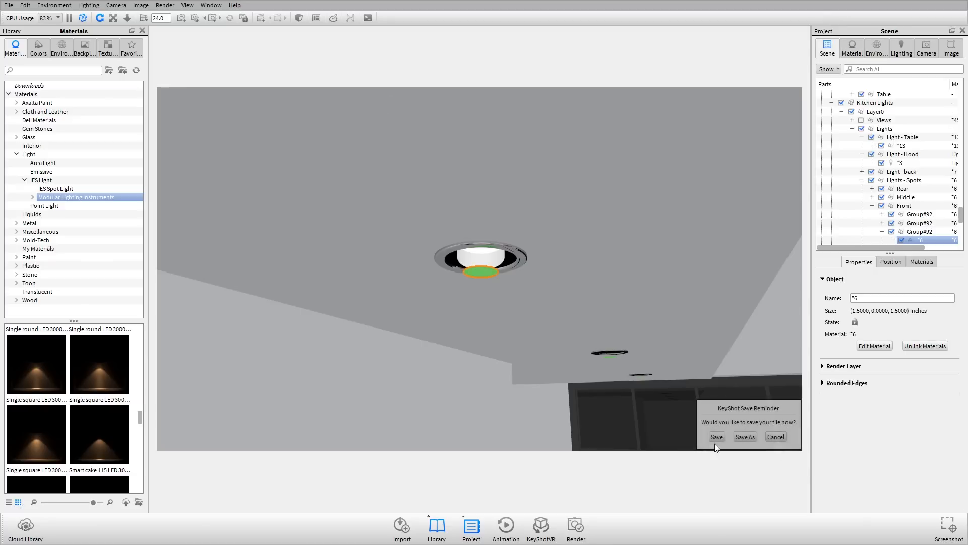
click(776, 436)
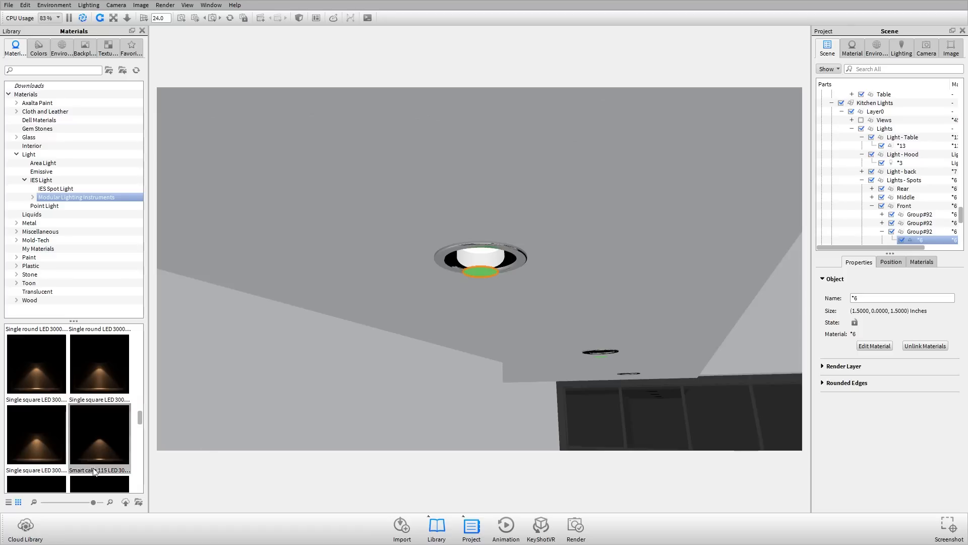
drag(501, 285, 470, 276)
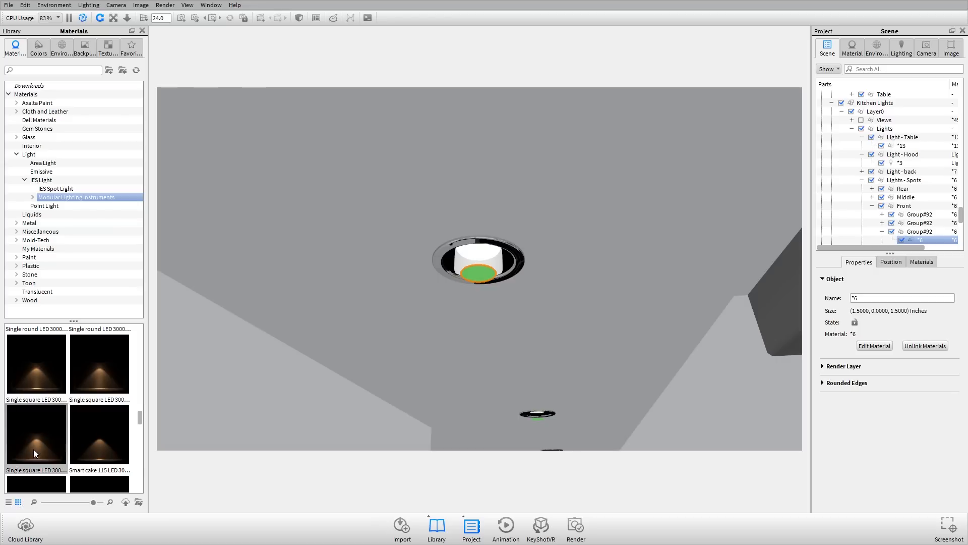
drag(34, 437, 920, 188)
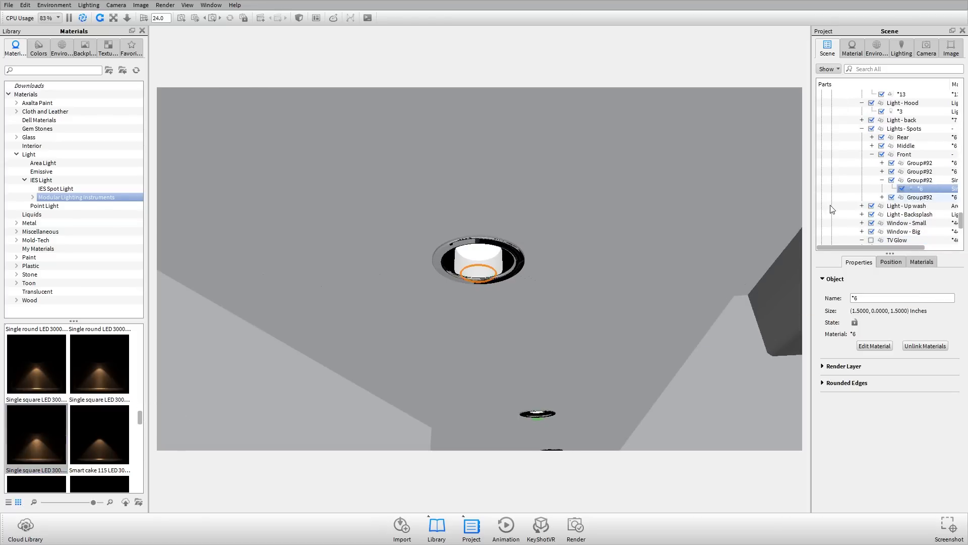
Step: Examine the direction and shape of the IES light's beam at the front ceiling spot, in performance mode and full render
drag(592, 277, 525, 213)
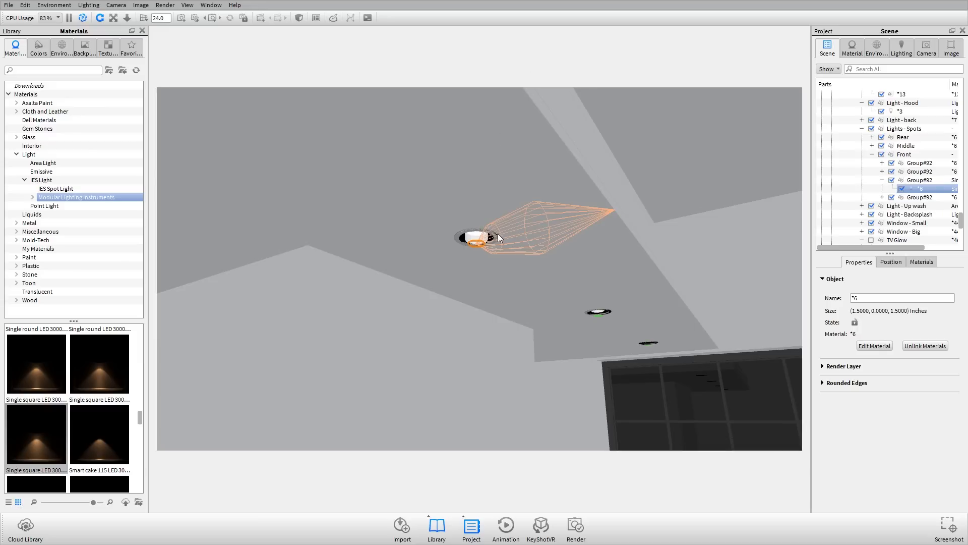
drag(522, 234, 568, 253)
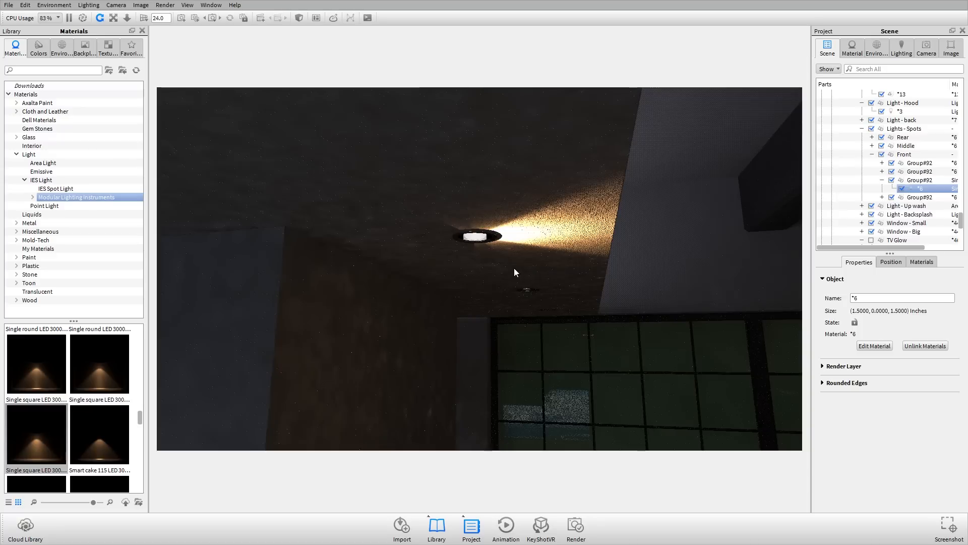
scroll(514, 267, up, 3)
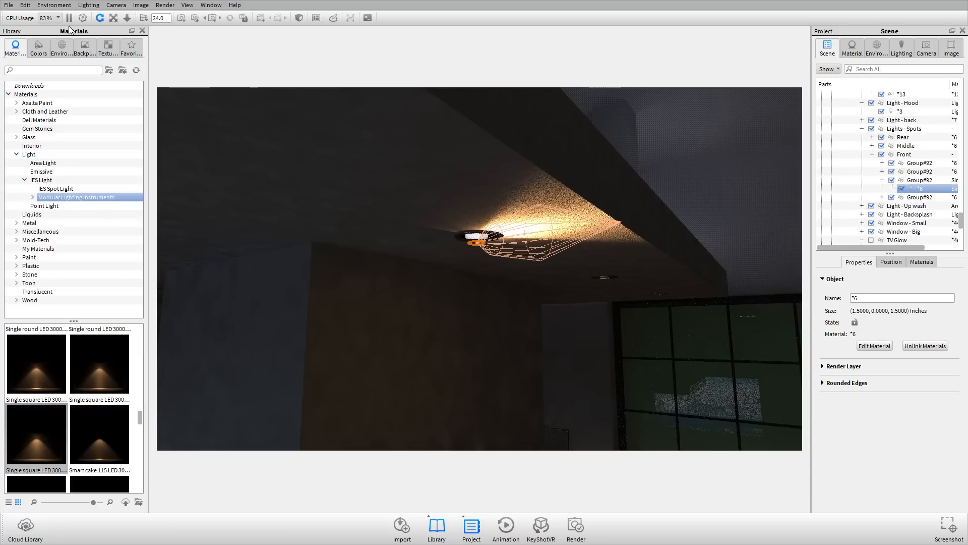
drag(615, 254, 605, 283)
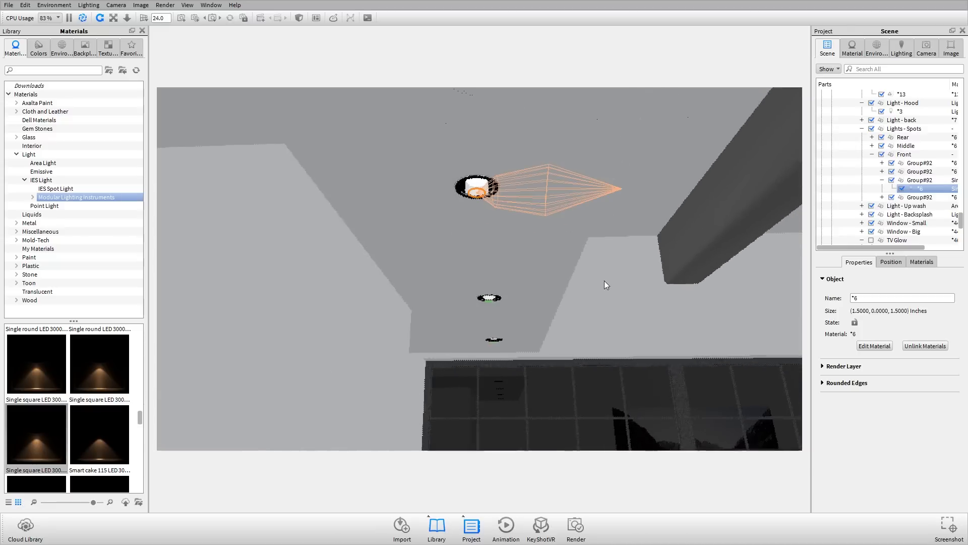
Step: Bring the row of ceiling spots into view and copy the IES light material from the lit disc in the Front group
drag(570, 321, 523, 234)
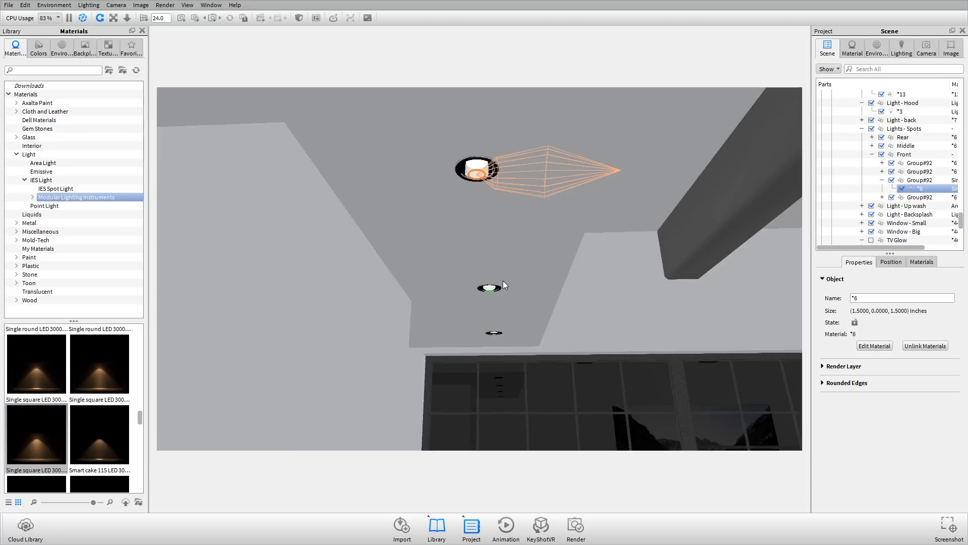
scroll(503, 281, down, 3)
scroll(503, 281, up, 1)
middle_drag(503, 280, 557, 308)
mouse_move(556, 313)
mouse_down()
mouse_move(566, 296)
mouse_move(553, 273)
mouse_move(545, 315)
mouse_up()
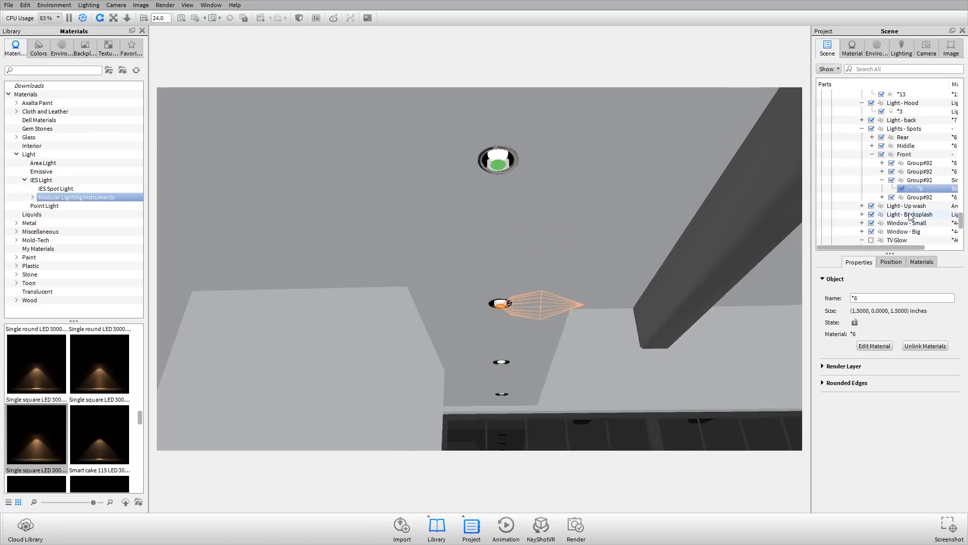
right_click(917, 189)
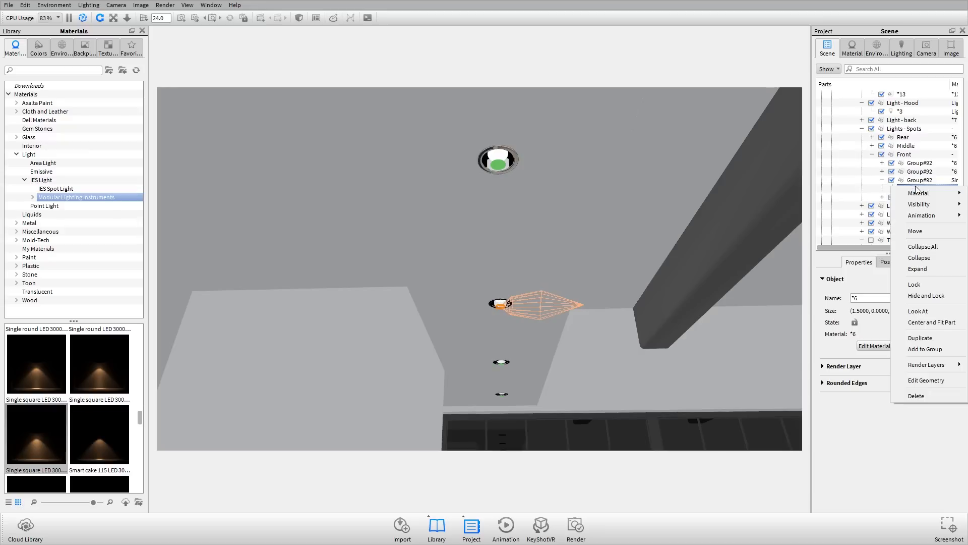
mouse_move(918, 193)
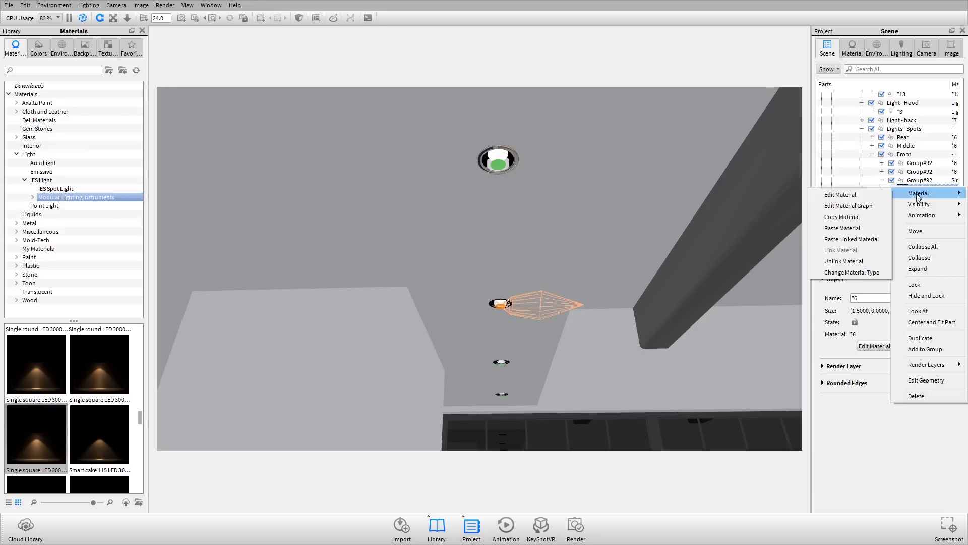
click(864, 216)
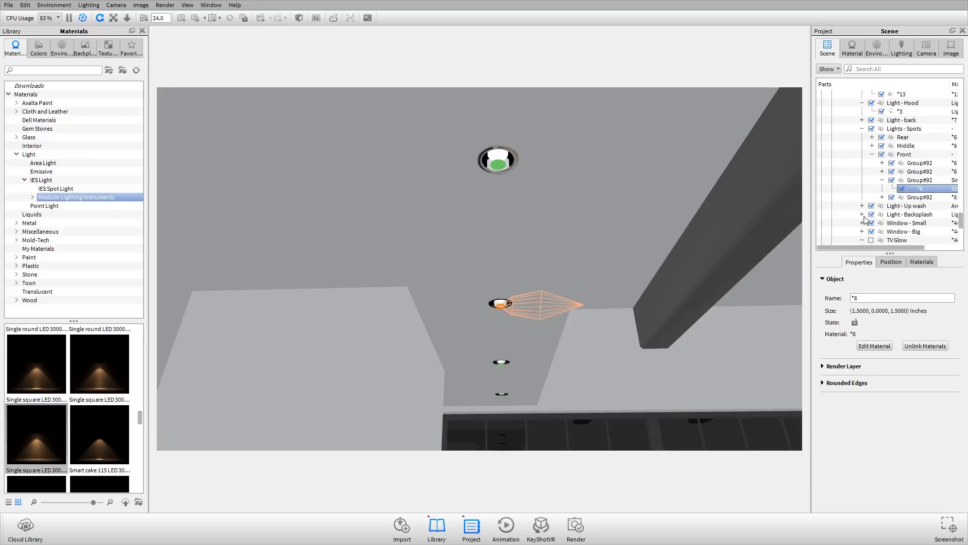
Step: Paste the copied IES light material as linked onto the other three spots in the Front group
click(915, 165)
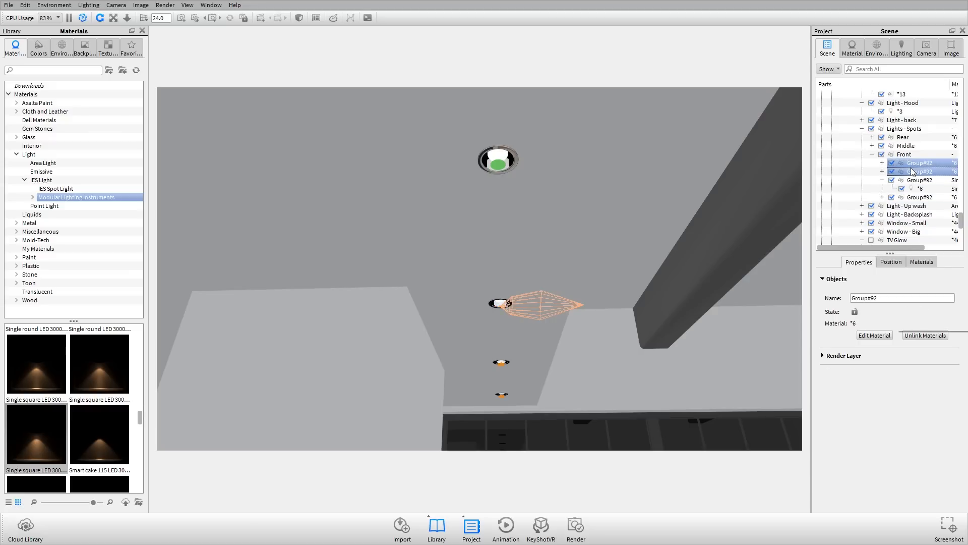
right_click(914, 168)
mouse_move(921, 175)
click(864, 216)
middle_drag(489, 253, 492, 270)
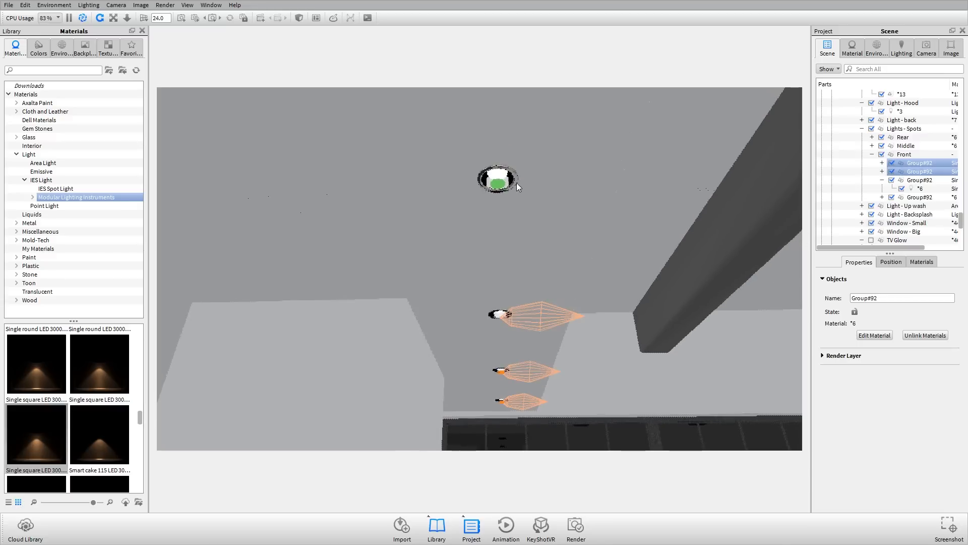
click(497, 188)
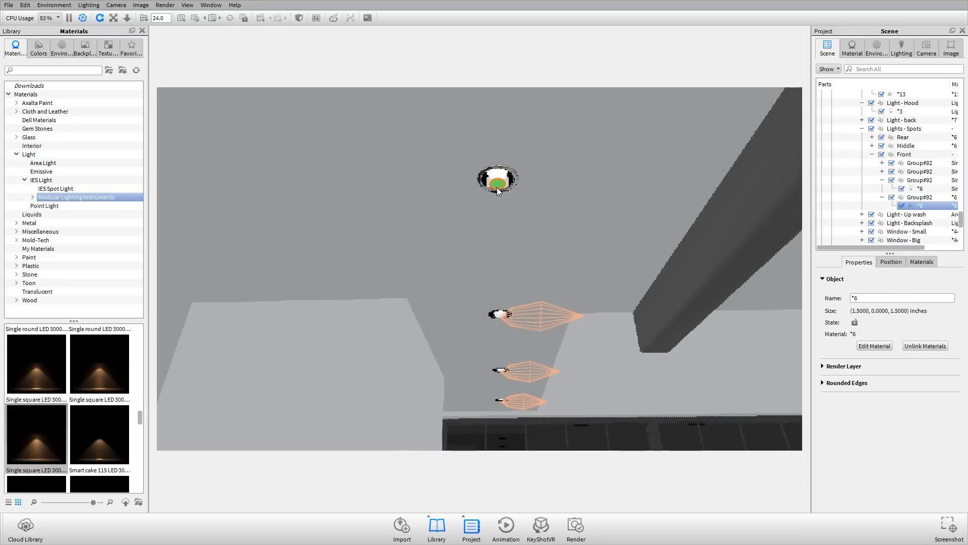
right_click(917, 198)
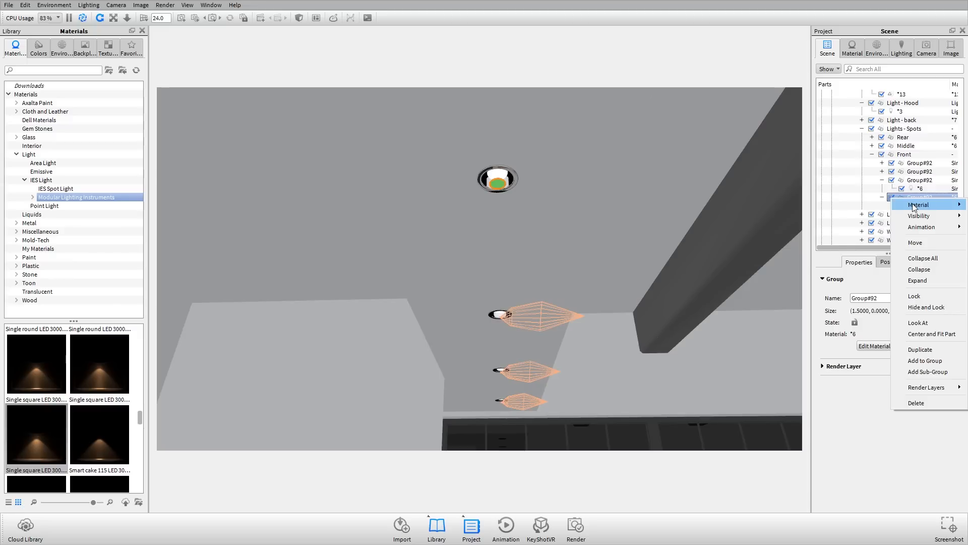
mouse_move(921, 204)
click(860, 247)
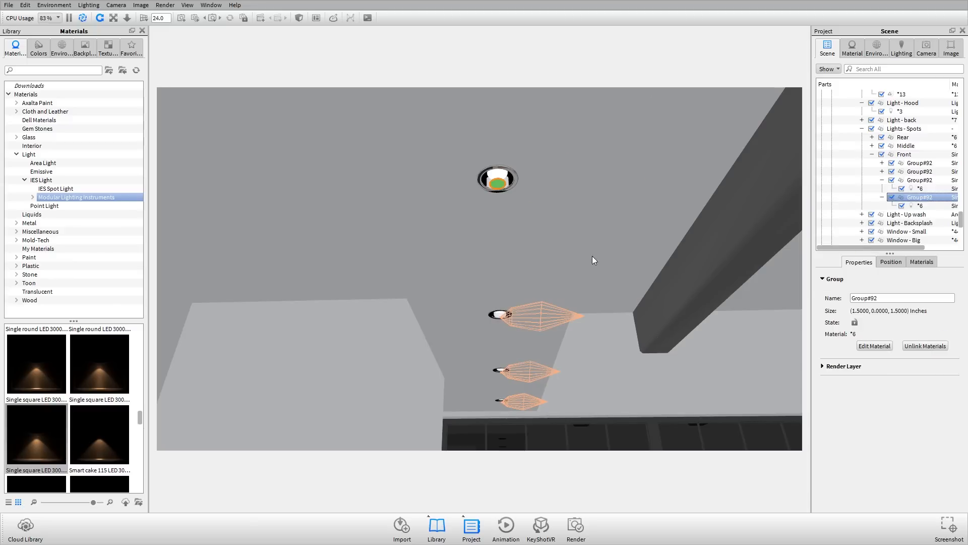
Step: Paste the copied IES light material as linked onto the Rear and Middle groups of ceiling spots
drag(576, 246, 703, 209)
click(902, 137)
shift+click(906, 145)
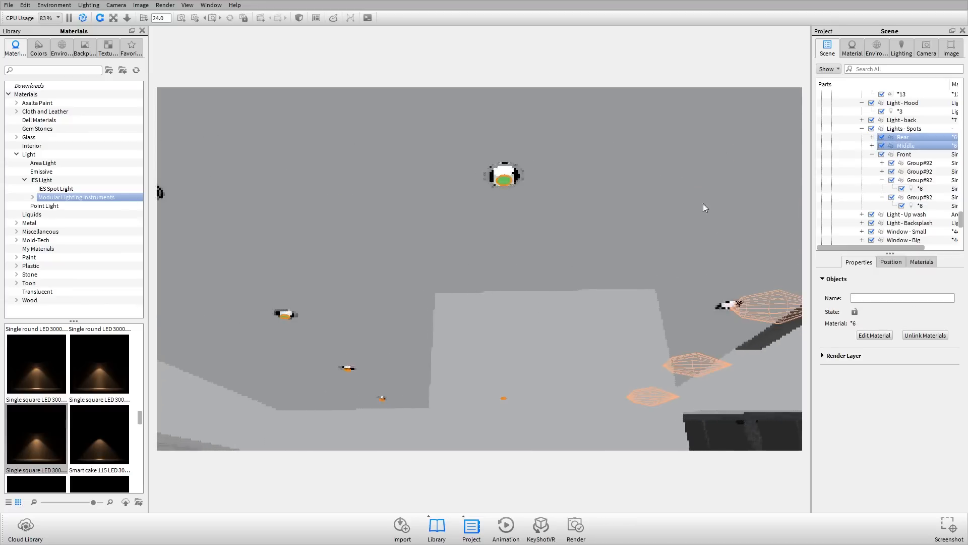
right_click(899, 146)
mouse_move(932, 157)
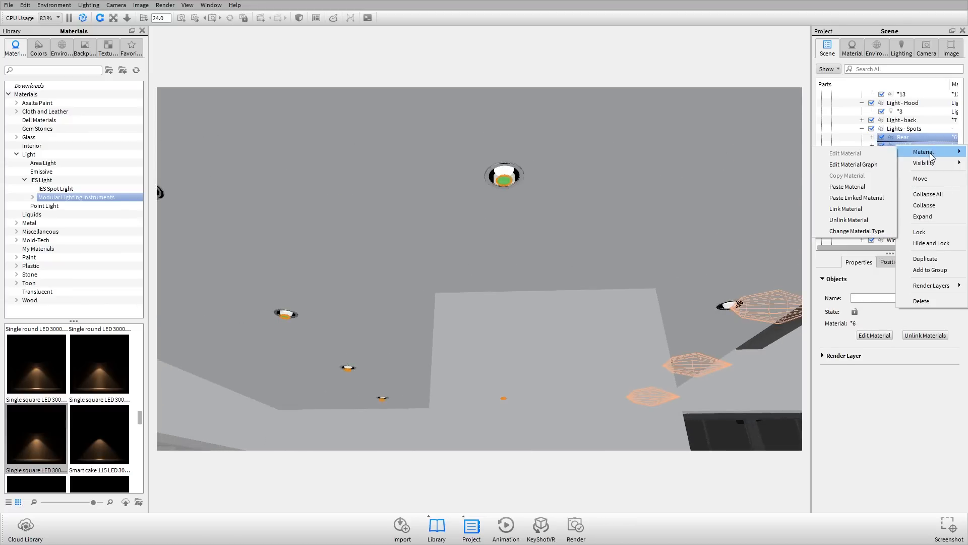
click(870, 198)
drag(535, 234, 608, 249)
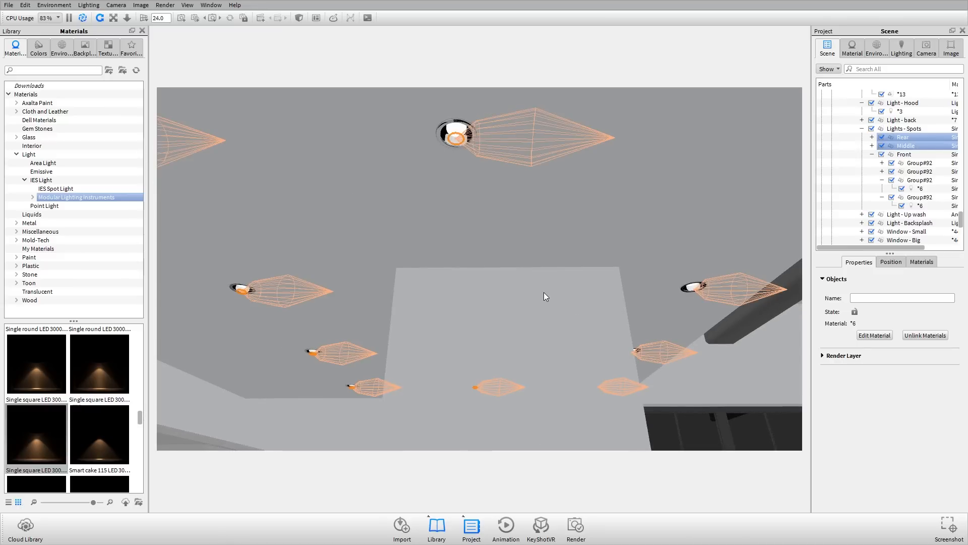
drag(634, 246, 613, 252)
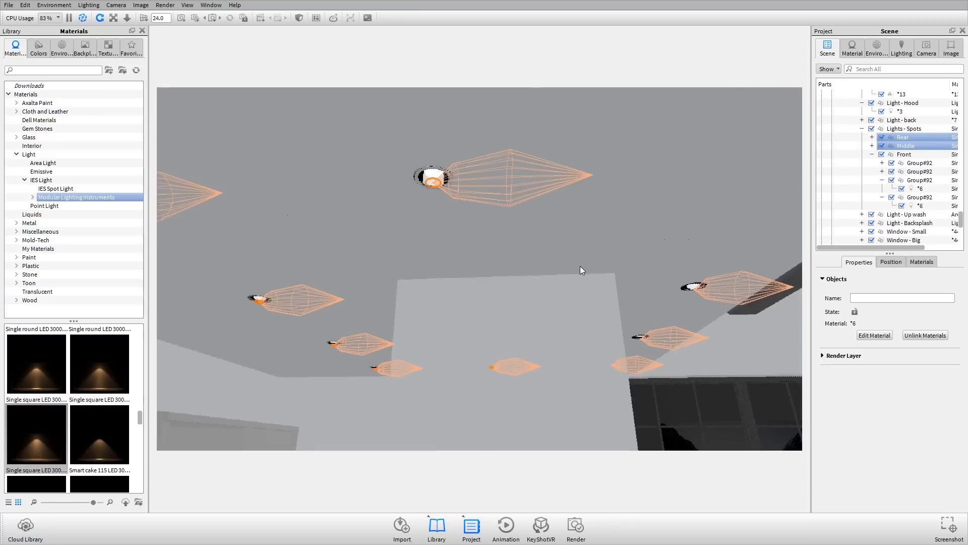
Step: Select the Rear group of ceiling spots and open the Geometry View
scroll(579, 280, up, 3)
scroll(578, 285, down, 5)
drag(579, 283, 526, 285)
drag(566, 195, 530, 186)
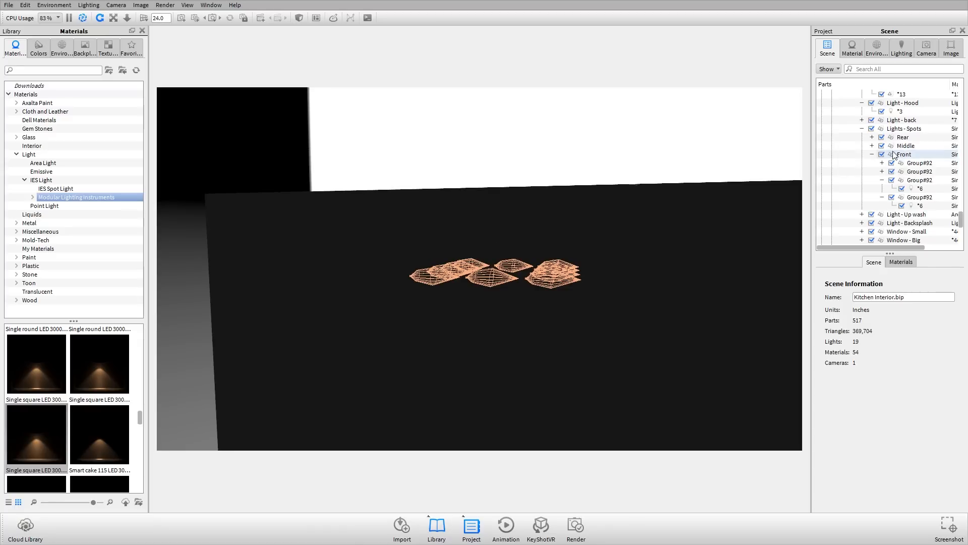
click(903, 137)
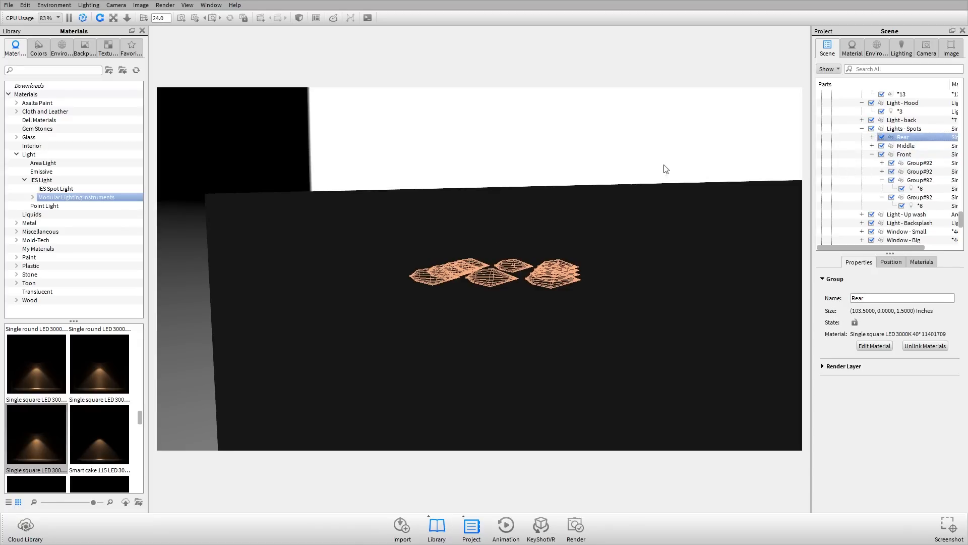
click(298, 17)
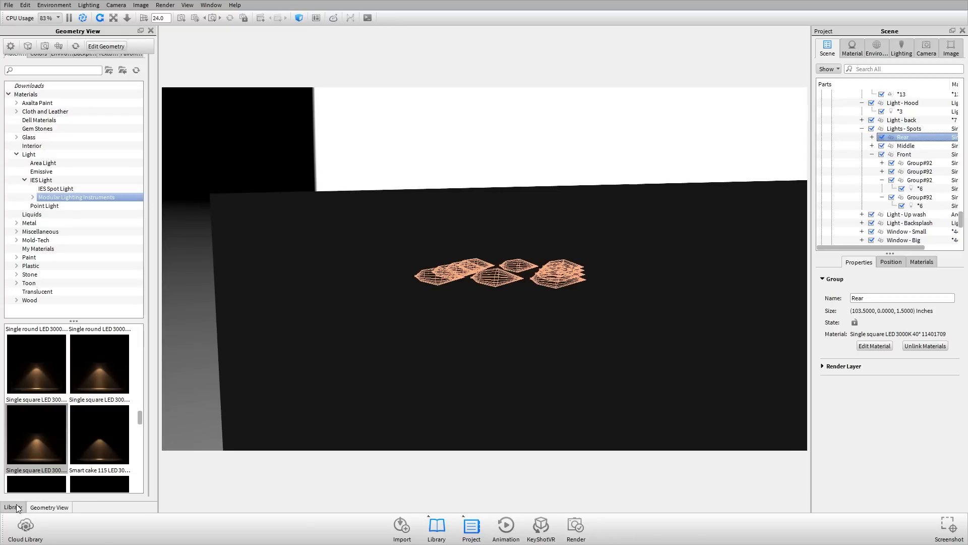
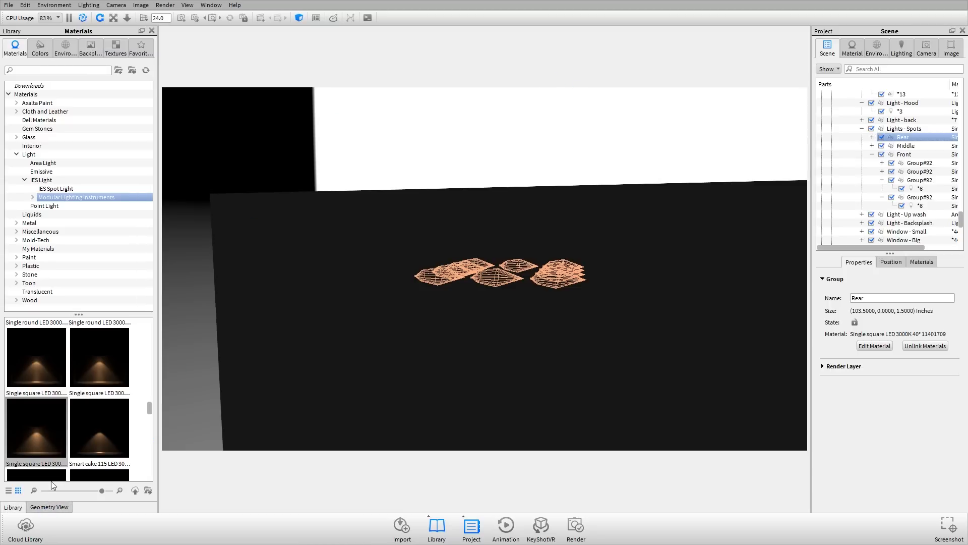
Step: Float the Geometry View as an enlarged window and inspect the kitchen model in it from several angles
click(49, 507)
drag(76, 32, 436, 205)
drag(440, 112, 358, 110)
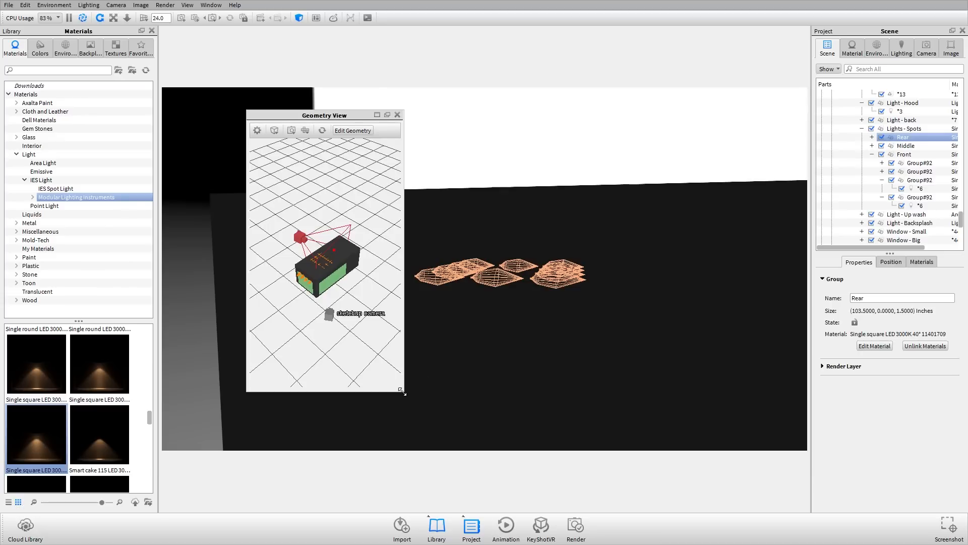
drag(402, 391, 539, 368)
drag(486, 263, 428, 261)
scroll(429, 262, up, 5)
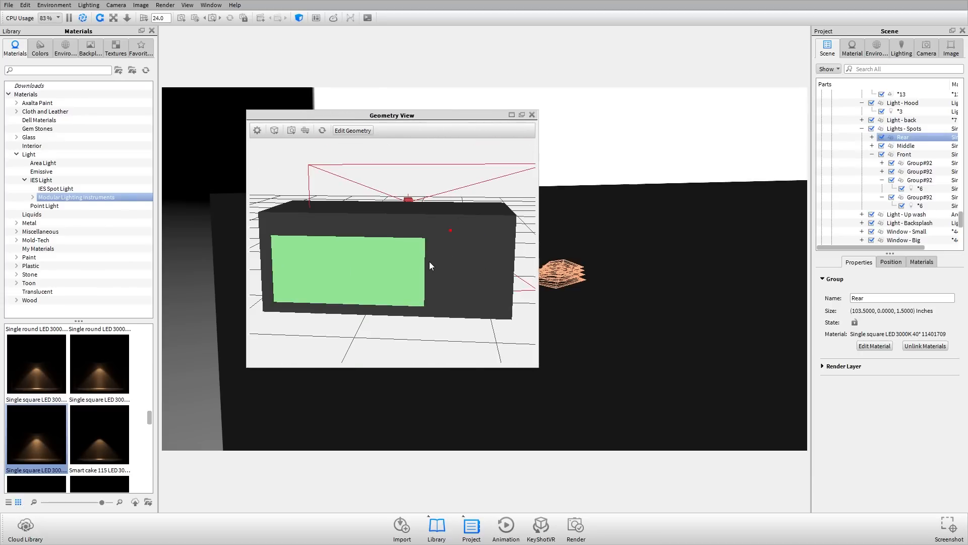
scroll(413, 262, up, 3)
scroll(412, 258, down, 1)
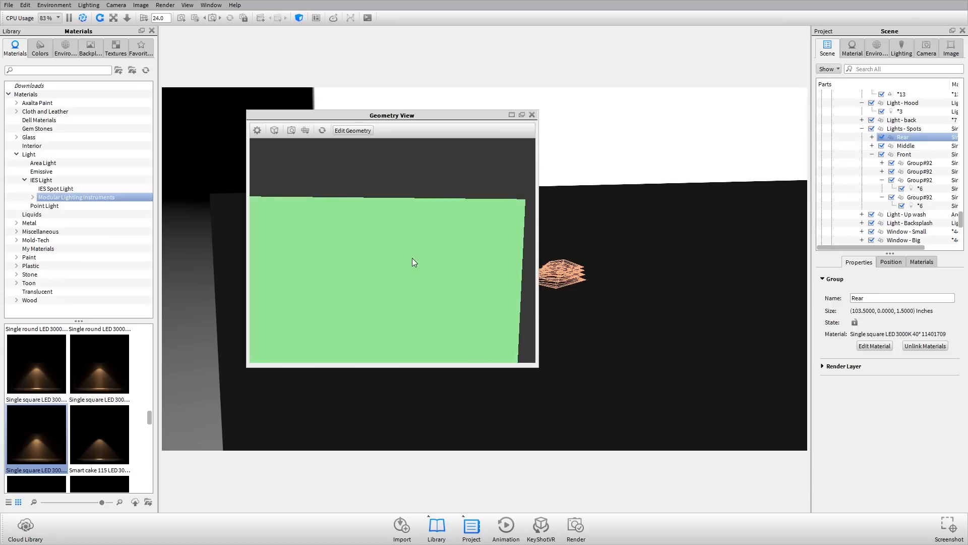
scroll(412, 258, down, 5)
drag(413, 258, 495, 254)
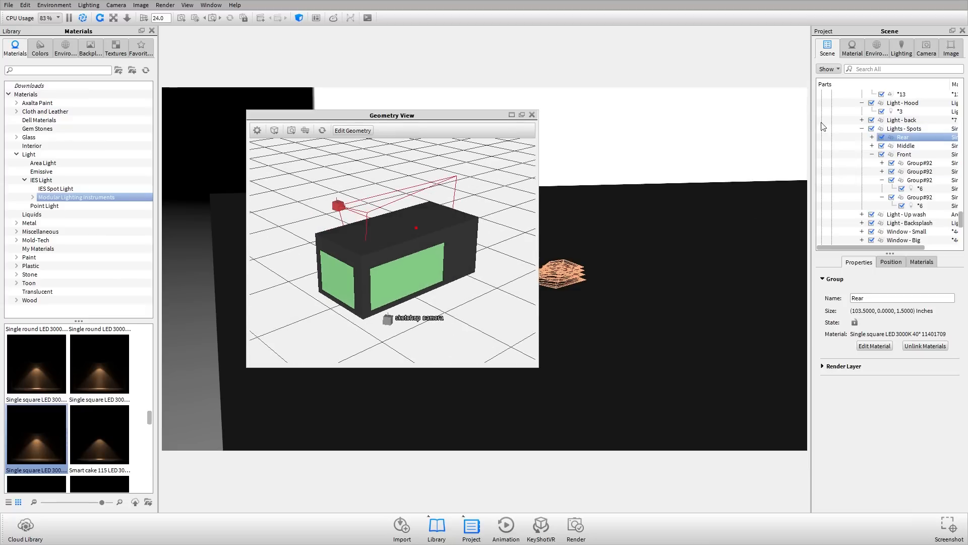
Step: Rotate the Rear spots group about 90° with the Move tool in the Geometry View so its beams point straight down
click(902, 146)
click(900, 139)
drag(495, 195, 481, 191)
right_click(433, 168)
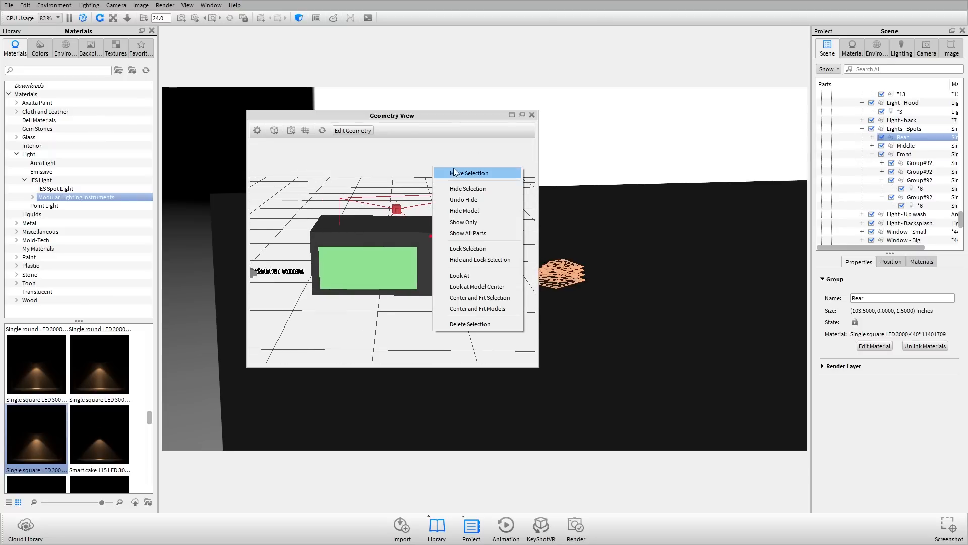
click(466, 195)
drag(510, 181, 508, 160)
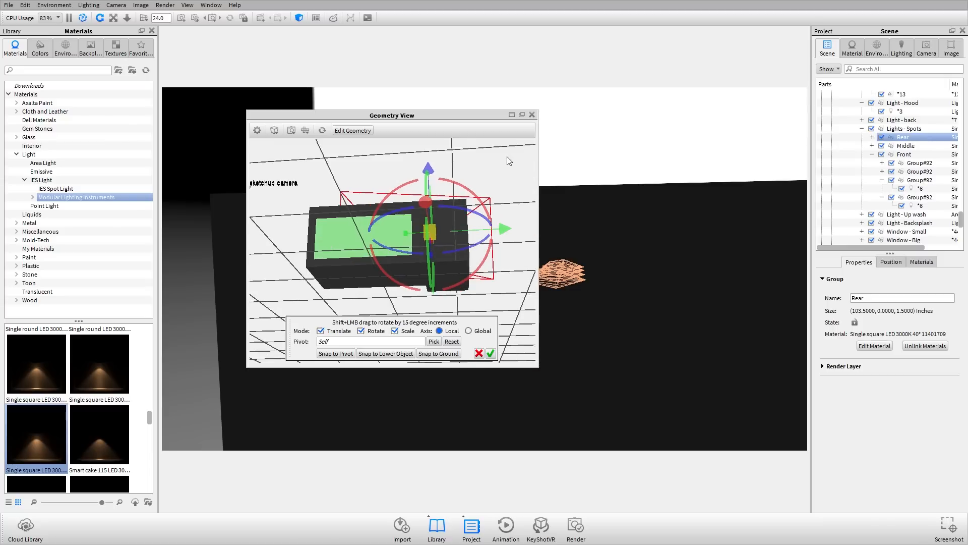
drag(456, 119, 864, 133)
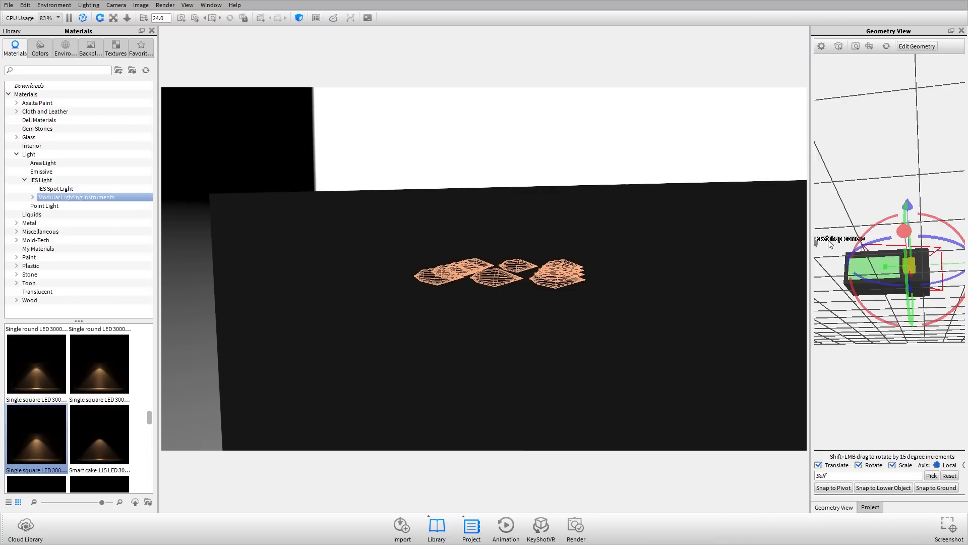
drag(879, 33, 725, 50)
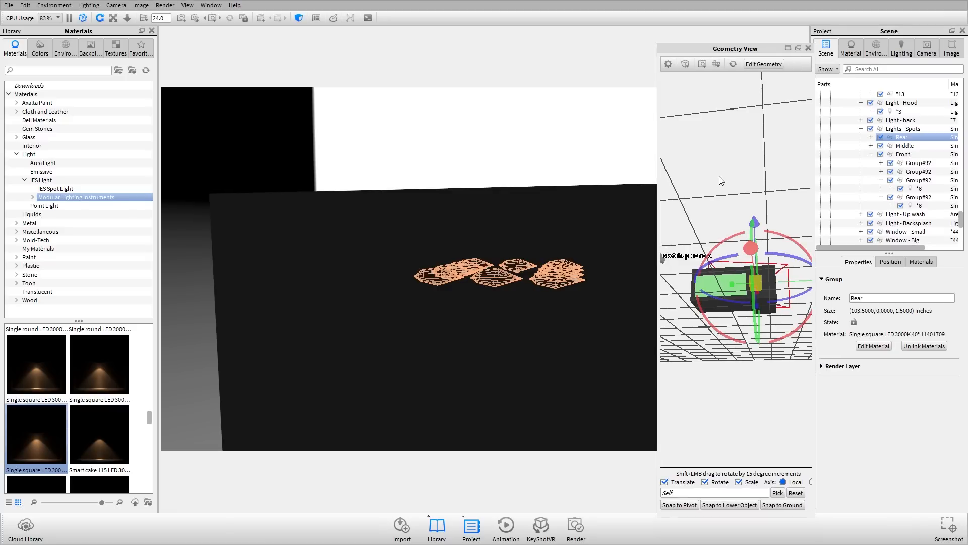
drag(720, 178, 634, 190)
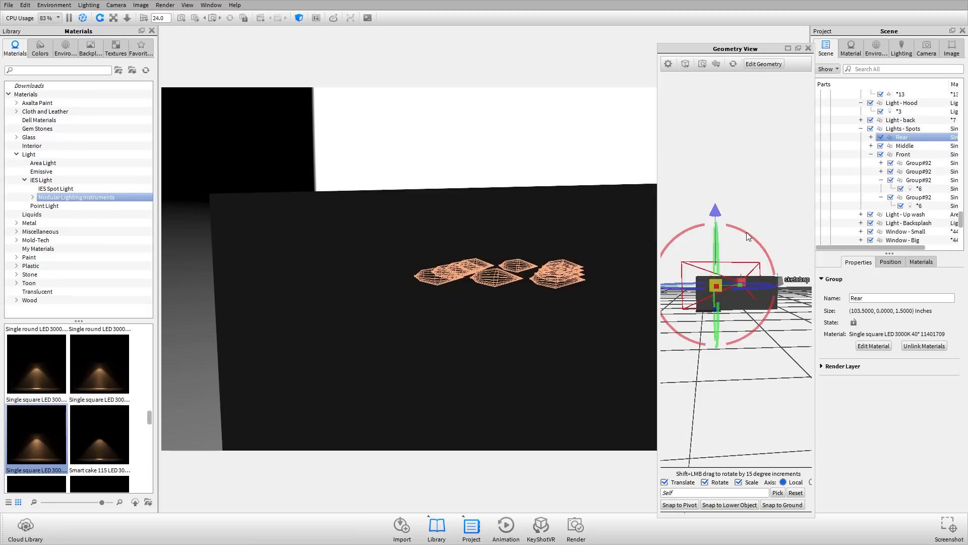
drag(743, 233, 752, 320)
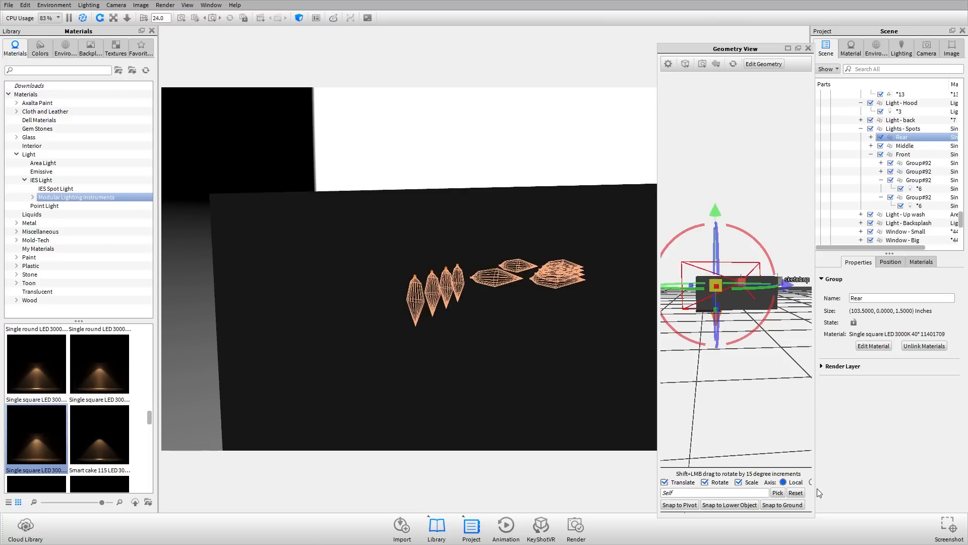
drag(731, 54, 654, 61)
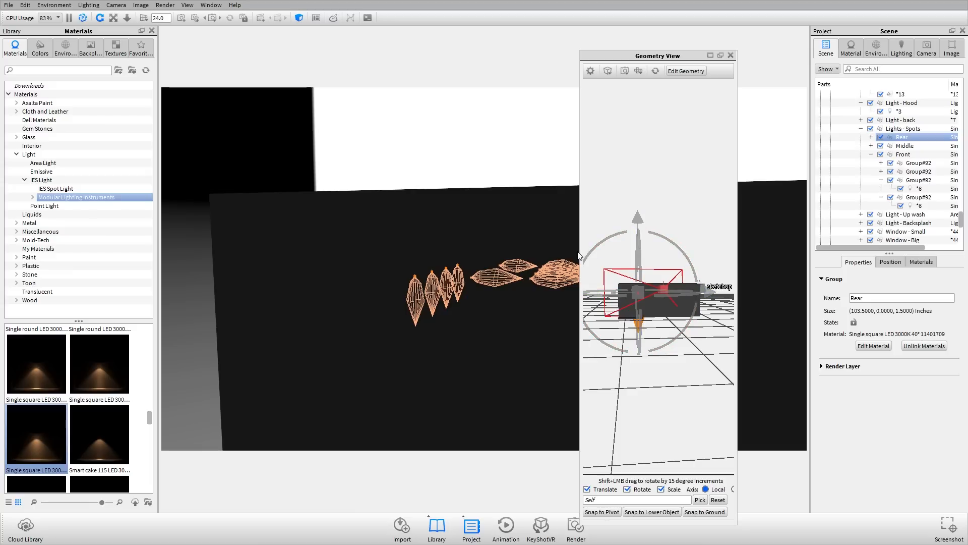
drag(583, 253, 493, 252)
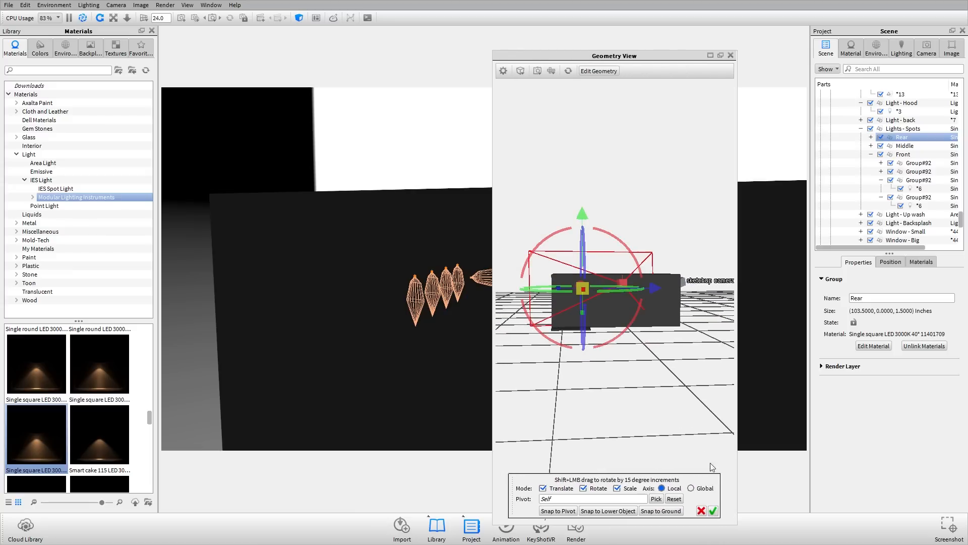
click(714, 511)
Step: Rotate the Middle spots group about 90° with the Move tool so its beams point straight down
click(904, 145)
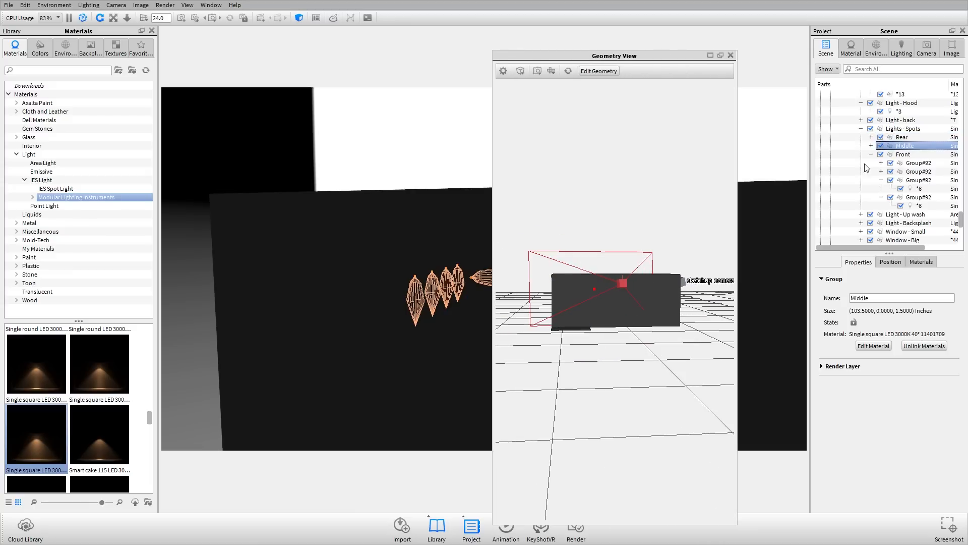
right_click(622, 175)
click(639, 178)
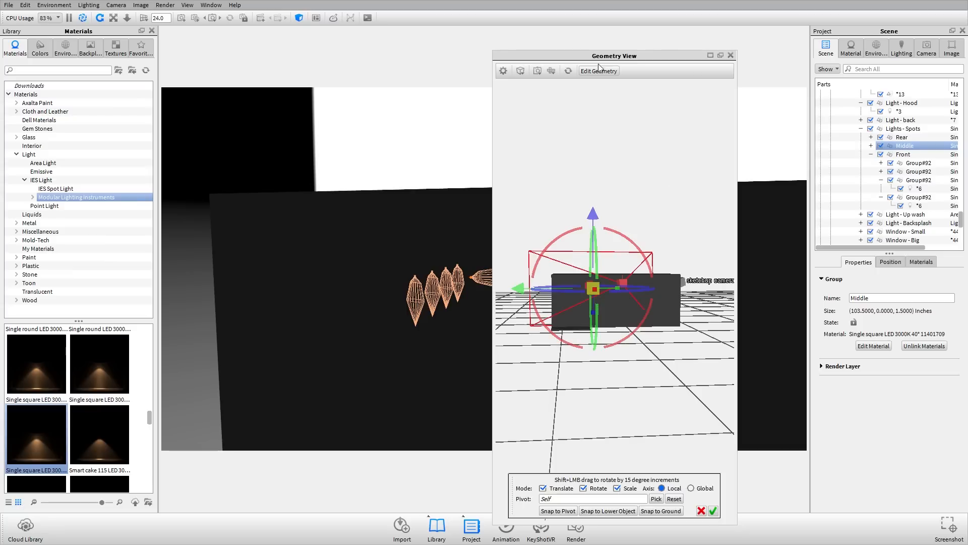
drag(601, 56, 648, 58)
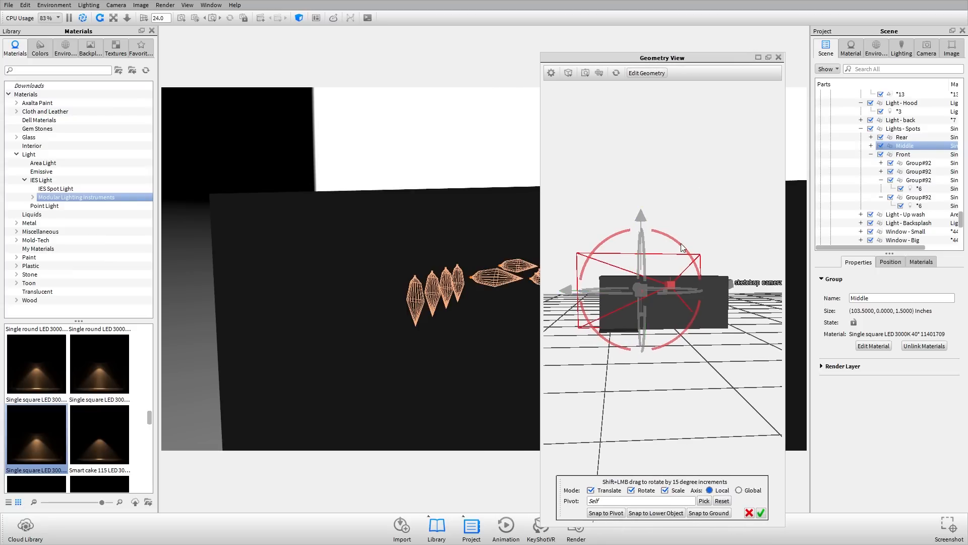
drag(681, 243, 682, 303)
click(723, 499)
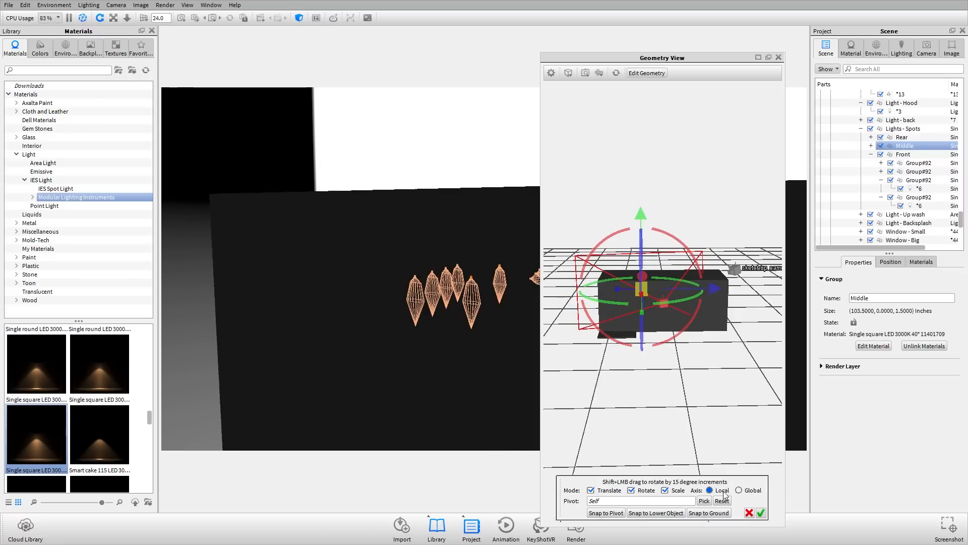
click(760, 512)
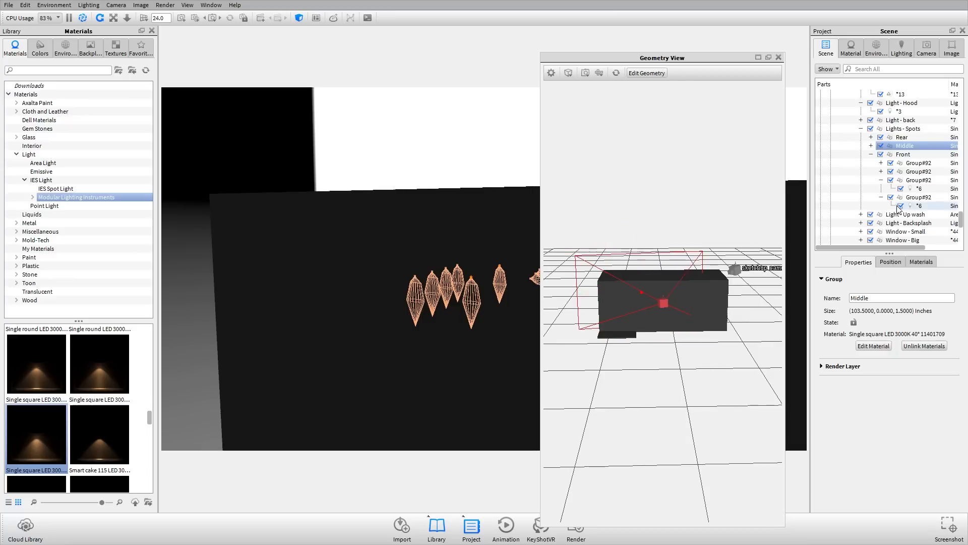
Step: Rotate the Front spots group about 90° so its beams point straight down, and close the Geometry View
right_click(903, 154)
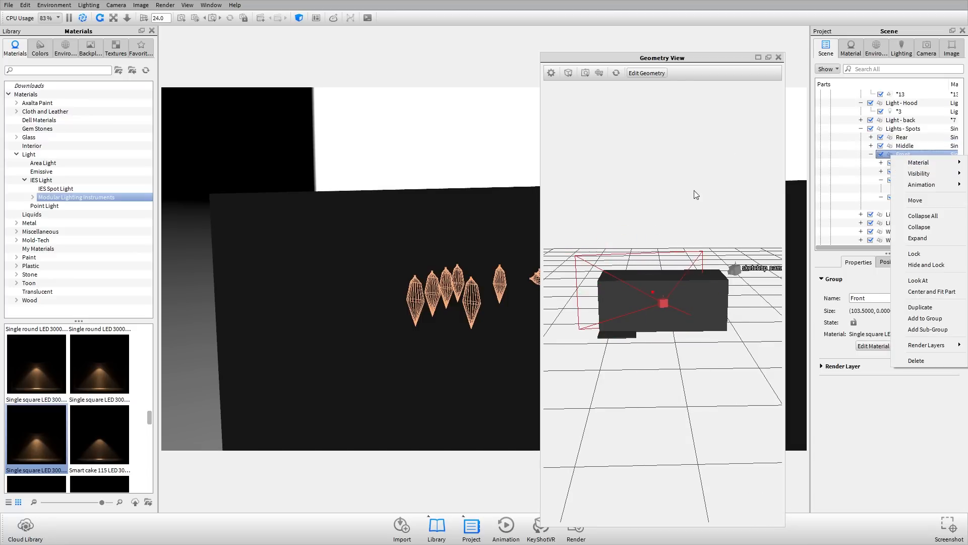
right_click(624, 125)
click(659, 132)
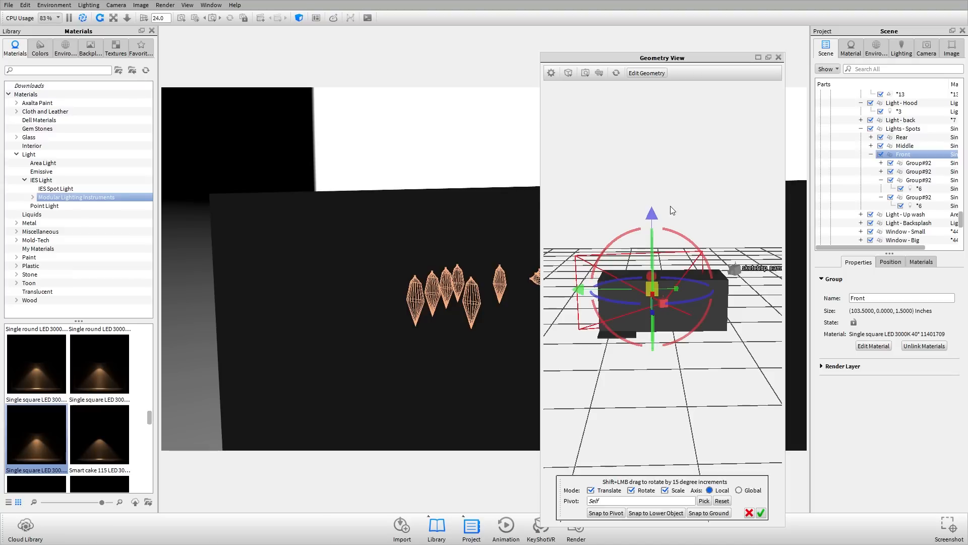
drag(675, 231, 685, 305)
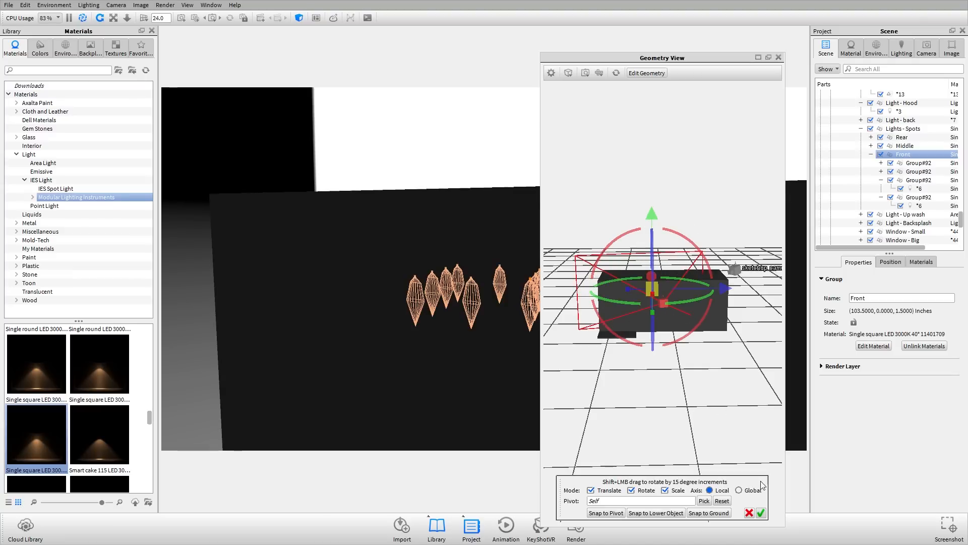
click(761, 513)
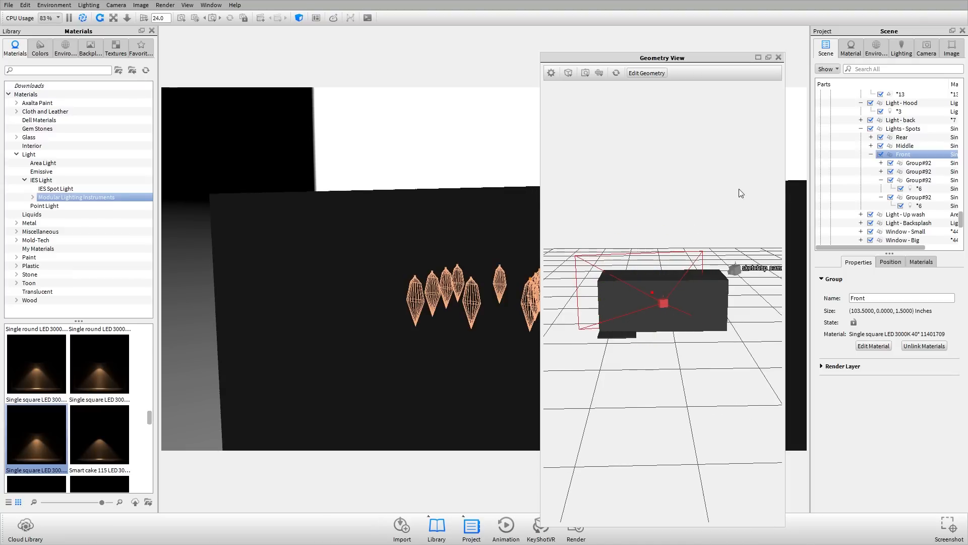
click(780, 58)
drag(574, 401, 535, 268)
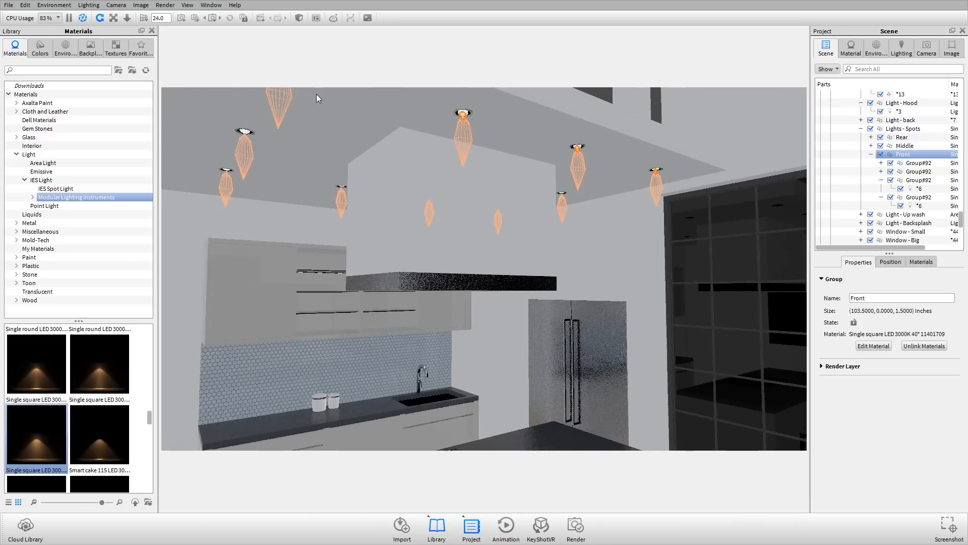
Step: Turn off Performance Mode and change the ceiling spots' IES light color to a pale peach at 97% brightness
click(82, 18)
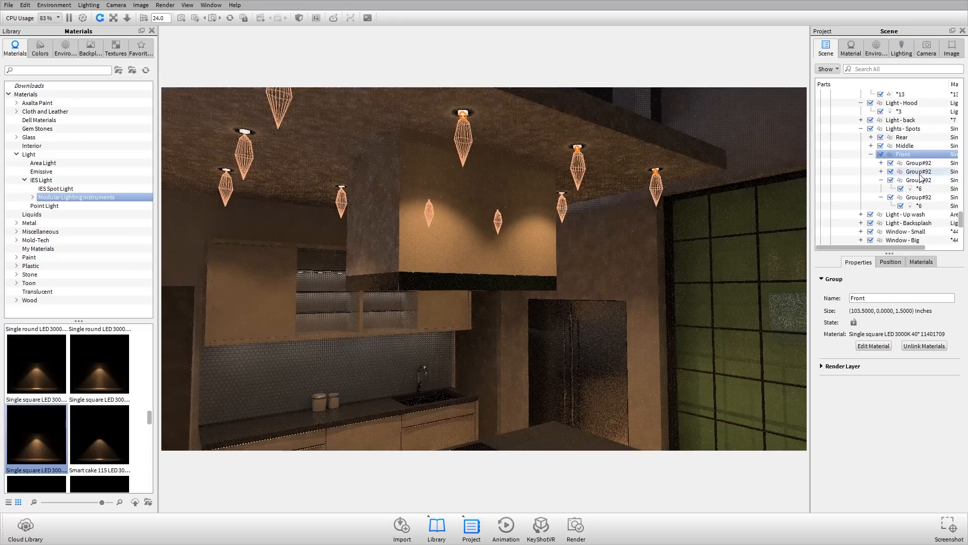
click(919, 205)
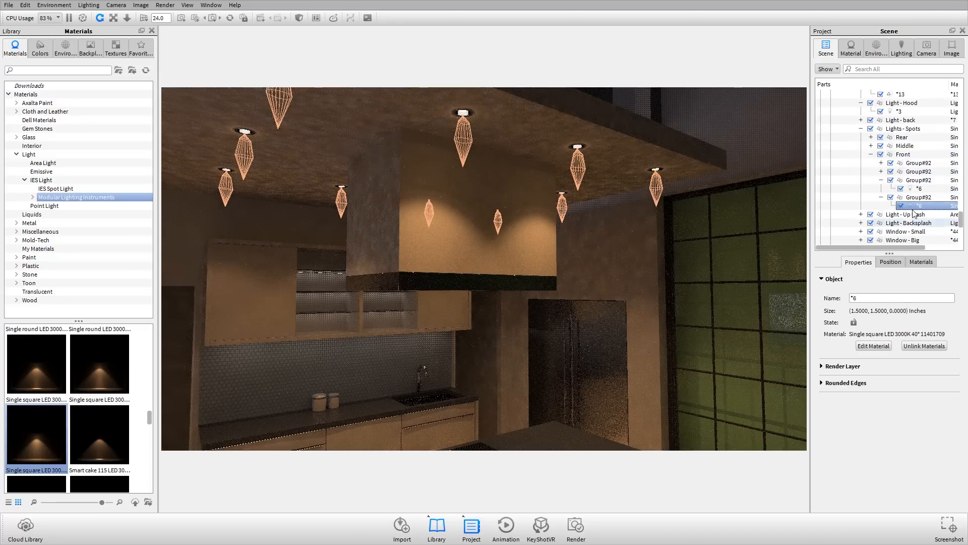
click(874, 346)
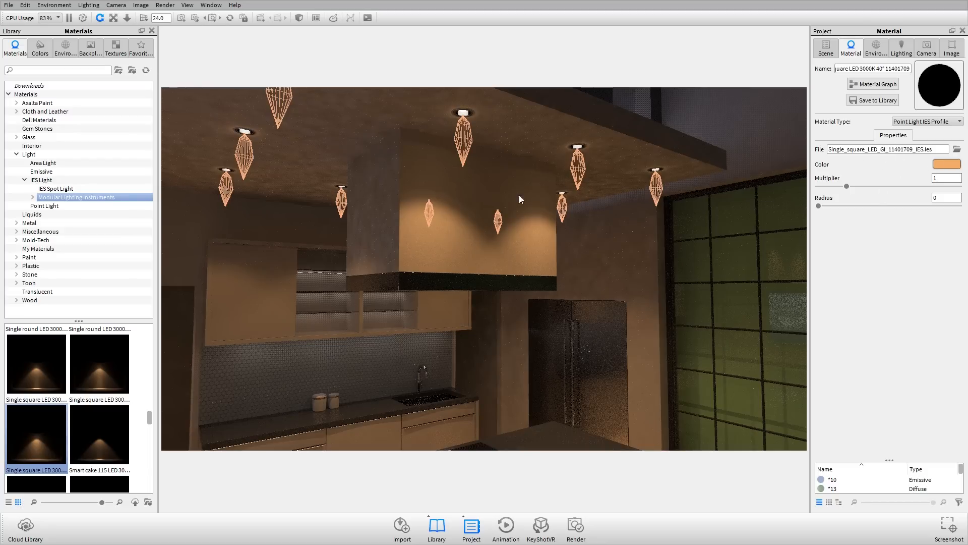
click(950, 168)
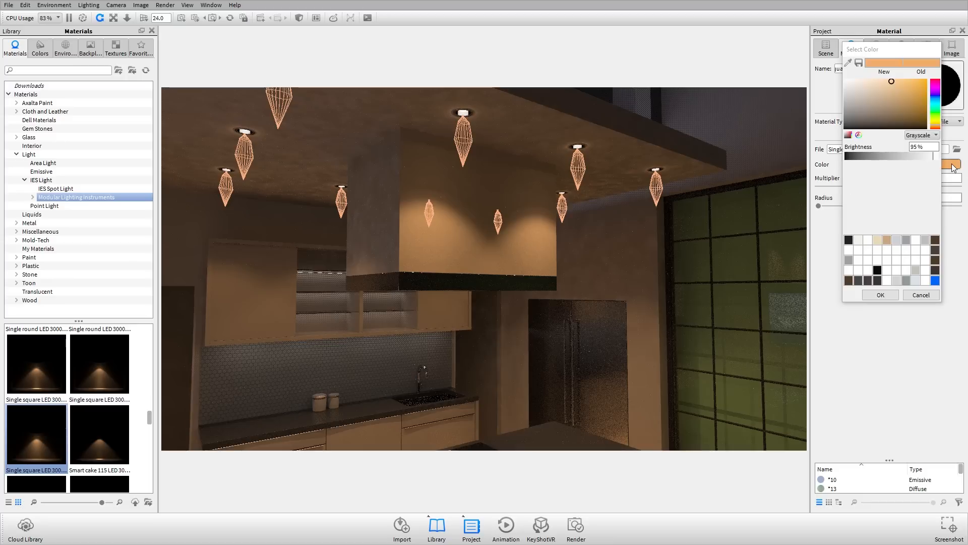
click(857, 80)
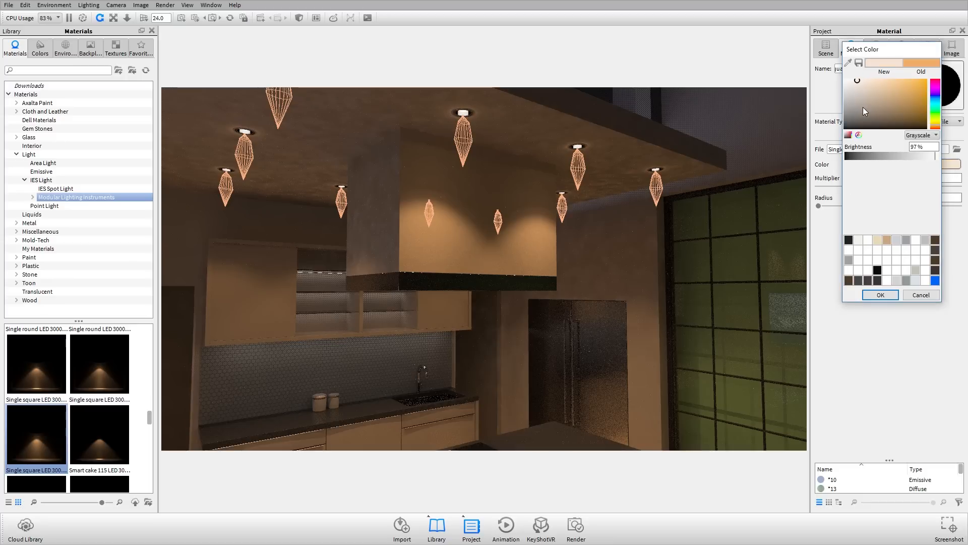
click(880, 294)
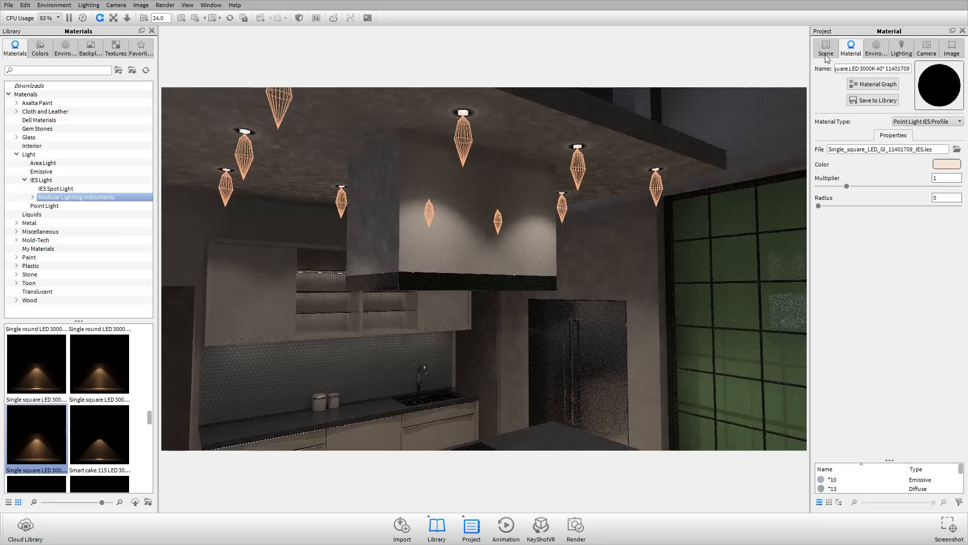
Step: Add the prefix "Light - " to the spots' material name, making it "Light - Single square LED 3000K 40° 11401709"
click(405, 187)
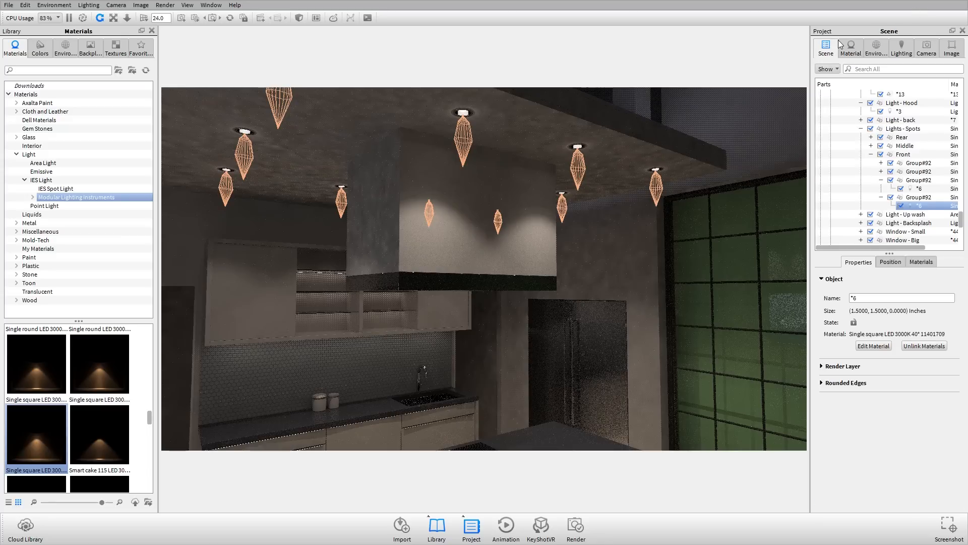
click(851, 48)
drag(854, 68, 774, 73)
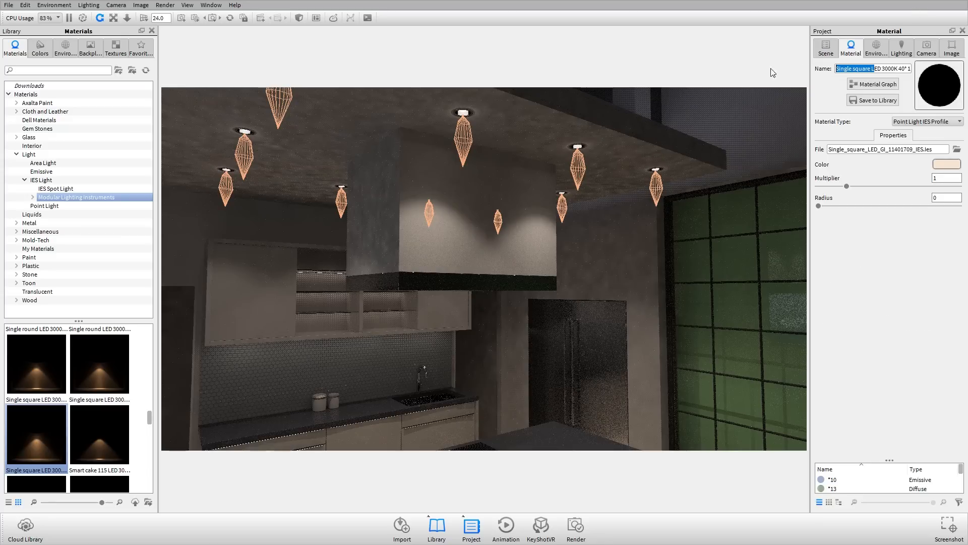
click(837, 68)
key(Right)
key(Right)
key(Right)
key(Right)
key(Right)
key(Right)
key(Right)
key(Right)
key(Right)
key(Right)
key(Right)
key(Right)
key(Right)
key(Right)
key(Right)
key(Right)
key(Right)
key(Right)
key(Right)
key(Right)
key(Tab)
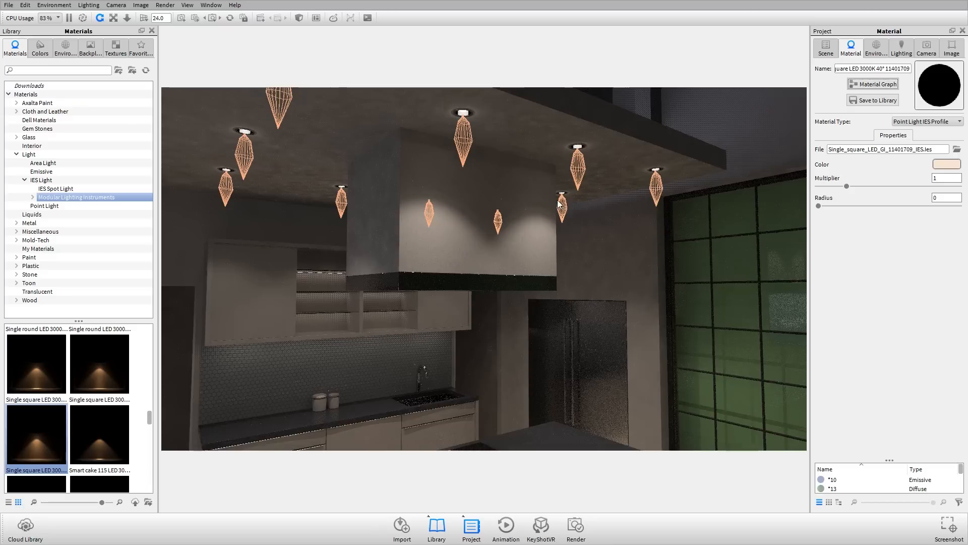
click(826, 48)
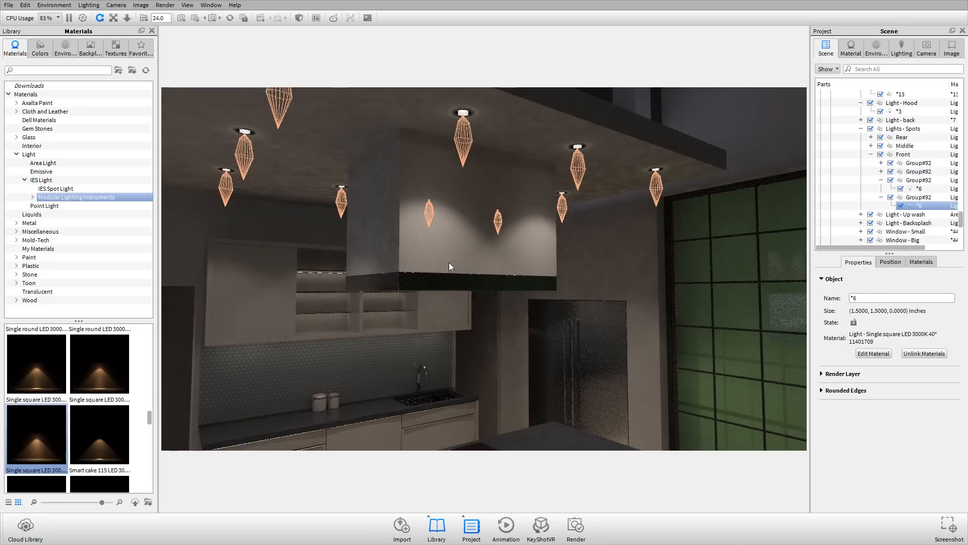
Step: Show the building from outside in Performance Mode and open the green window panel's material for editing
scroll(571, 257, up, 10)
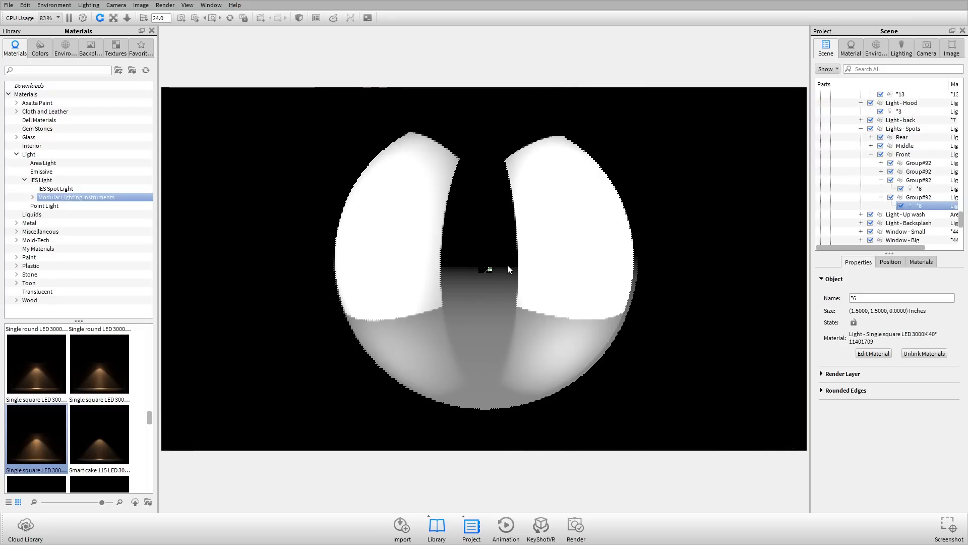
scroll(492, 264, up, 3)
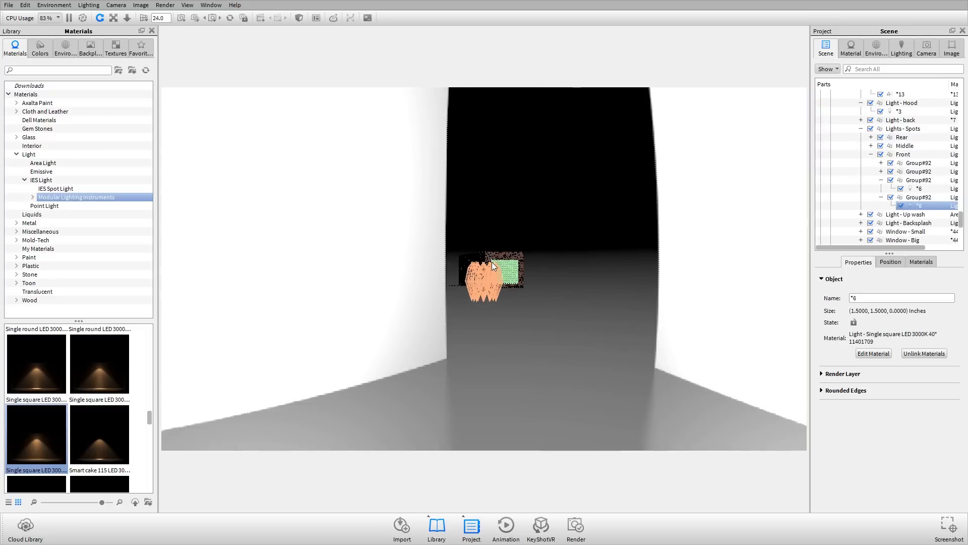
scroll(492, 262, up, 3)
scroll(580, 235, up, 5)
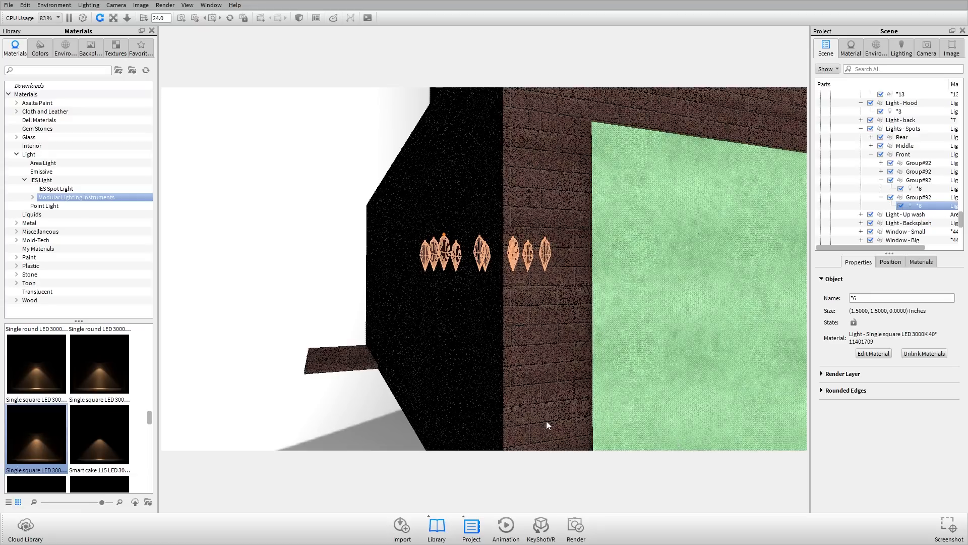
click(337, 167)
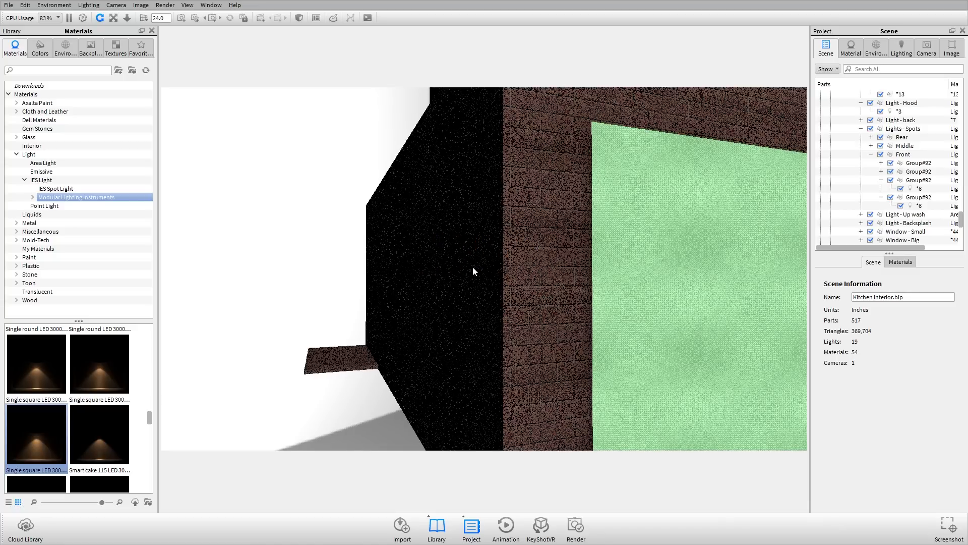
drag(602, 265, 590, 267)
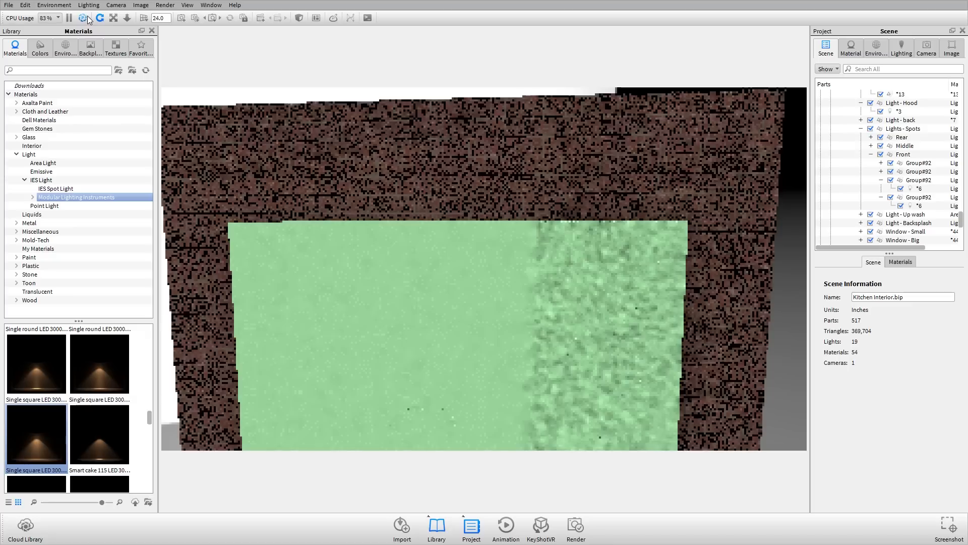
click(85, 18)
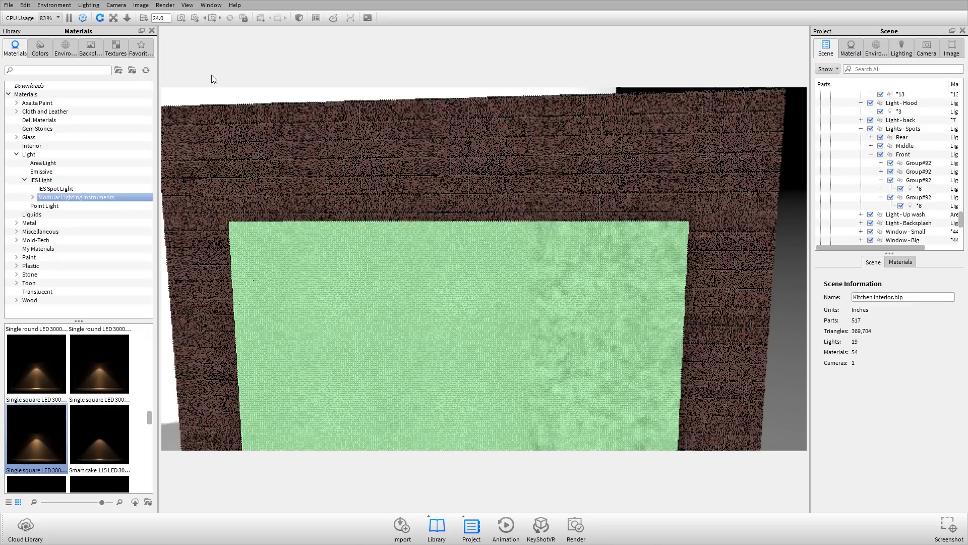
scroll(552, 230, down, 5)
drag(553, 231, 449, 307)
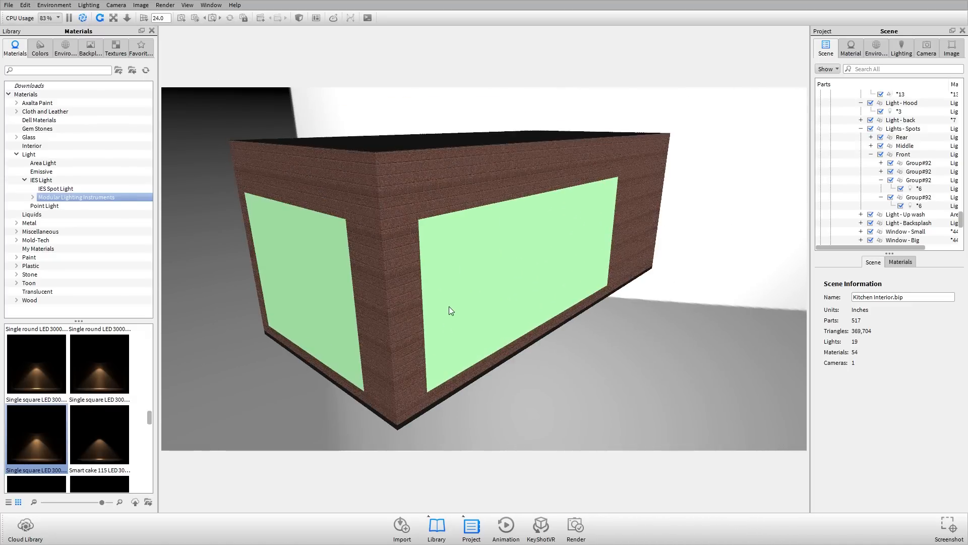
drag(549, 257, 542, 234)
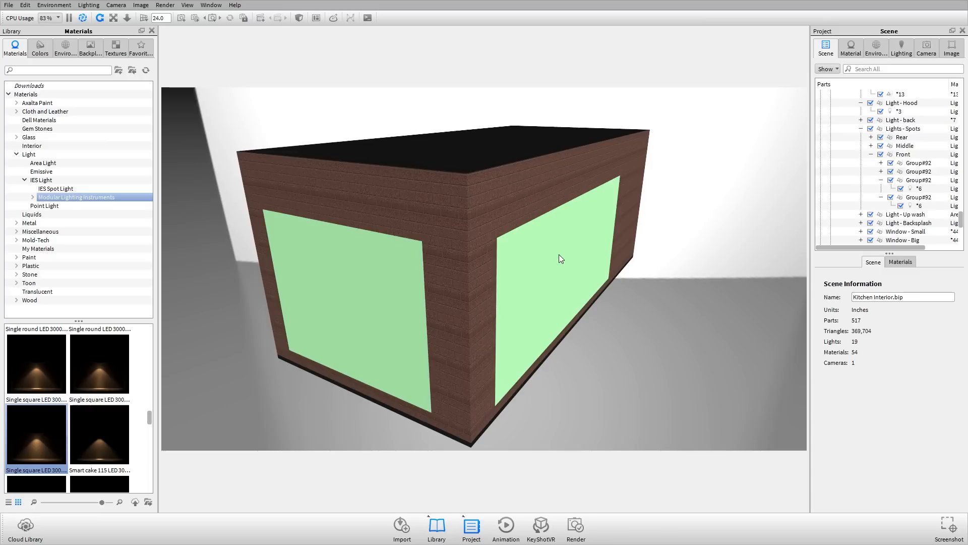
double_click(559, 254)
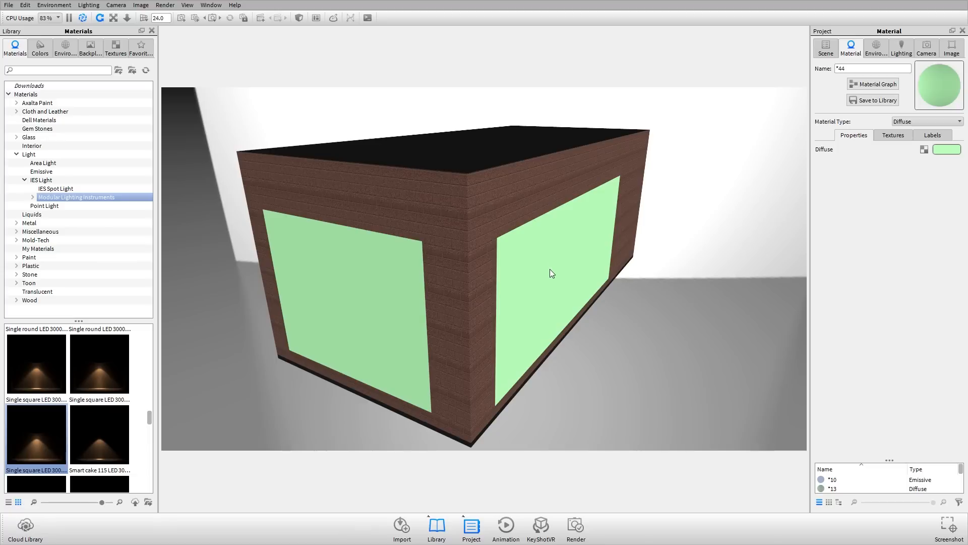
drag(550, 268, 561, 200)
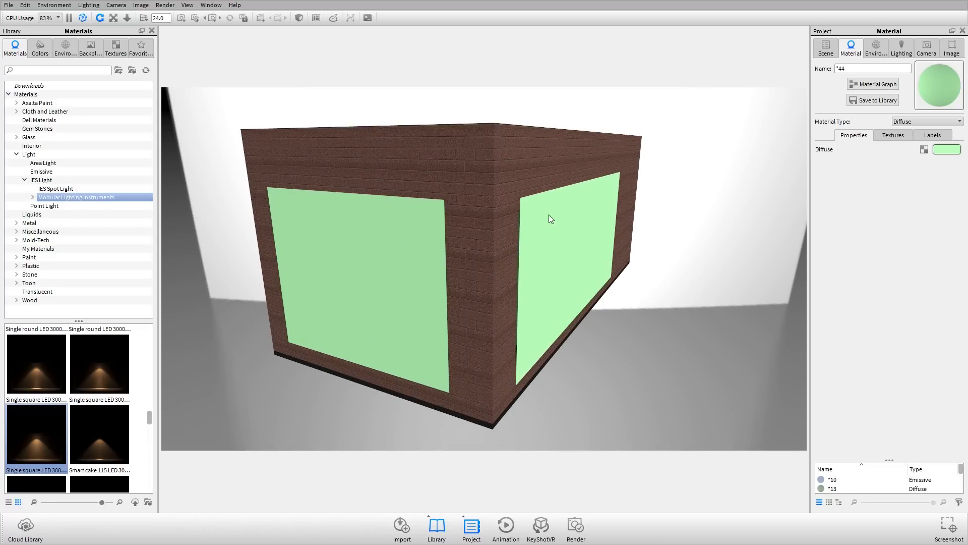
drag(468, 222, 528, 216)
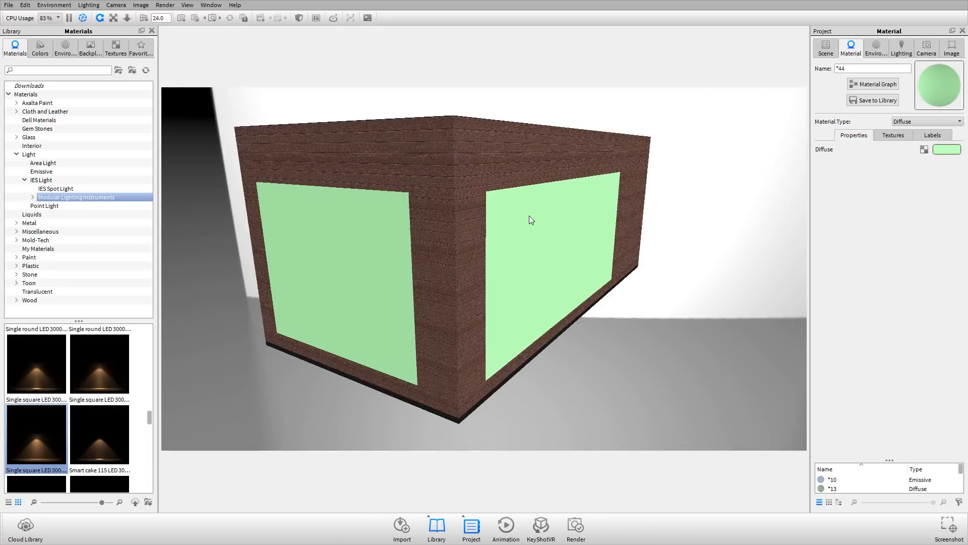
Step: Collapse the Kitchen Interior and Kitchen Lights trees and bring the view inside to the Table camera position
click(827, 49)
scroll(852, 120, up, 5)
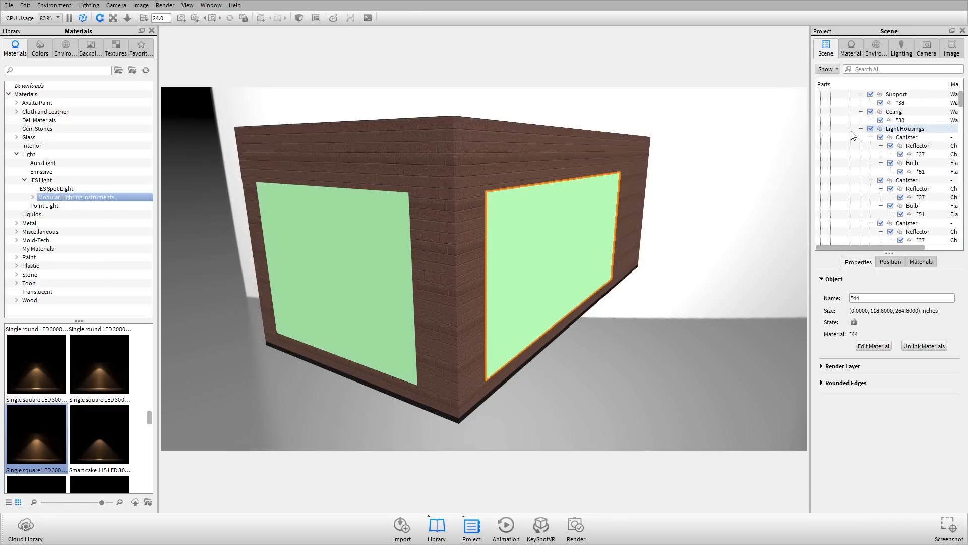
click(840, 112)
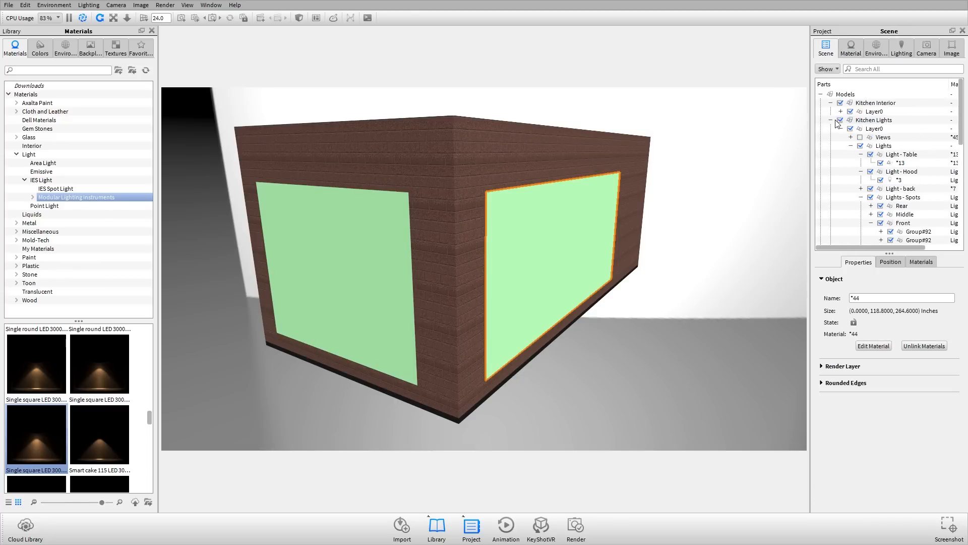
click(831, 120)
click(831, 129)
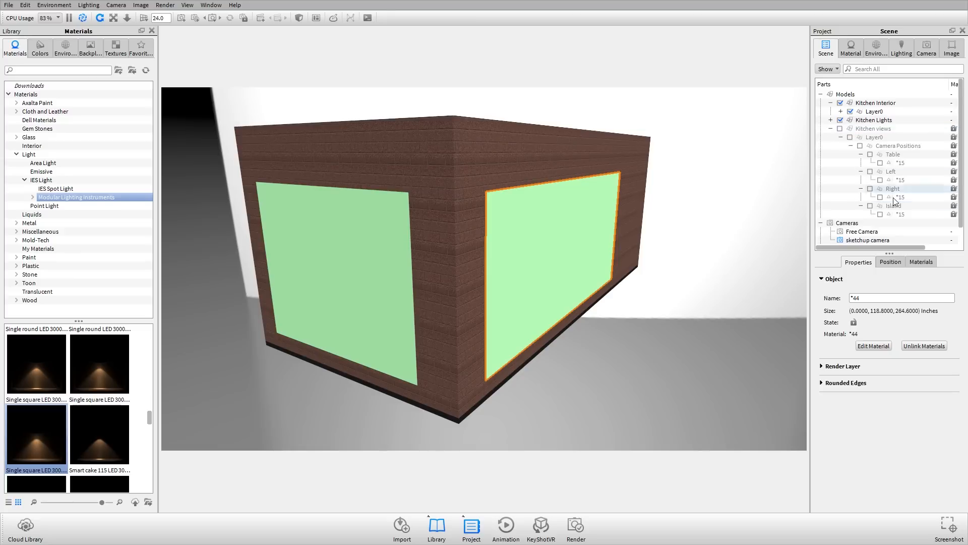
right_click(893, 156)
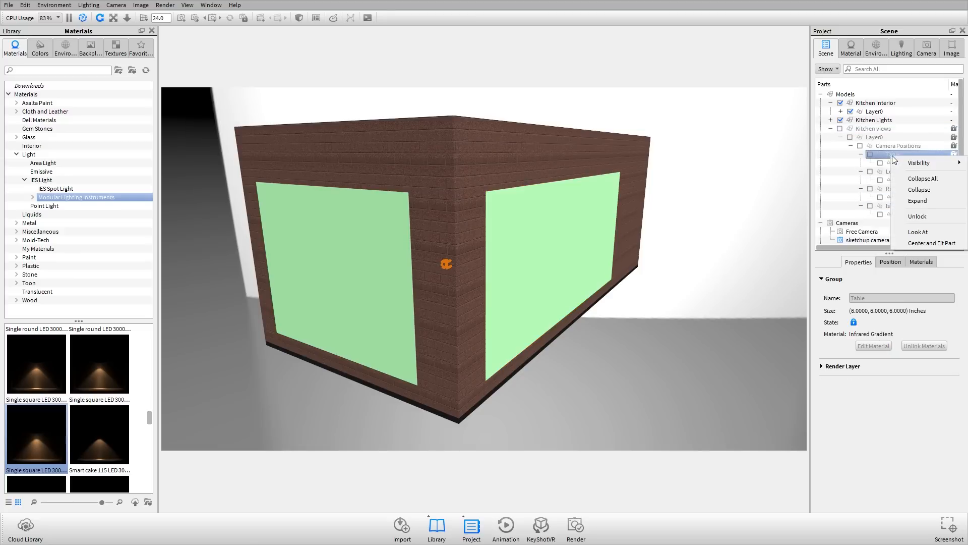
click(912, 229)
drag(557, 212, 238, 256)
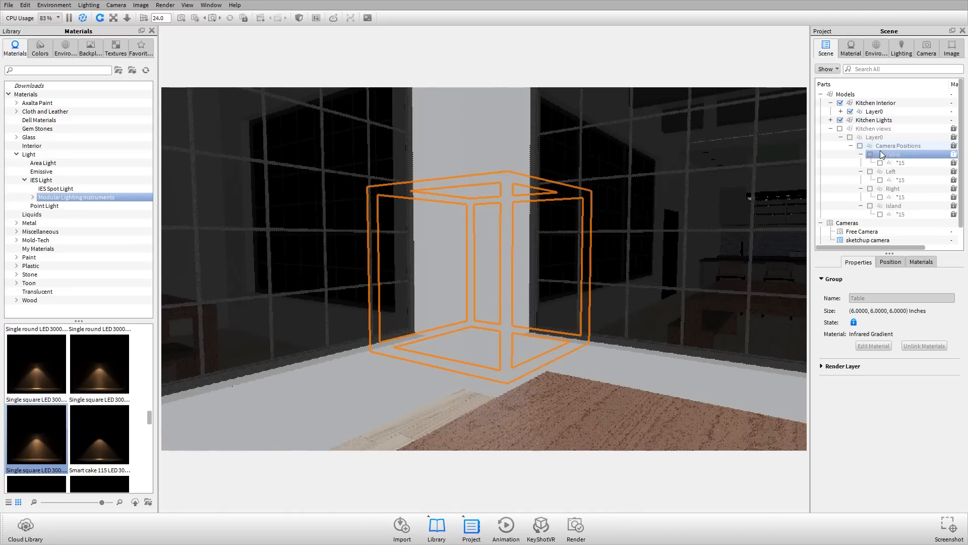
ctrl+click(883, 153)
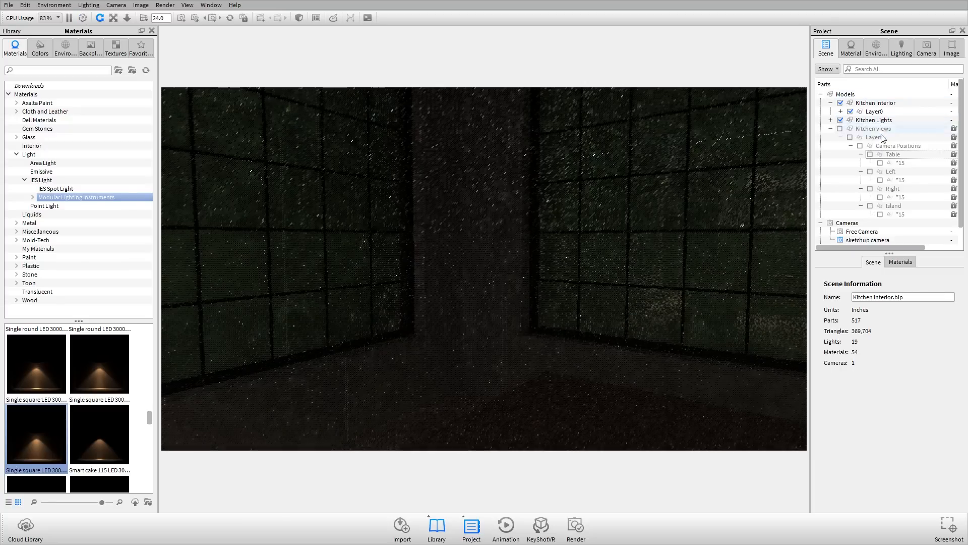
Step: Change the window panels' material *44 to the Area Light Diffuse type and set its power unit to Lux
click(852, 48)
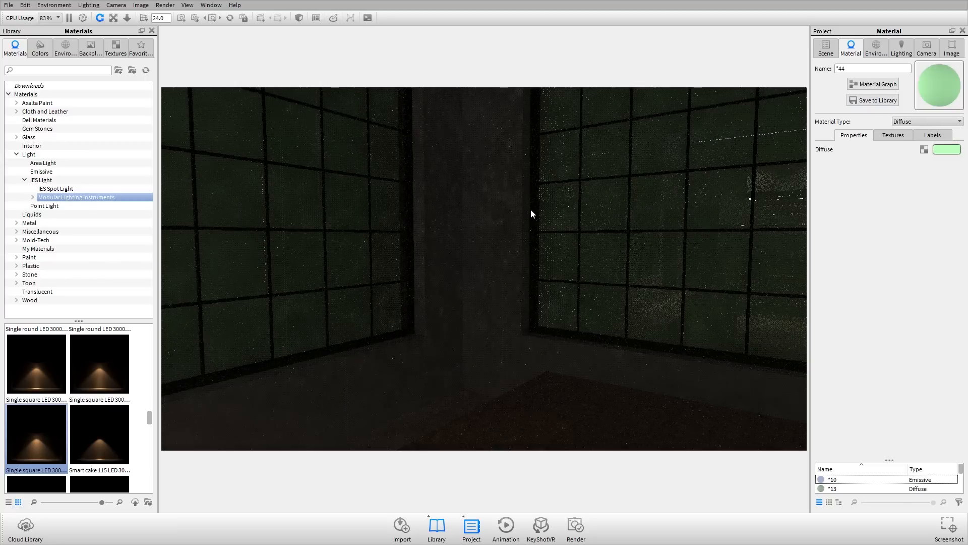
scroll(528, 216, down, 5)
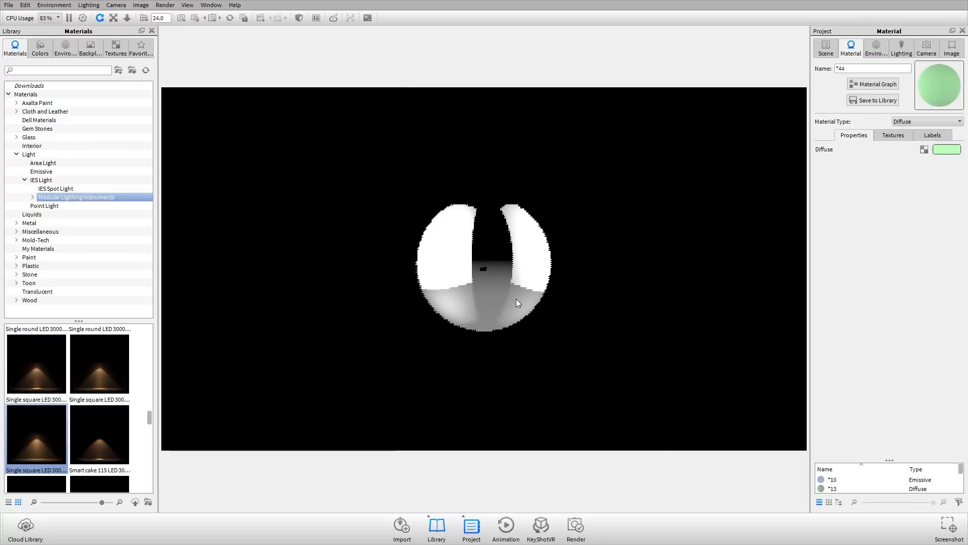
scroll(463, 276, down, 3)
scroll(486, 273, up, 8)
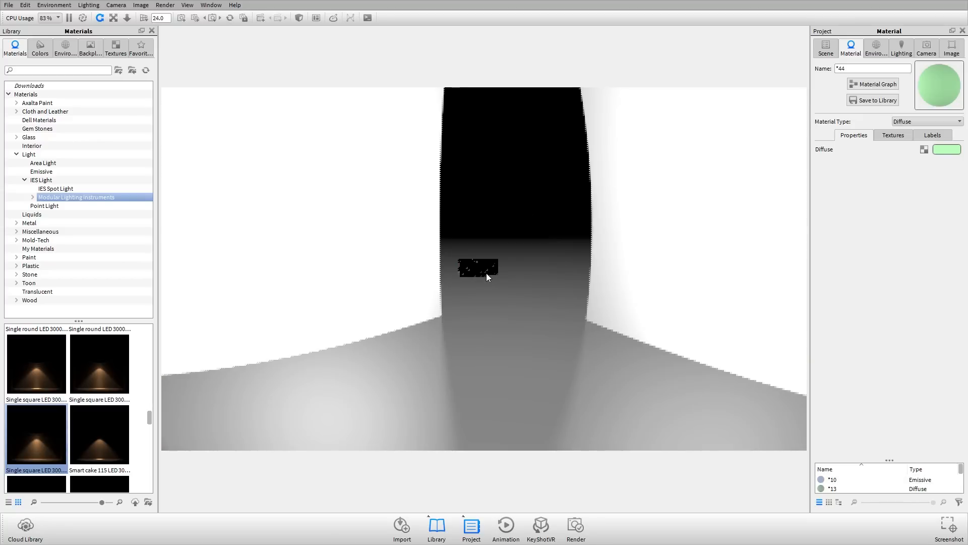
scroll(486, 274, down, 5)
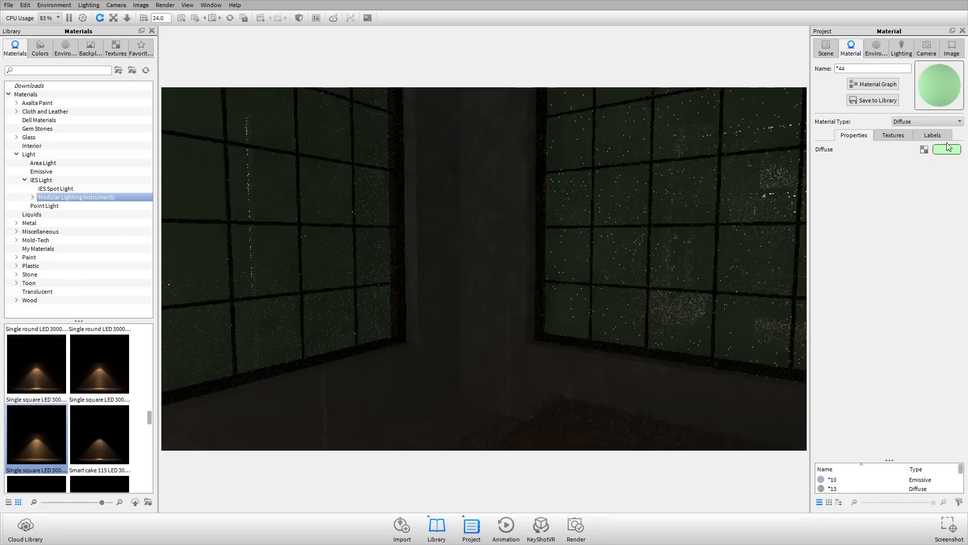
click(943, 123)
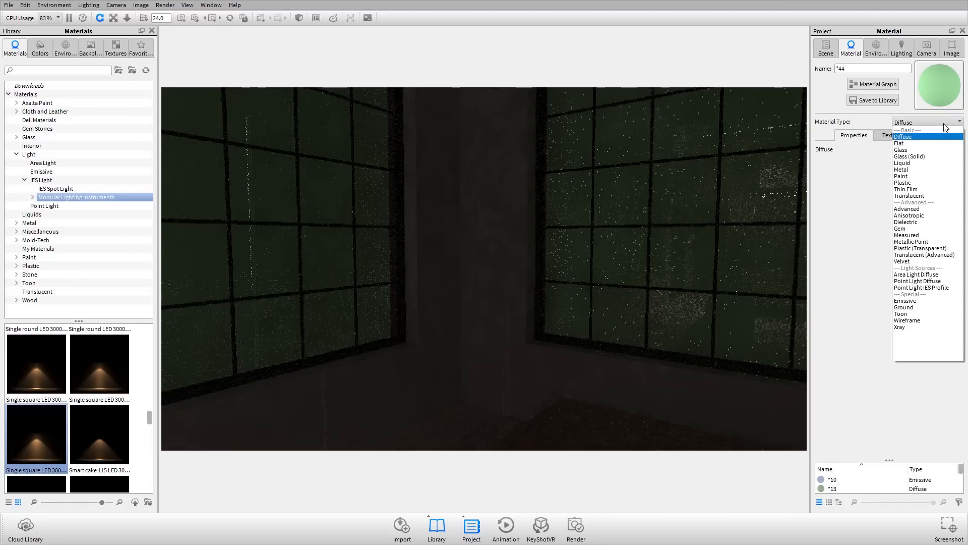
click(940, 275)
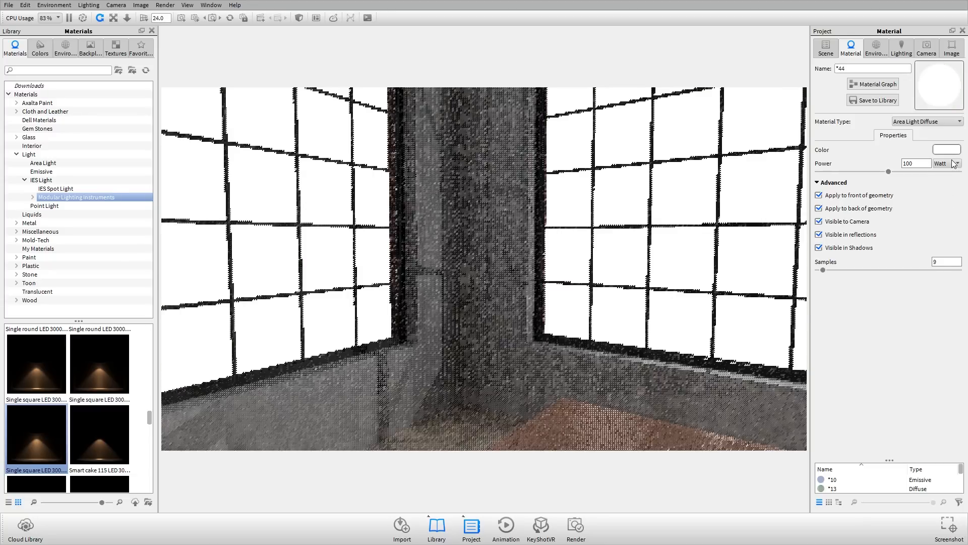
click(955, 164)
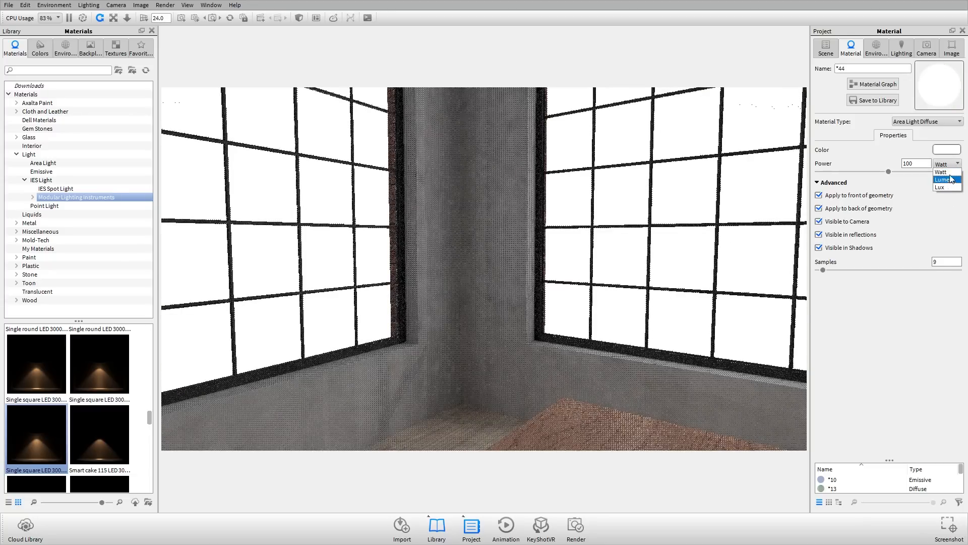
click(953, 187)
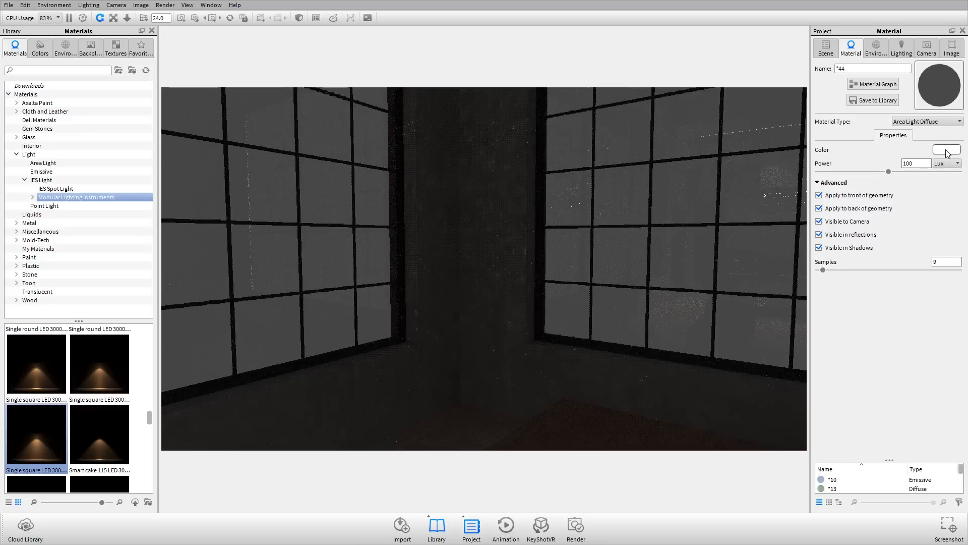
Step: Set the window light material's color to a Kelvin temperature of 9162°
click(946, 150)
drag(924, 144, 936, 143)
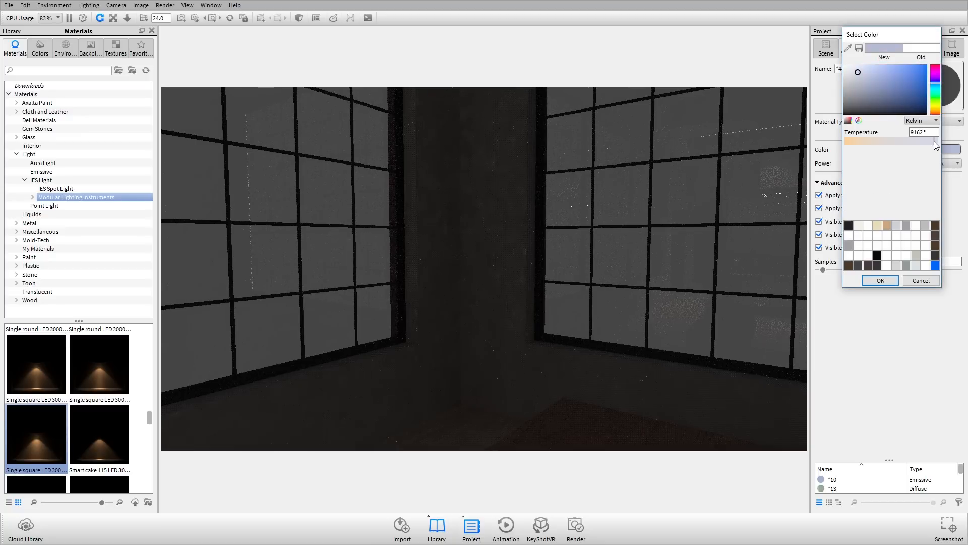
click(881, 280)
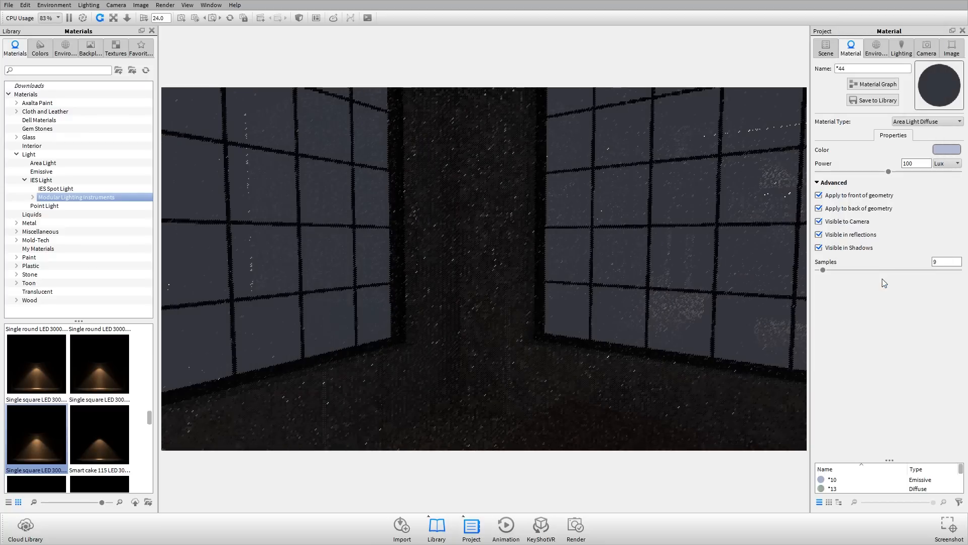
Step: Try a power of 10000 Lux for the window light material
click(926, 163)
text(0)
key(Return)
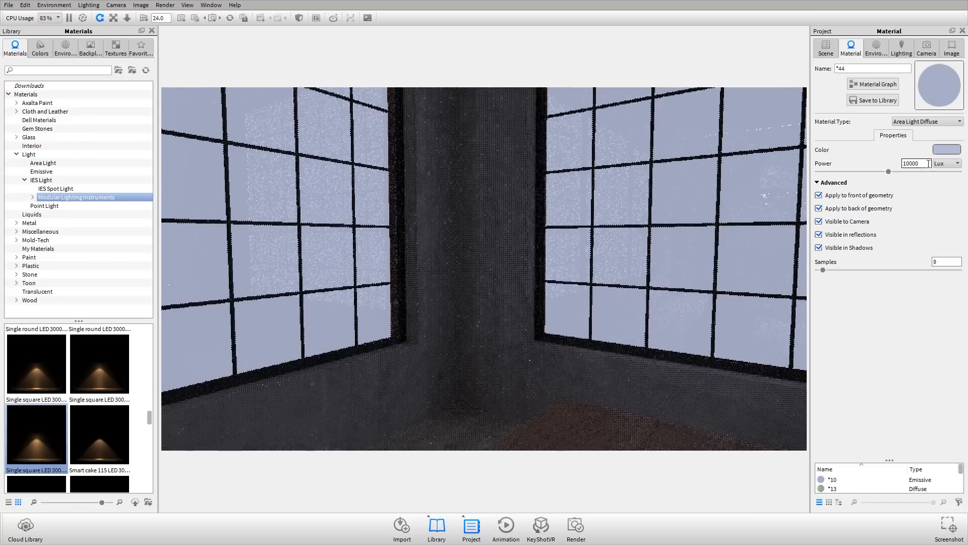
text(0)
key(Return)
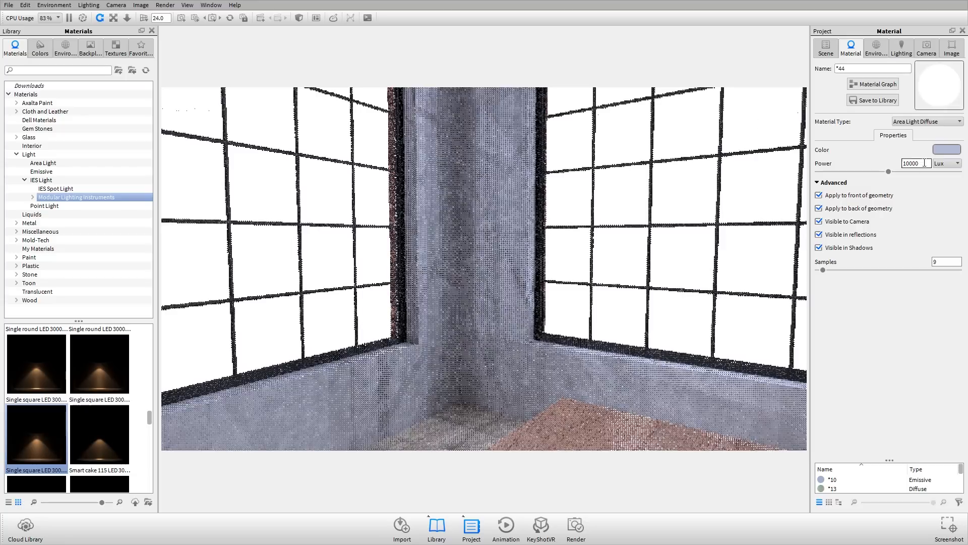
Step: Set the window light material's power to 5000 Lux
drag(909, 163, 890, 164)
text(5)
key(Return)
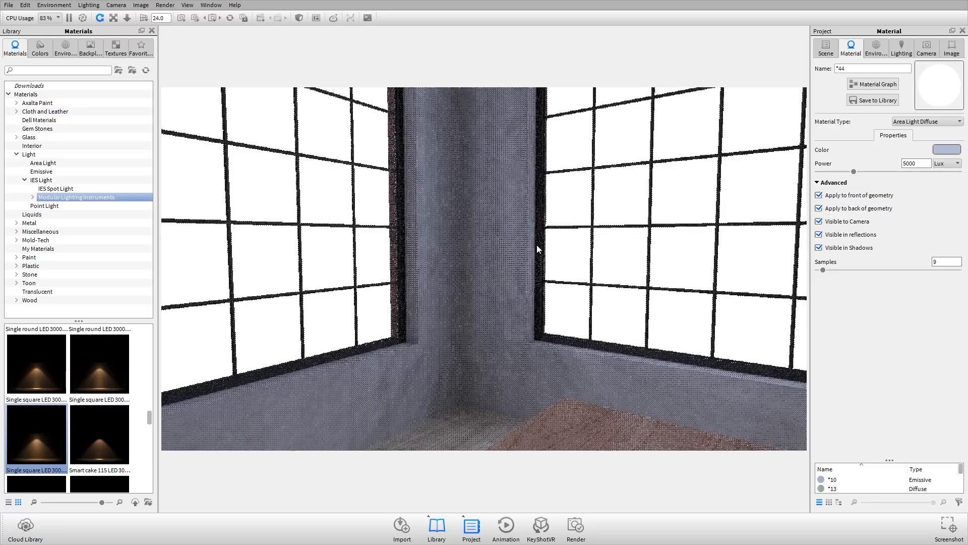
Step: Open the material of the wall between the windows and check its diffuse color brightness without changing it
drag(418, 267, 426, 276)
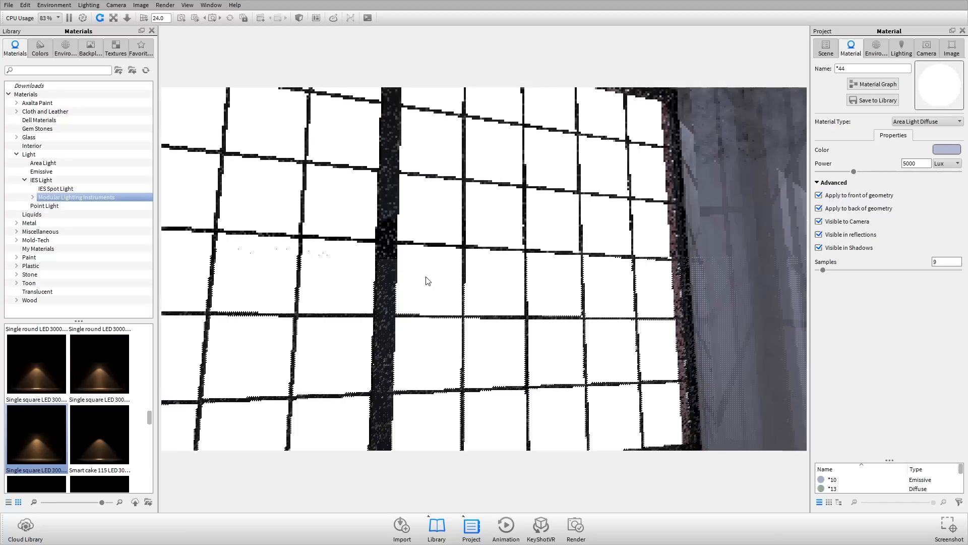
drag(720, 338, 691, 381)
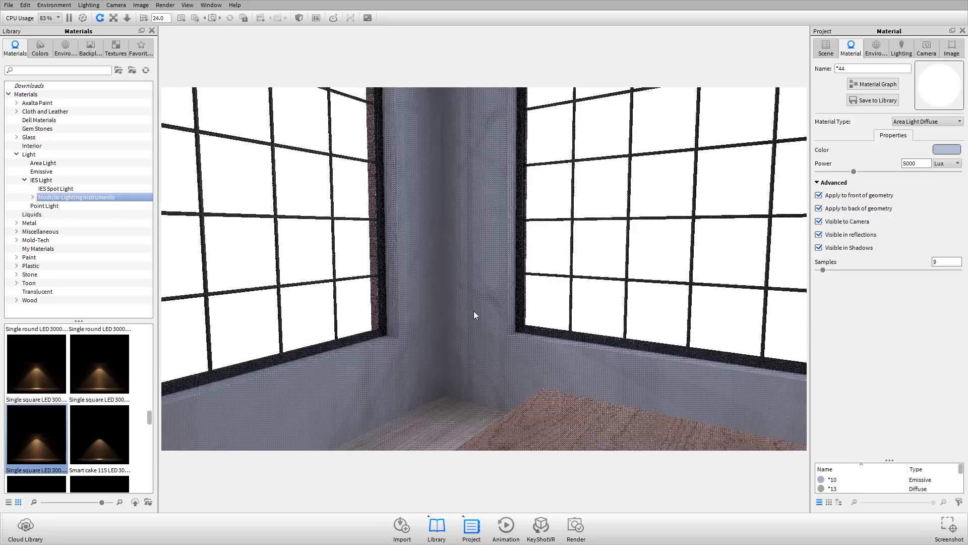
double_click(477, 239)
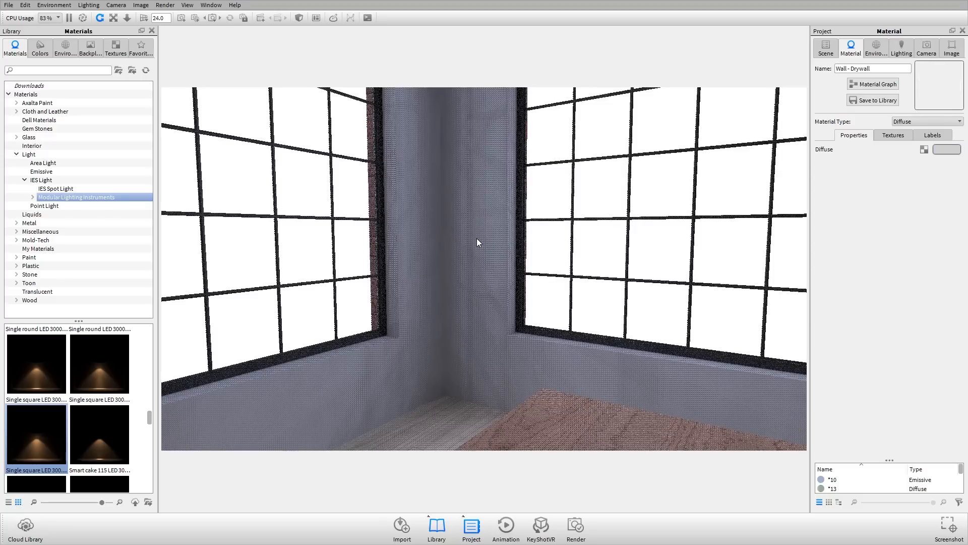
click(948, 150)
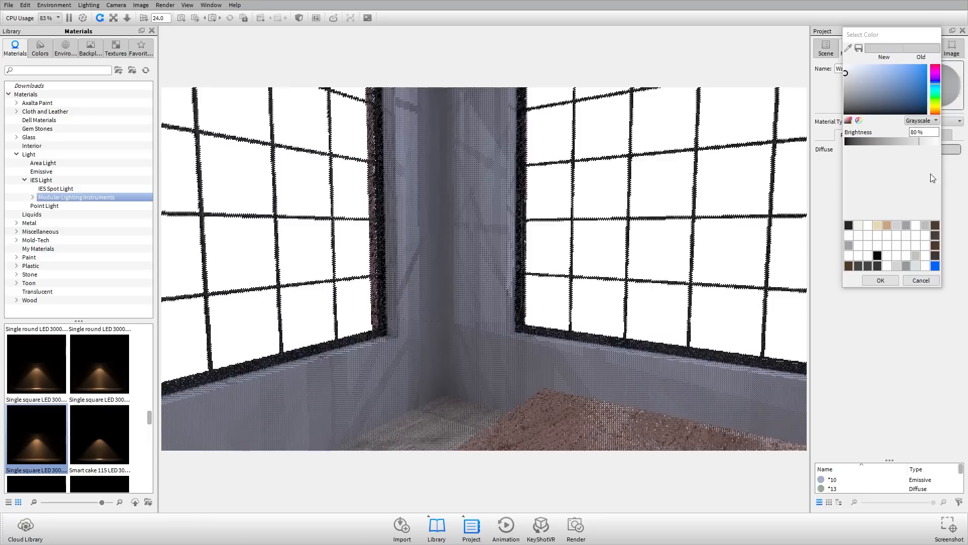
click(925, 282)
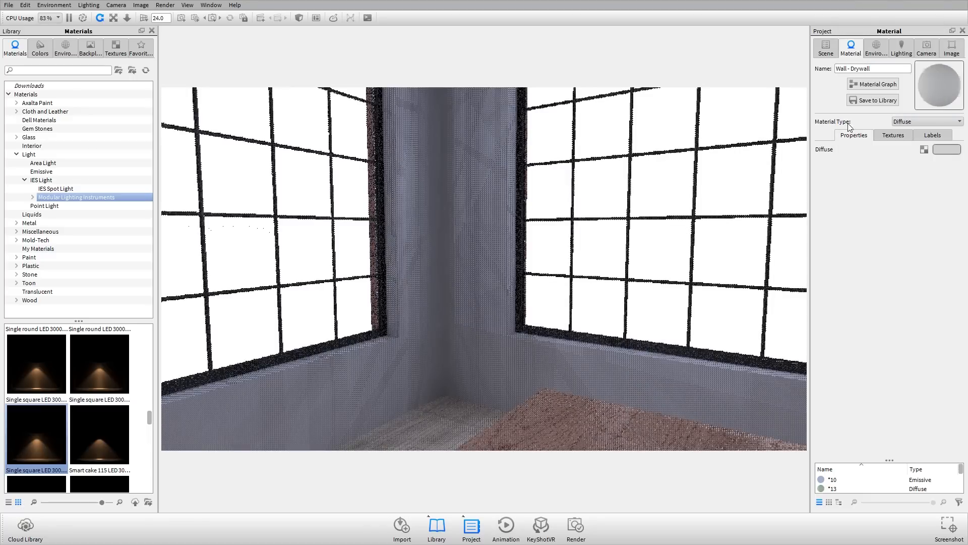
Step: Find the Window - Big panel in the Kitchen Lights model and rename its material *44 to "Light - Window"
click(826, 50)
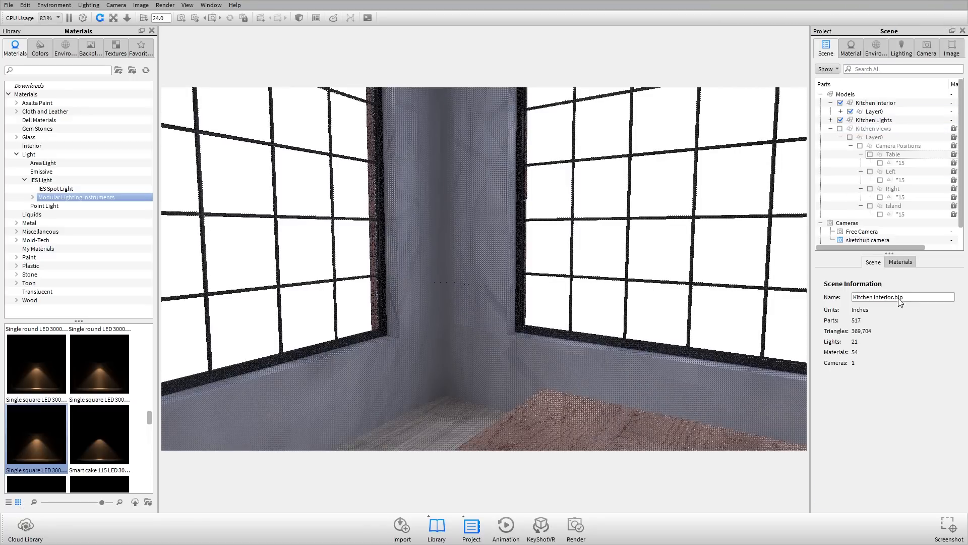
click(831, 120)
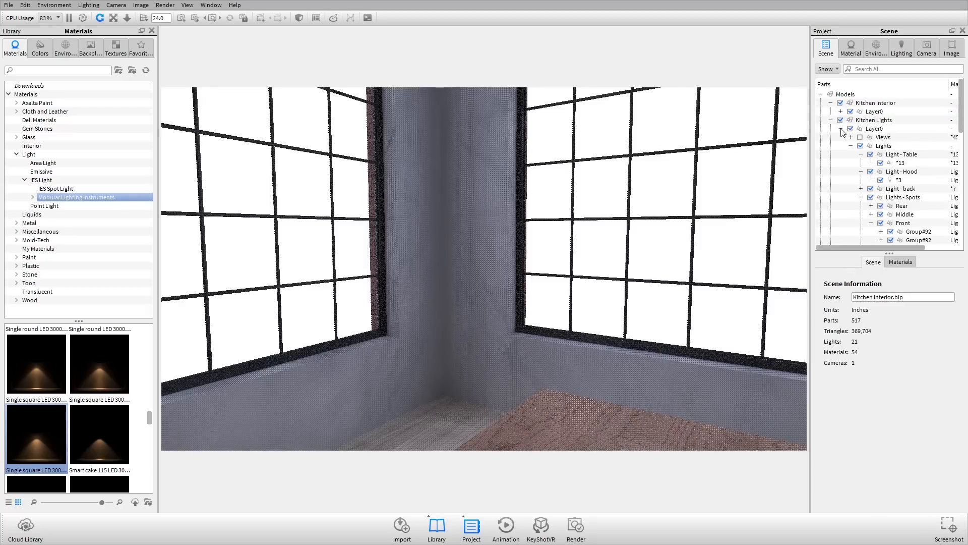
click(861, 197)
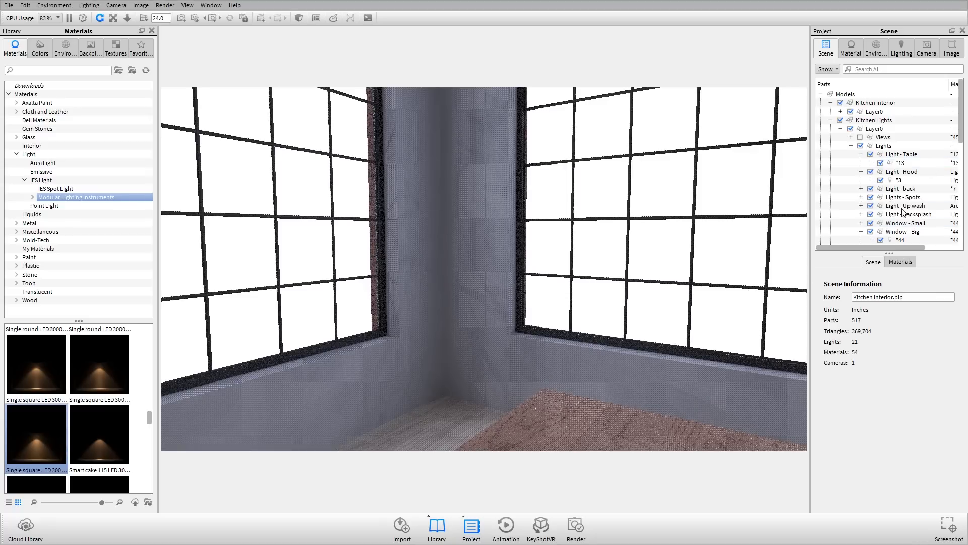
double_click(901, 237)
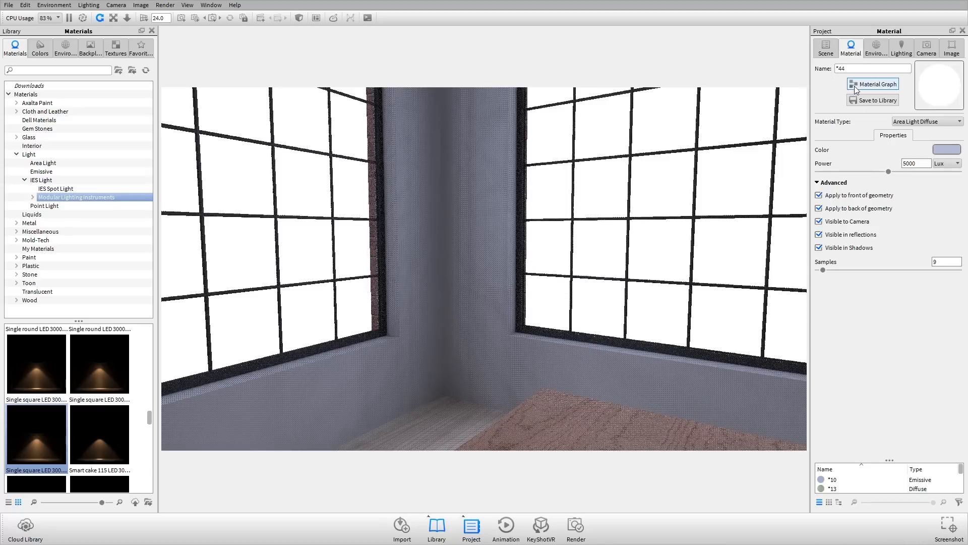
triple_click(861, 70)
text(Light - Window)
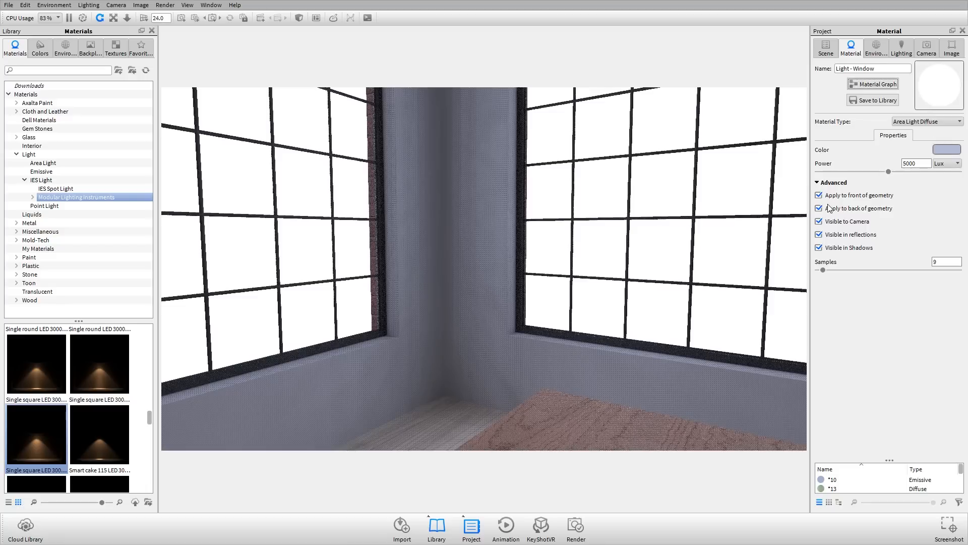
Step: Turn off Apply to back of geometry for the Light - Window material and examine the windows from outside the building
click(860, 209)
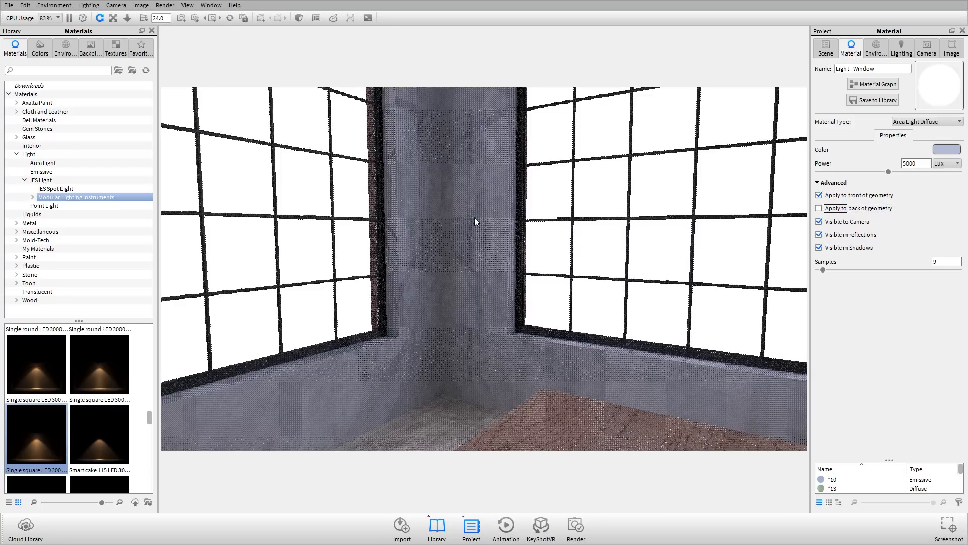
scroll(488, 217, down, 15)
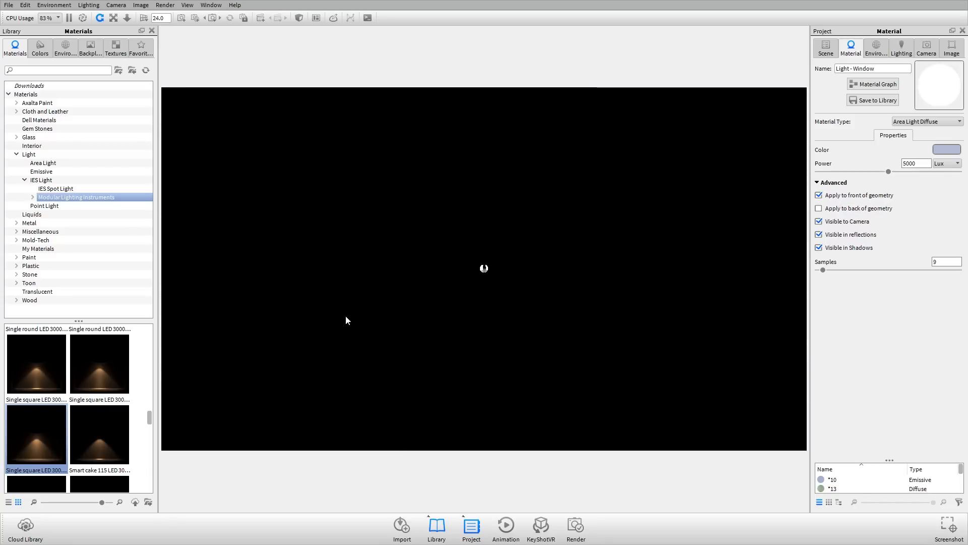
scroll(482, 269, up, 18)
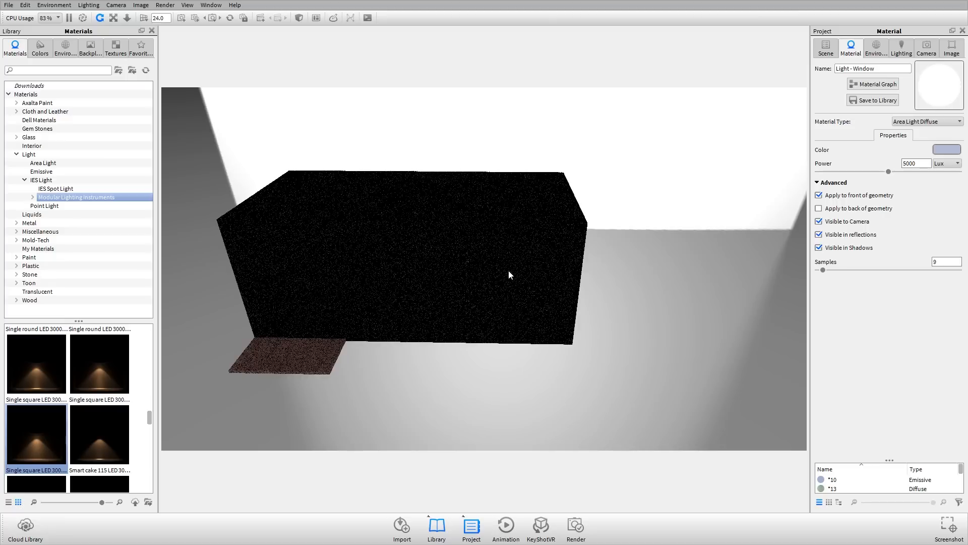
scroll(416, 271, down, 8)
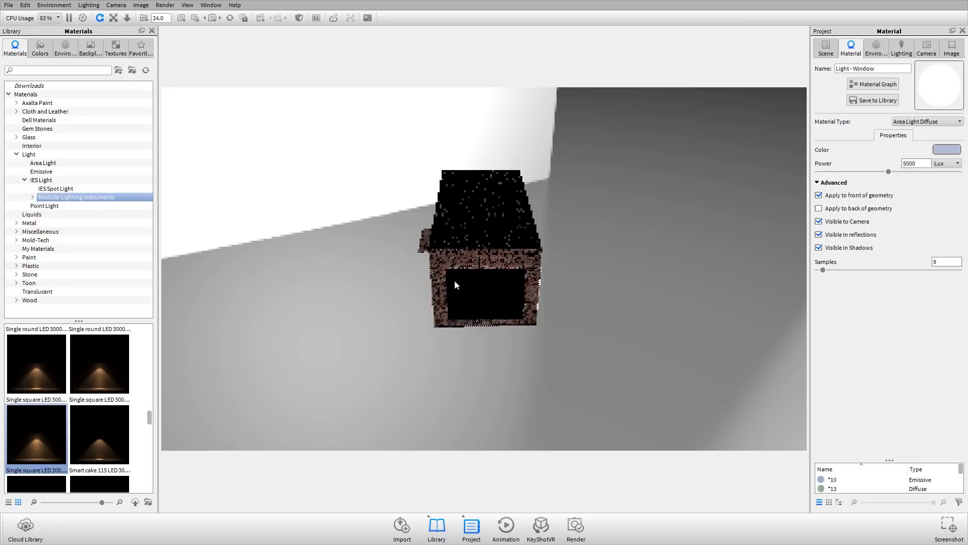
drag(455, 284, 532, 281)
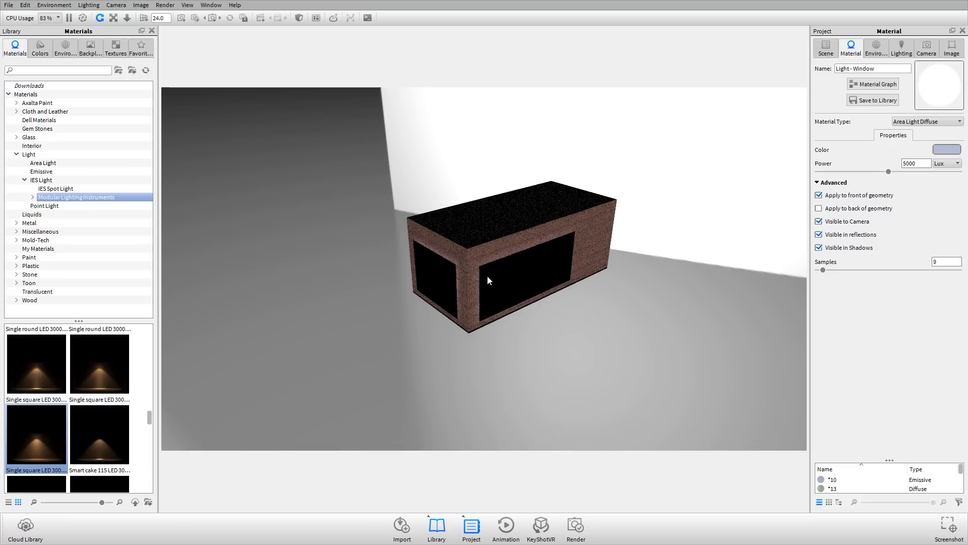
Step: Turn off Visible to Camera, Visible in reflections and Visible in Shadows for the Light - Window material
click(848, 222)
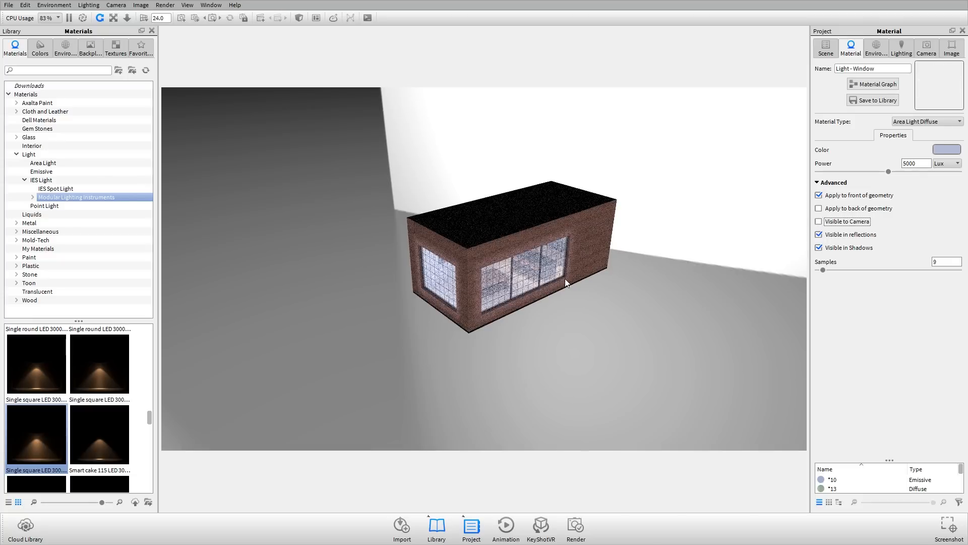
click(859, 236)
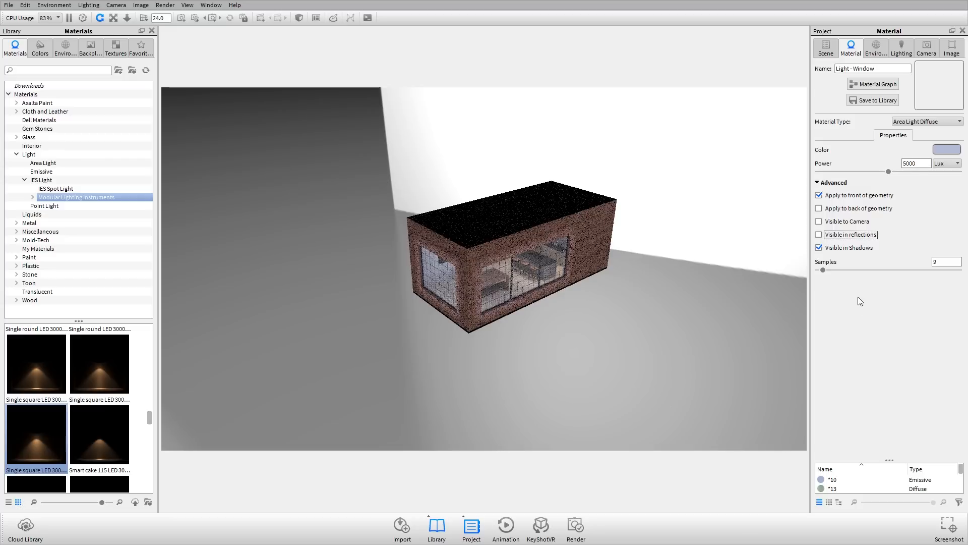
click(851, 248)
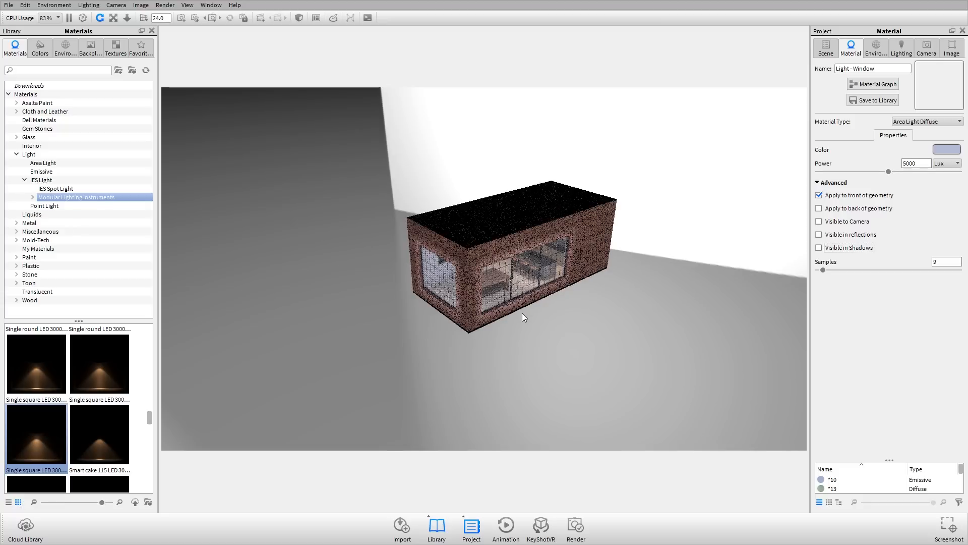
drag(444, 307, 427, 292)
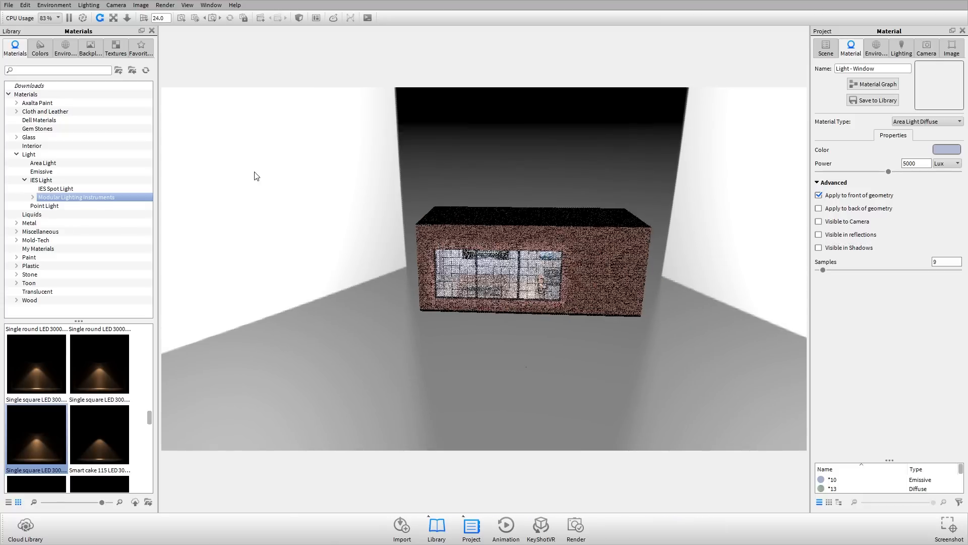
Step: Make the Views group of the Kitchen Lights model visible so the city backdrop shows behind the dining area's windows
click(83, 20)
scroll(508, 277, up, 2)
scroll(507, 277, up, 6)
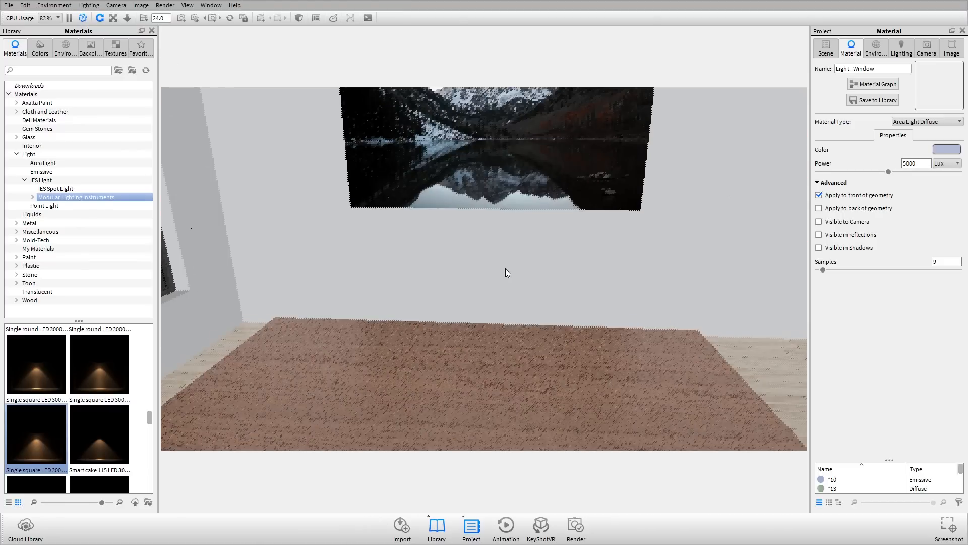
drag(506, 268, 475, 253)
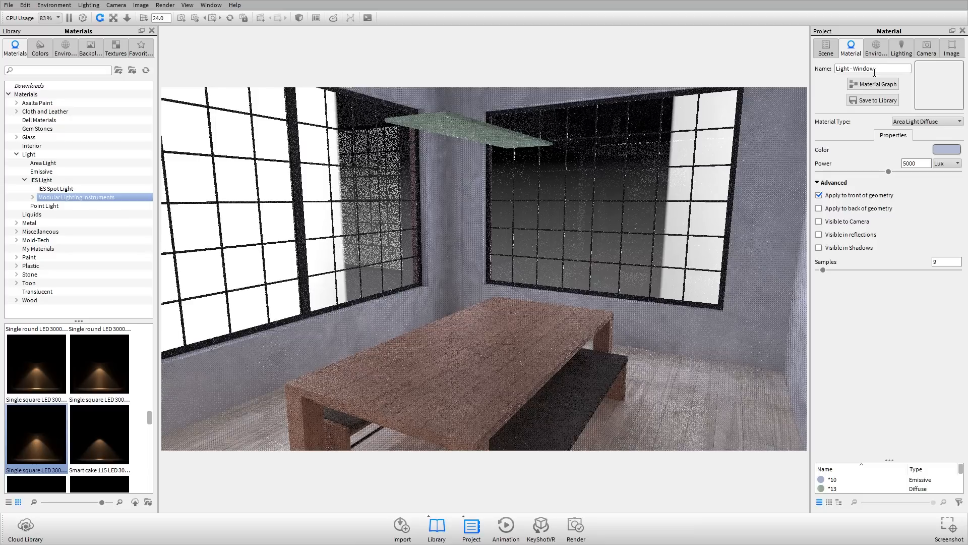
click(831, 50)
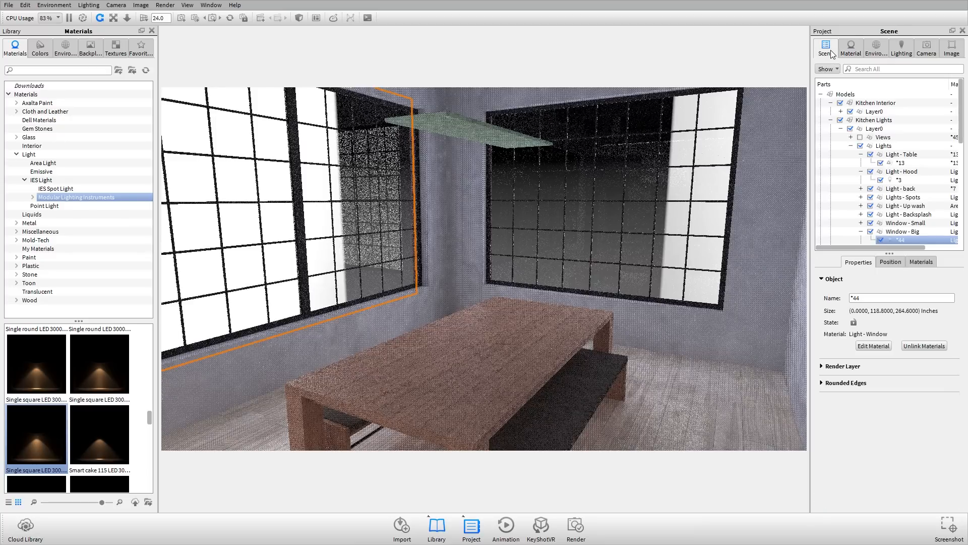
click(831, 120)
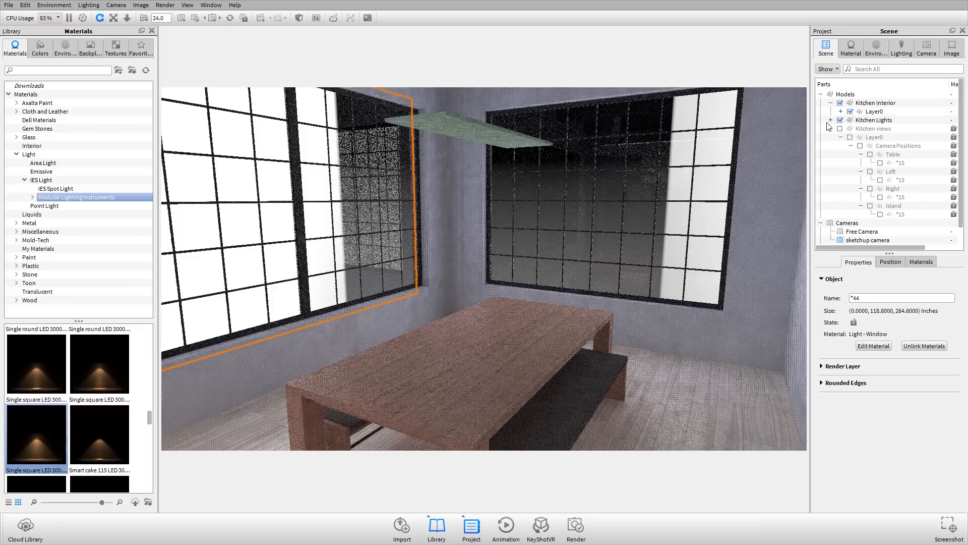
click(830, 119)
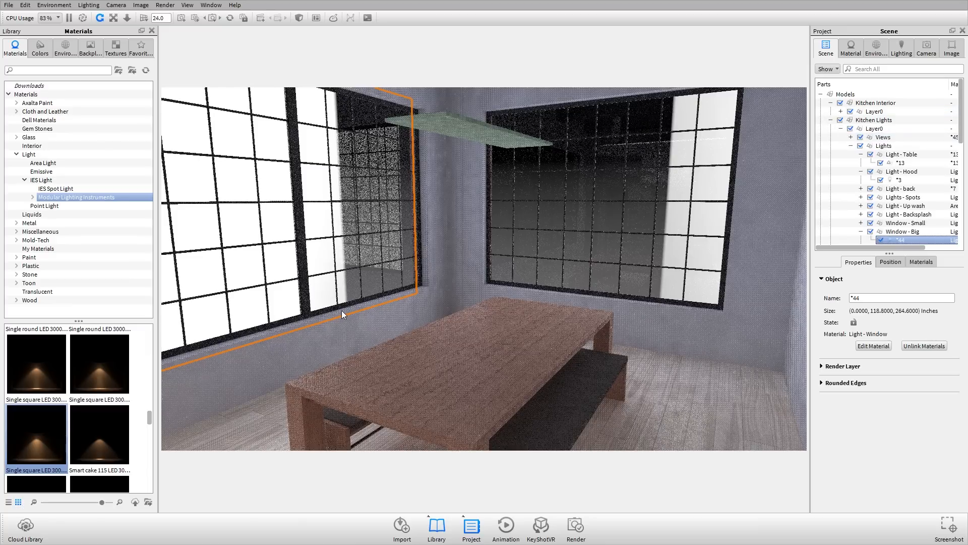
key(b)
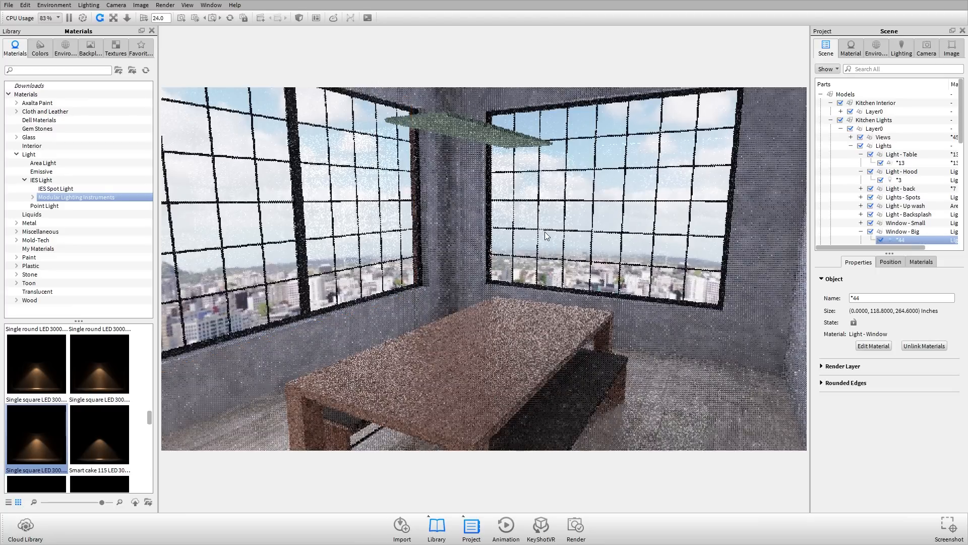
drag(545, 236, 543, 256)
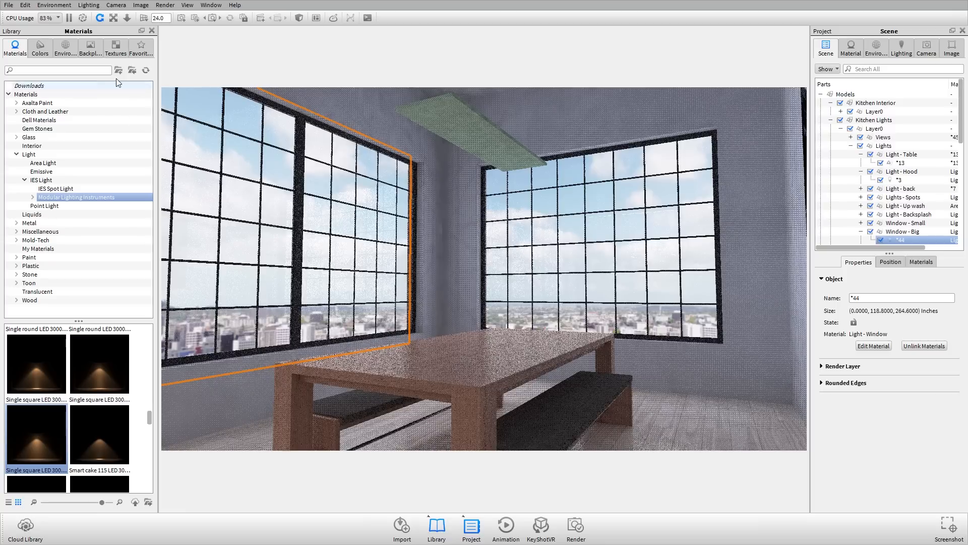
Step: Turn the interior view toward the kitchen island and collapse the Kitchen Interior model and the Kitchen Lights Layer0
click(84, 18)
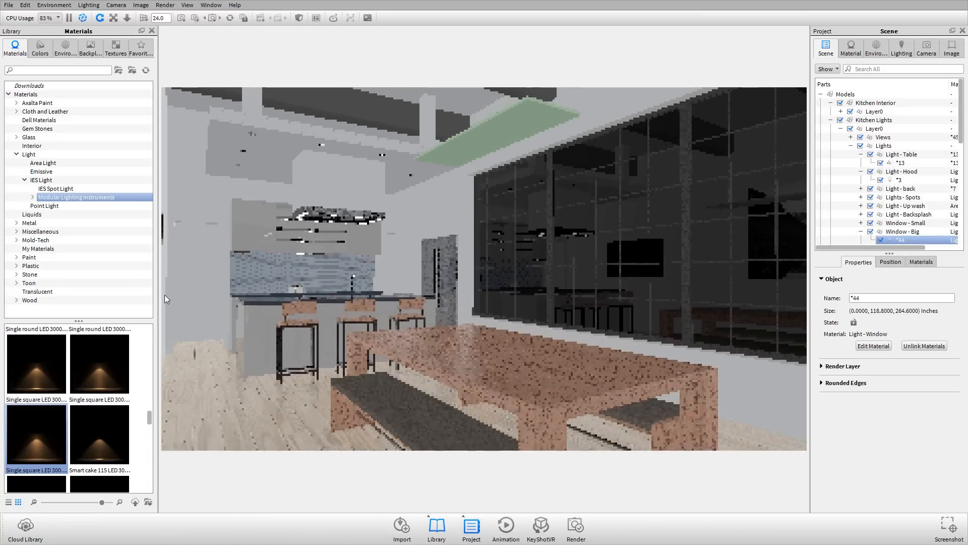
click(82, 20)
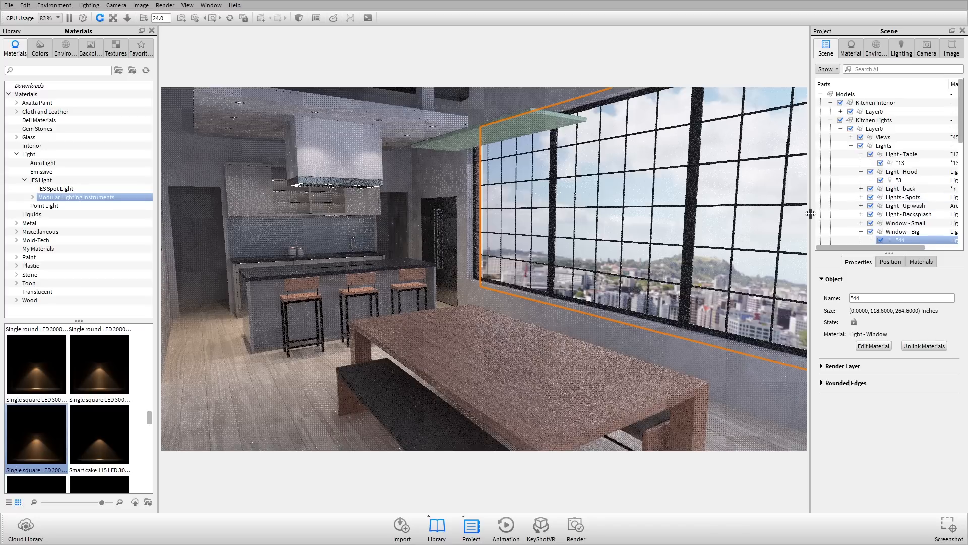
click(841, 128)
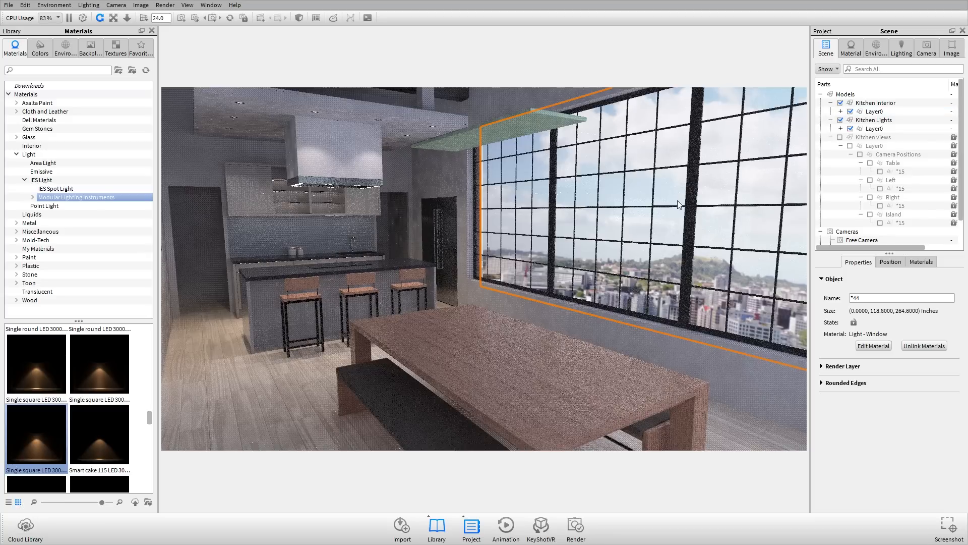
click(831, 103)
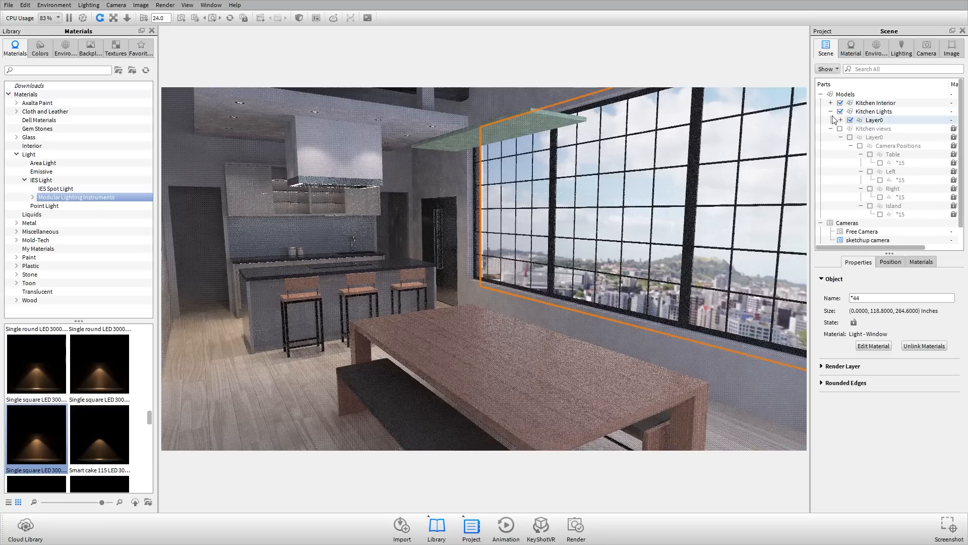
Step: Light the scene with the hdri-locations_forestroad_4k outdoor environment, with the Kitchen Lights model collapsed in the scene tree
click(831, 111)
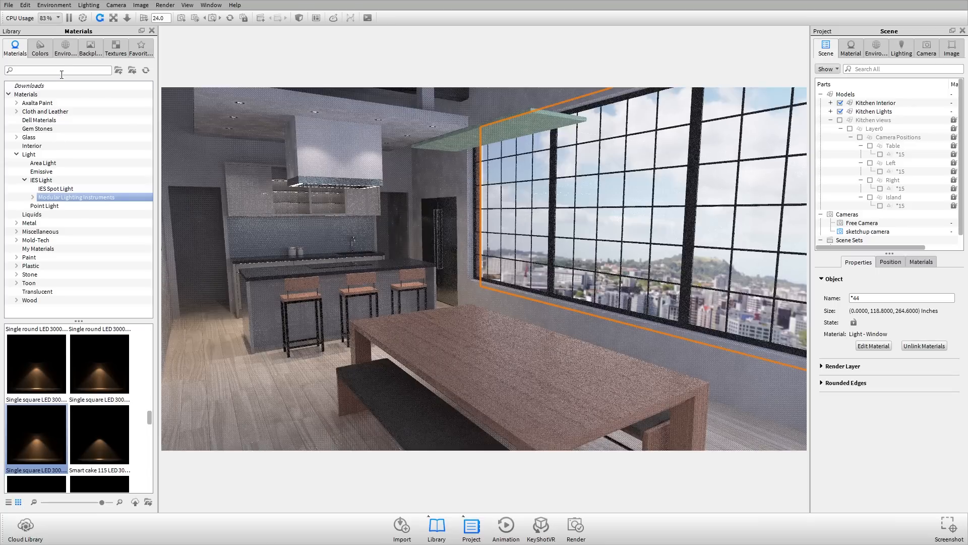
click(69, 49)
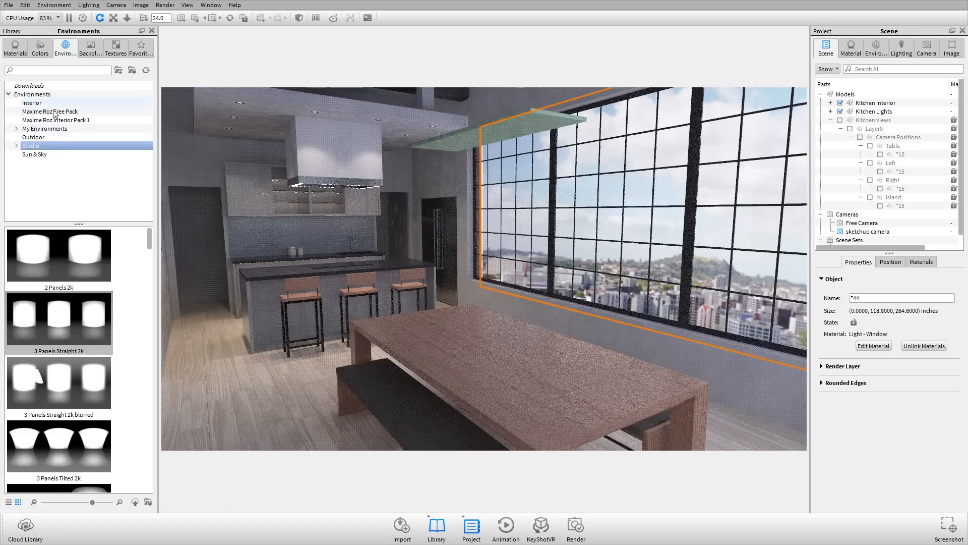
click(51, 137)
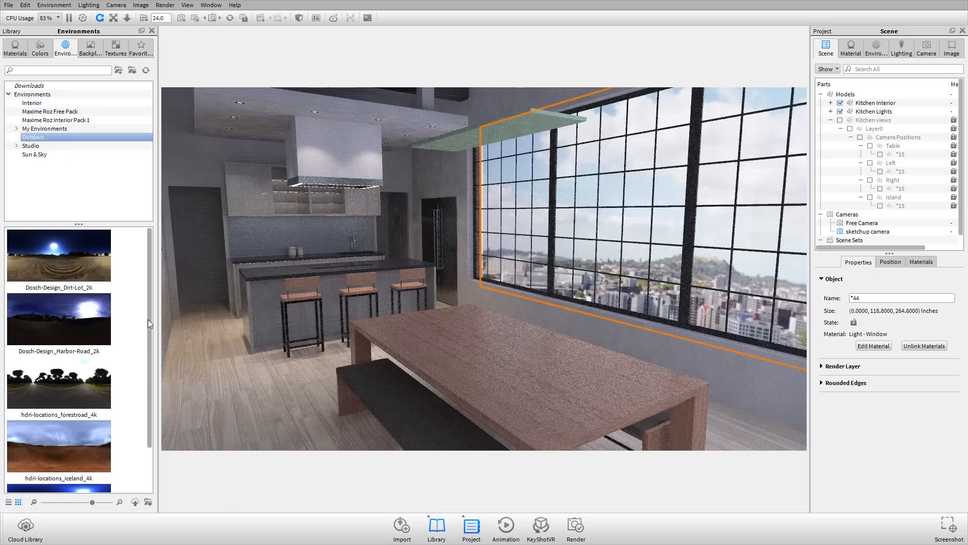
scroll(101, 333, down, 1)
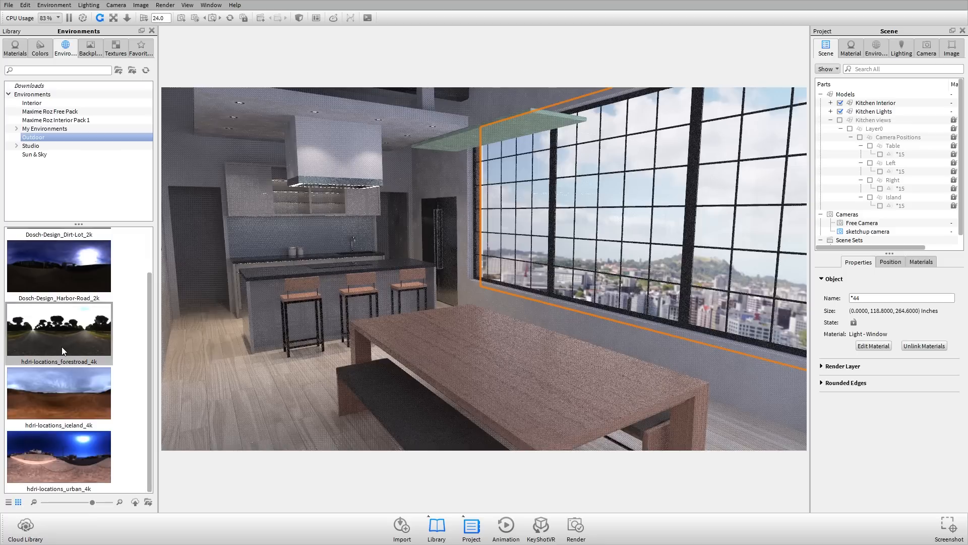
drag(62, 347, 613, 255)
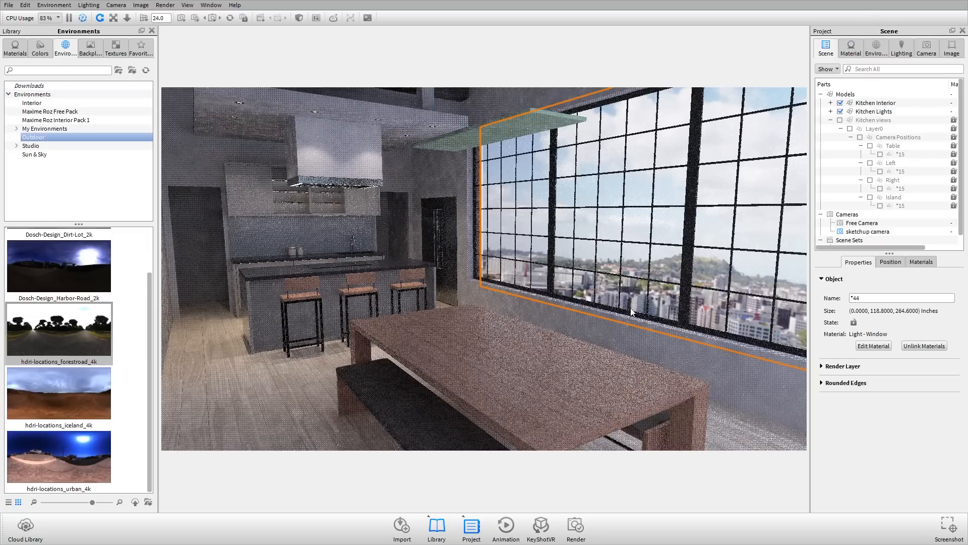
Step: Rotate the forest road environment to 327.75 around the building from outside and return the view to the kitchen interior
scroll(486, 249, down, 10)
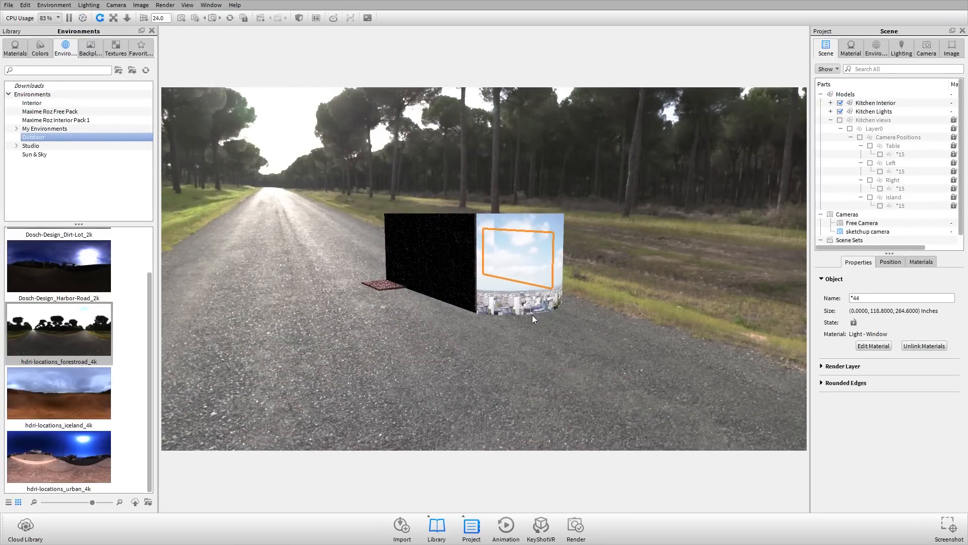
ctrl+drag(395, 149, 646, 217)
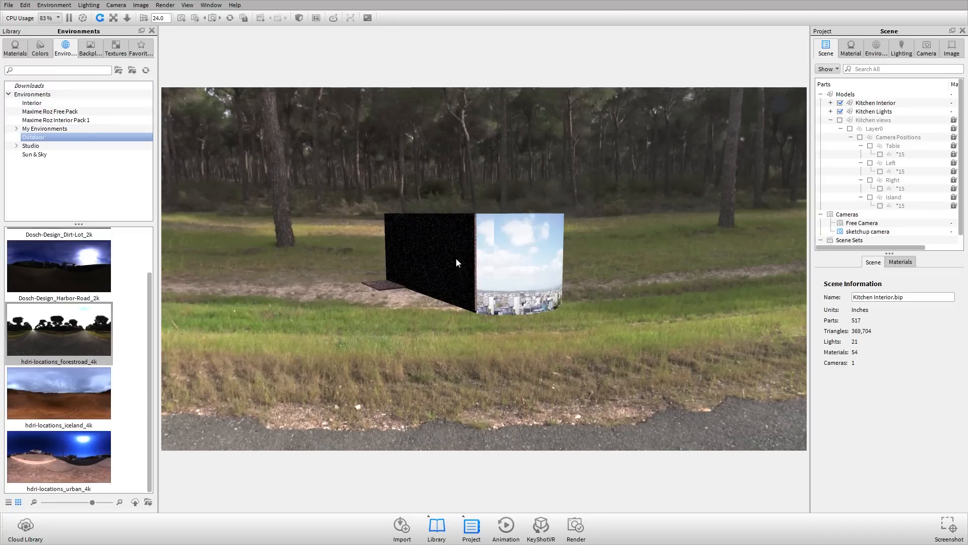
scroll(458, 259, up, 10)
scroll(460, 269, up, 5)
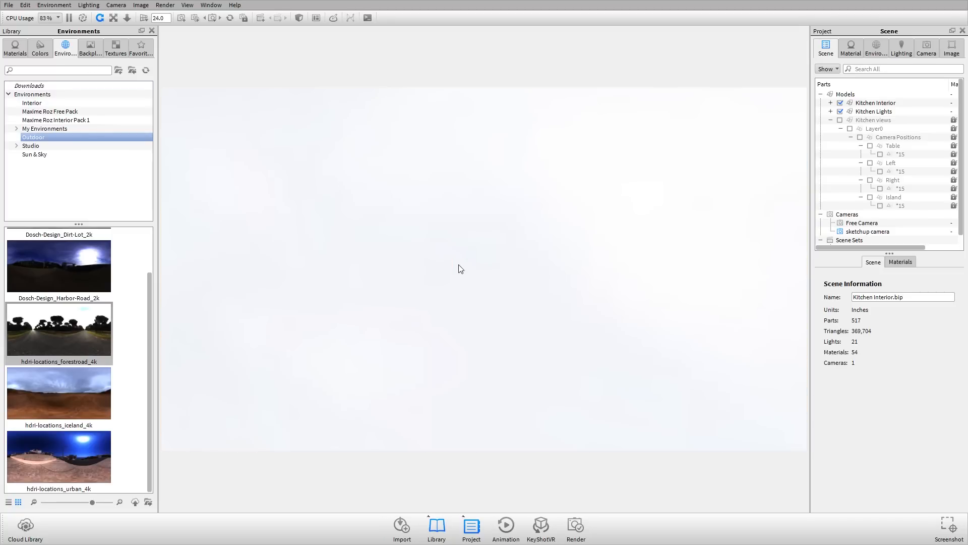
scroll(459, 264, up, 3)
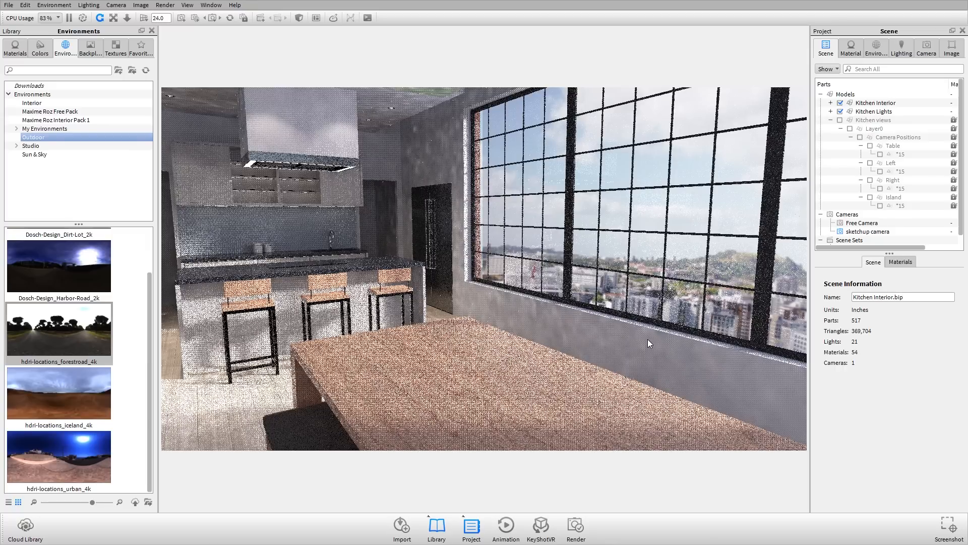
Step: Try out a Sun & Sky setup in the HDRI Editor with 4000x2000 resolution and Halifax as the location, and close the editor
click(880, 49)
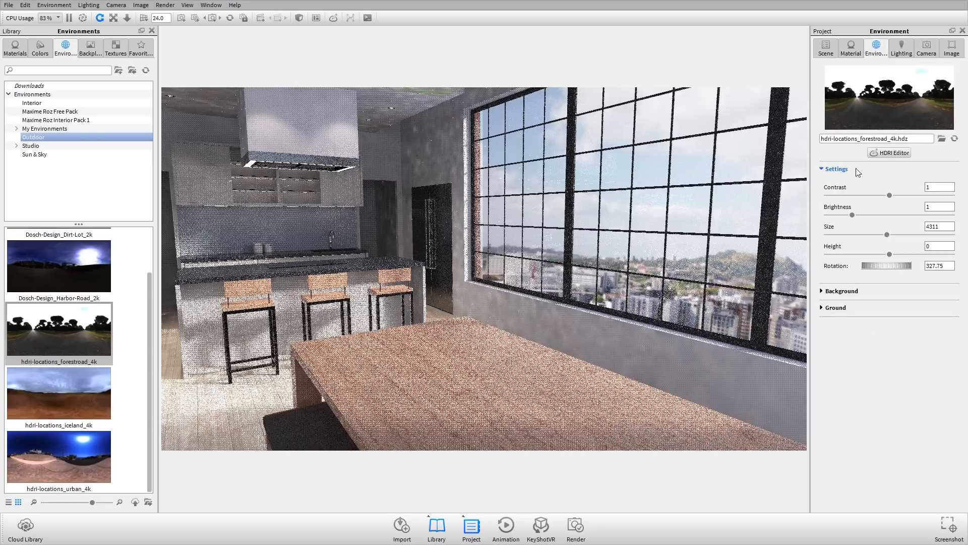
click(902, 153)
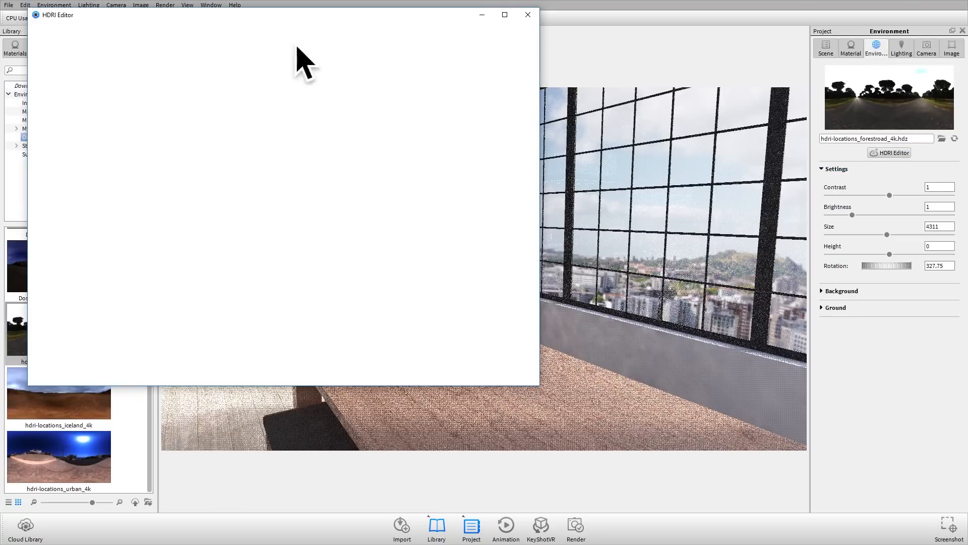
click(154, 65)
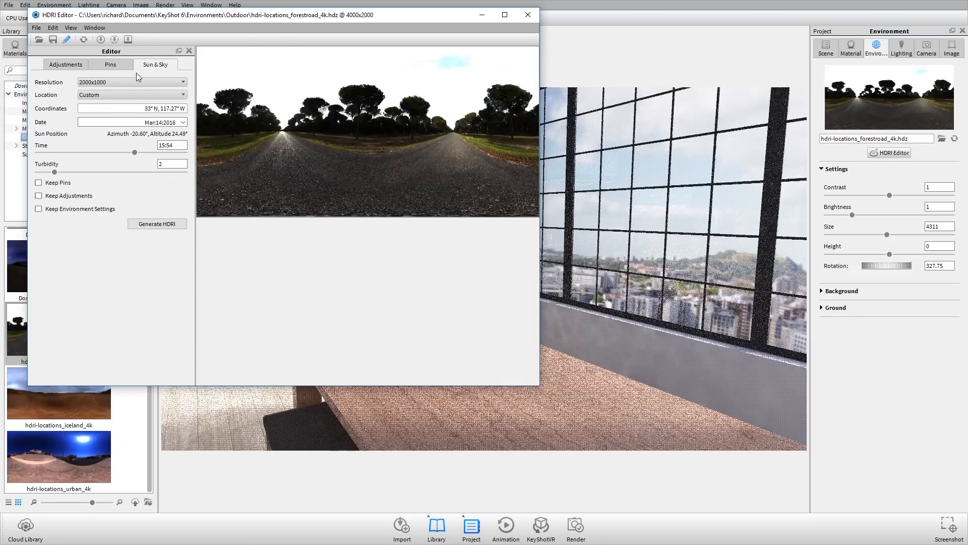
click(141, 81)
click(136, 104)
click(142, 94)
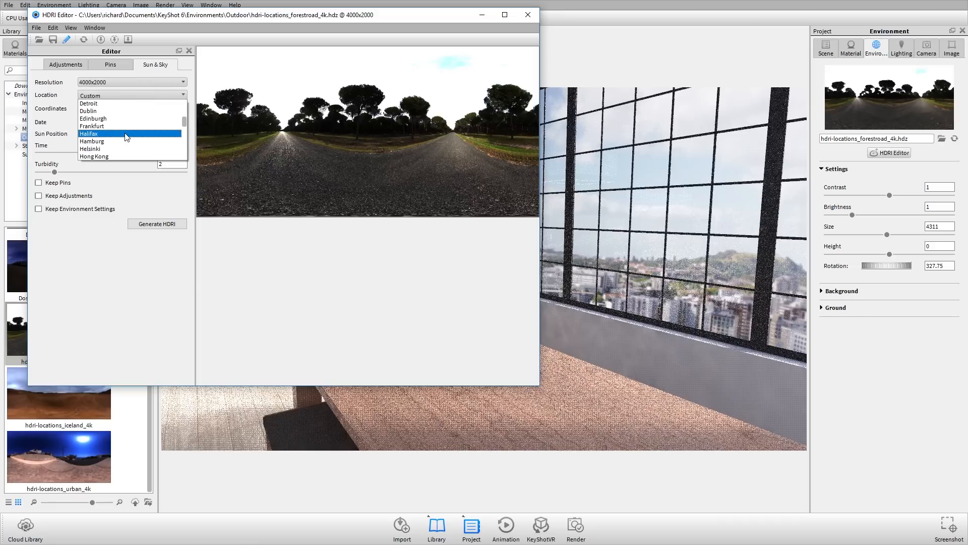
click(130, 139)
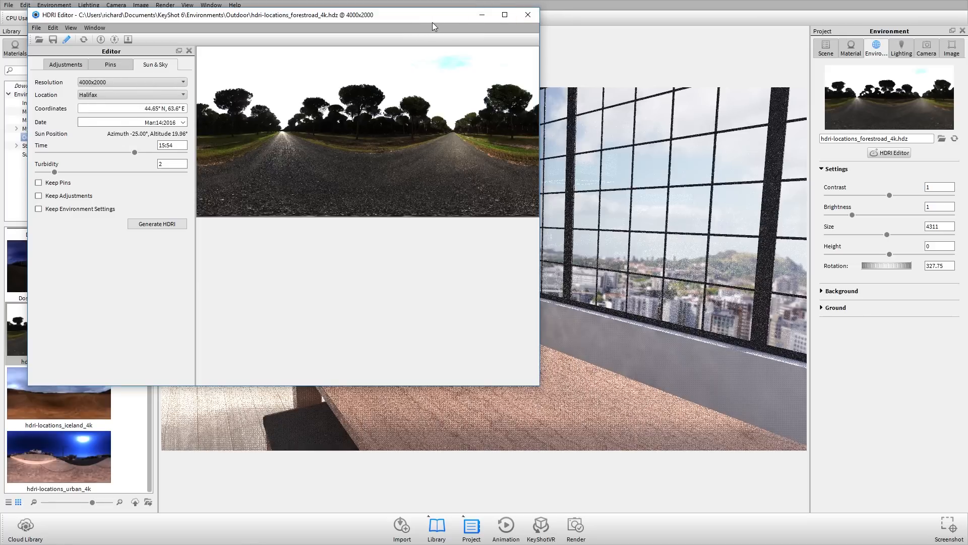
drag(431, 19, 571, 41)
click(667, 37)
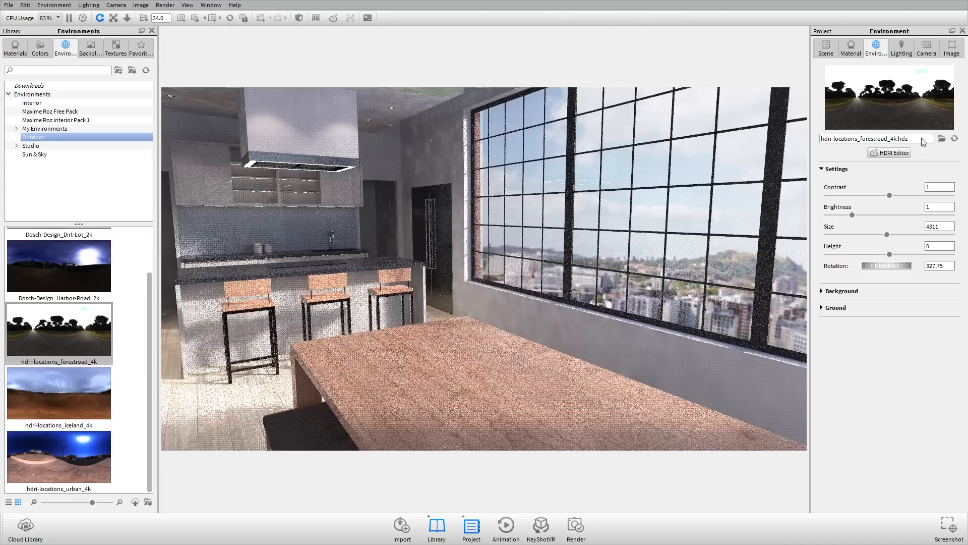
Step: Load the Boston August.hdz environment from the KeyShot File folder inside Lighting and Interiors on the Desktop
click(942, 139)
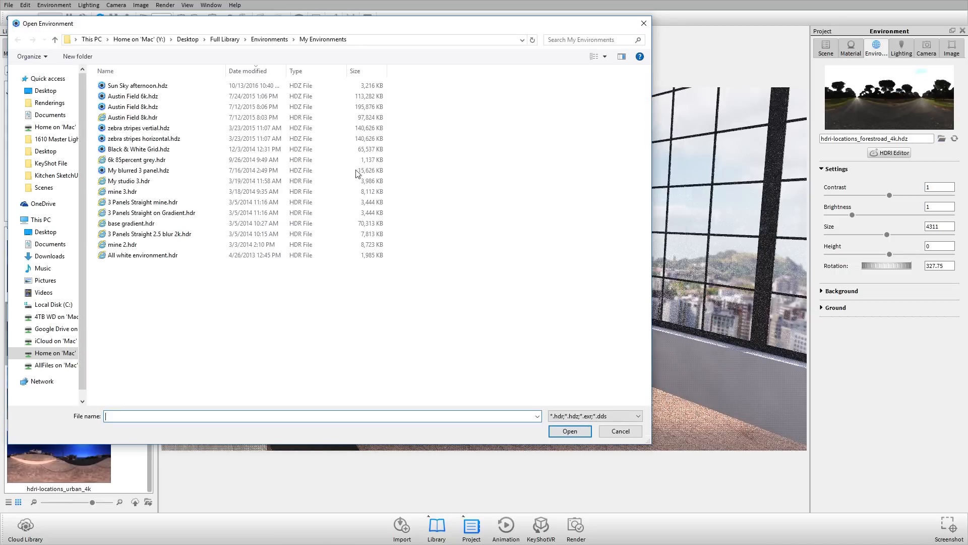
click(53, 90)
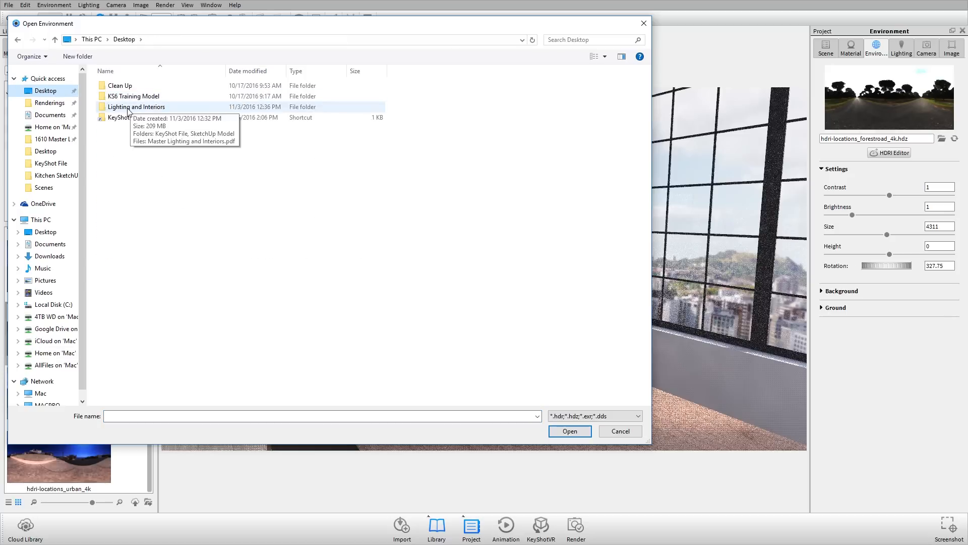
double_click(134, 106)
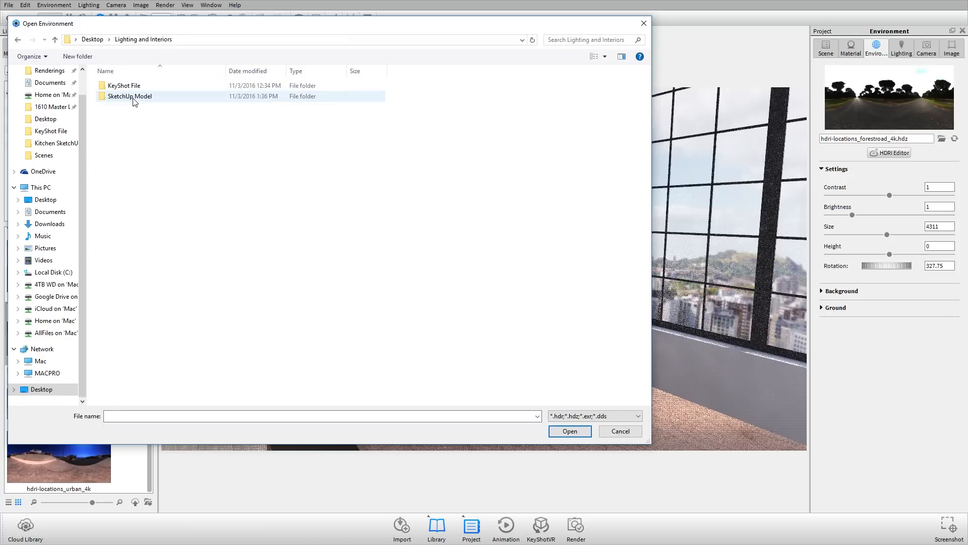
double_click(132, 87)
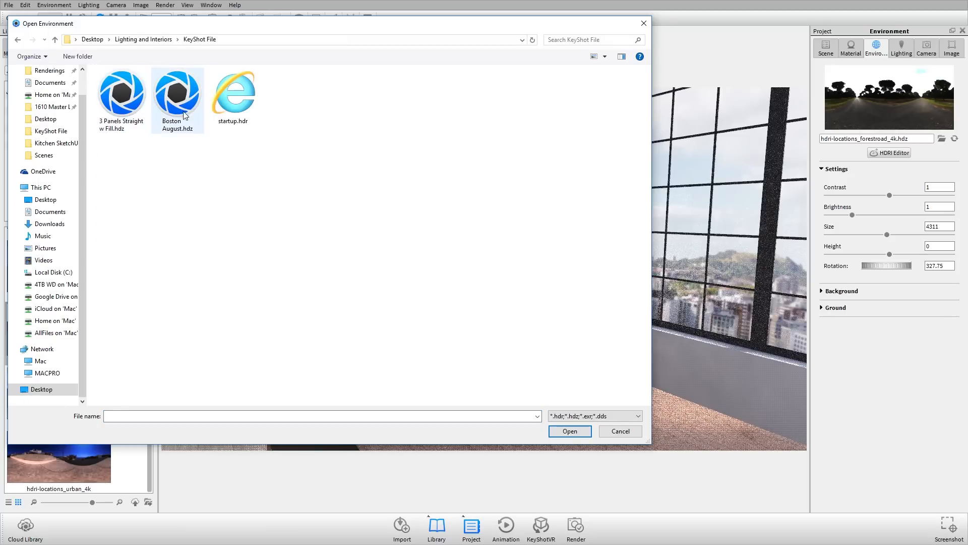
double_click(188, 108)
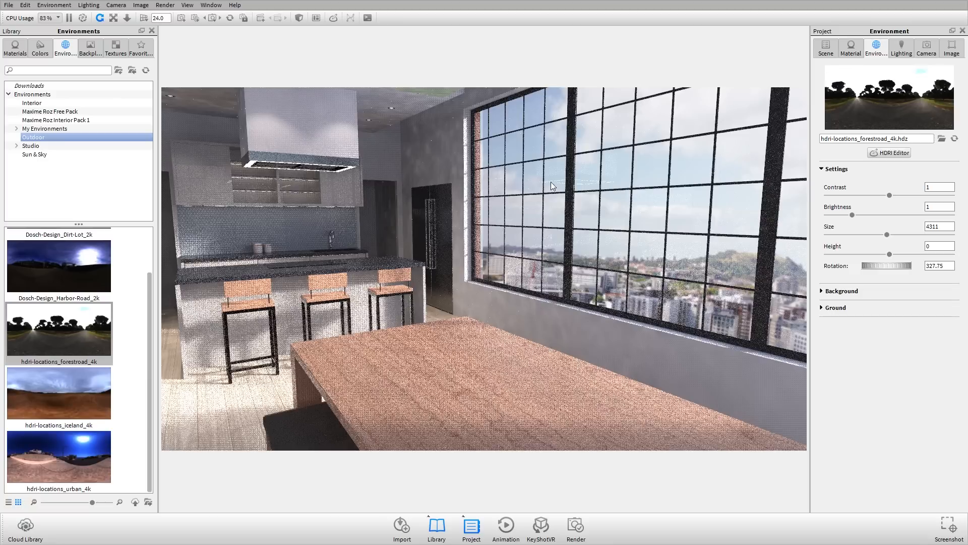
Step: Rotate the environment to 214 so sunlight falls through the big window across the table and stools, with performance mode off
key(ctrl+z)
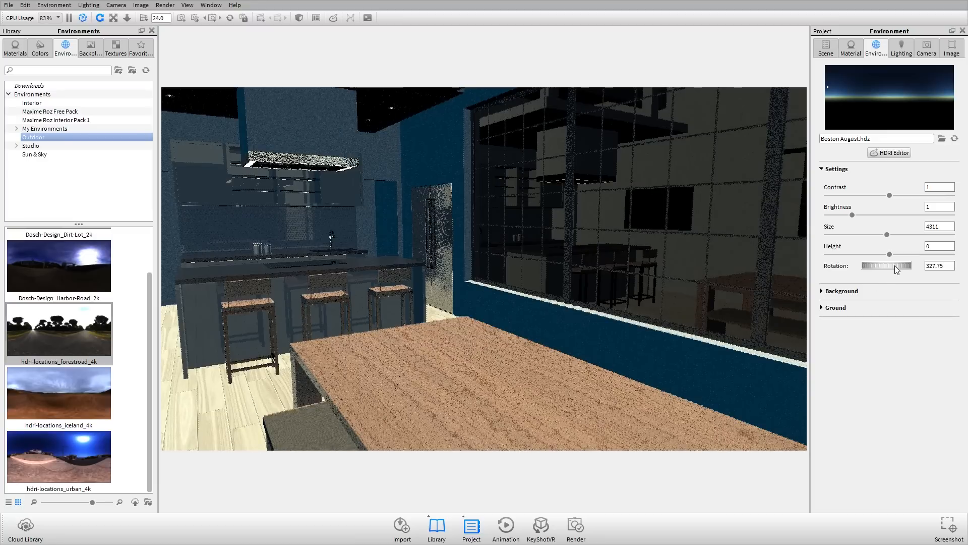
drag(895, 265, 874, 265)
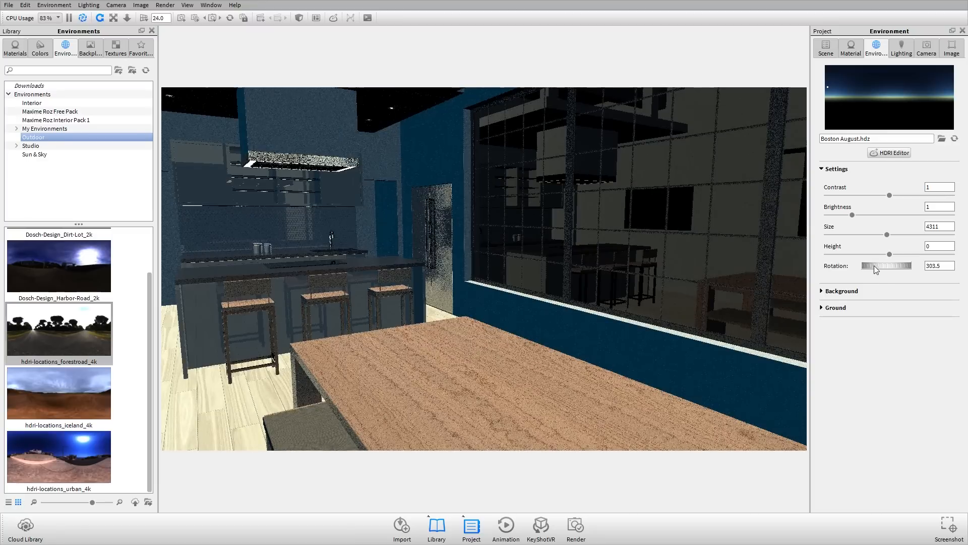
click(83, 17)
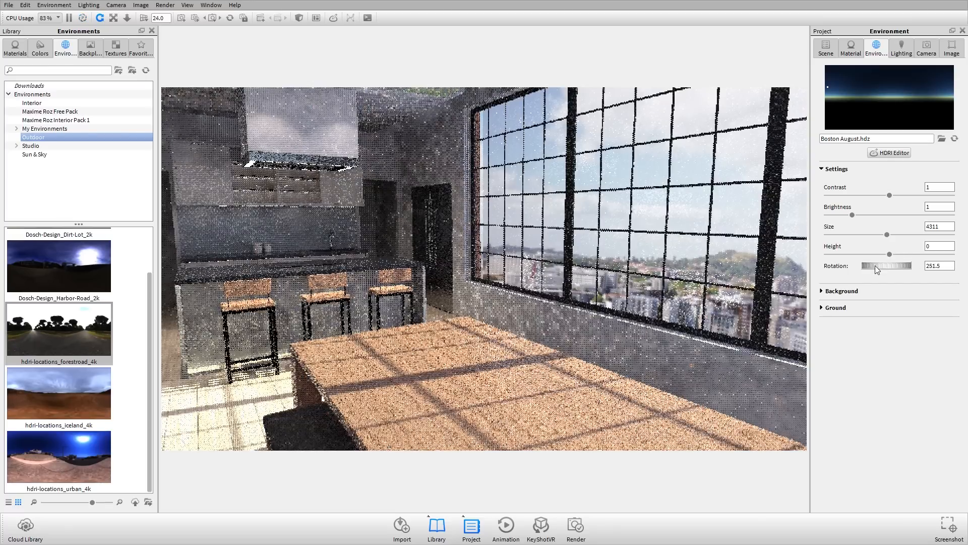
drag(875, 266, 863, 269)
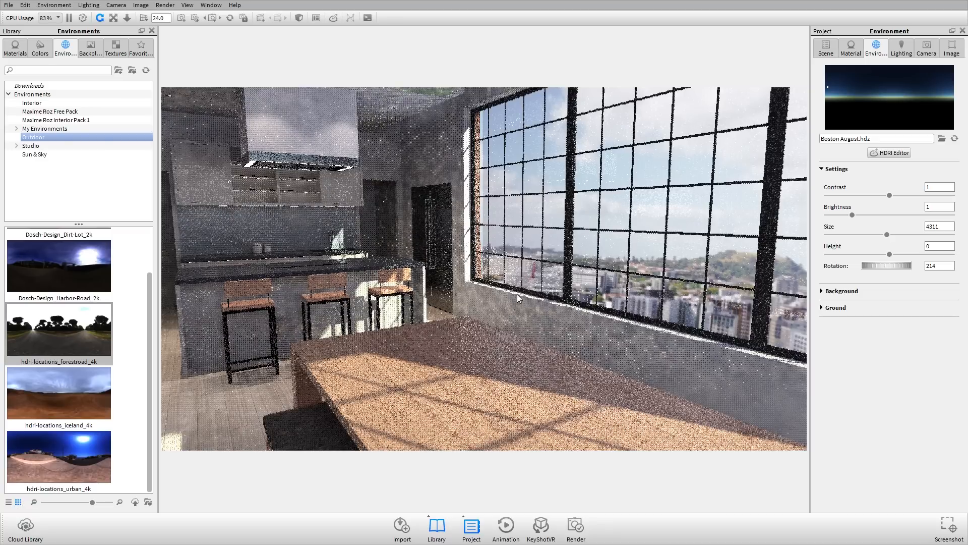
Step: Switch the sketchup camera's lens to Shift and apply the estimated vertical shift
click(936, 48)
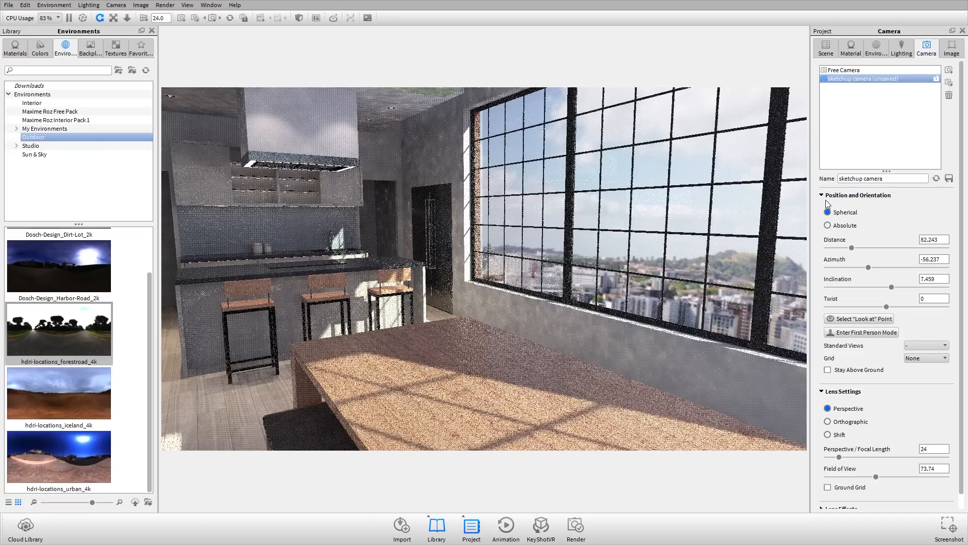
click(847, 197)
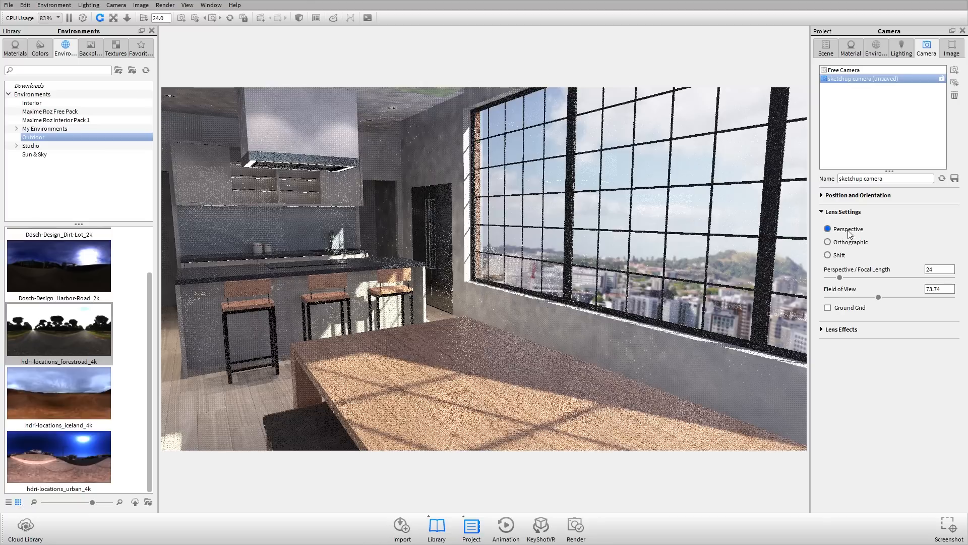
click(837, 256)
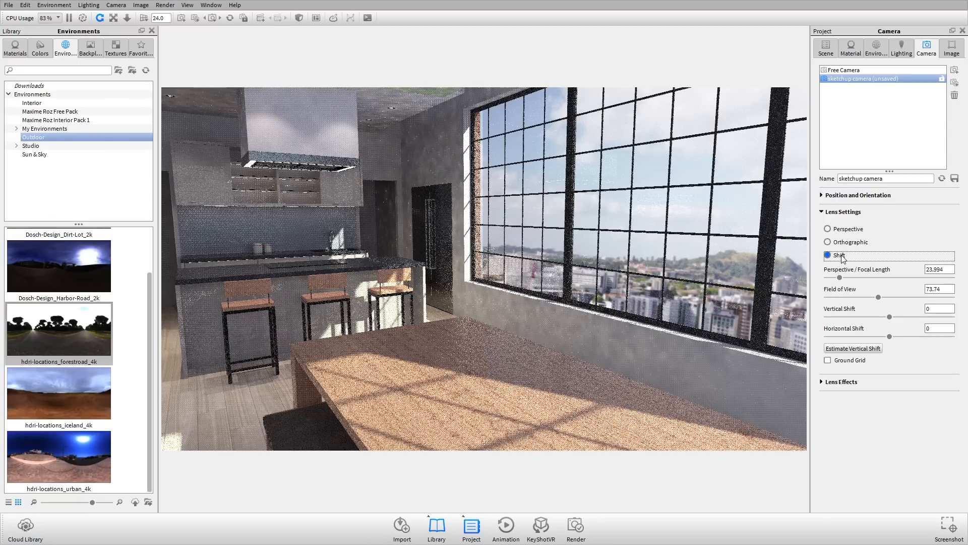
click(848, 349)
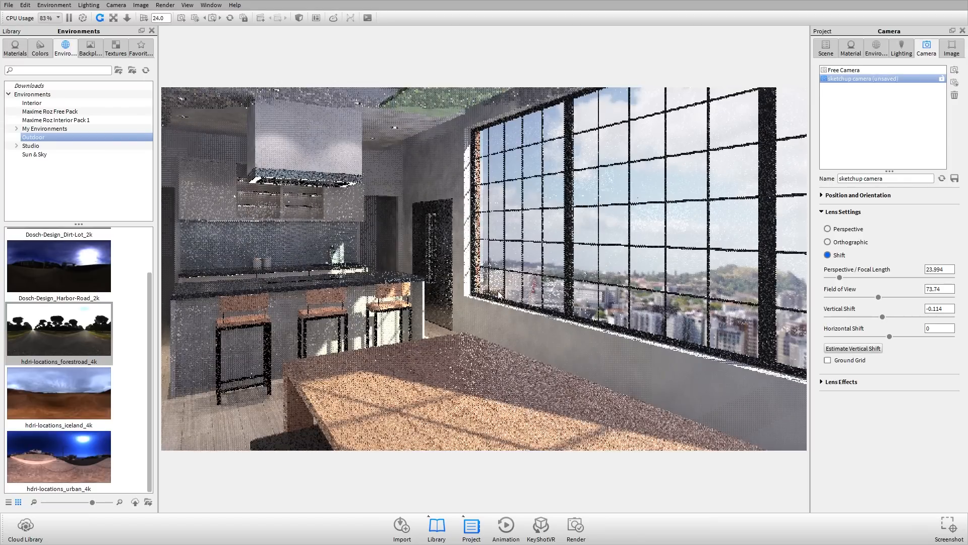
Step: Select the green ceiling panel beside the big window to locate it in the scene tree, clear the selection and collapse the Models group
click(818, 49)
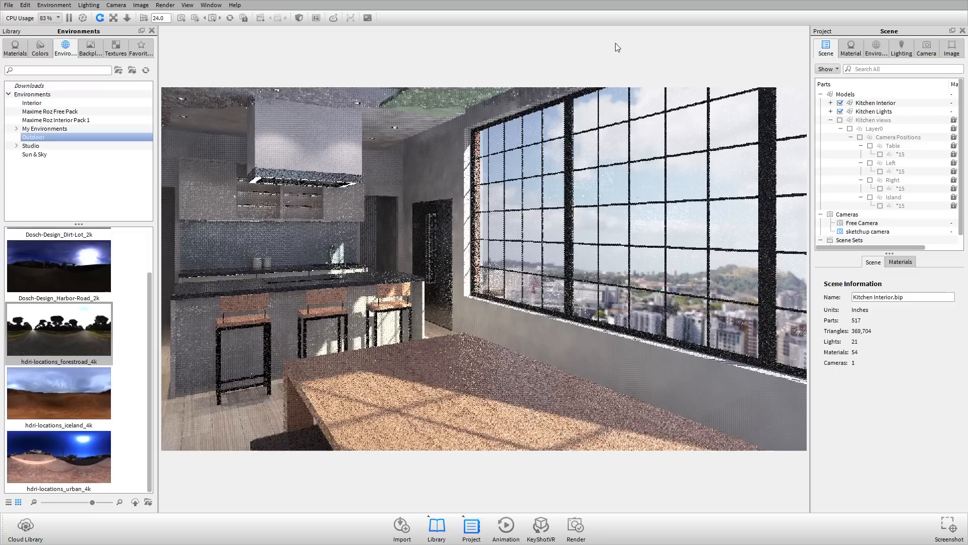
click(449, 105)
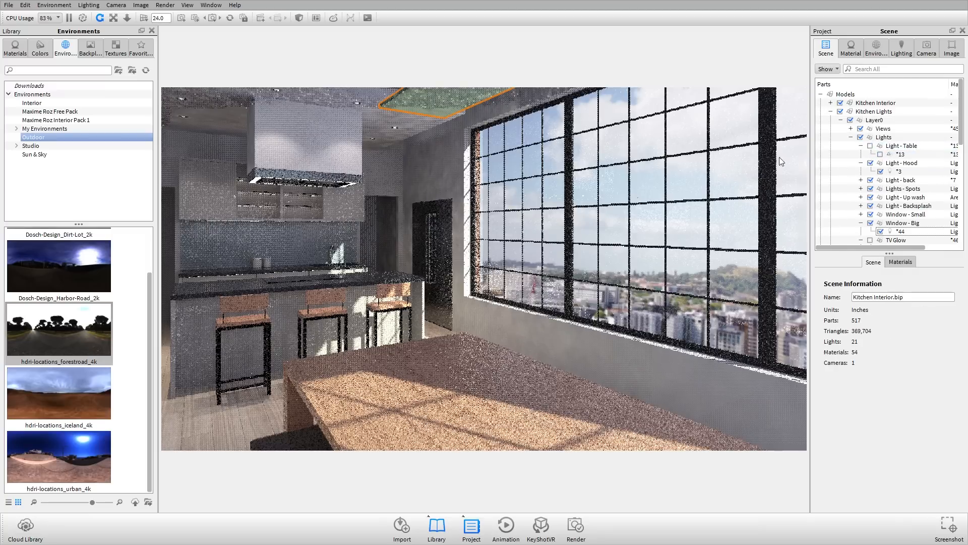
click(791, 75)
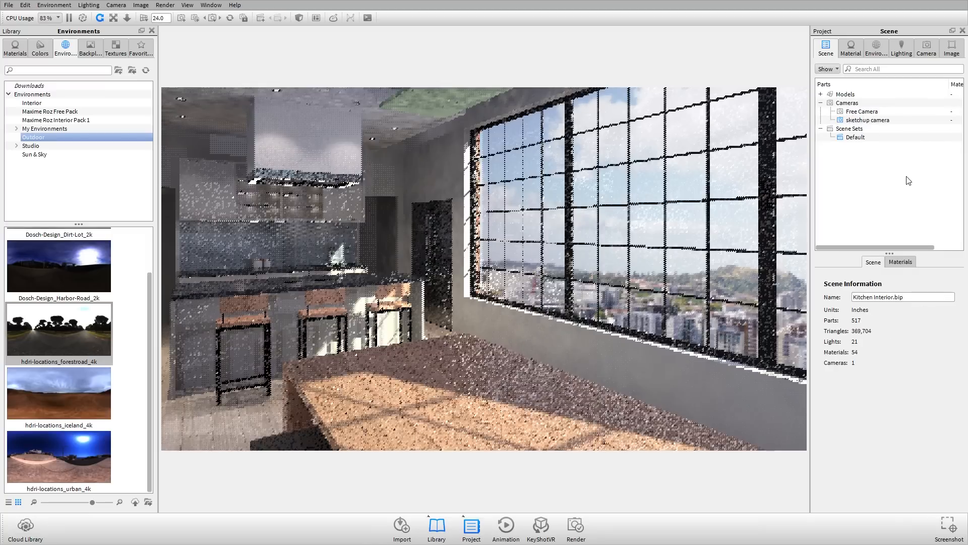